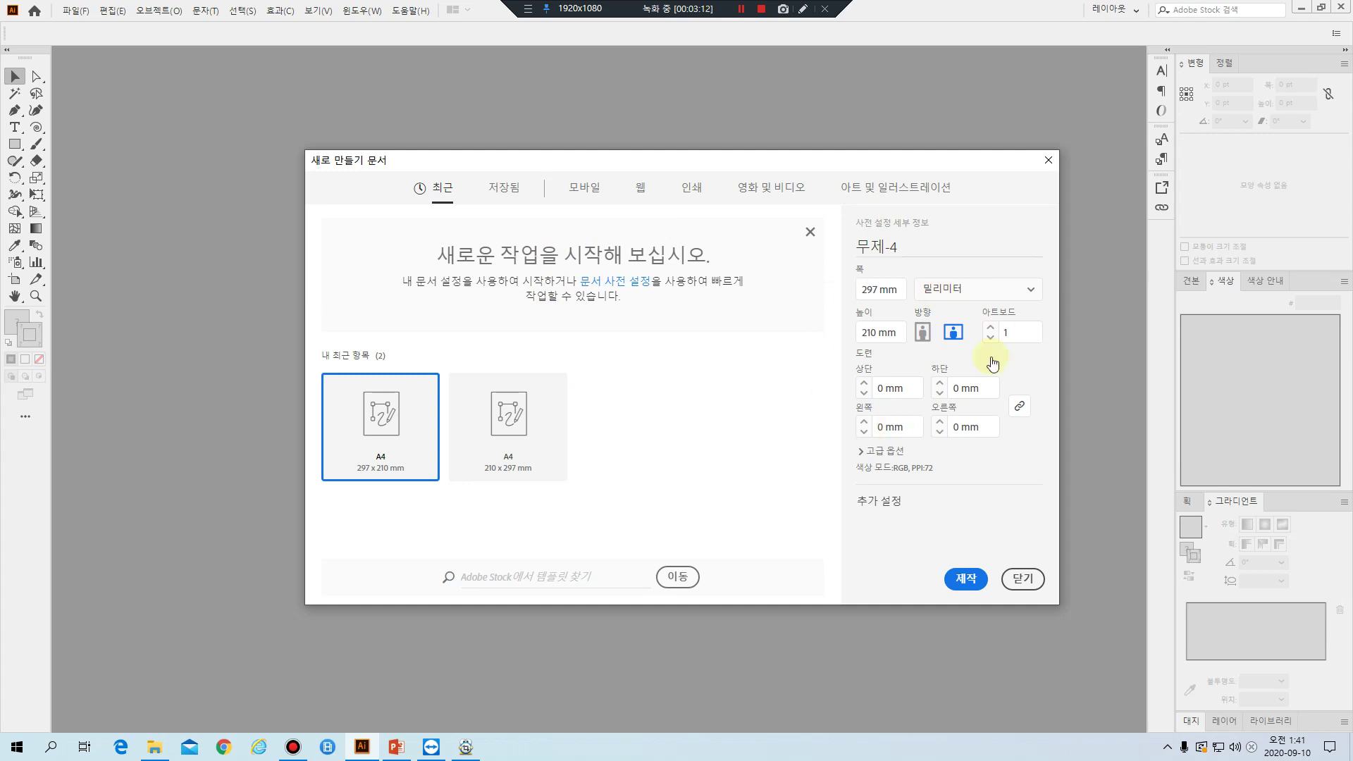
# Create a new landscape document of 297 x 210 mm with one artboard
pyautogui.click(865, 247)
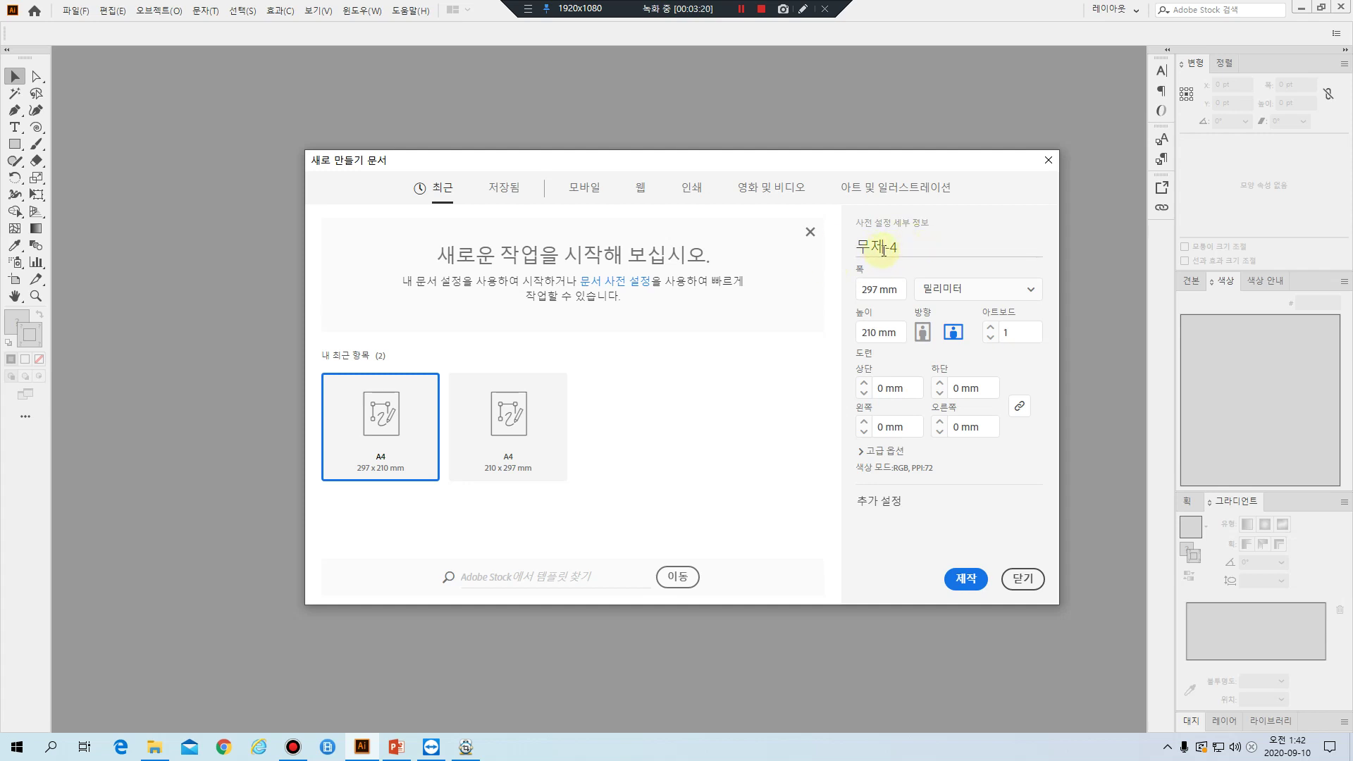
pyautogui.click(924, 335)
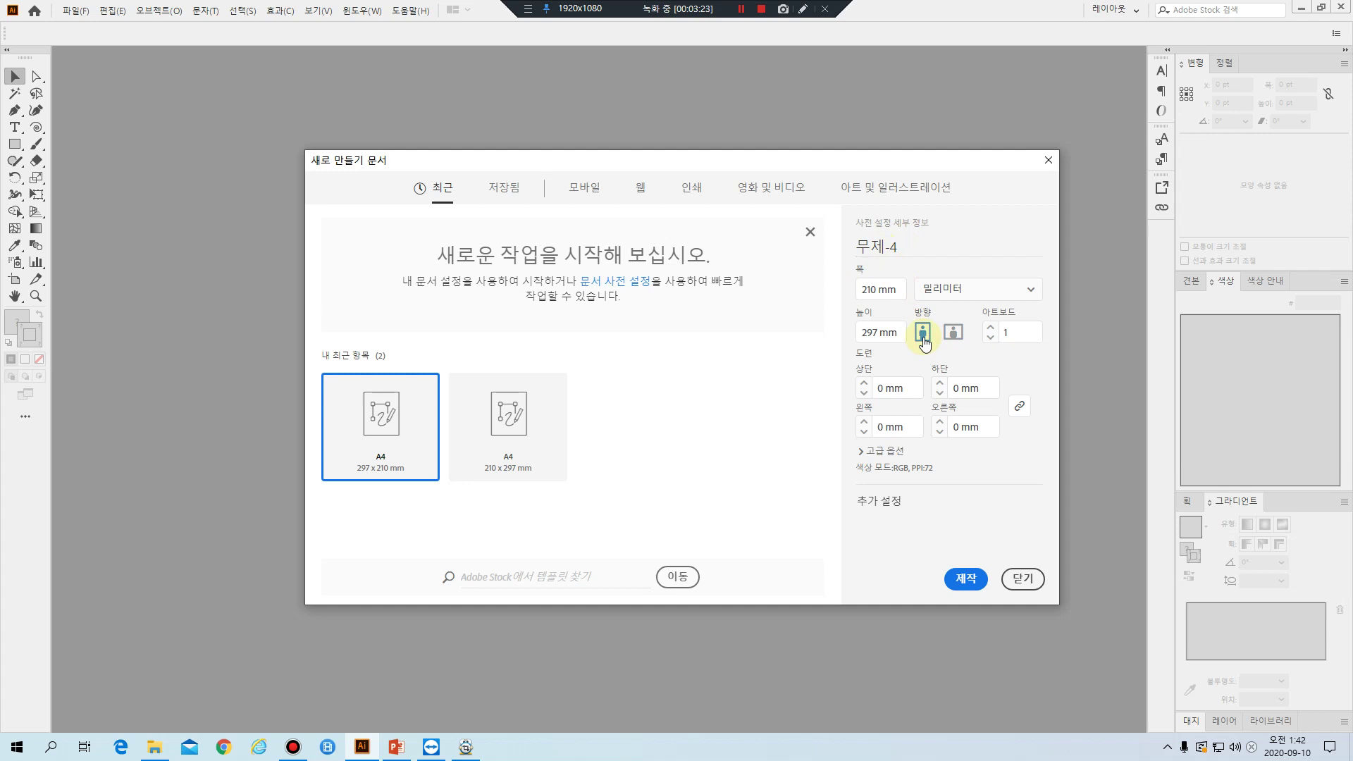
pyautogui.click(954, 334)
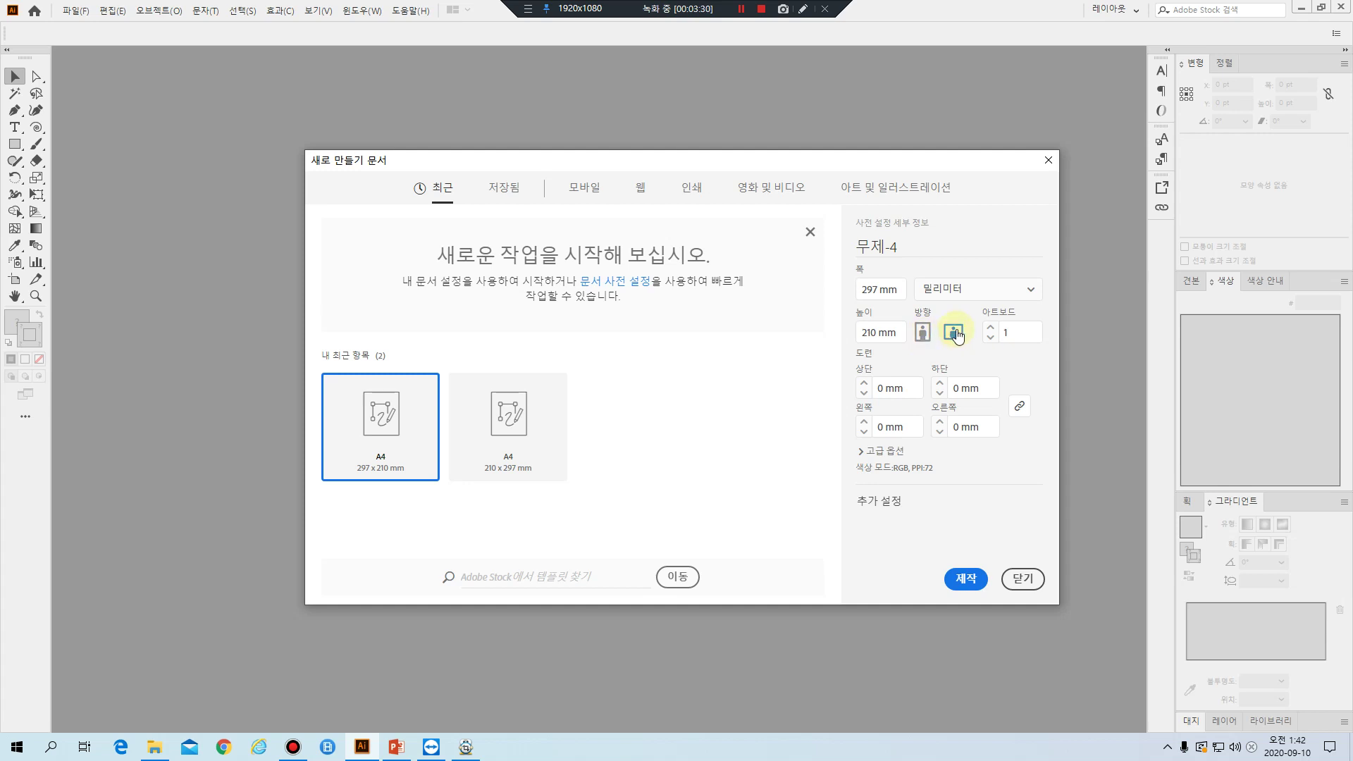
pyautogui.click(966, 585)
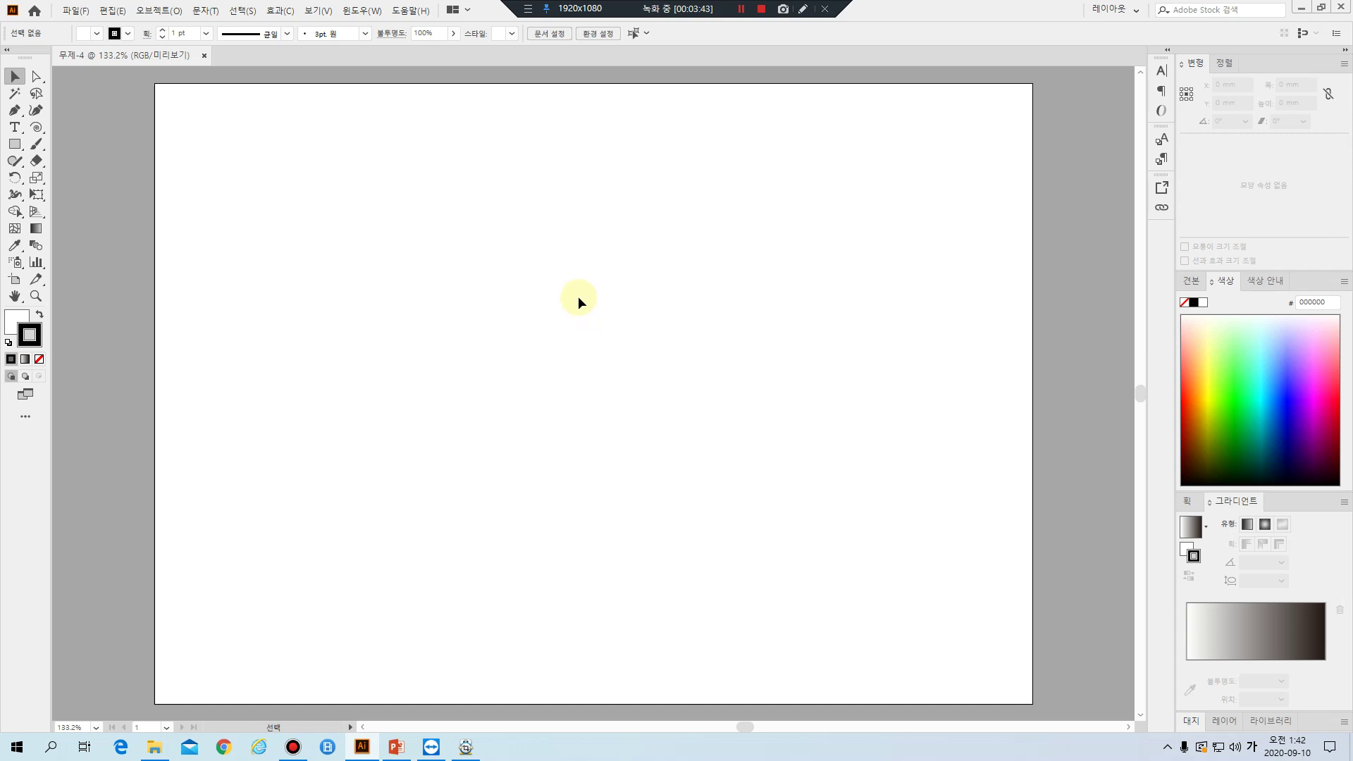
# Activate the Pen tool for drawing paths
pyautogui.click(17, 112)
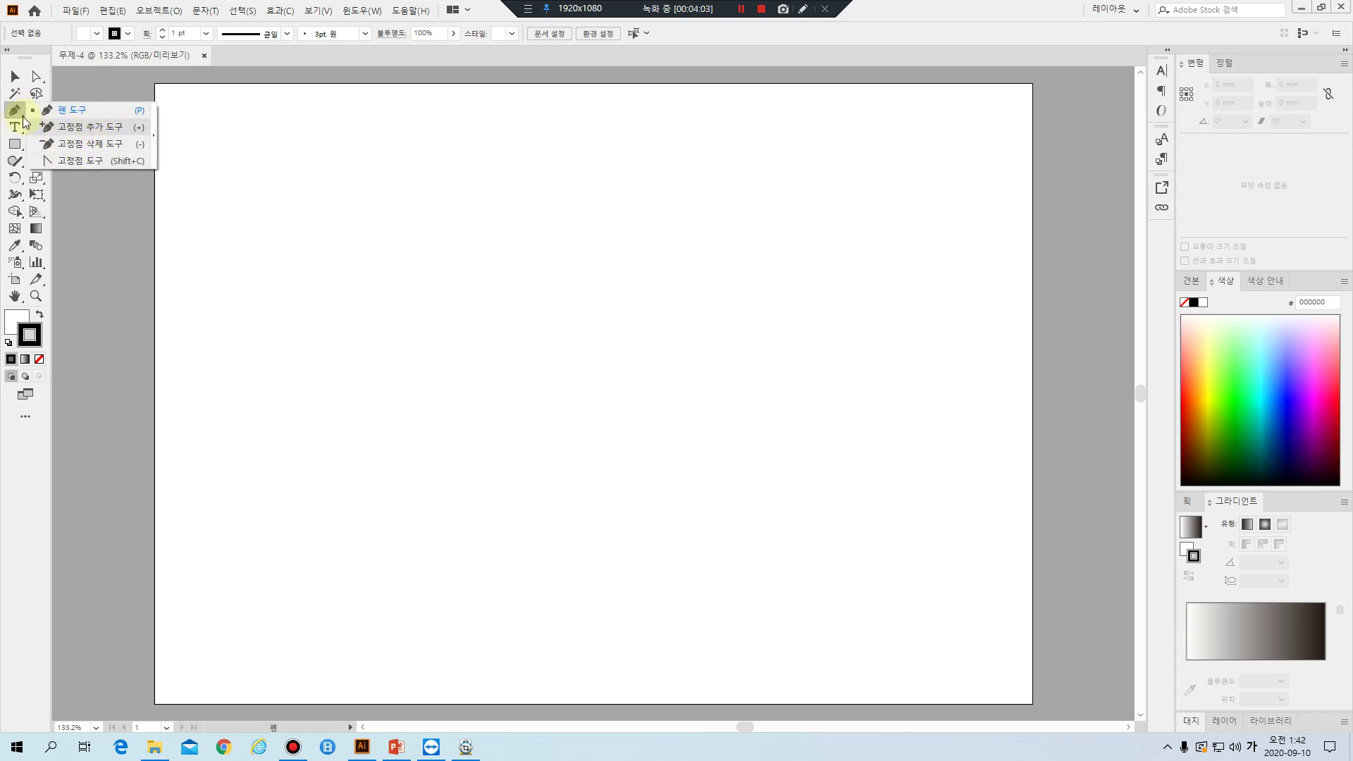
pyautogui.click(62, 111)
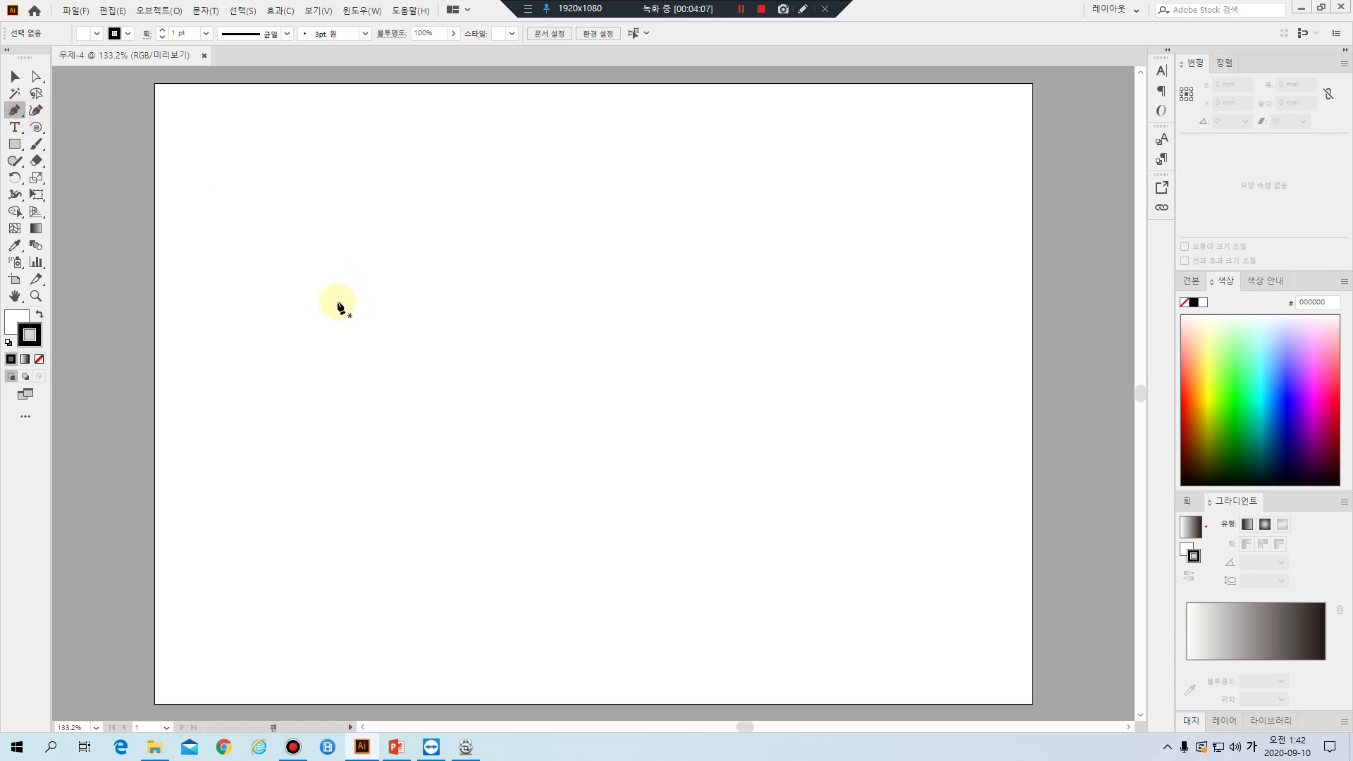
# Swap the fill and stroke colours and restore the default white fill with black stroke
pyautogui.click(14, 325)
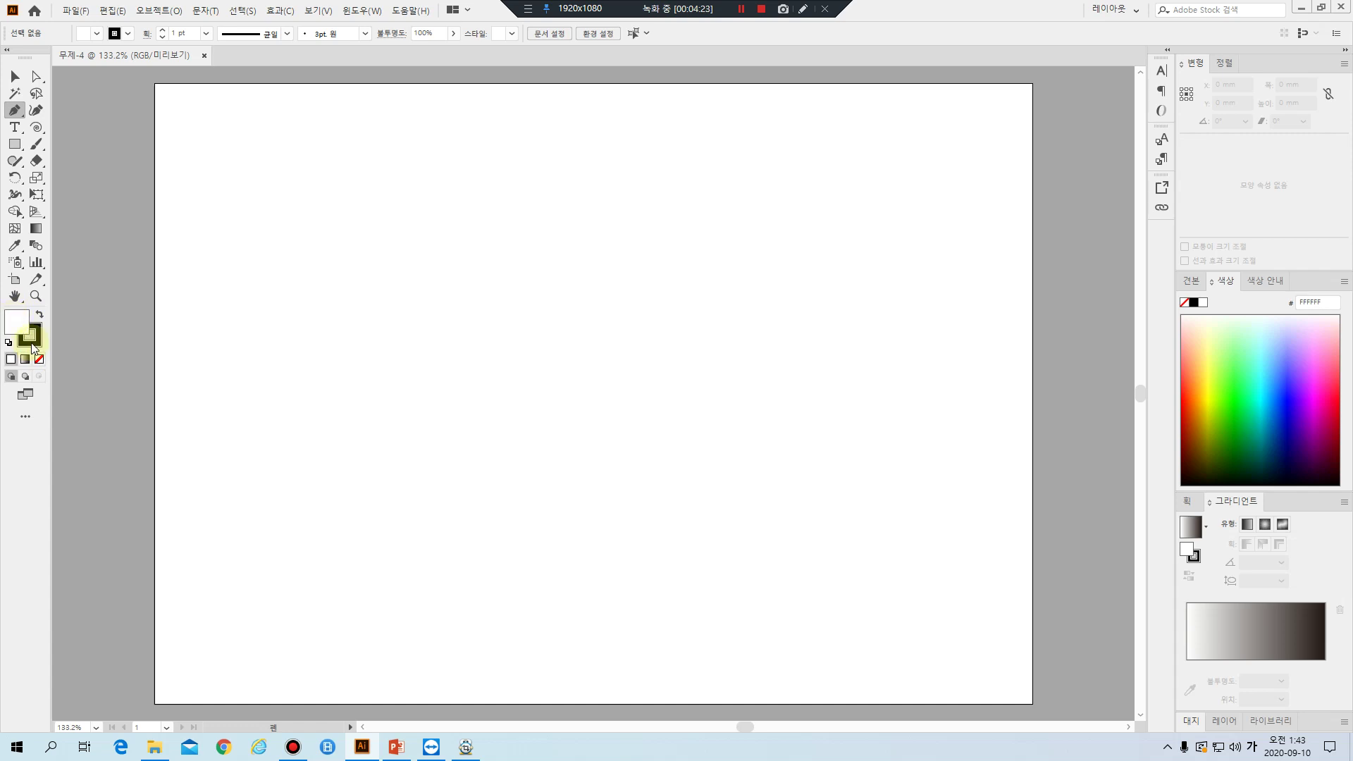
pyautogui.click(24, 321)
pyautogui.click(39, 317)
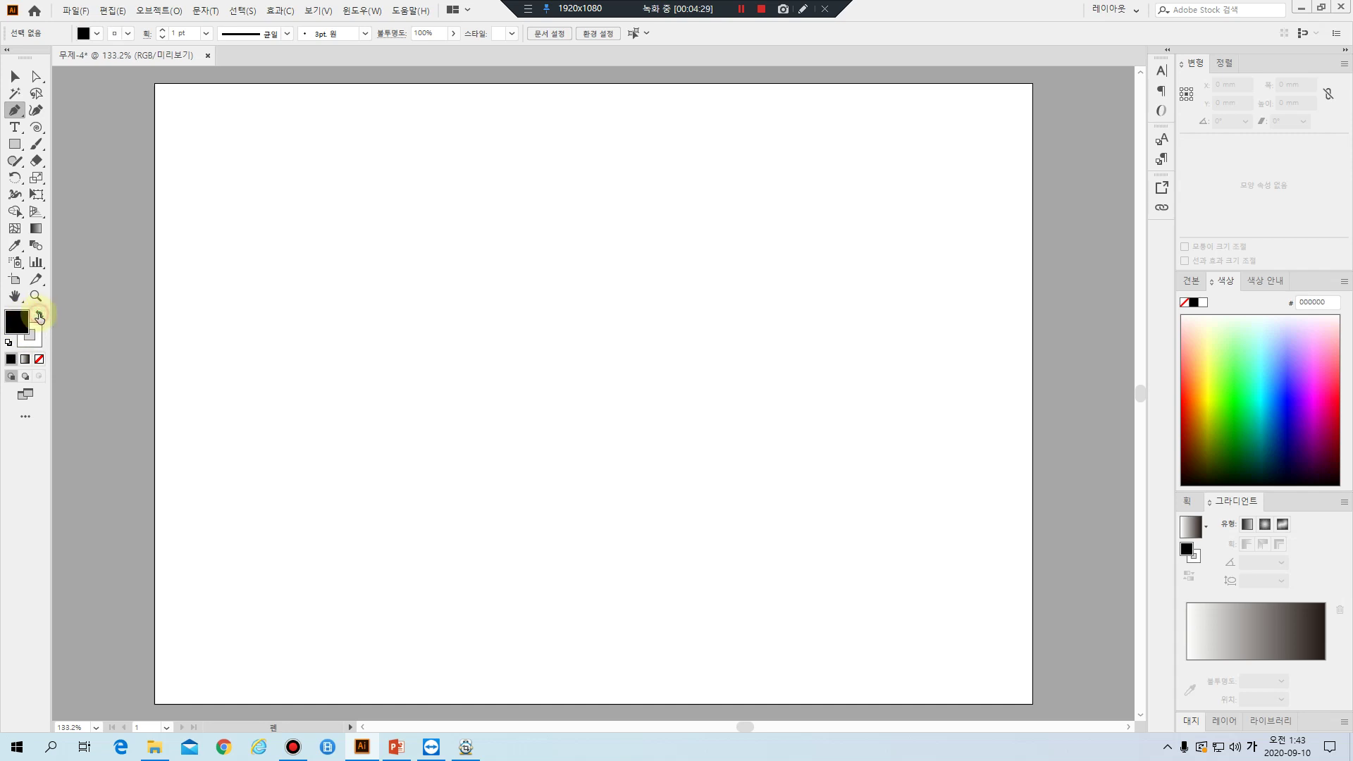
pyautogui.click(38, 317)
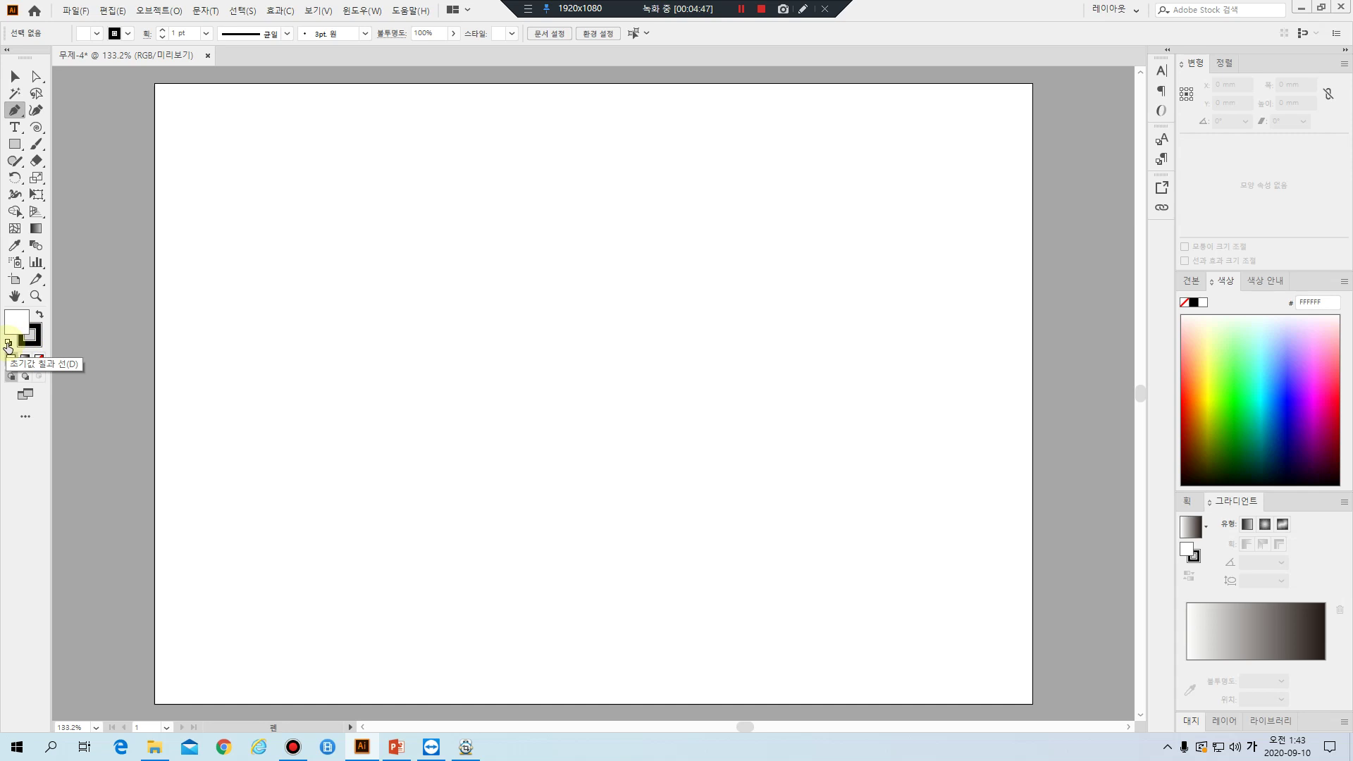
pyautogui.click(39, 314)
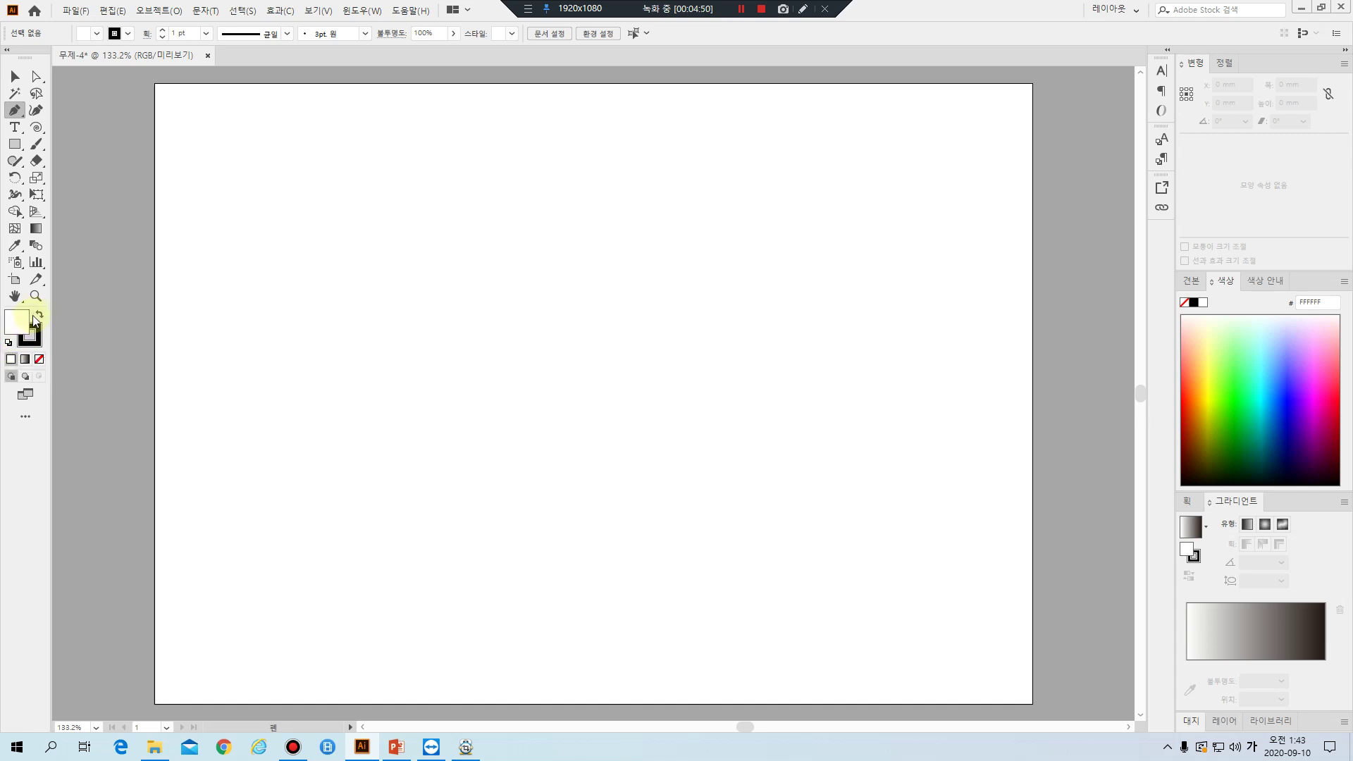
pyautogui.click(9, 345)
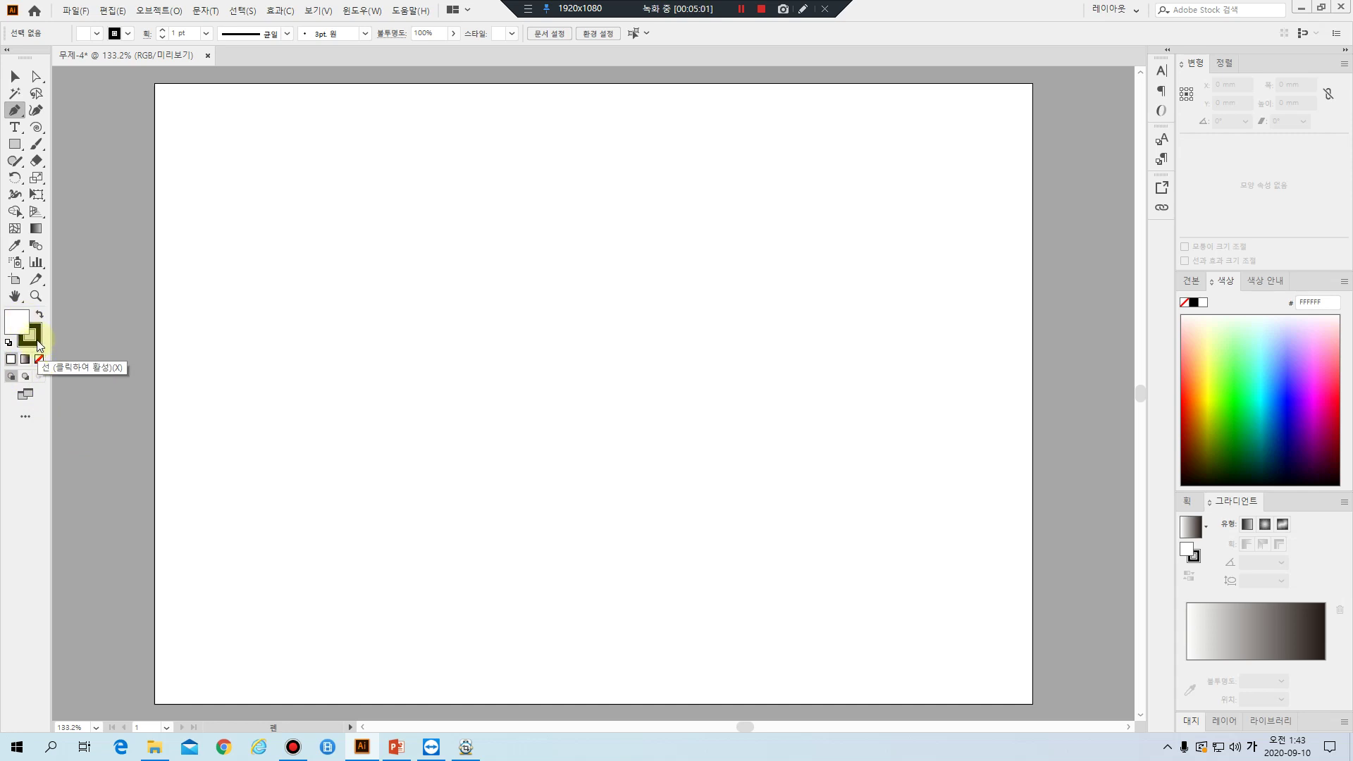
# Set the fill to none and the stroke weight to 2 pt
pyautogui.click(22, 322)
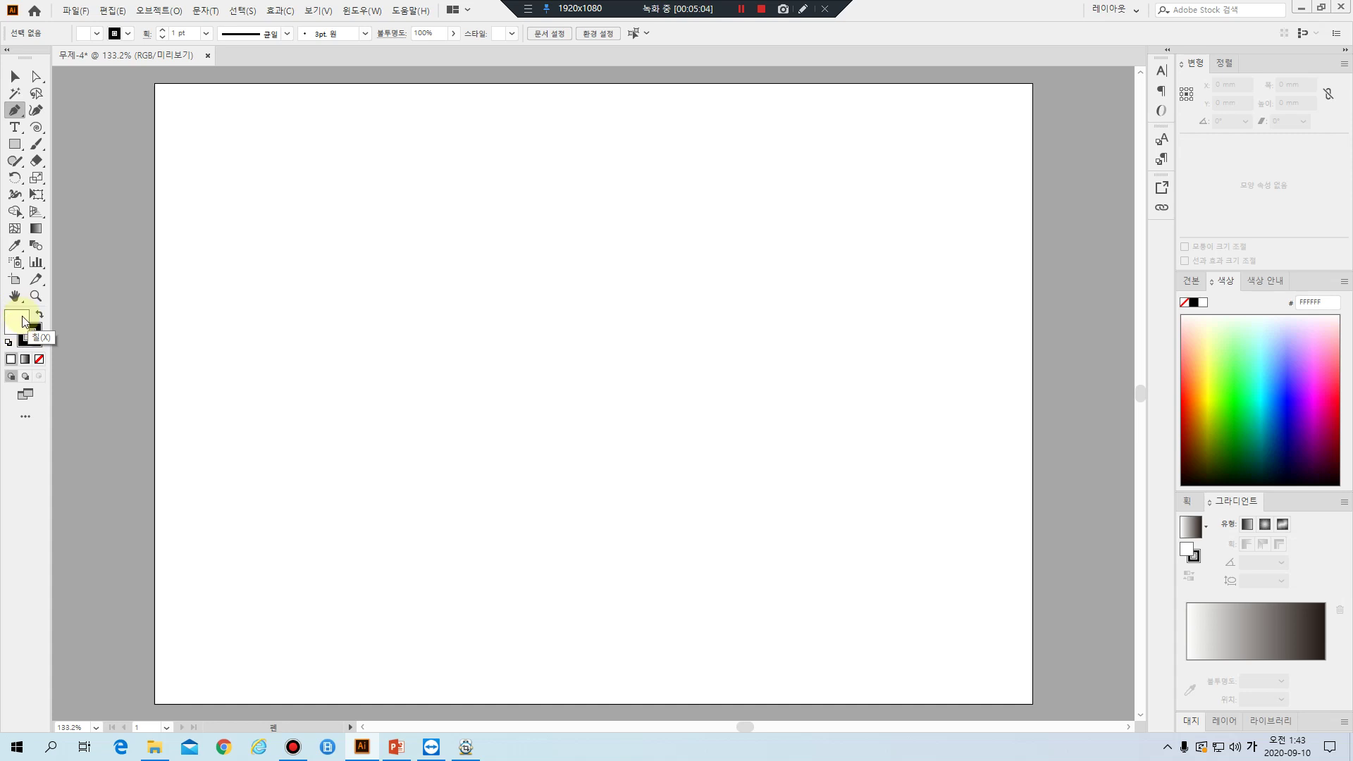
pyautogui.click(39, 360)
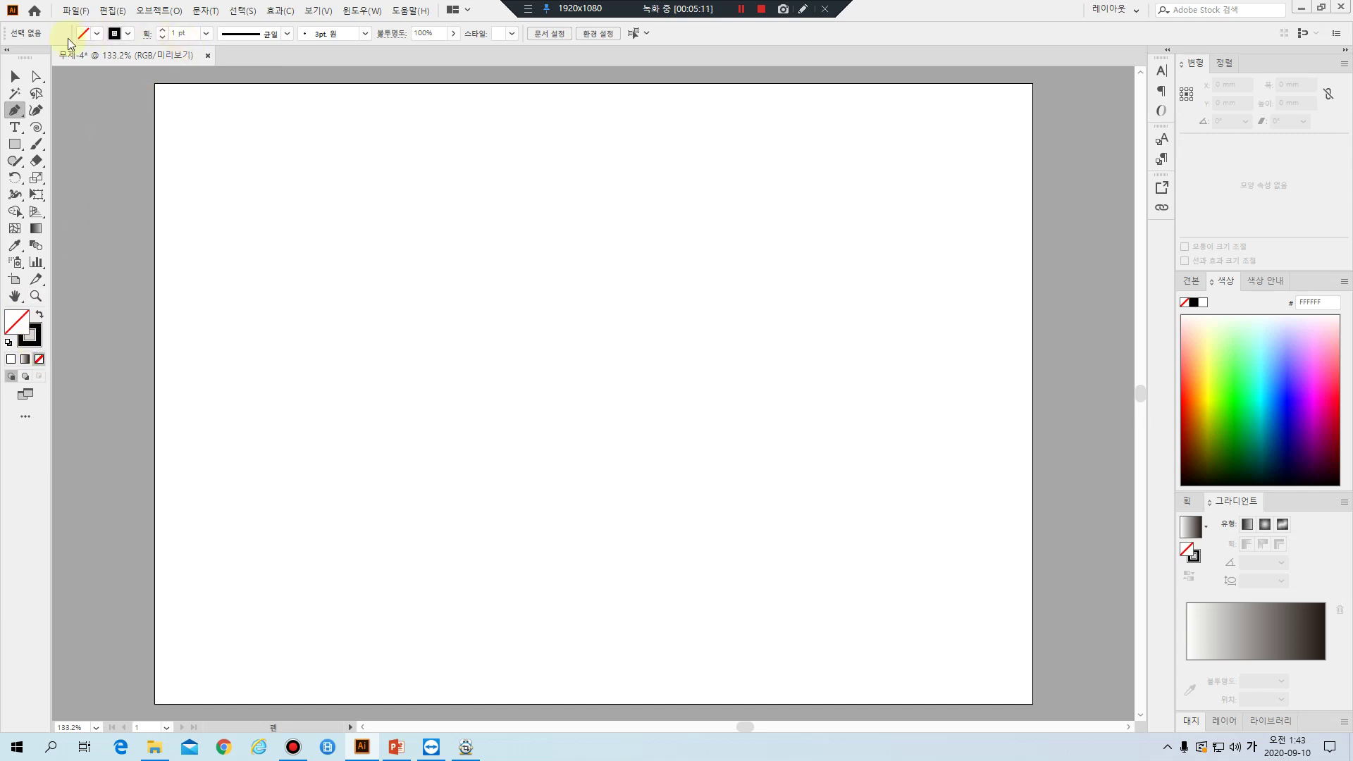
pyautogui.click(164, 31)
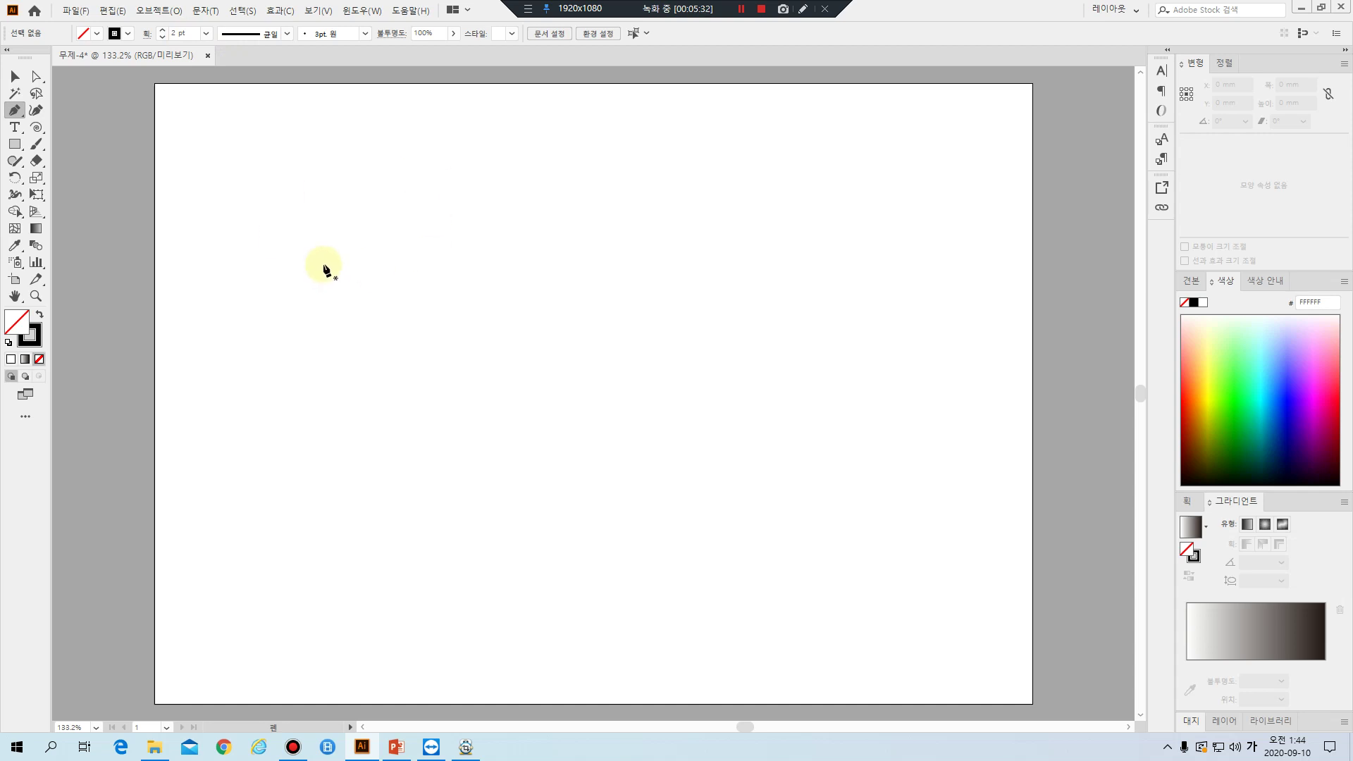
# Draw an open zigzag path of eight straight segments across the upper part of the artboard and end the path
pyautogui.click(248, 263)
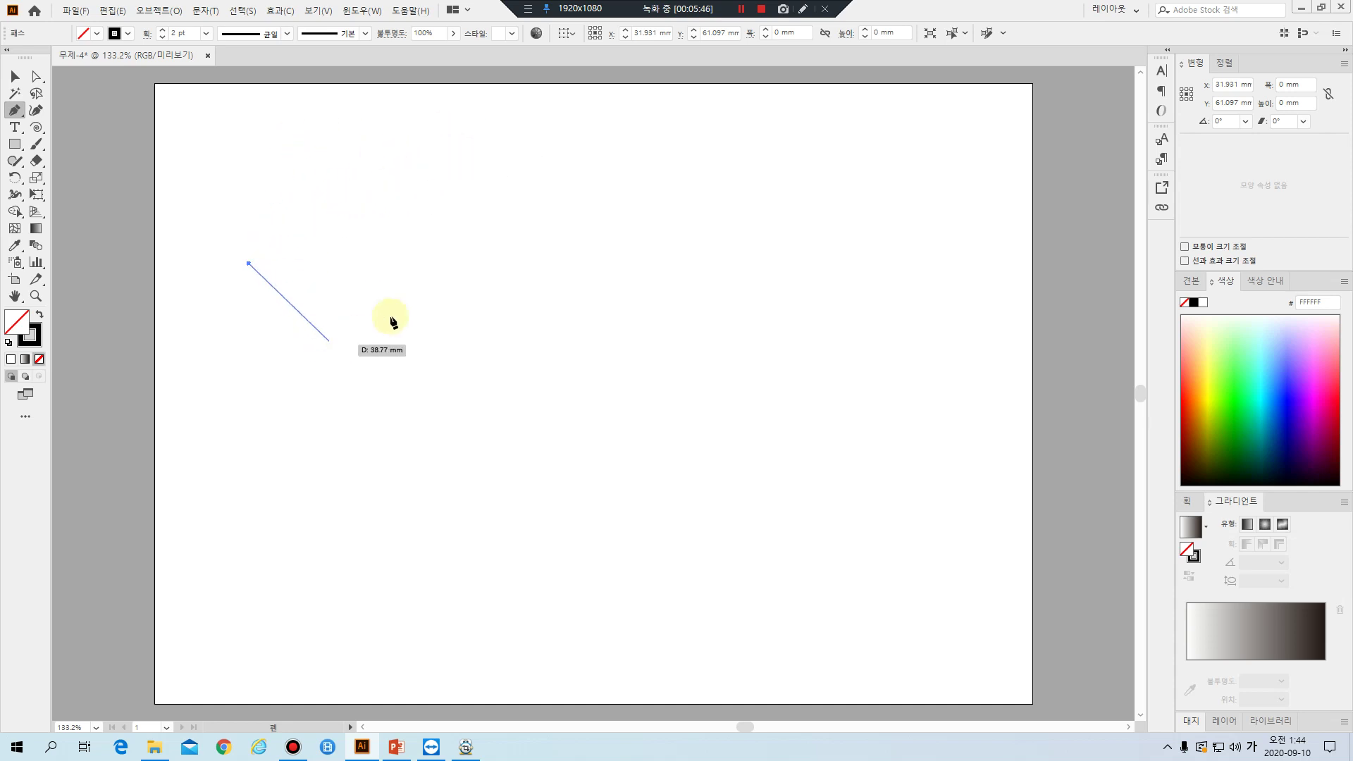
pyautogui.click(366, 152)
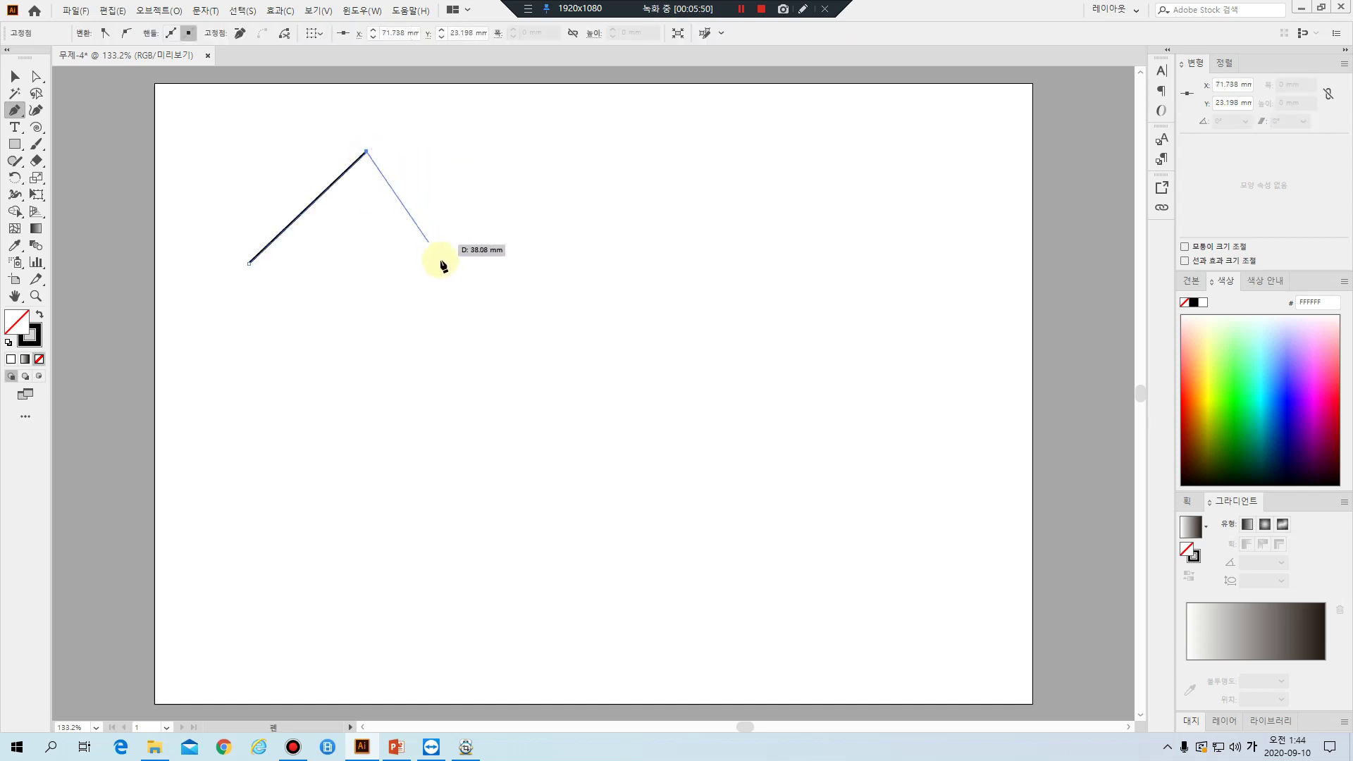
pyautogui.click(464, 262)
pyautogui.click(544, 158)
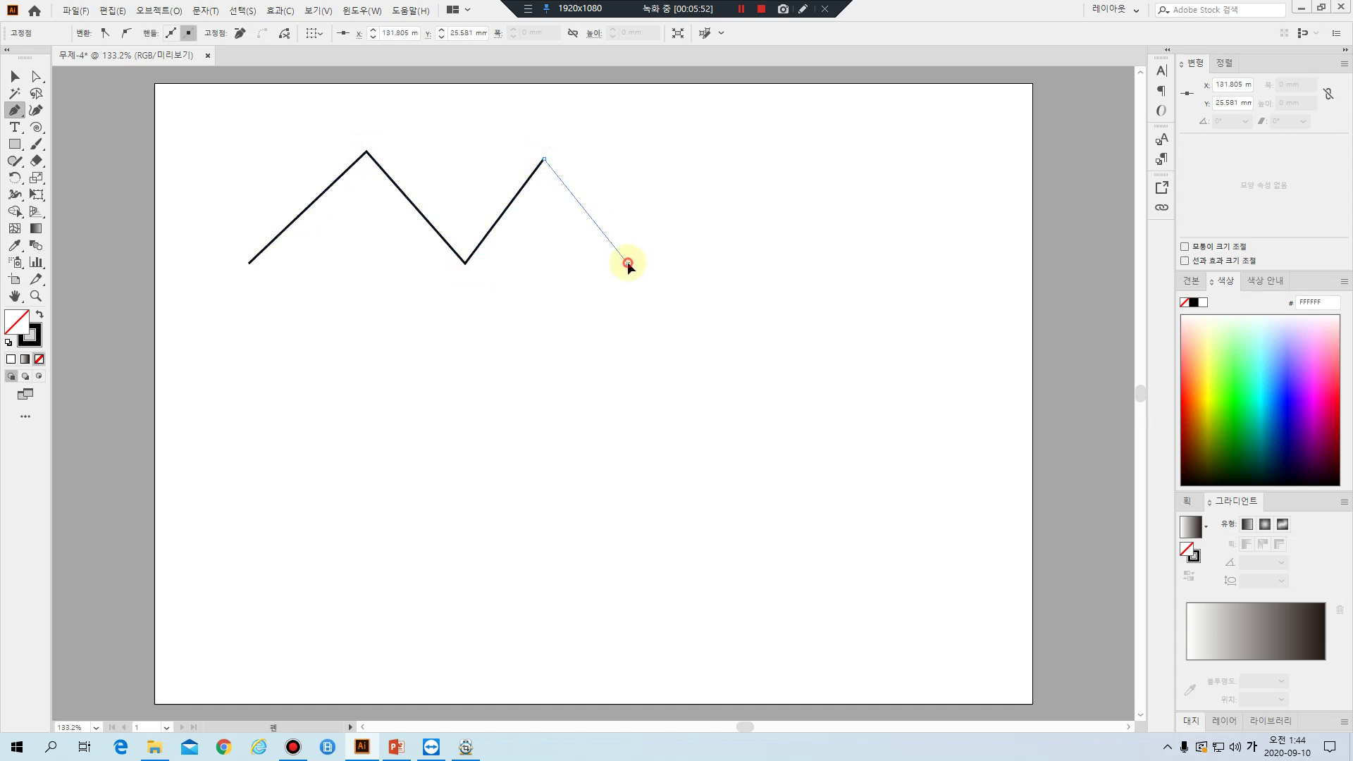
pyautogui.click(627, 262)
pyautogui.click(694, 165)
pyautogui.click(782, 270)
pyautogui.click(849, 166)
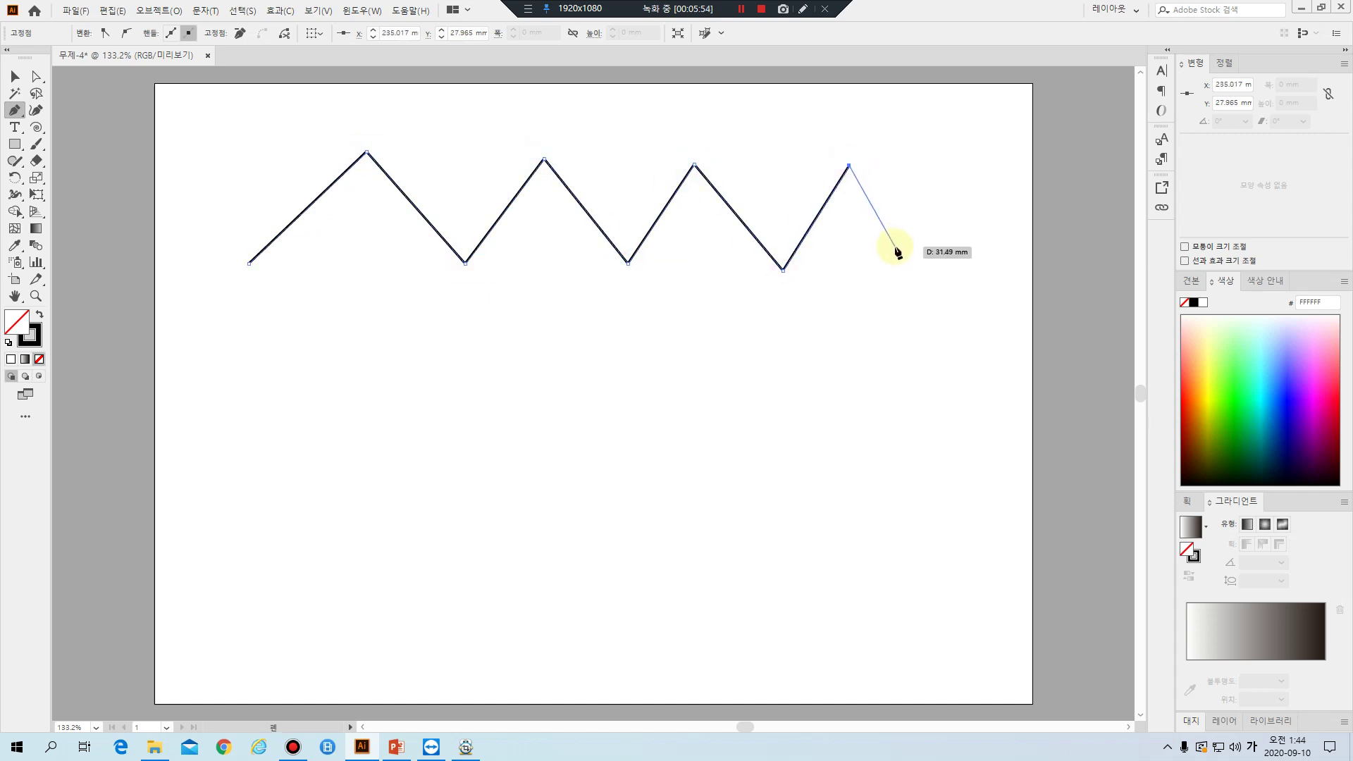
pyautogui.click(893, 245)
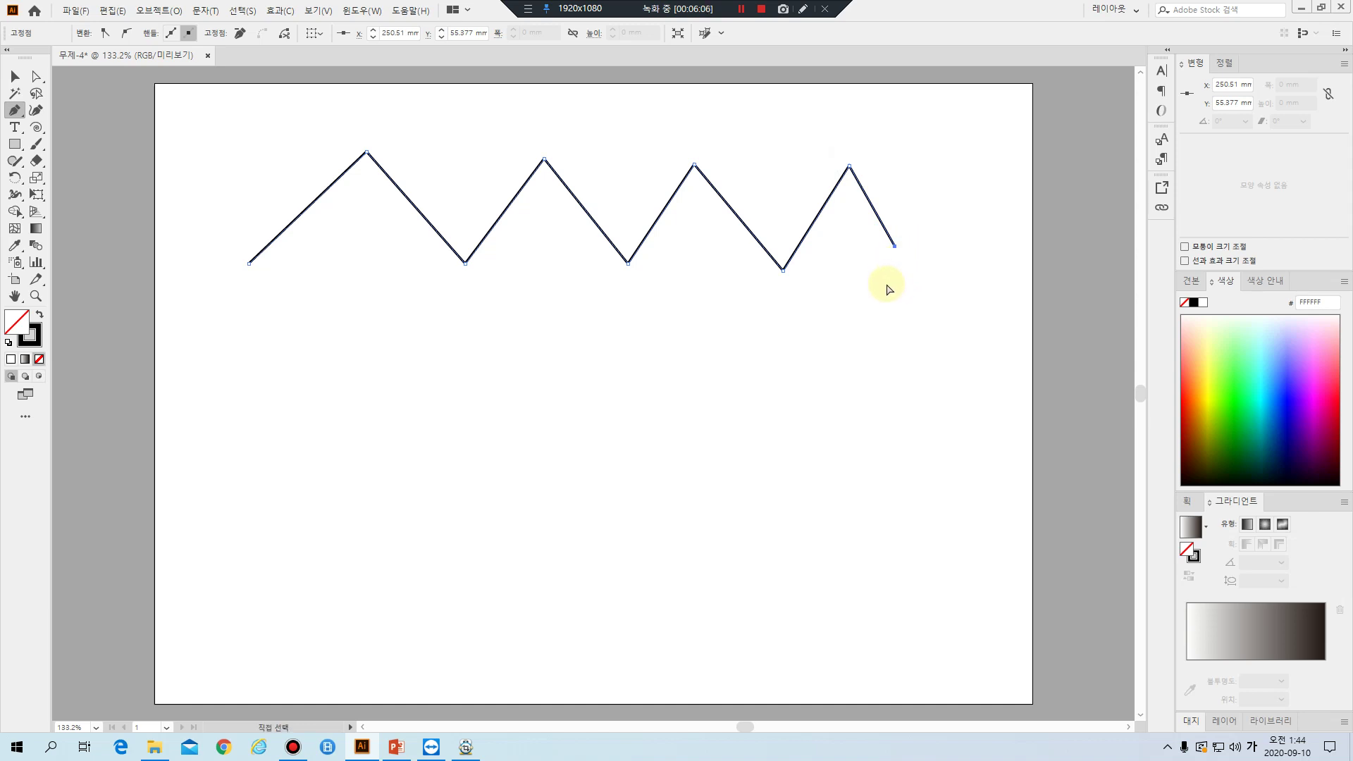
pyautogui.press('Escape')
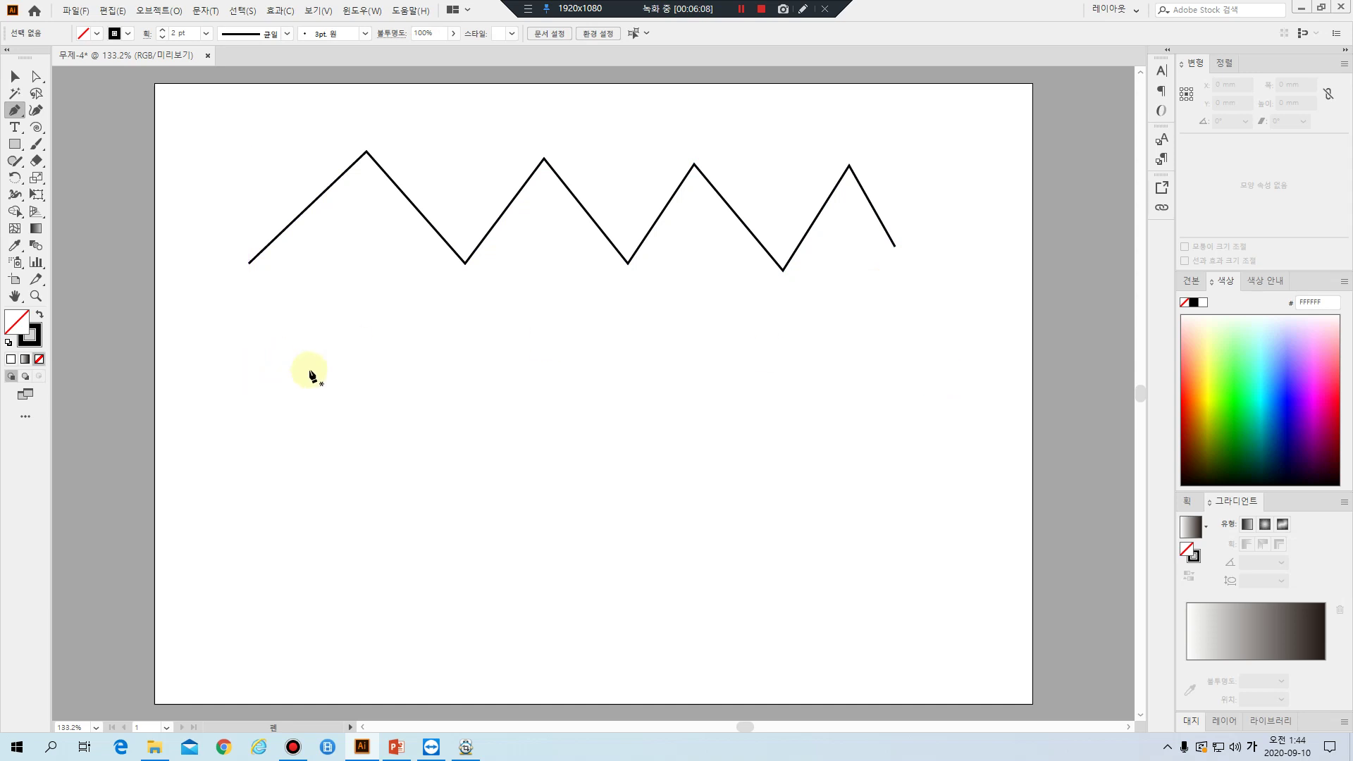
# Draw a second open zigzag of four straight segments below the left half of the first one and deselect it
pyautogui.click(272, 316)
pyautogui.click(349, 235)
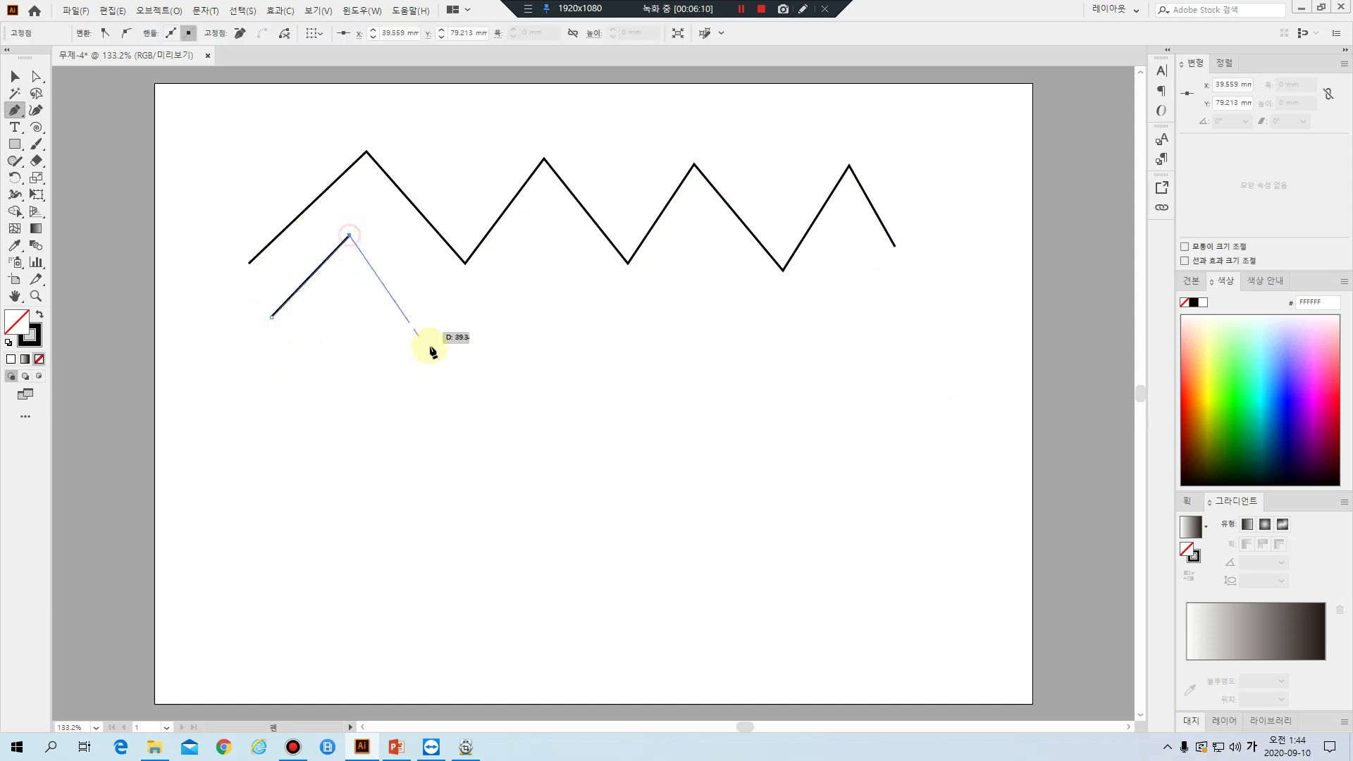
pyautogui.click(430, 346)
pyautogui.click(517, 283)
pyautogui.click(594, 340)
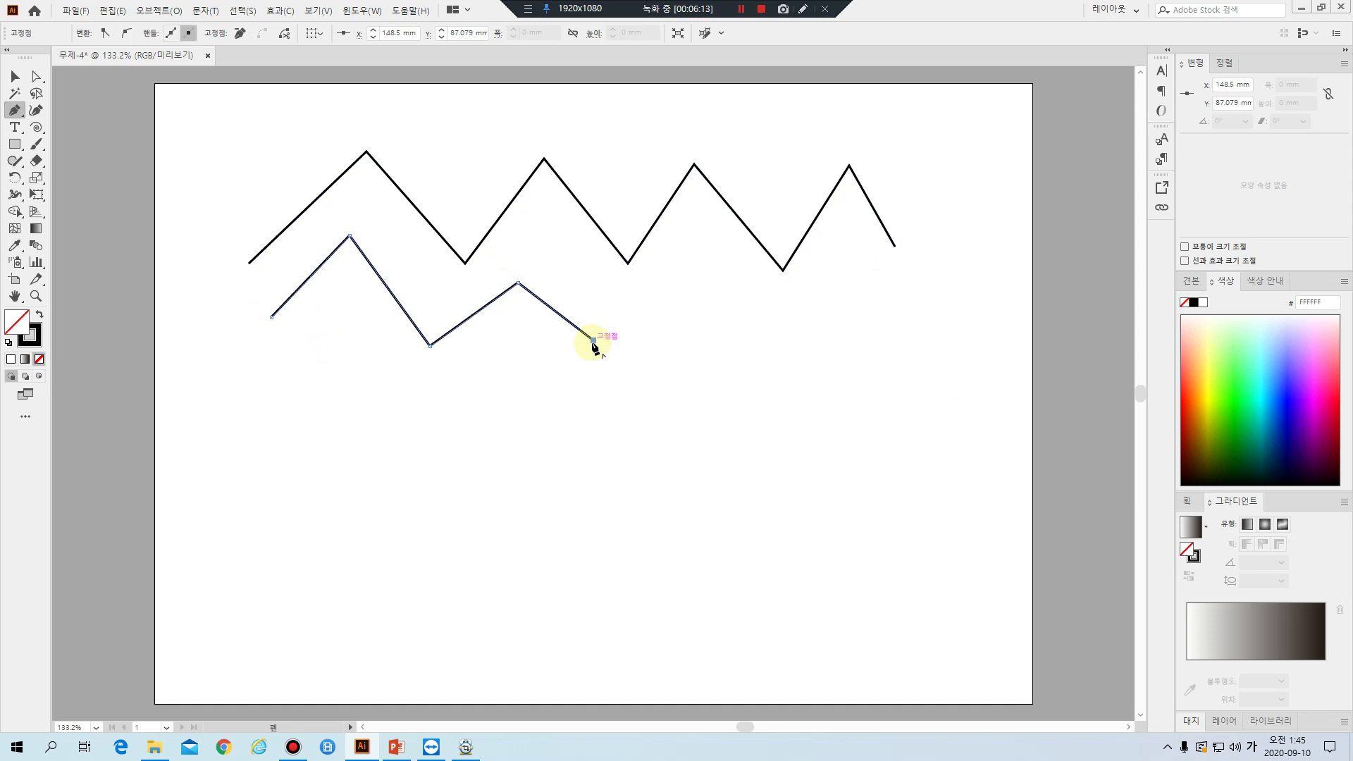
pyautogui.moveTo(592, 341); pyautogui.dragTo(15, 77)
pyautogui.click(16, 76)
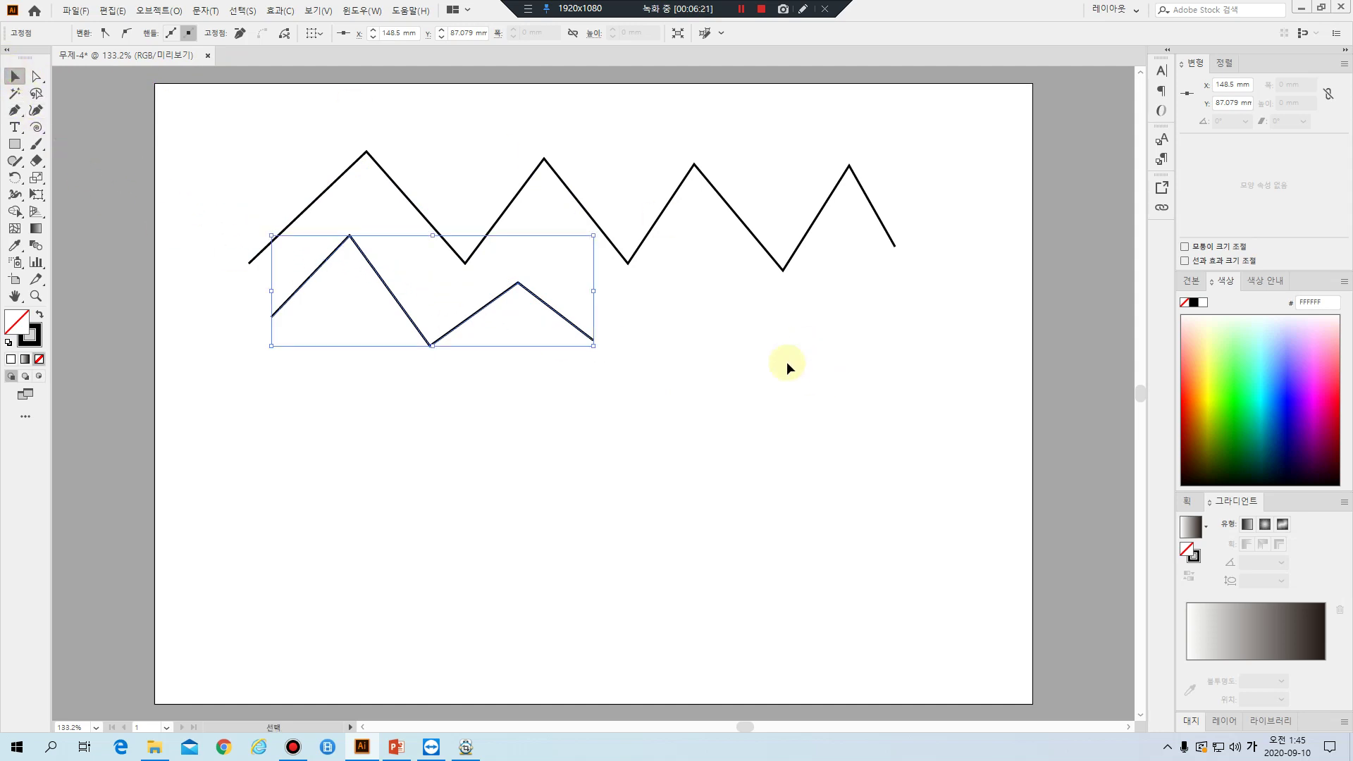
pyautogui.click(716, 304)
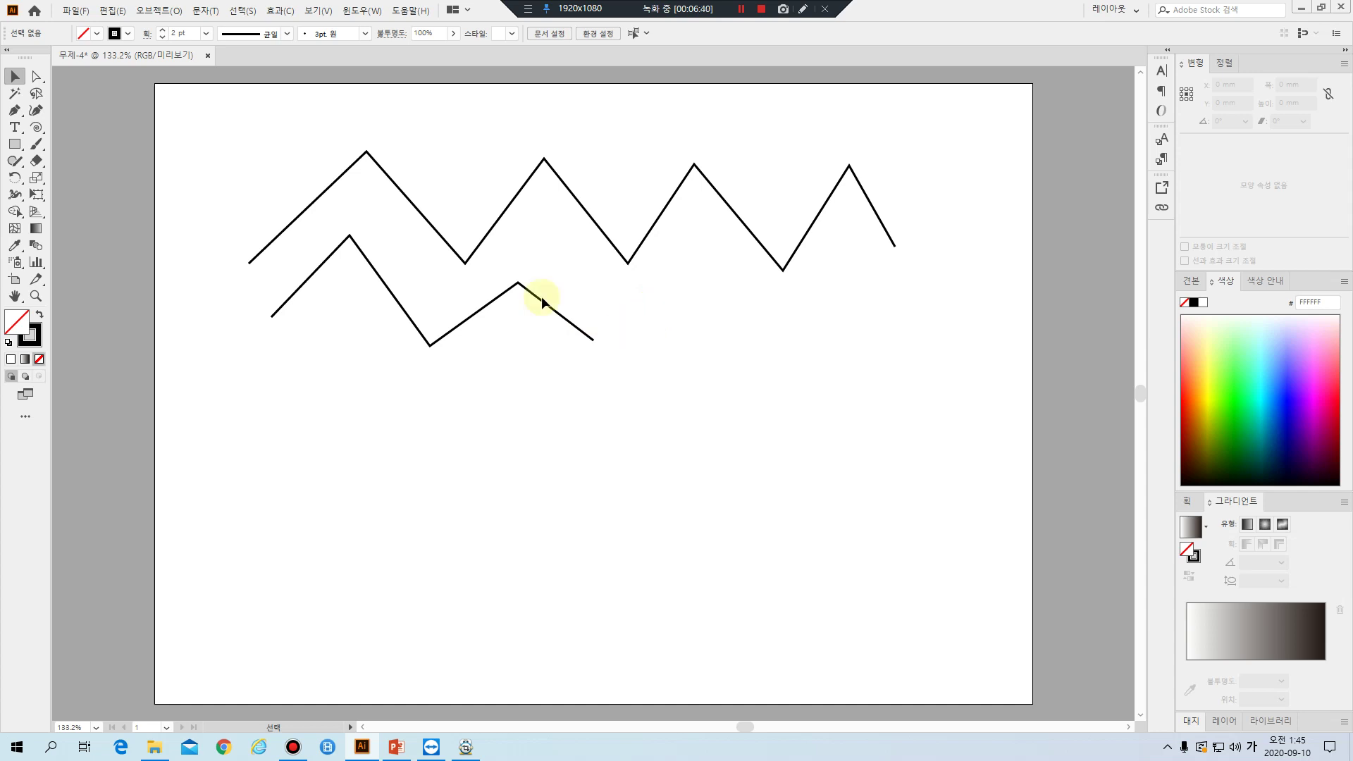
# Draw a third open zigzag of six straight segments with the Pen tool, below the right half of the first, and end the path
pyautogui.click(14, 110)
pyautogui.click(593, 304)
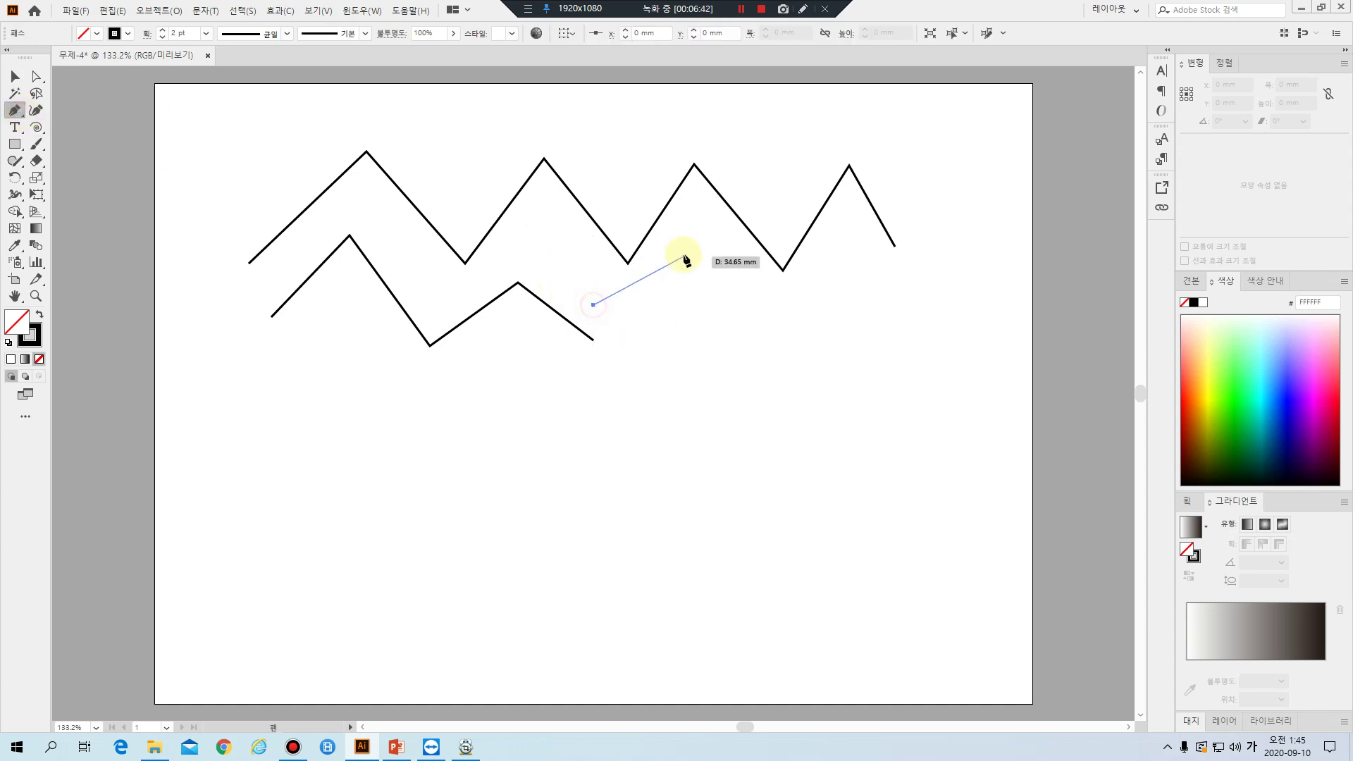
pyautogui.click(684, 254)
pyautogui.click(742, 310)
pyautogui.click(834, 270)
pyautogui.click(888, 322)
pyautogui.click(943, 280)
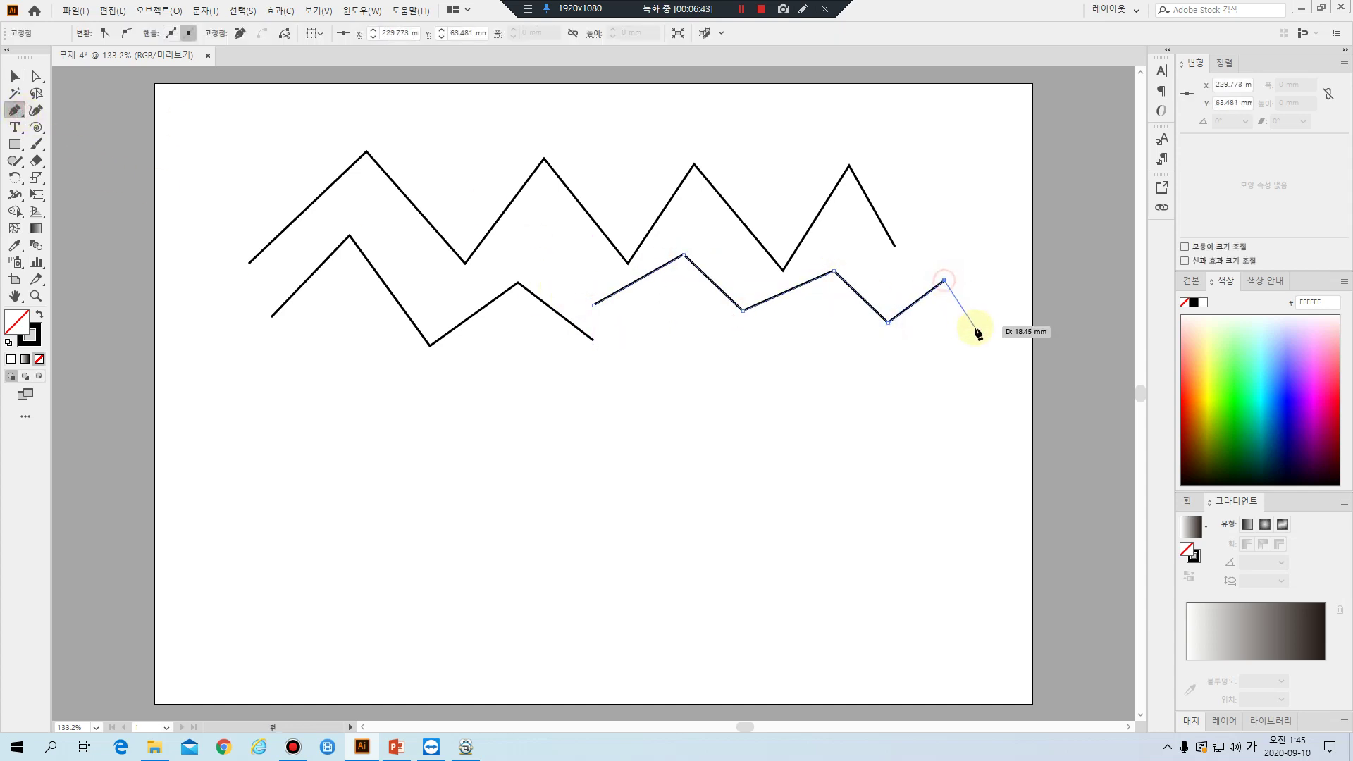
pyautogui.click(975, 328)
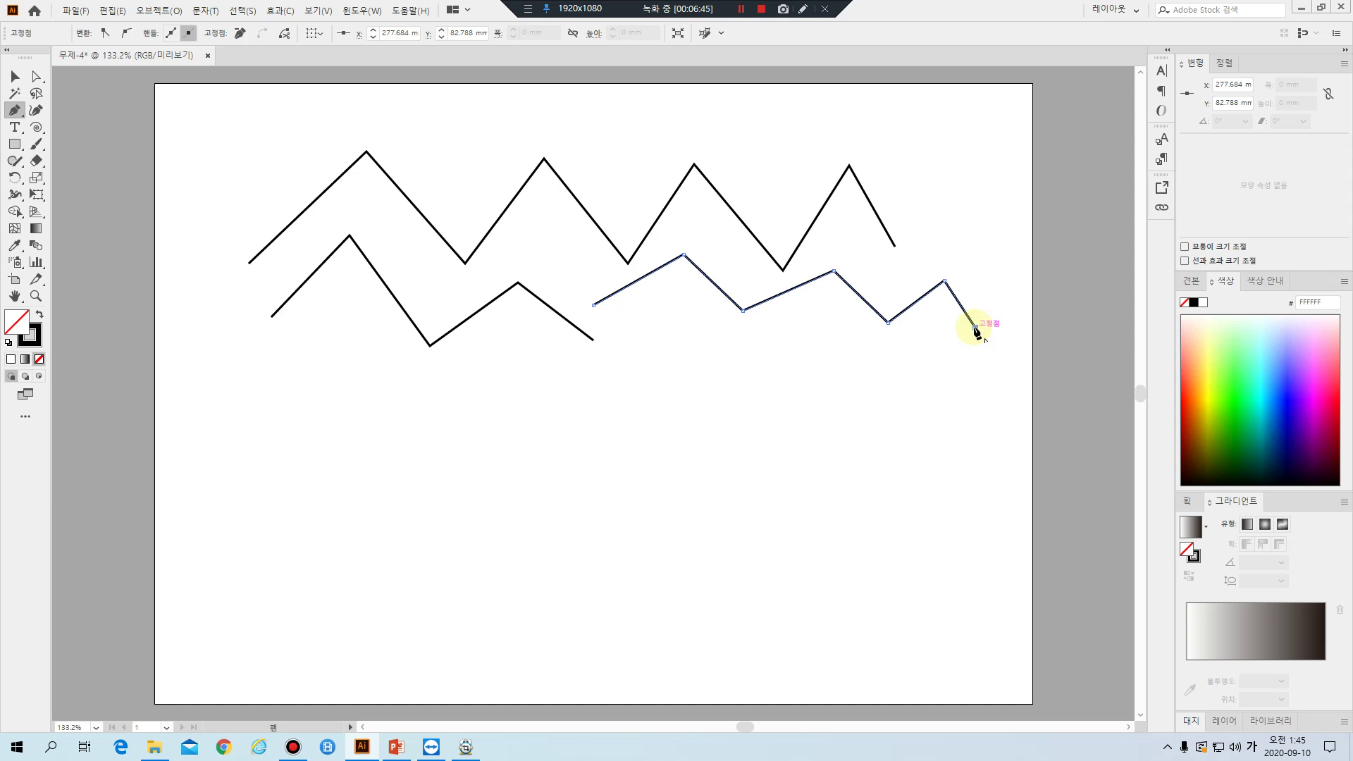
pyautogui.press('ctrl')
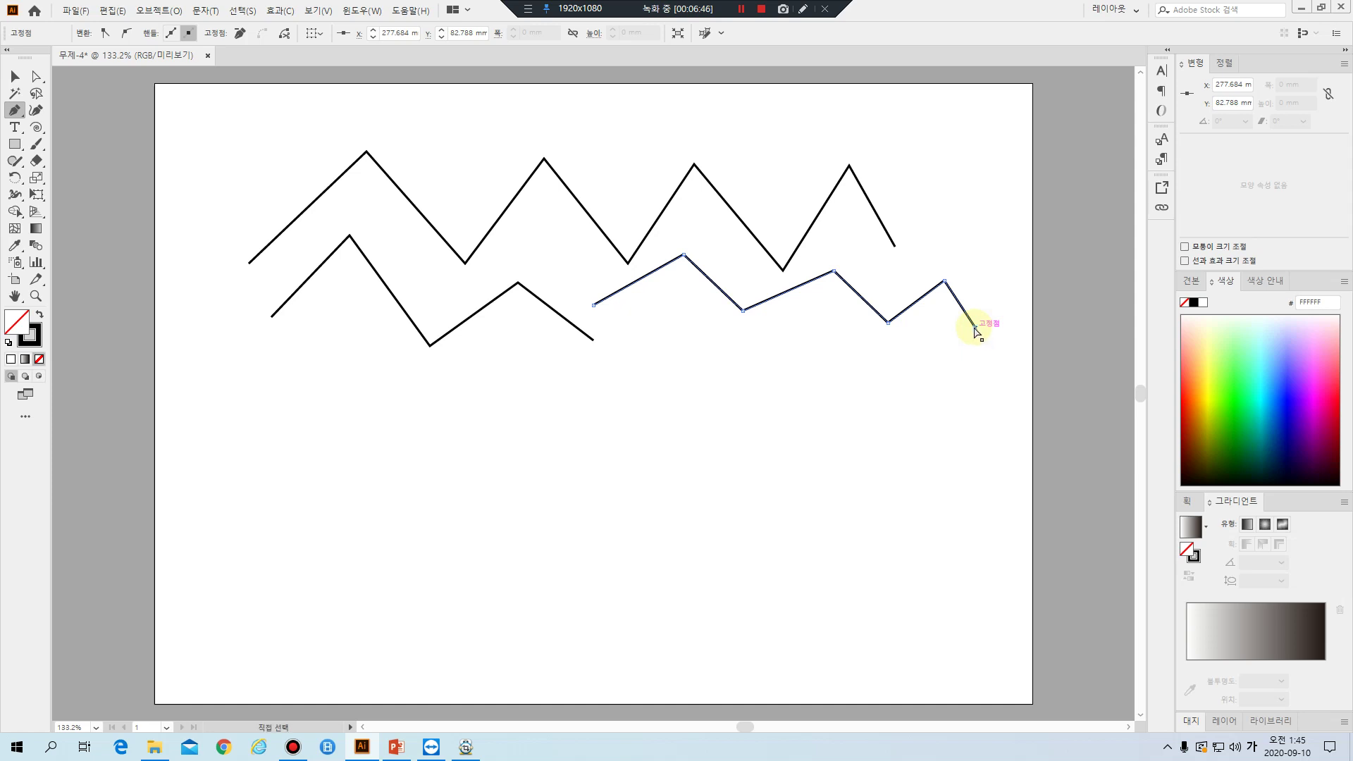
pyautogui.keyDown('ctrl'); pyautogui.click(1000, 289); pyautogui.keyUp('ctrl')
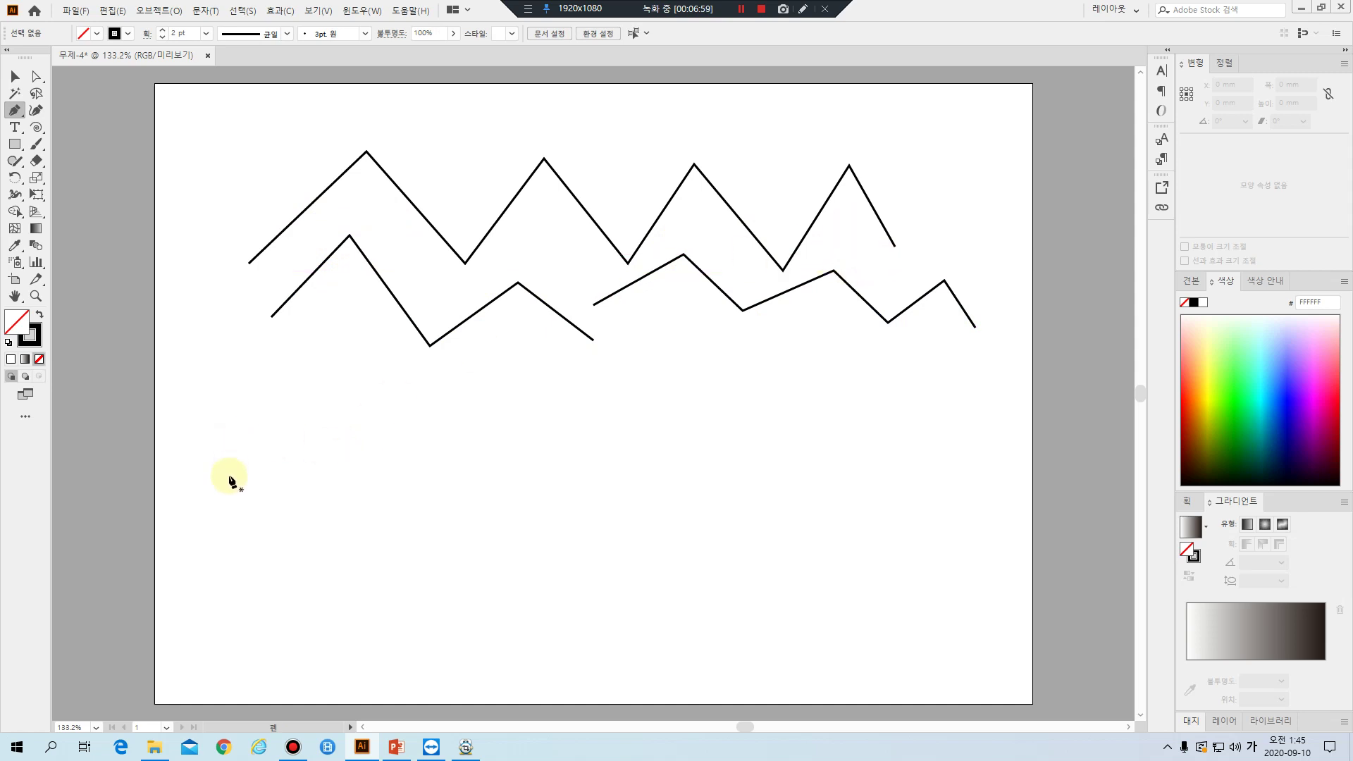
# Draw an open path of six constrained segments below the second zigzag, using horizontal, vertical and 45-degree lines with a 44 mm horizontal start, and end it
pyautogui.click(219, 452)
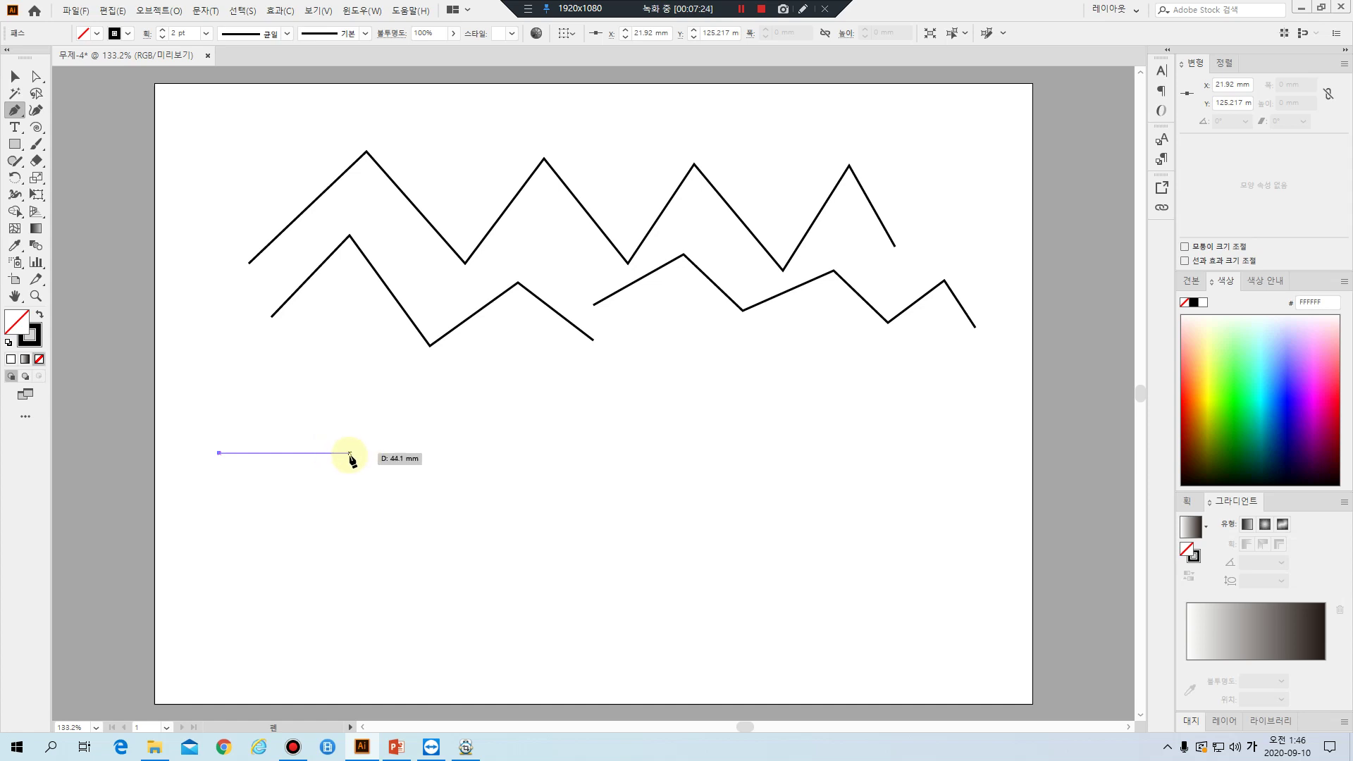
pyautogui.click(349, 453)
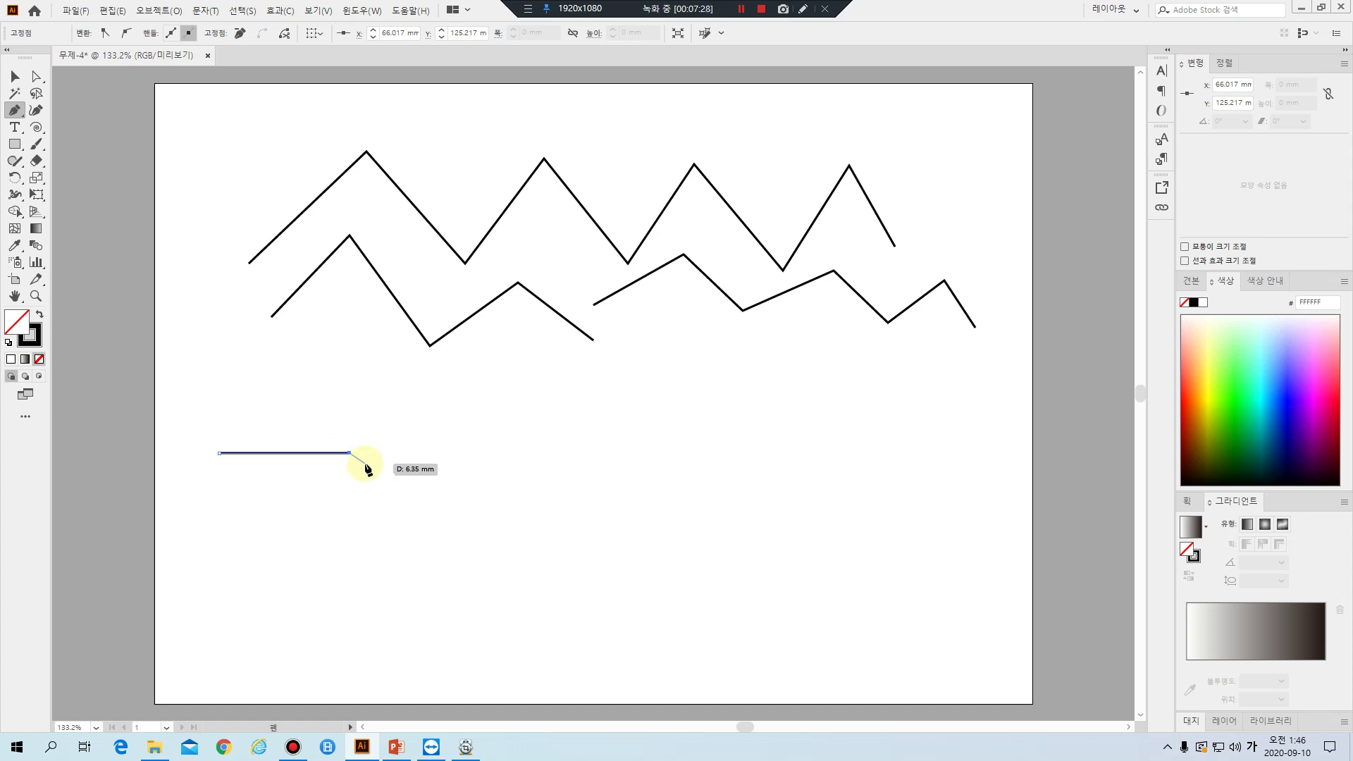
pyautogui.click(349, 358)
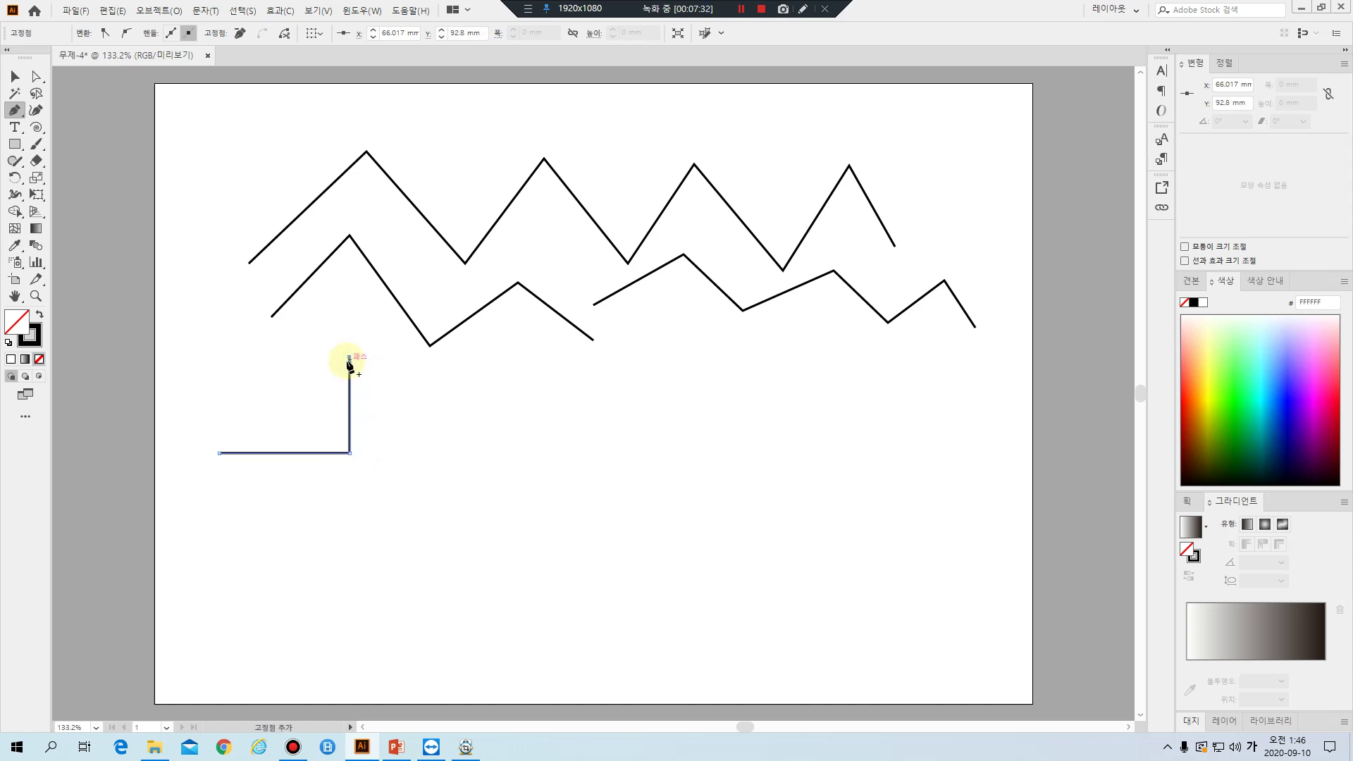
pyautogui.click(450, 457)
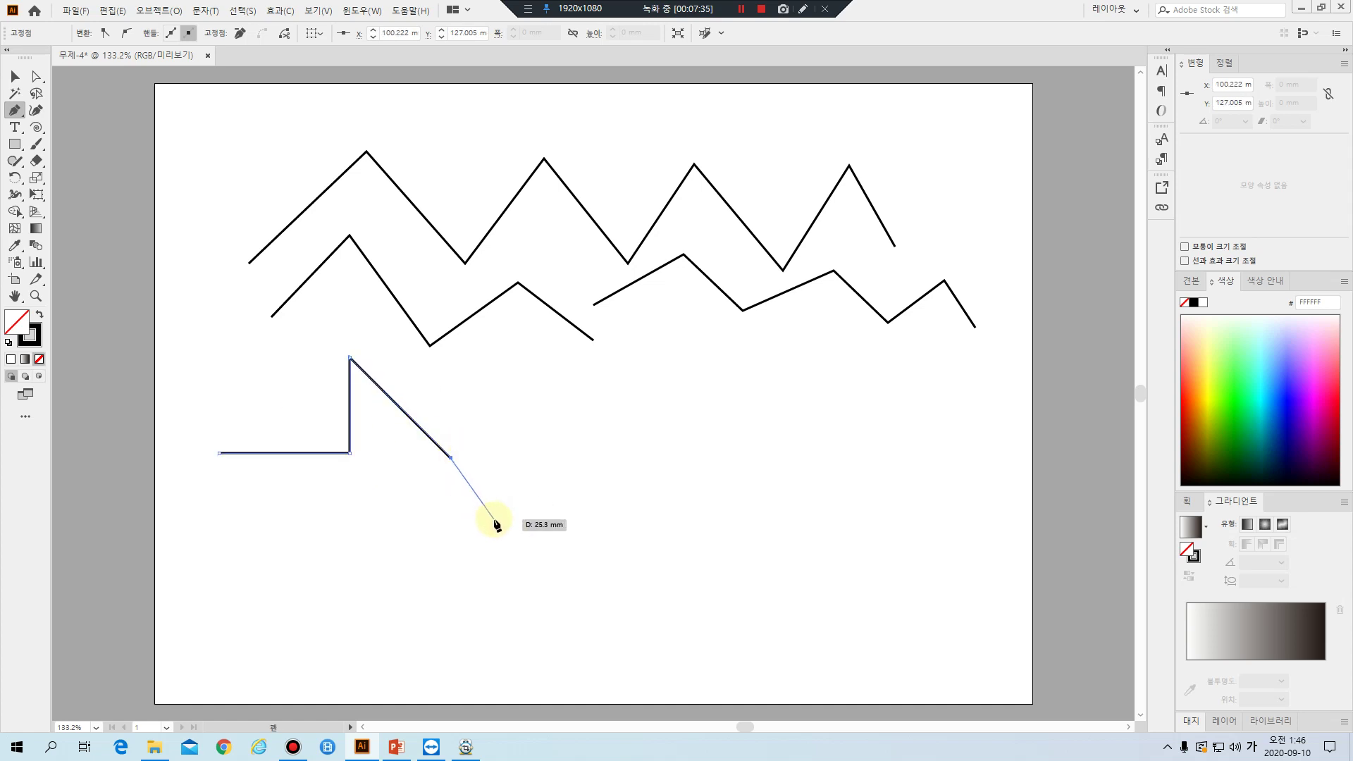
pyautogui.click(451, 357)
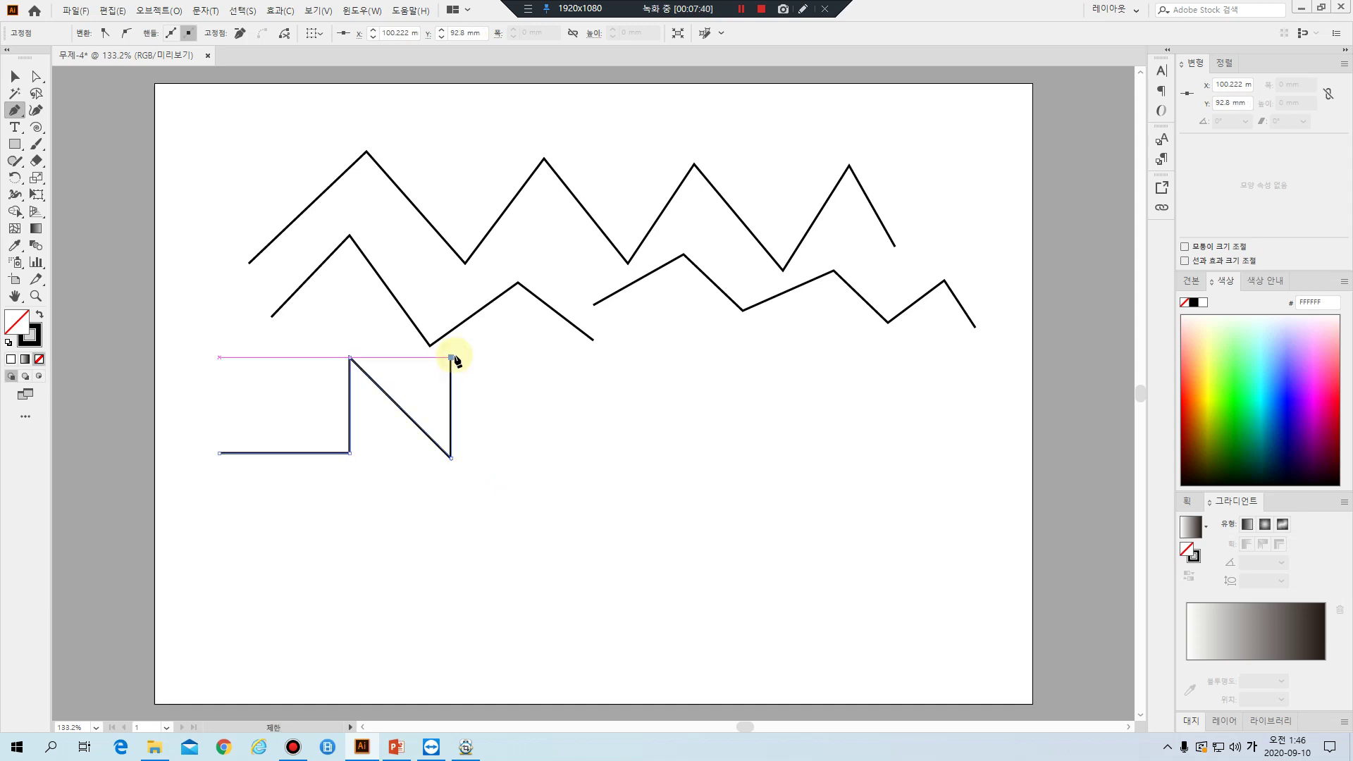
pyautogui.click(518, 359)
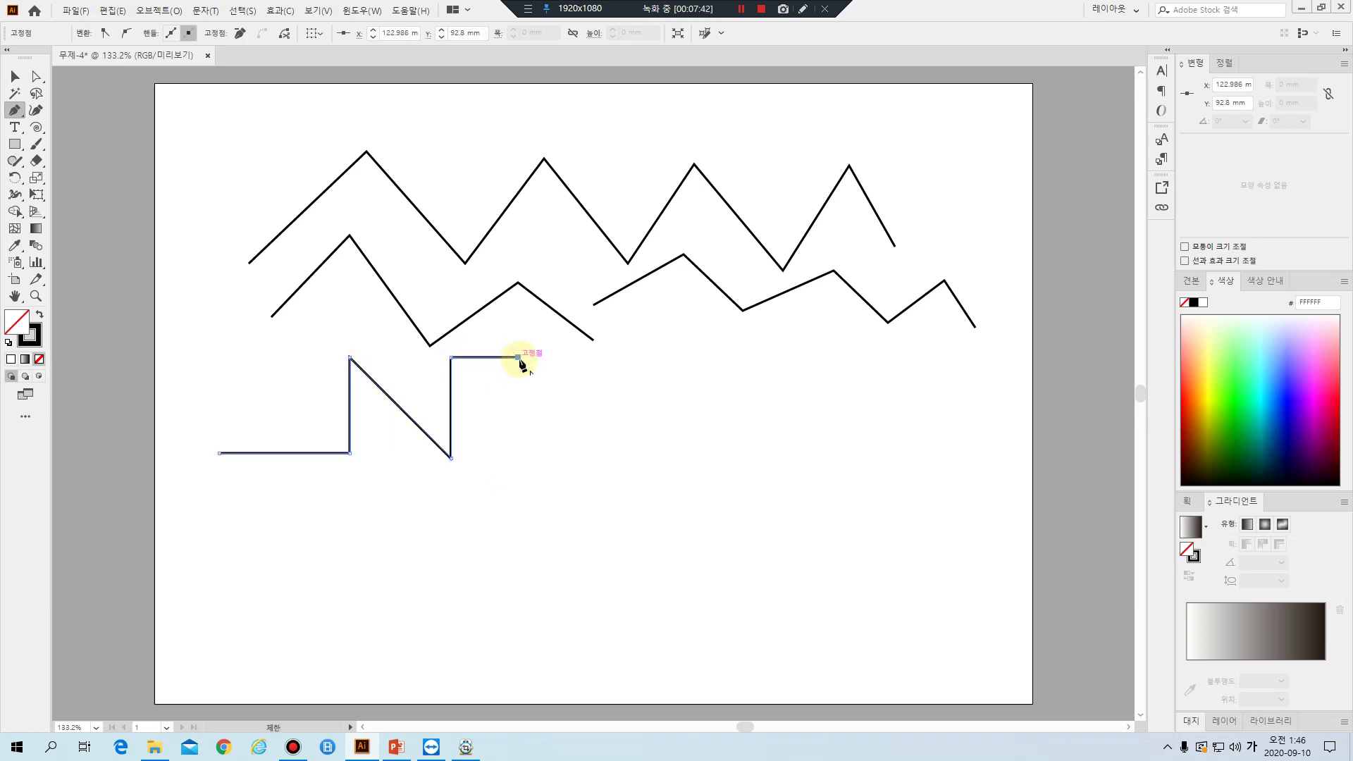
pyautogui.click(518, 458)
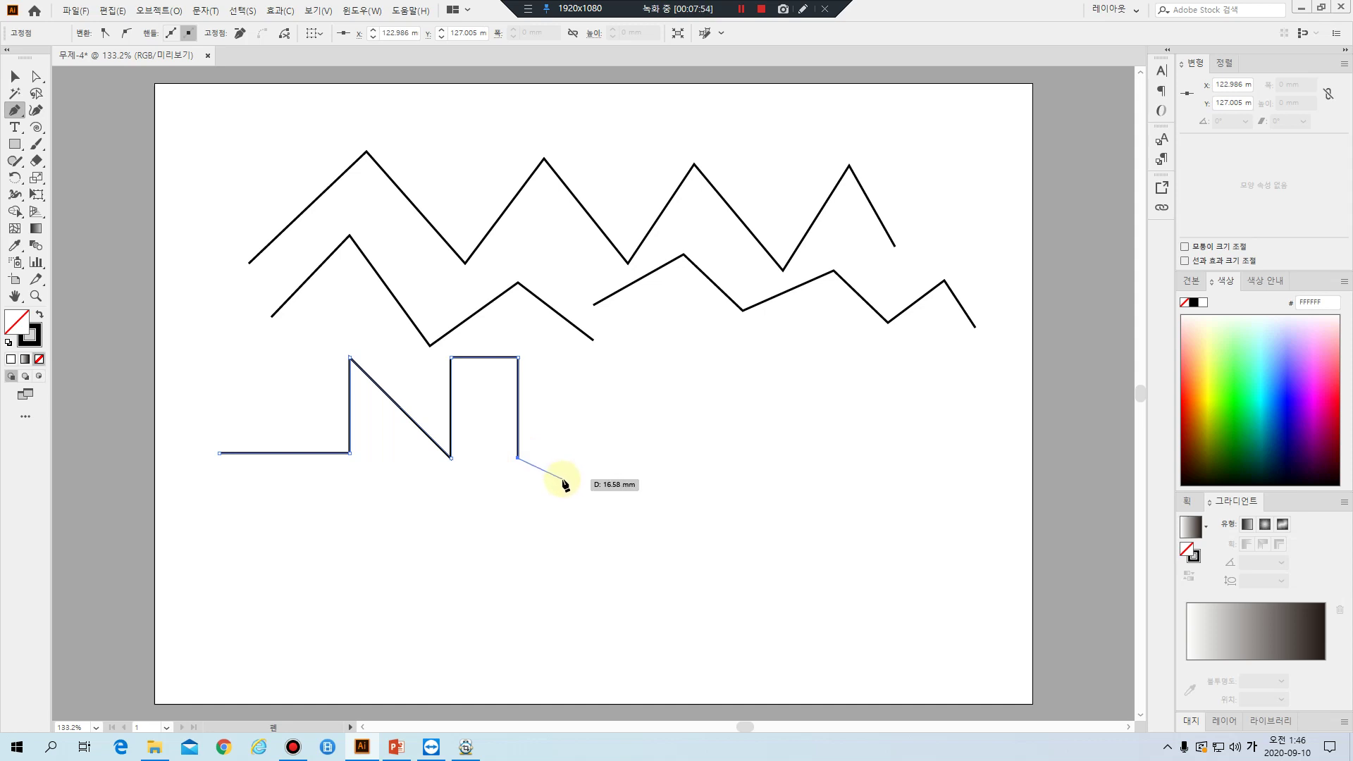
pyautogui.keyDown('ctrl'); pyautogui.click(586, 419); pyautogui.keyUp('ctrl')
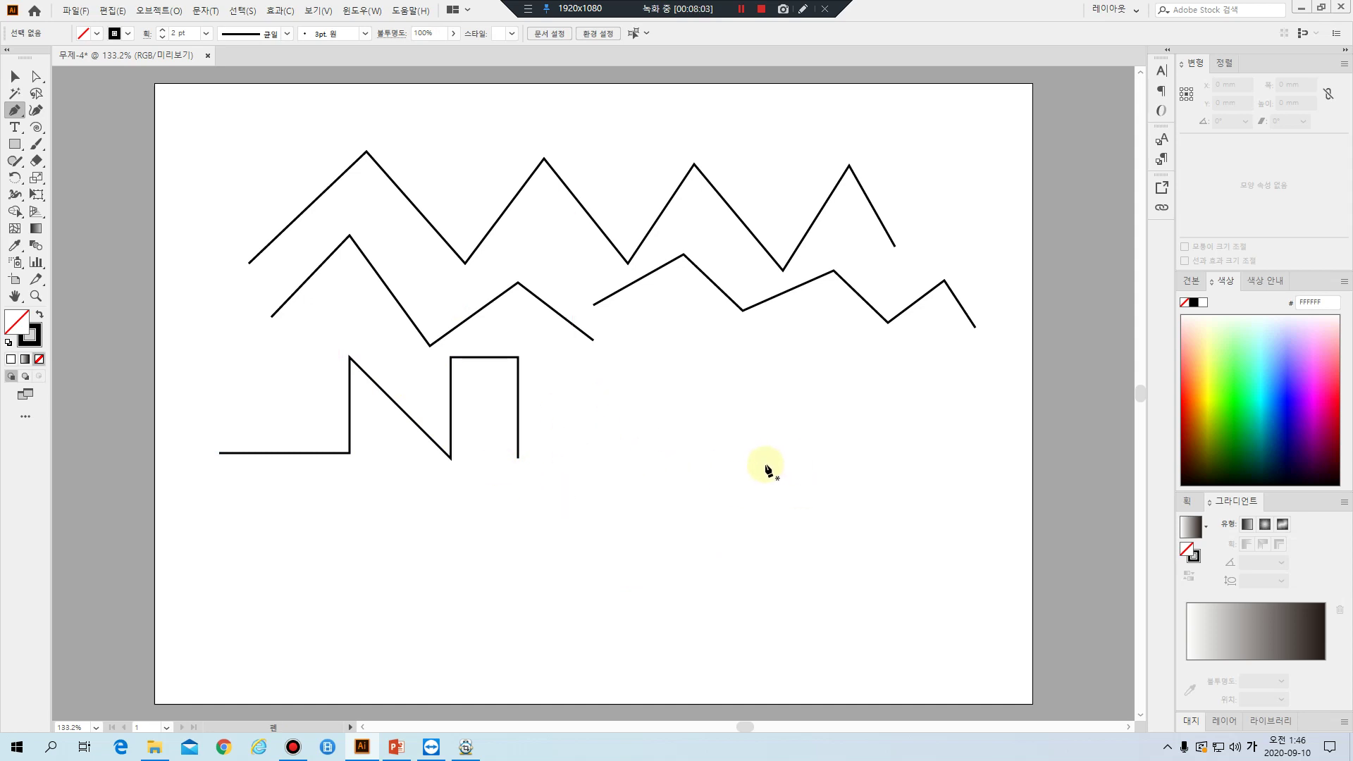
# Draw a long open path of 19 straight segments winding freely through the empty lower middle and right of the artboard, and end it
pyautogui.click(368, 572)
pyautogui.click(469, 509)
pyautogui.click(526, 566)
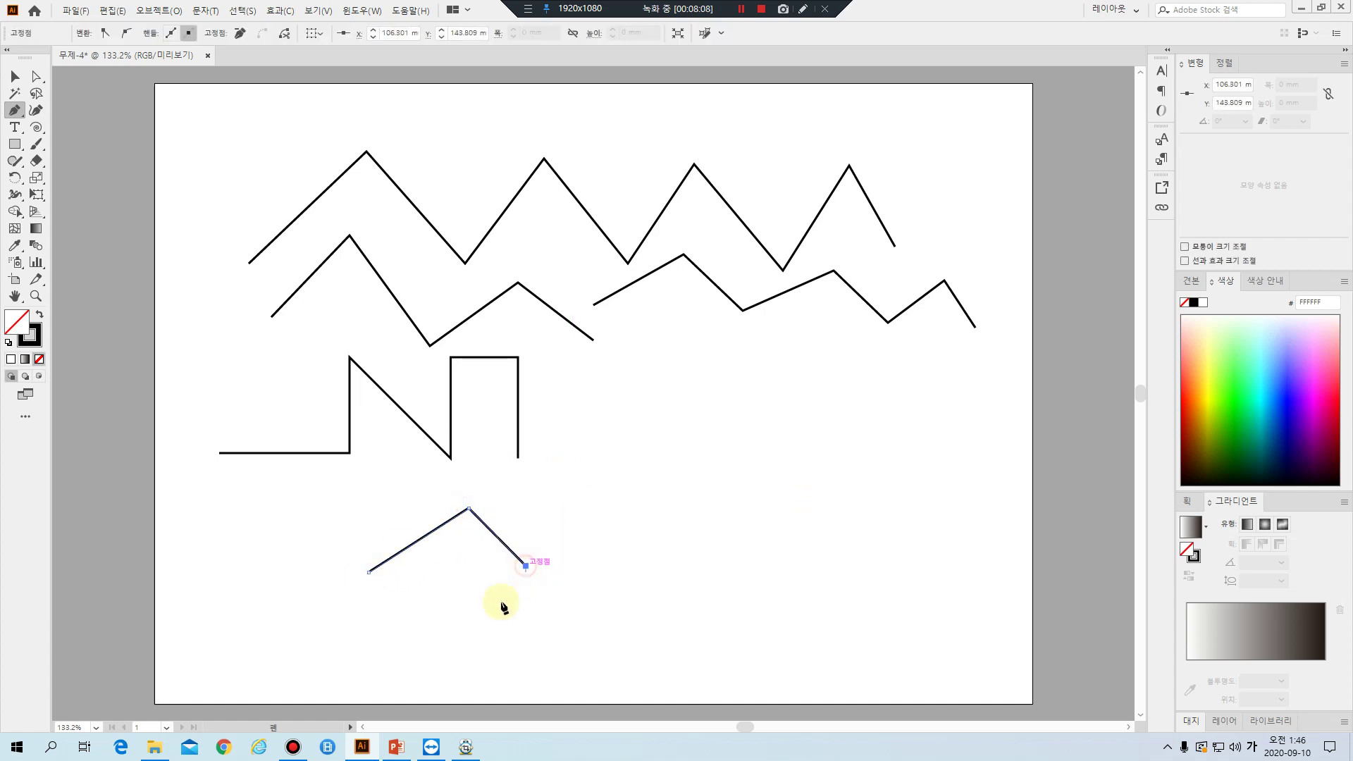
pyautogui.click(443, 633)
pyautogui.click(538, 667)
pyautogui.click(658, 567)
pyautogui.click(639, 446)
pyautogui.click(837, 429)
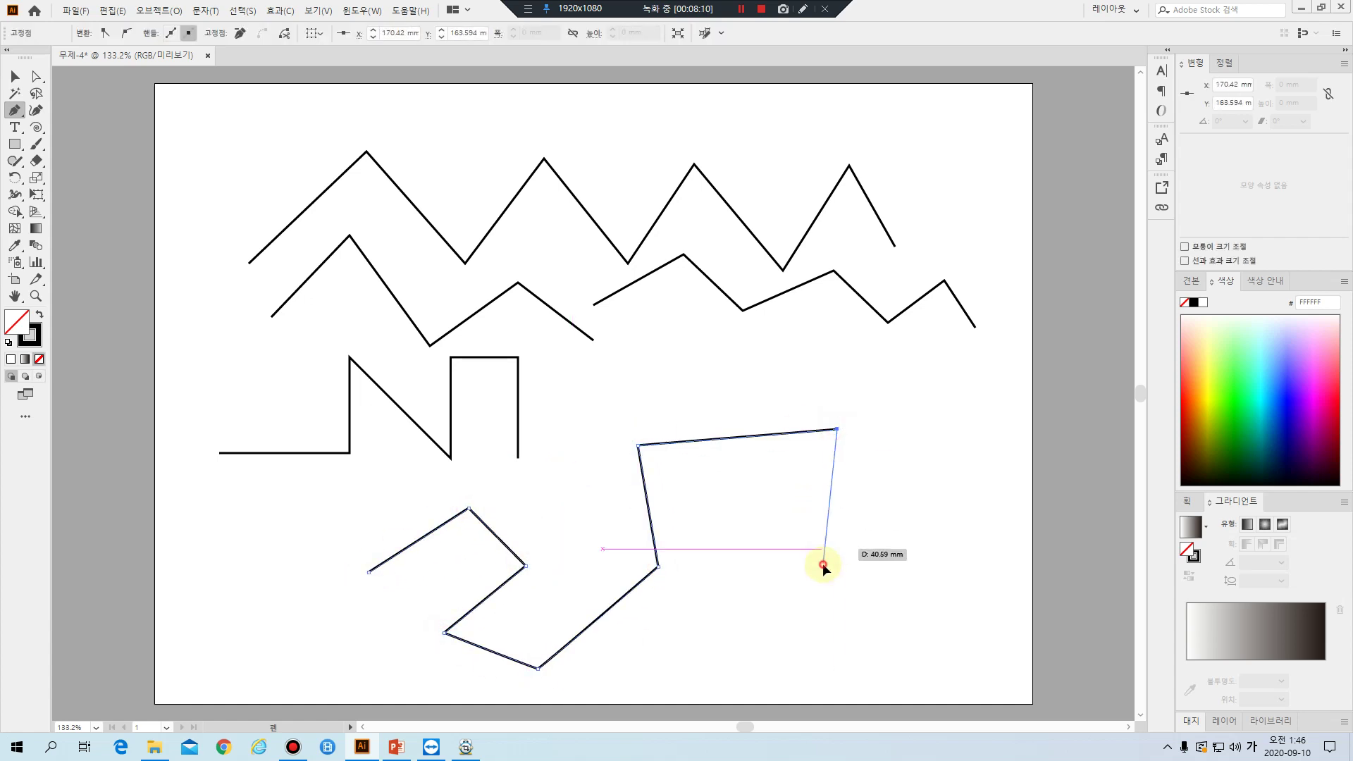
pyautogui.click(823, 564)
pyautogui.click(699, 612)
pyautogui.click(661, 653)
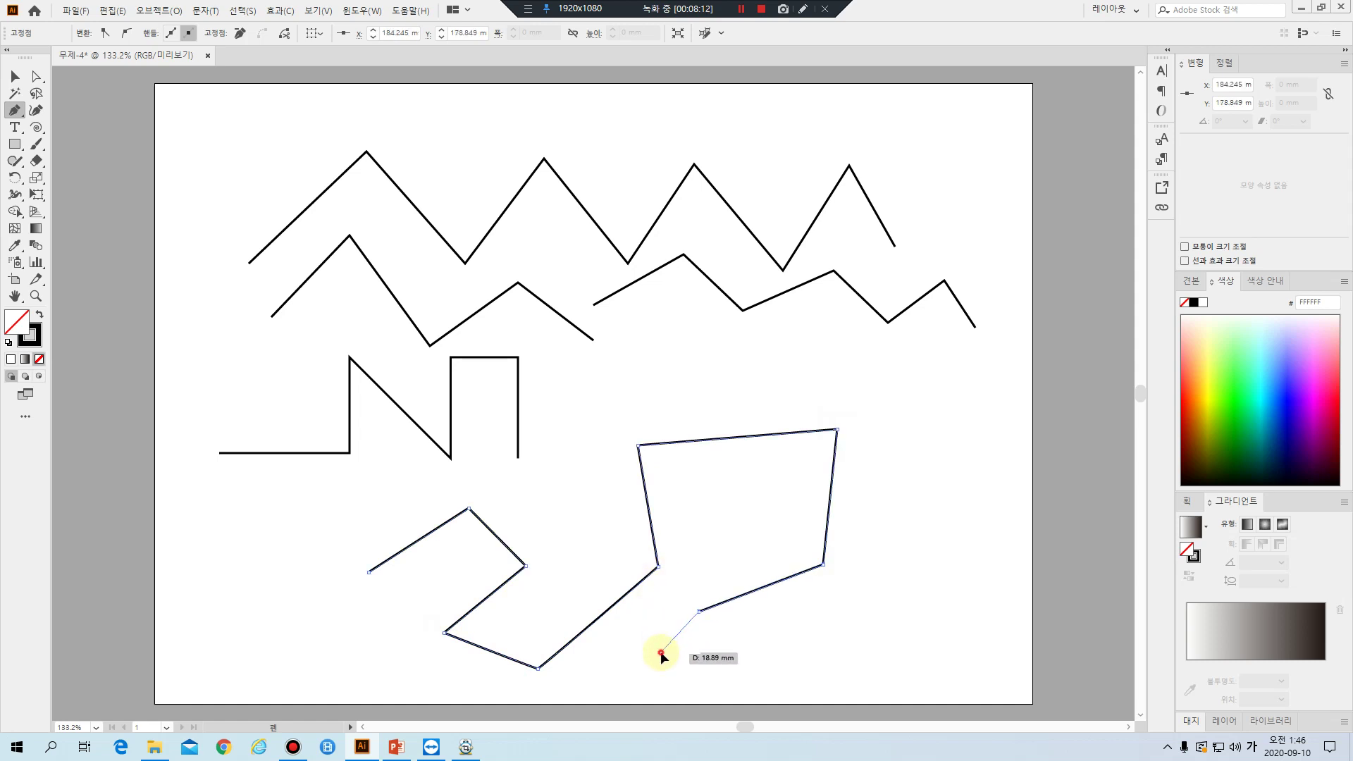
pyautogui.click(806, 668)
pyautogui.click(905, 632)
pyautogui.click(905, 485)
pyautogui.click(863, 414)
pyautogui.click(748, 380)
pyautogui.click(658, 374)
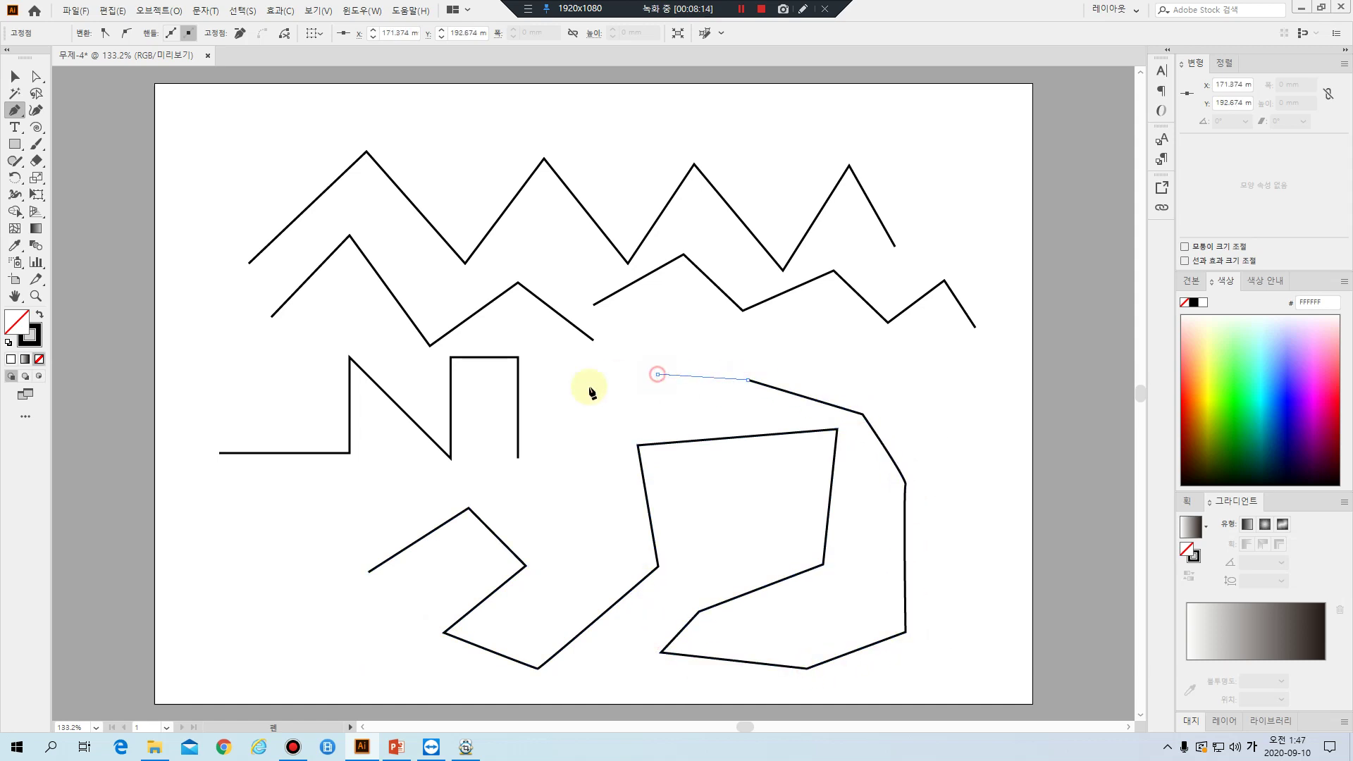
pyautogui.click(578, 392)
pyautogui.click(579, 499)
pyautogui.click(624, 505)
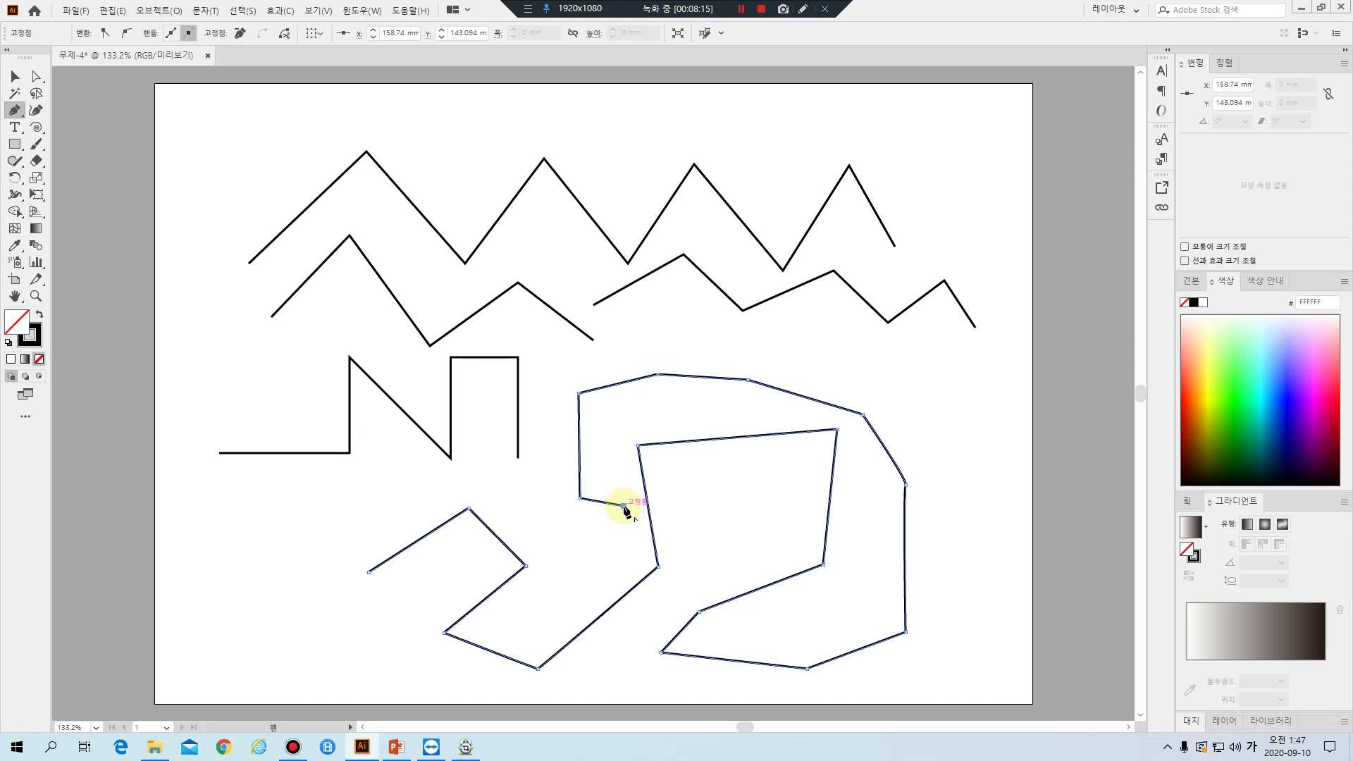
pyautogui.press('ctrl')
pyautogui.keyDown('ctrl'); pyautogui.click(568, 553); pyautogui.keyUp('ctrl')
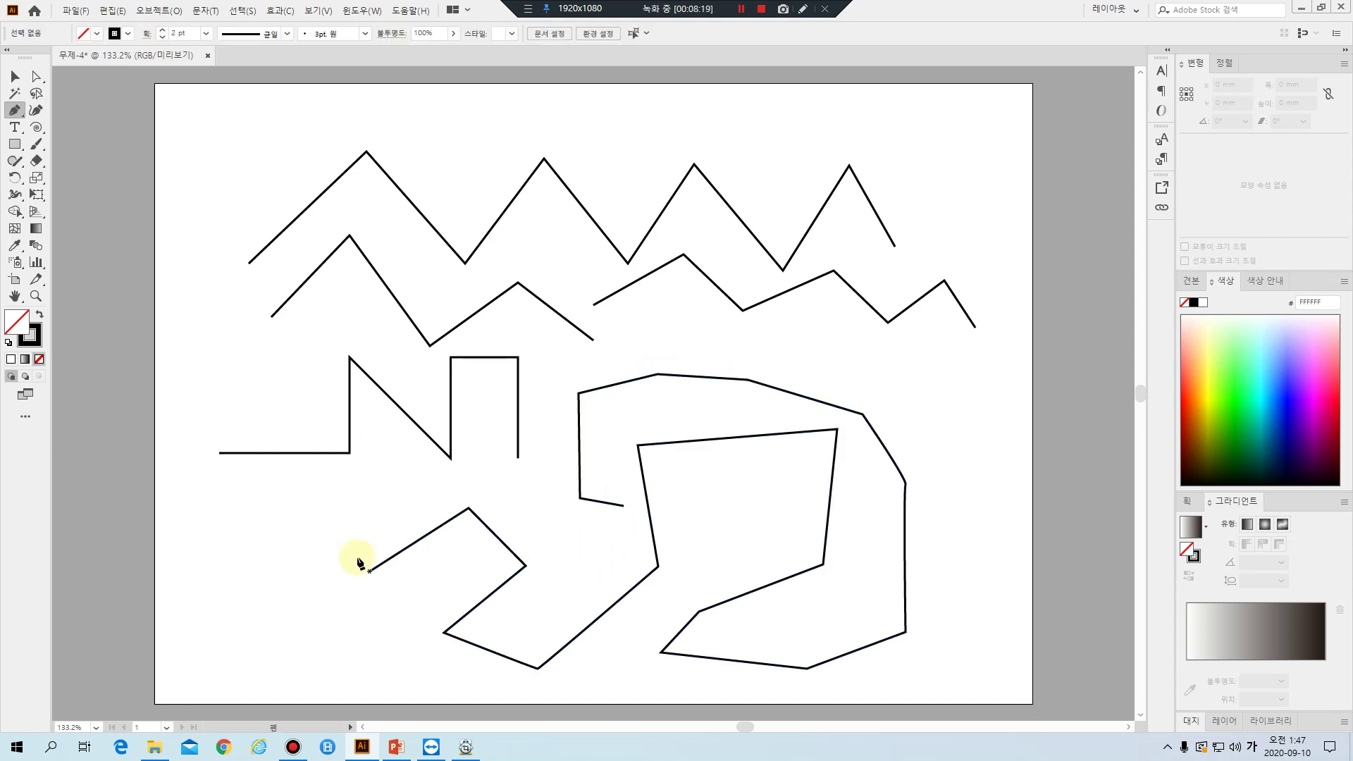
# Draw a short open path of six straight segments in the artboard's lower-left corner, end it with the Selection tool and deselect it
pyautogui.click(248, 556)
pyautogui.click(320, 509)
pyautogui.click(308, 569)
pyautogui.click(223, 598)
pyautogui.click(234, 641)
pyautogui.click(376, 629)
pyautogui.click(391, 620)
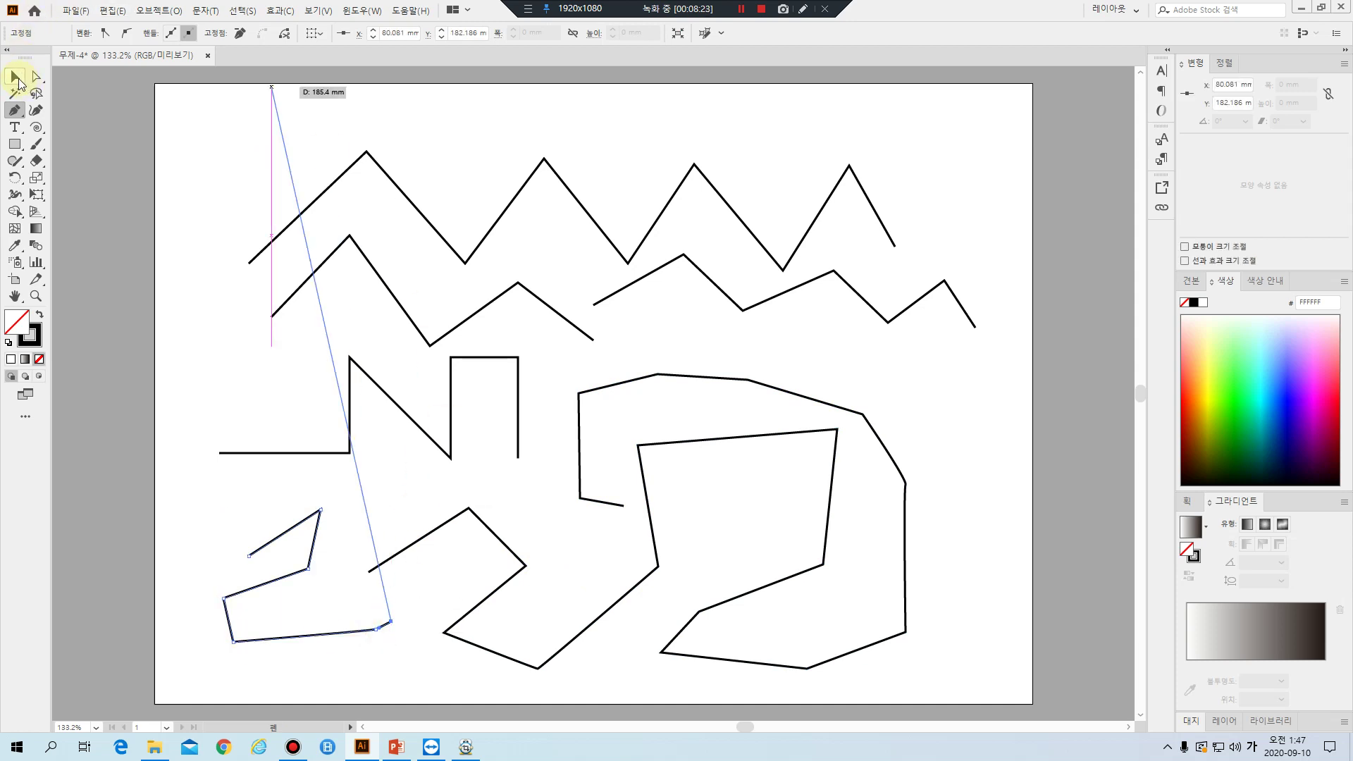
pyautogui.click(17, 78)
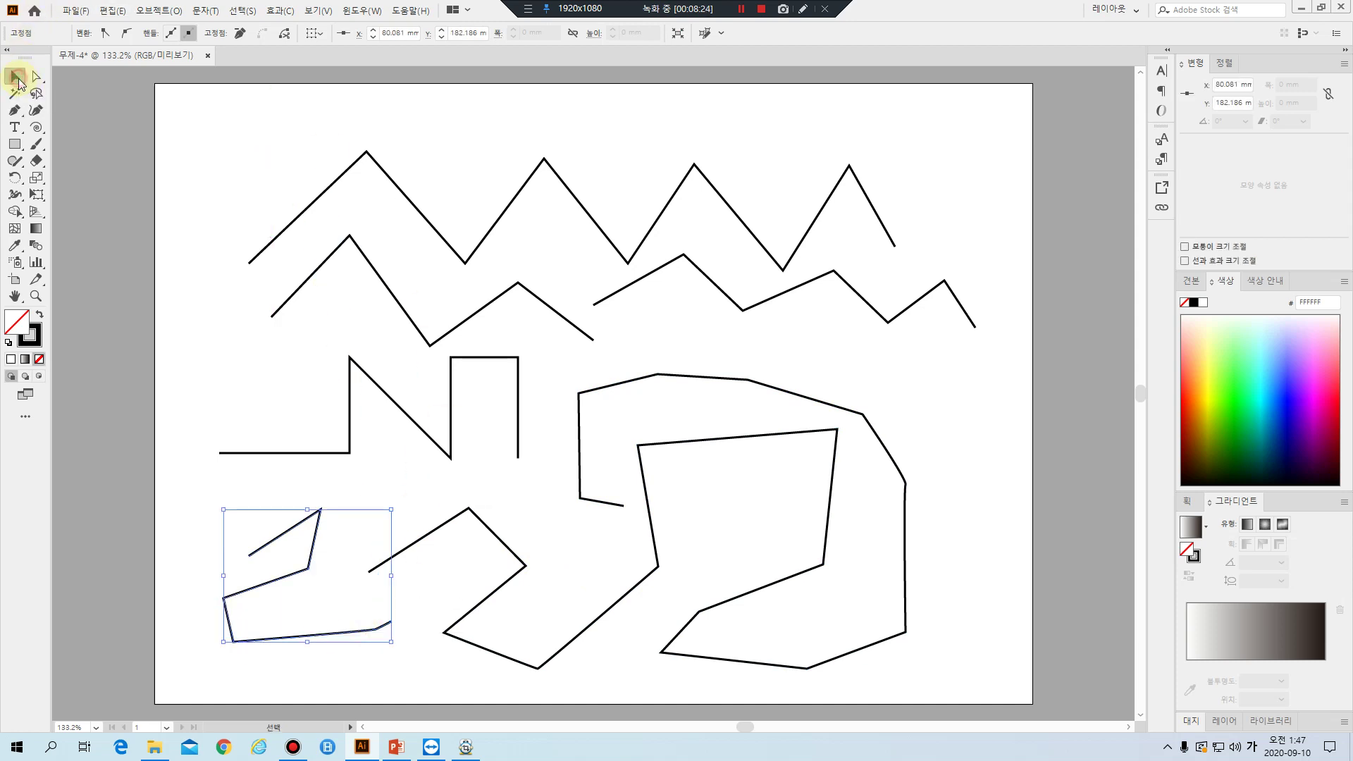
pyautogui.click(391, 462)
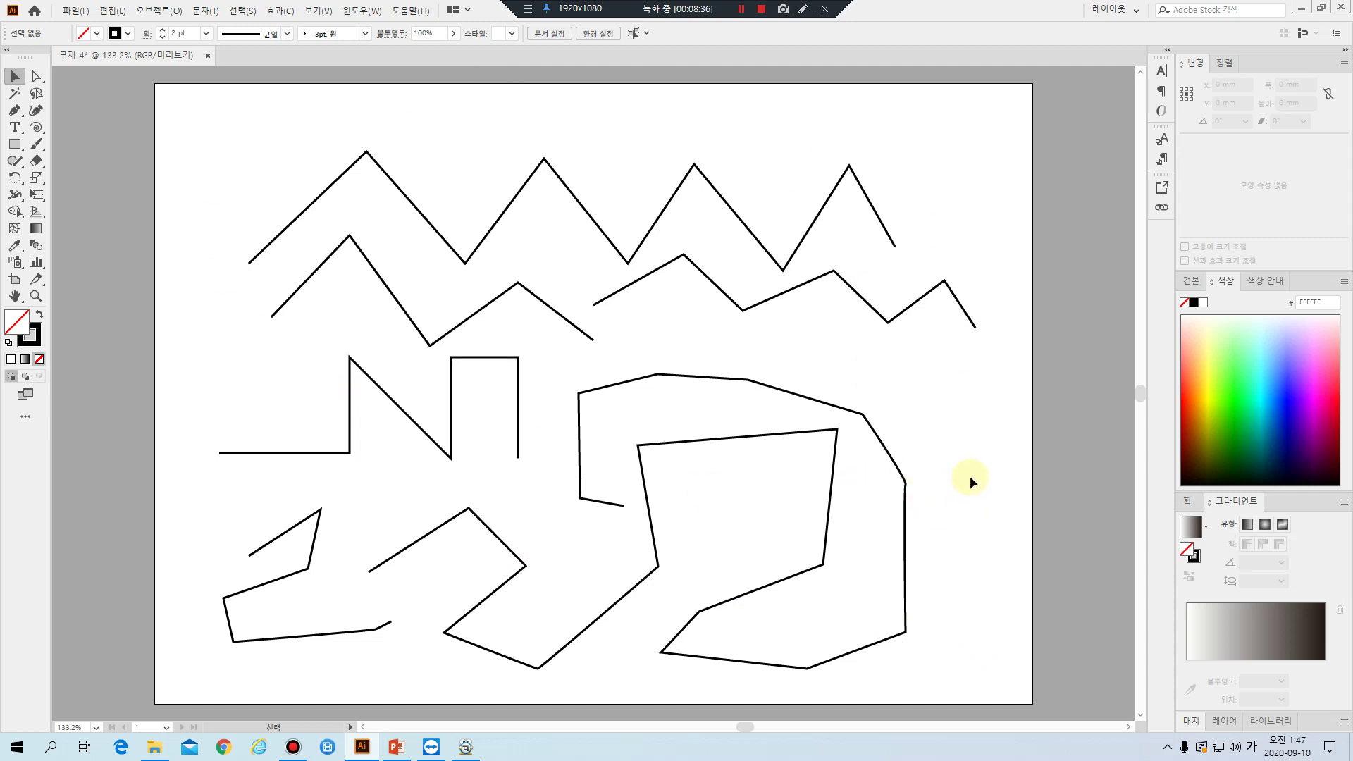
# Select all paths on the artboard and delete them
pyautogui.hotkey('ctrl', 'a')
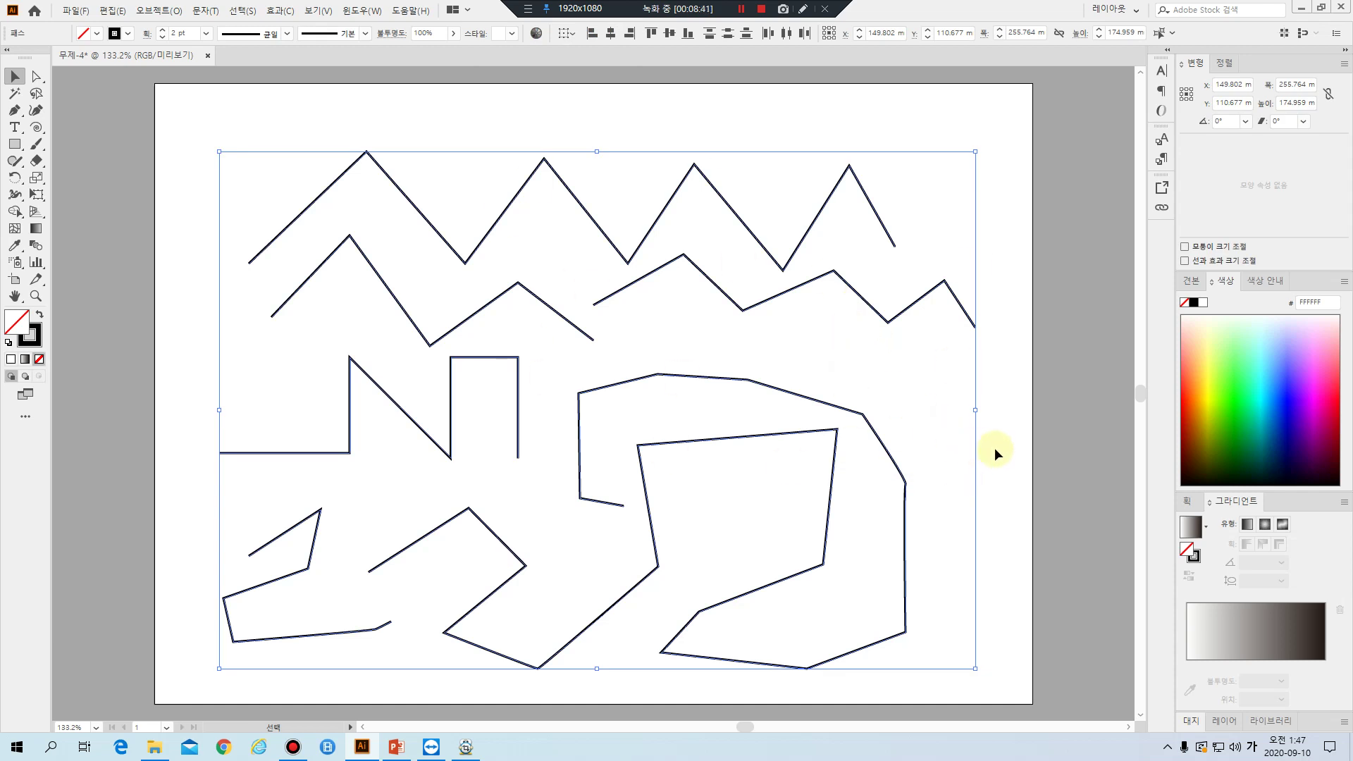
pyautogui.press('Delete')
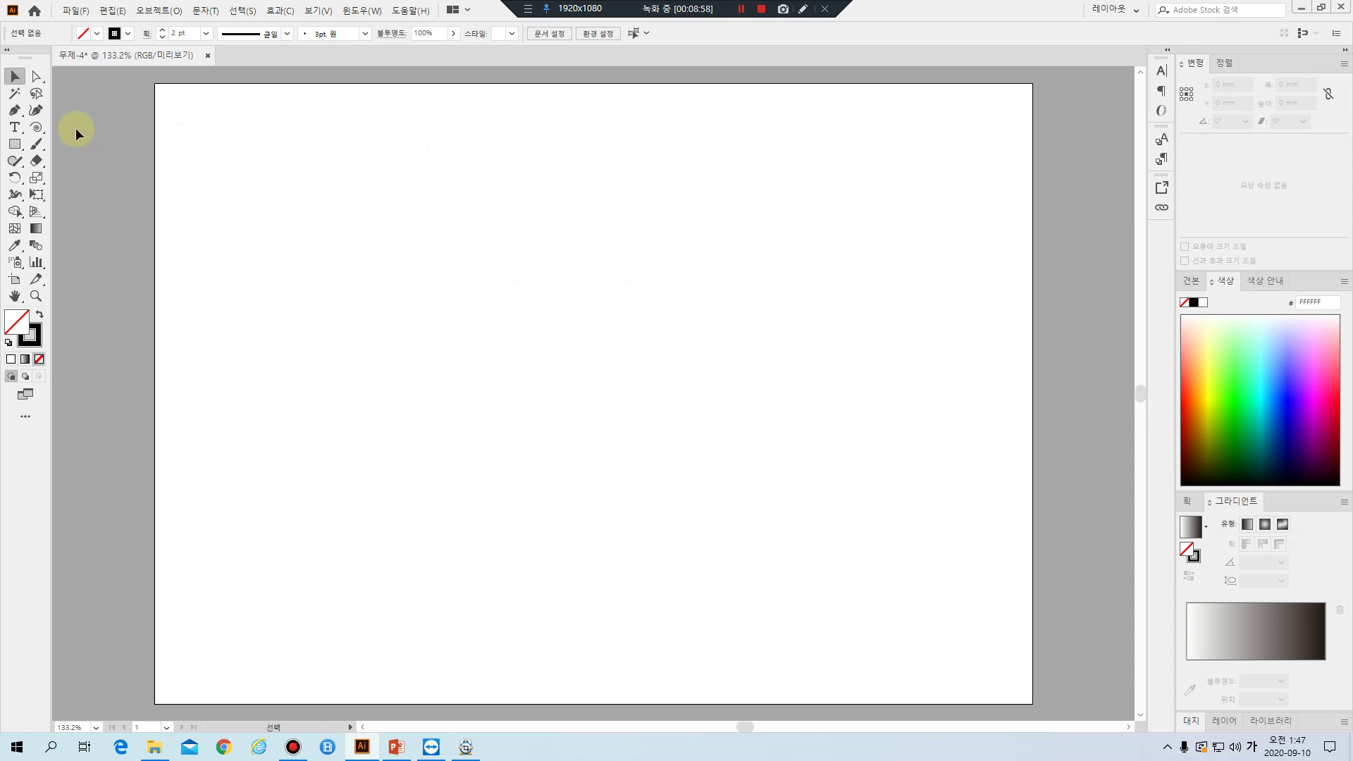
# Start a curved path with the Pen tool by drawing an upward arch about 65 mm wide in the artboard's upper-left area
pyautogui.click(14, 110)
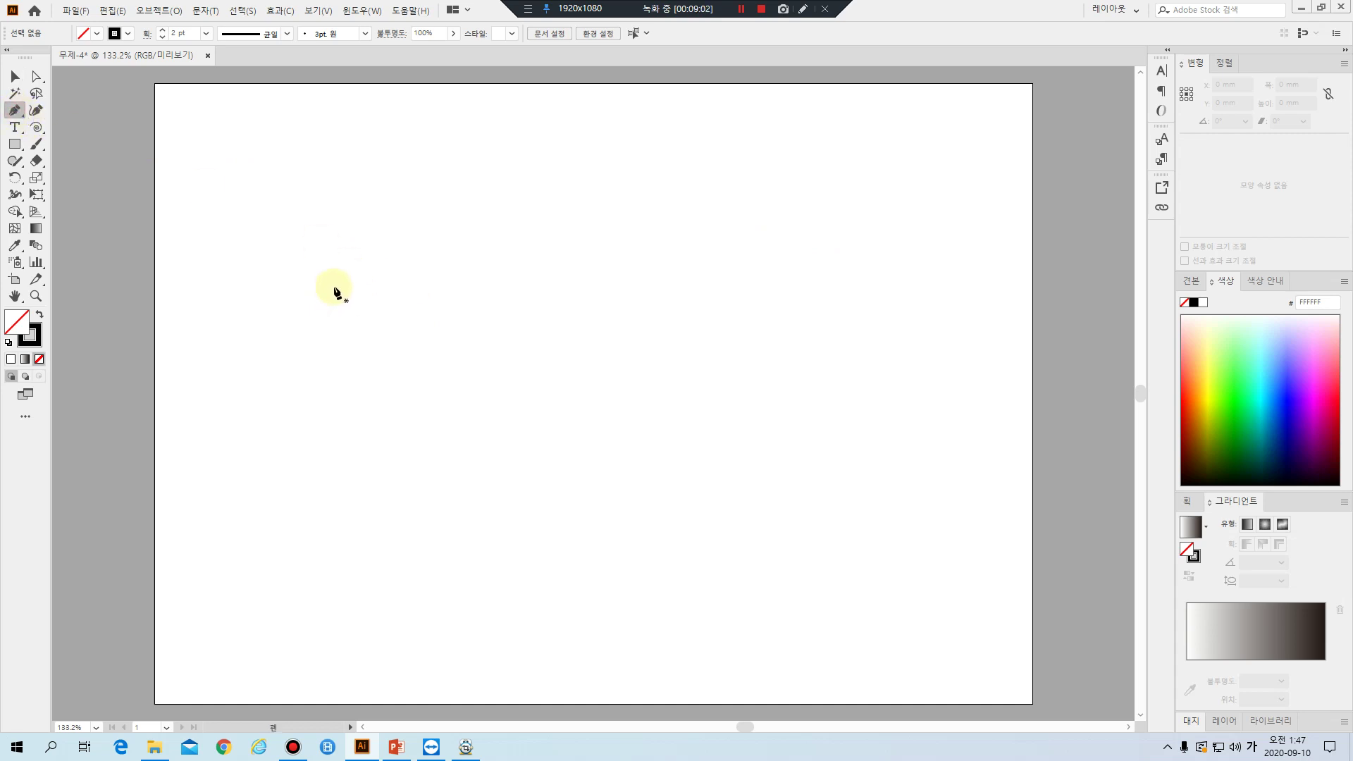
pyautogui.click(256, 268)
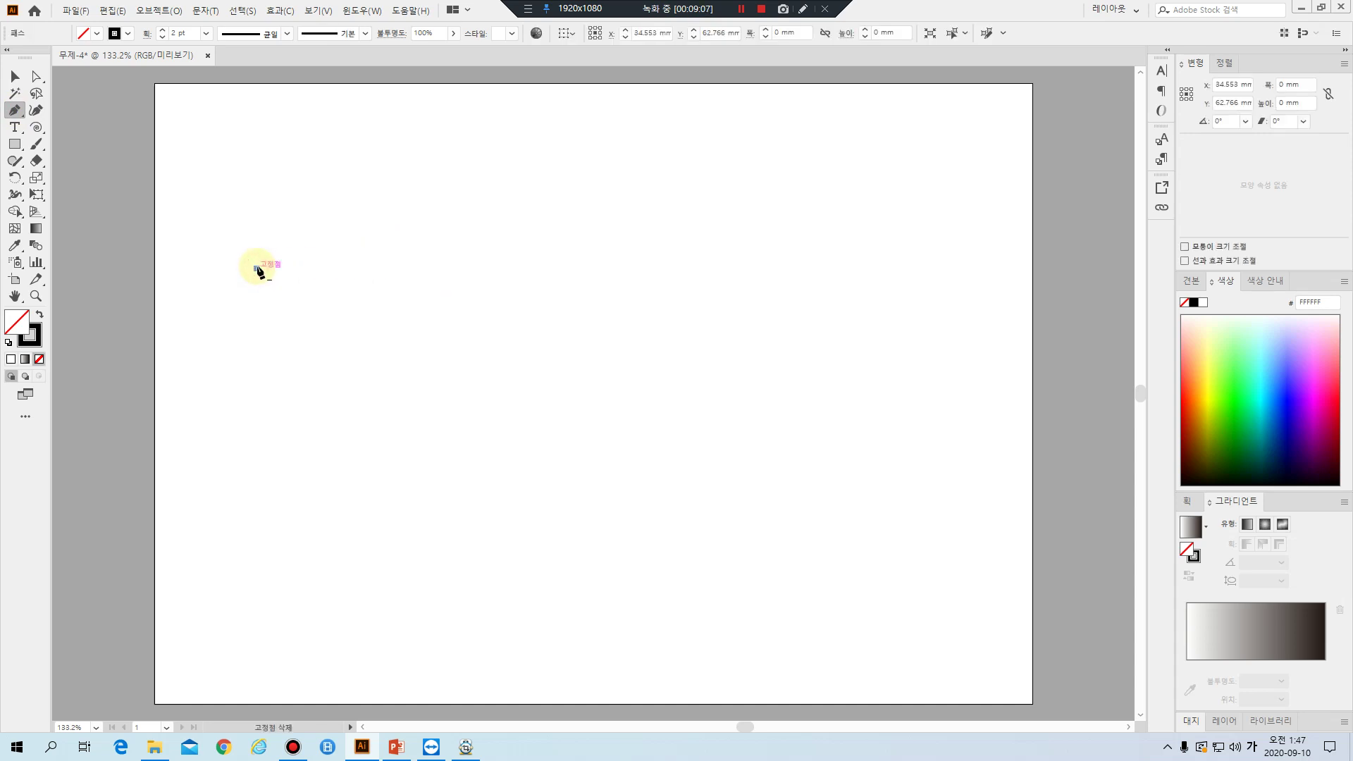
pyautogui.click(450, 268)
pyautogui.moveTo(450, 268); pyautogui.dragTo(530, 345)
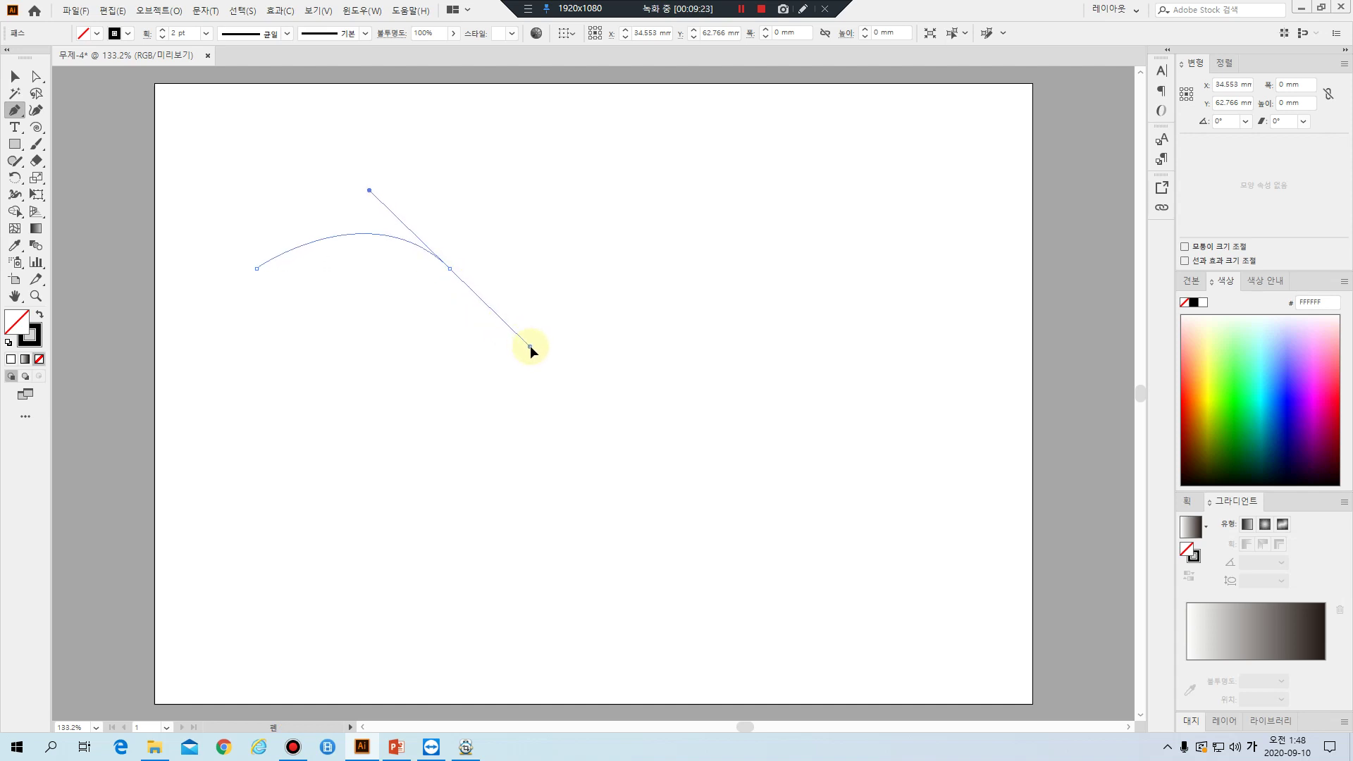
pyautogui.moveTo(530, 345); pyautogui.dragTo(536, 350)
pyautogui.moveTo(537, 349)
pyautogui.mouseDown()
pyautogui.moveTo(481, 366)
pyautogui.moveTo(539, 234)
pyautogui.moveTo(531, 344)
pyautogui.moveTo(559, 366)
pyautogui.moveTo(532, 386)
pyautogui.moveTo(555, 413)
pyautogui.moveTo(537, 385)
pyautogui.moveTo(548, 392)
pyautogui.mouseUp()
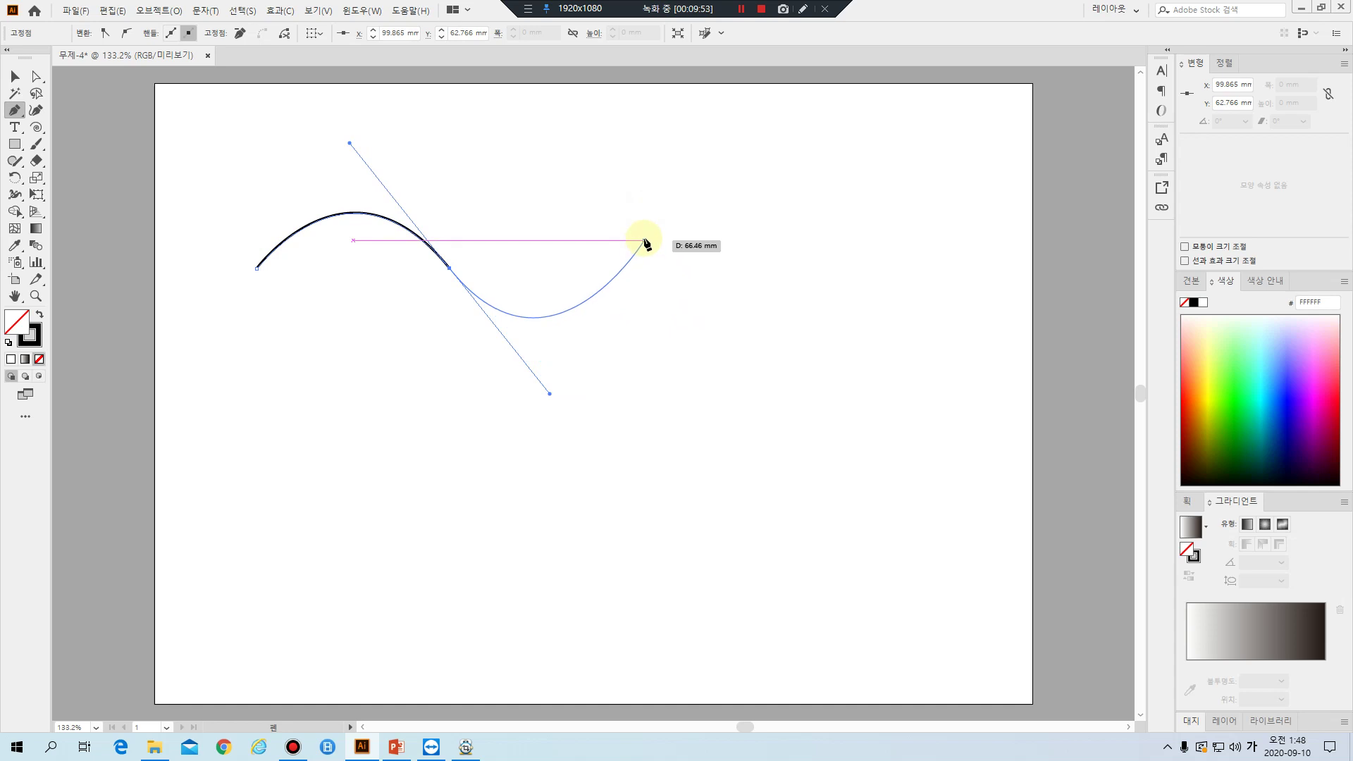
# Extend the arch with seven more smooth curved segments, waving to the right, turning down and returning to the artboard's middle, and end the path
pyautogui.moveTo(645, 241); pyautogui.dragTo(718, 307)
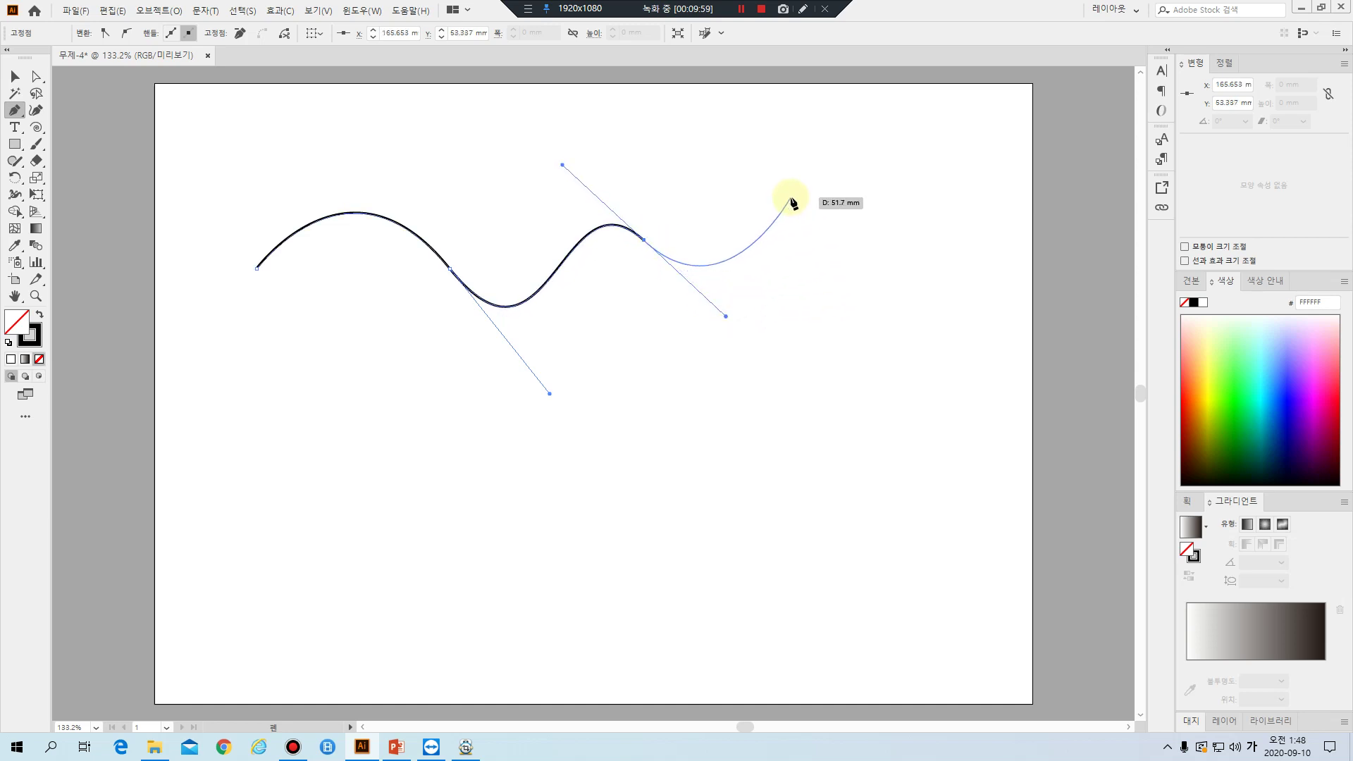
pyautogui.moveTo(791, 196); pyautogui.dragTo(868, 255)
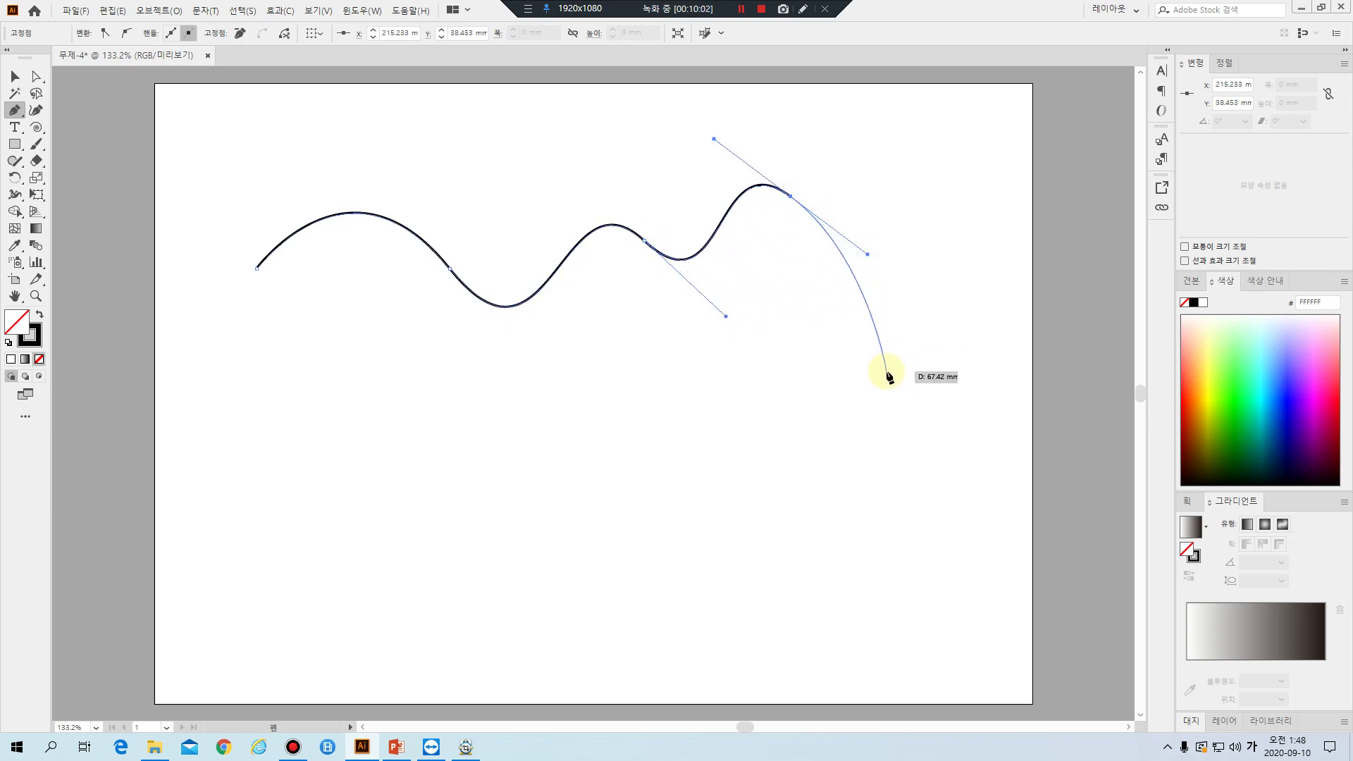
pyautogui.click(887, 373)
pyautogui.moveTo(900, 374); pyautogui.dragTo(959, 323)
pyautogui.moveTo(926, 185); pyautogui.dragTo(999, 235)
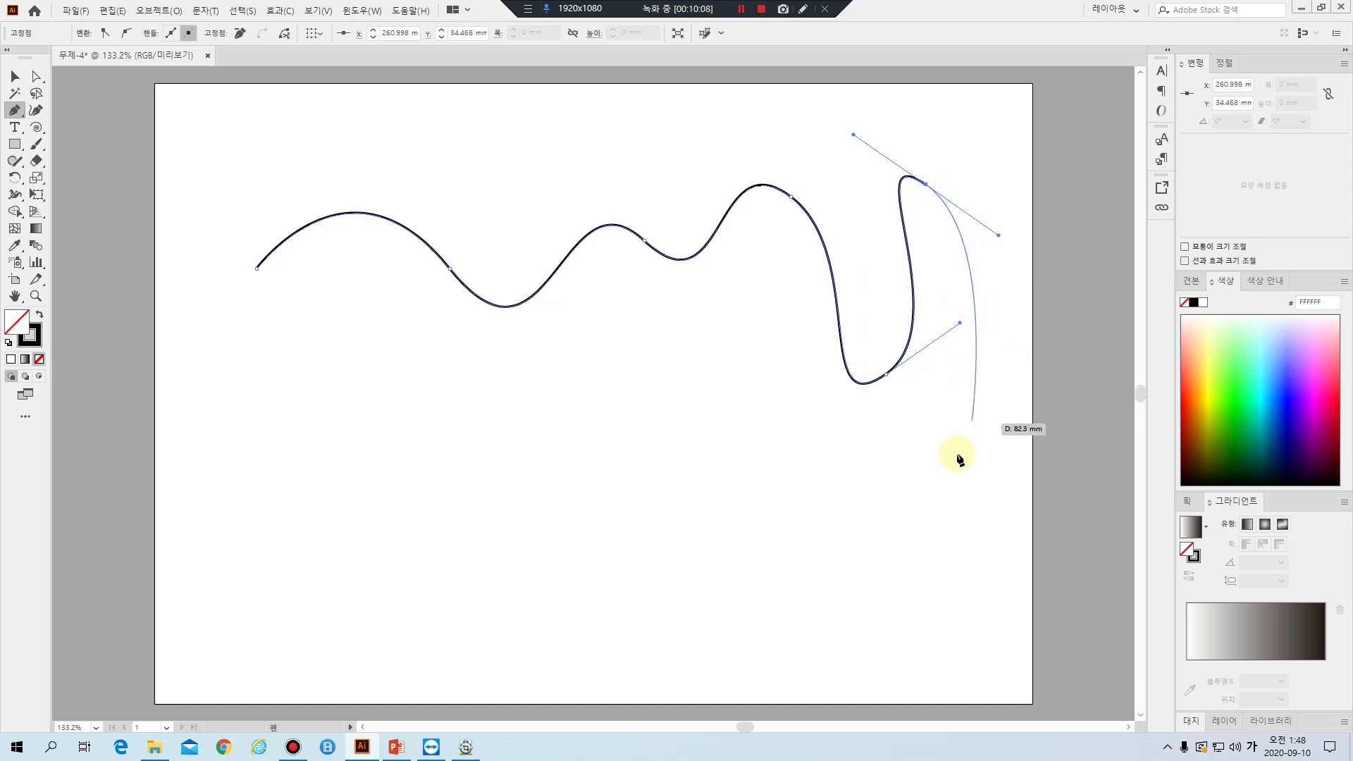
pyautogui.moveTo(965, 485); pyautogui.dragTo(890, 533)
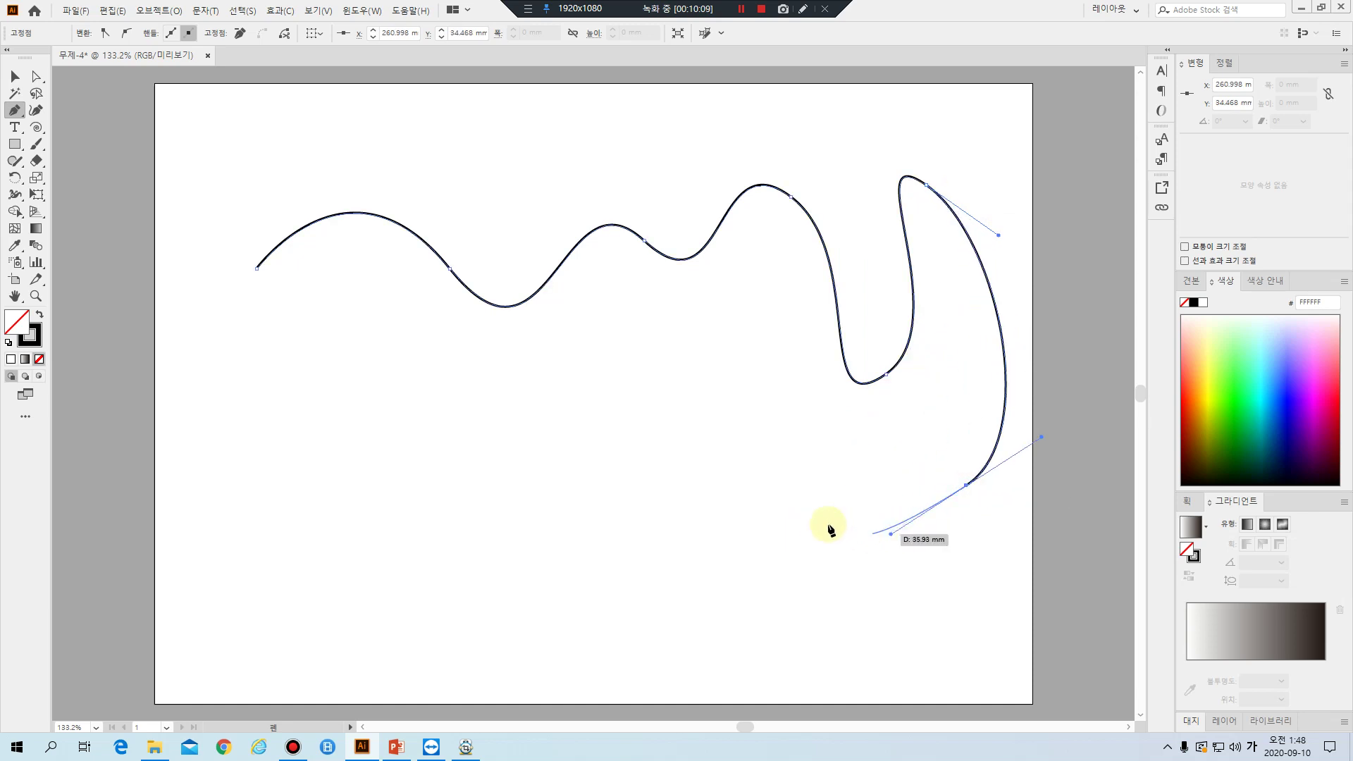
pyautogui.moveTo(716, 407); pyautogui.dragTo(613, 408)
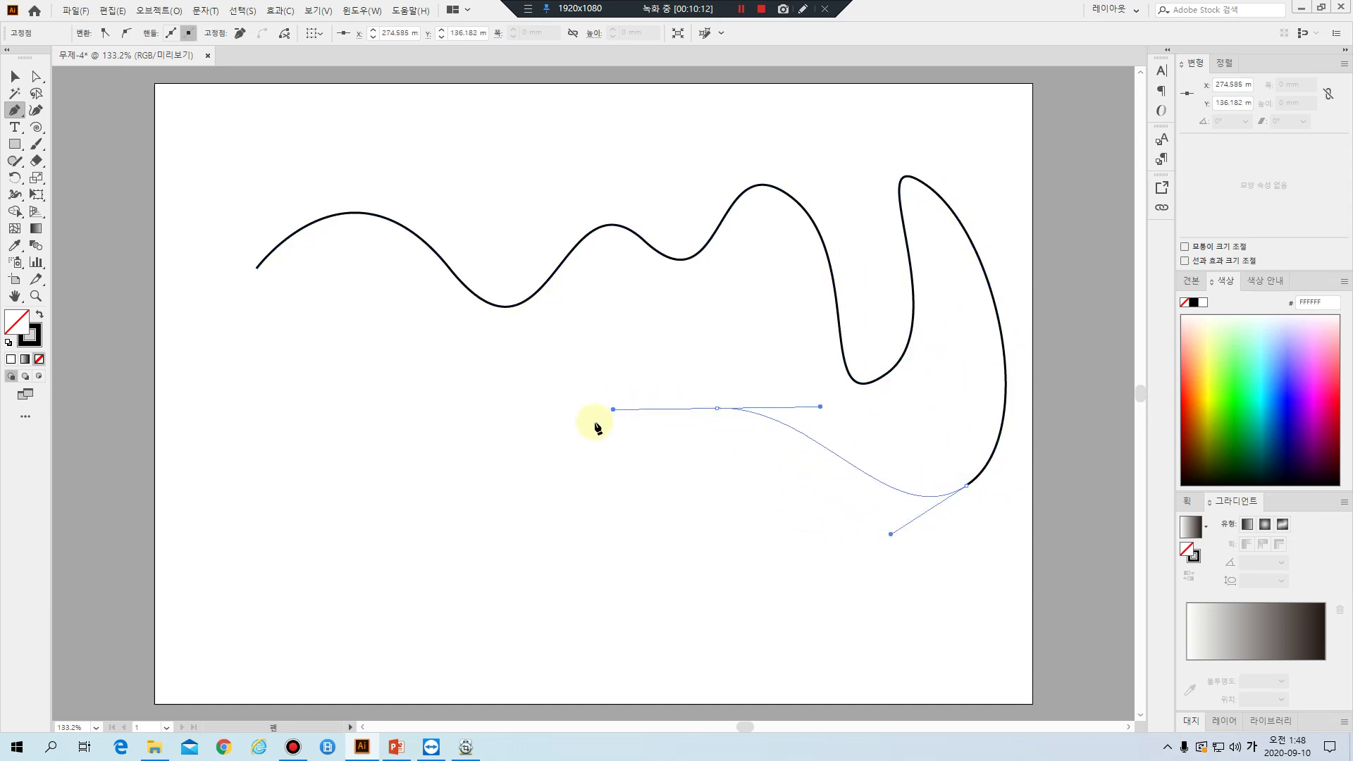
pyautogui.moveTo(554, 462); pyautogui.dragTo(610, 467)
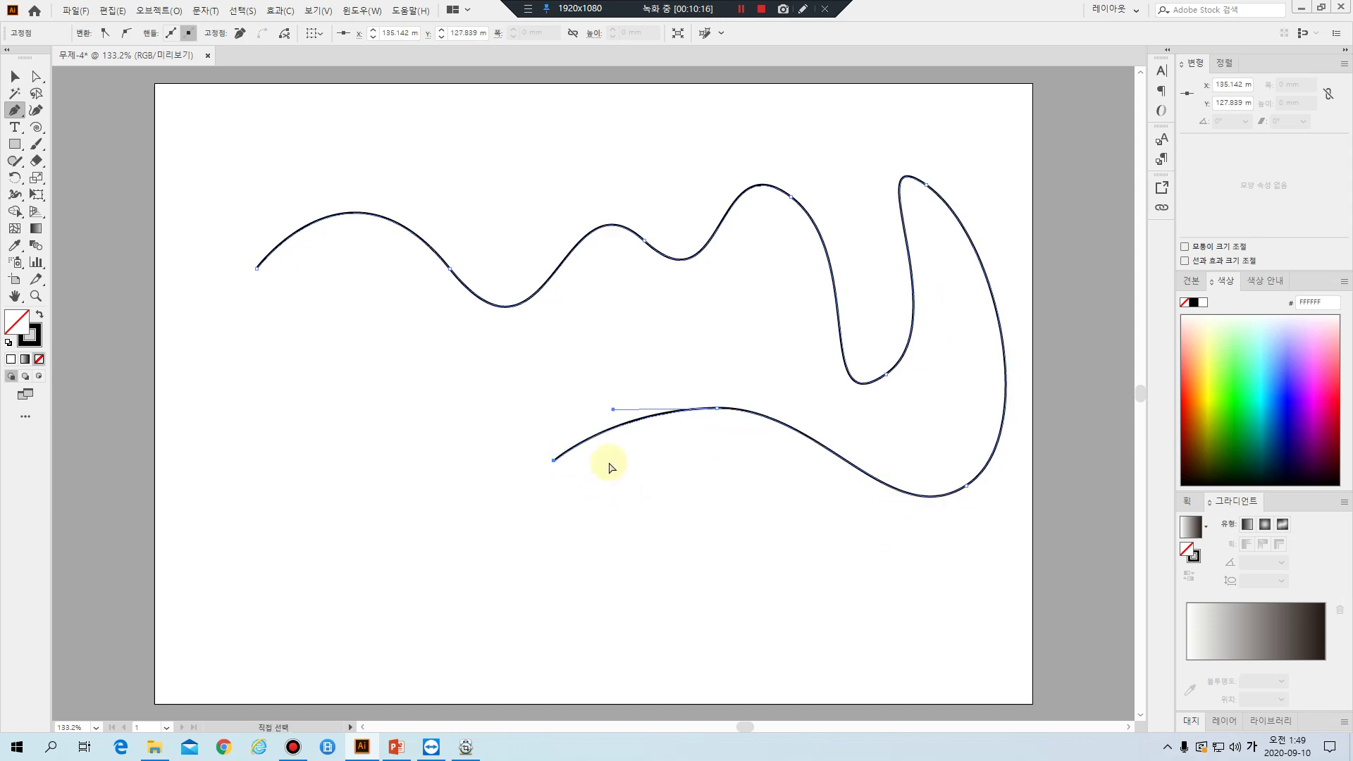
pyautogui.keyDown('ctrl'); pyautogui.click(609, 463); pyautogui.keyUp('ctrl')
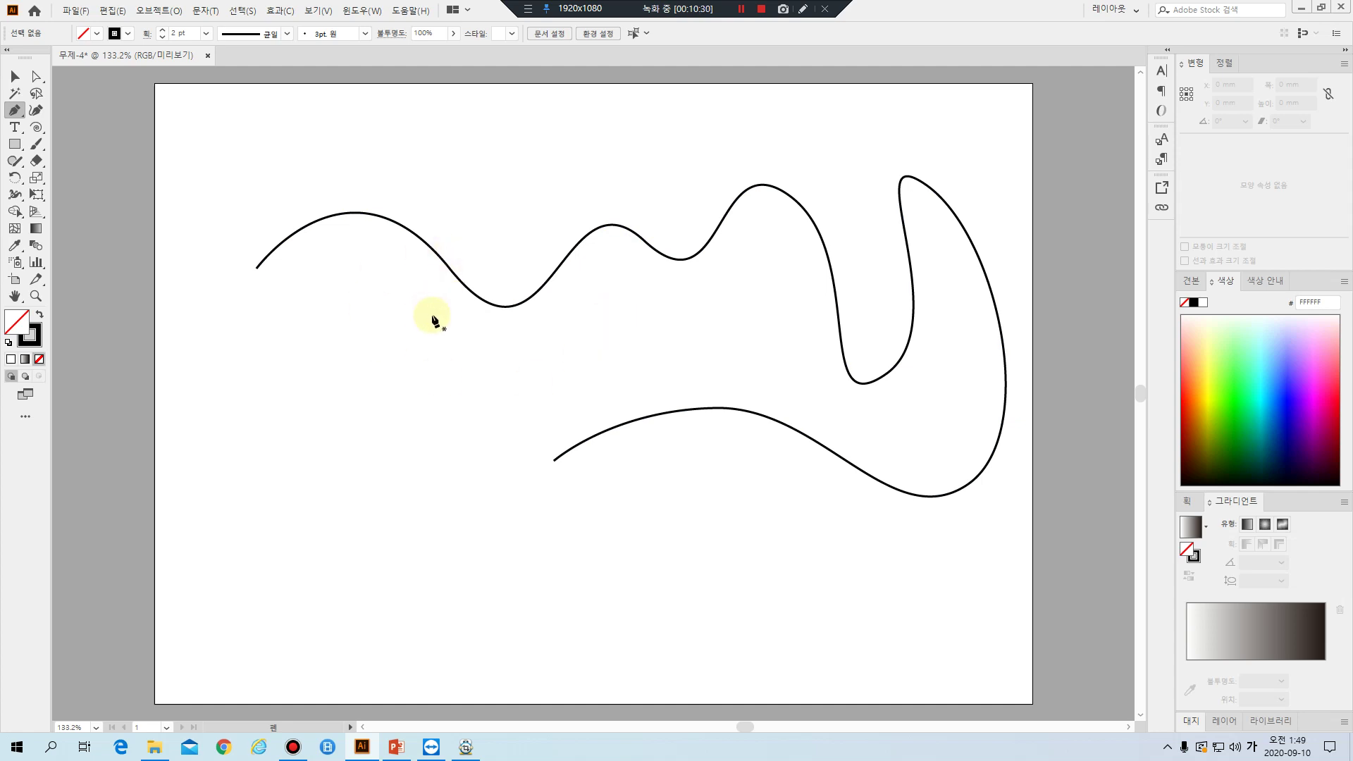
# Draw an upward arch about 51 mm wide in the artboard's lower-left area, with both anchor points at the same height
pyautogui.click(217, 574)
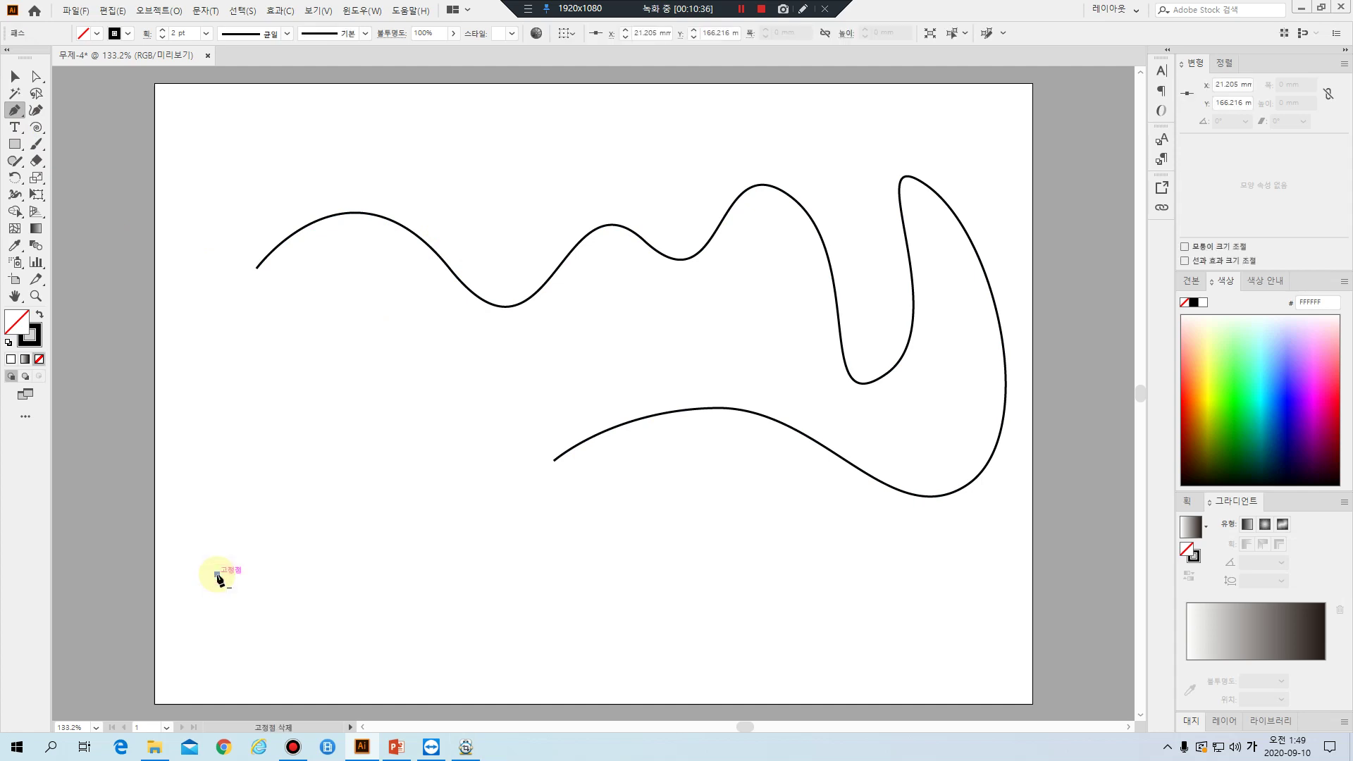
pyautogui.click(367, 574)
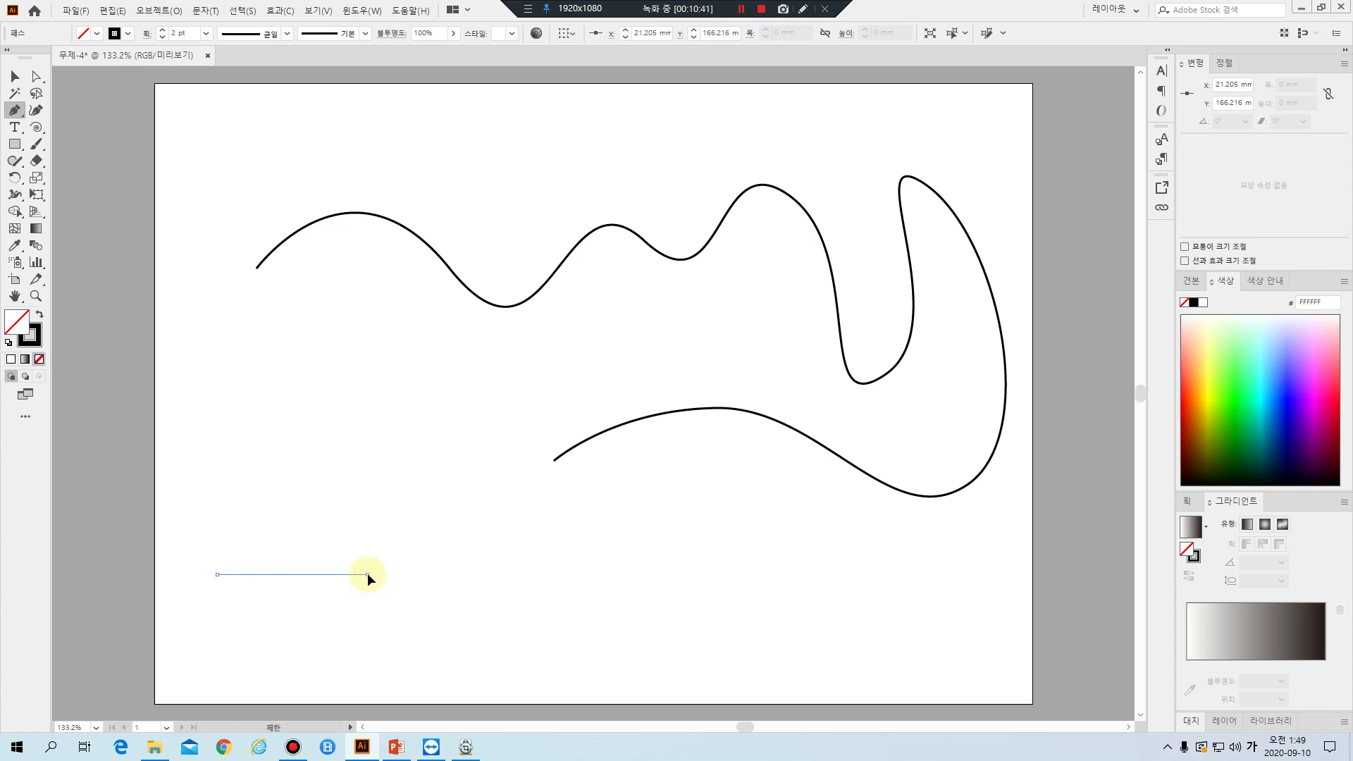
pyautogui.moveTo(367, 575); pyautogui.dragTo(448, 660)
pyautogui.moveTo(448, 660); pyautogui.dragTo(448, 659)
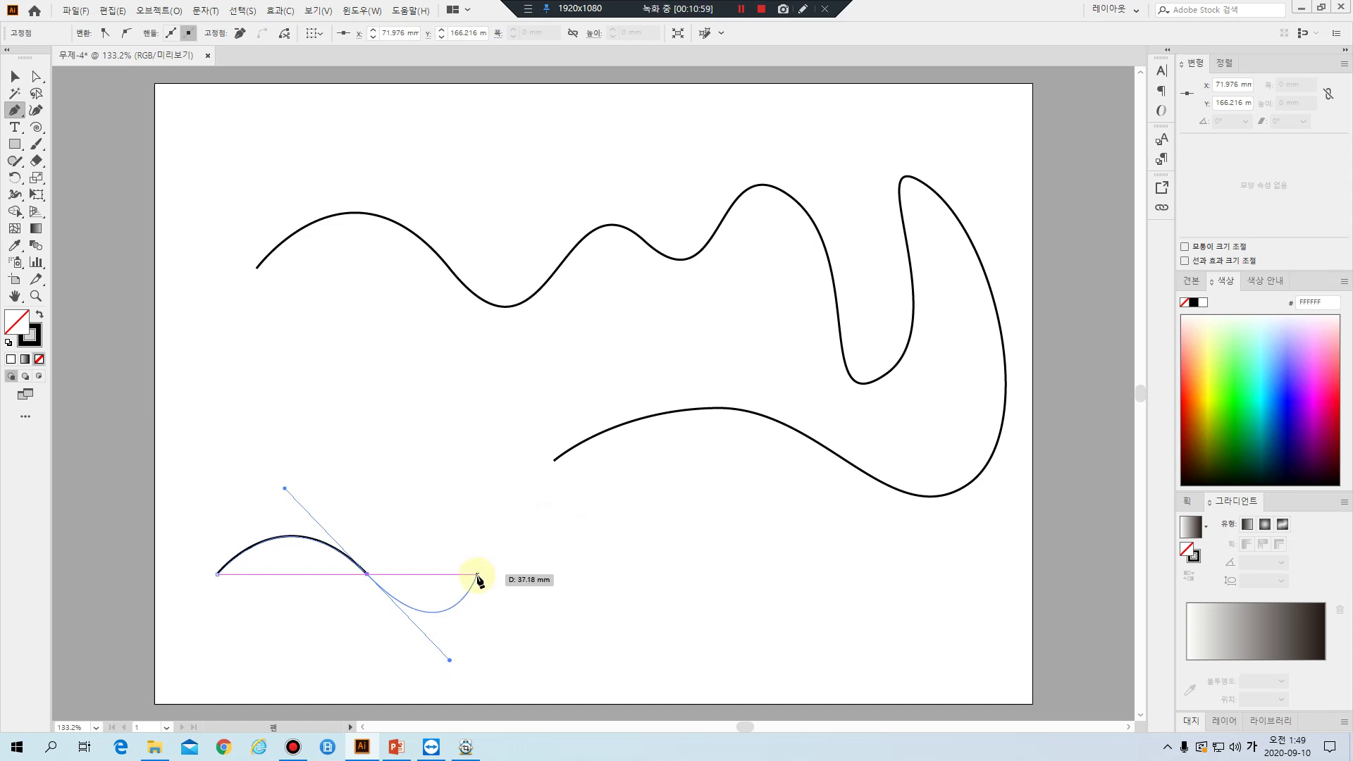
# Continue the lower-left arch with two more upward arches about 37 mm and 55 mm wide, removing the outgoing direction handle between them, and end the path
pyautogui.click(367, 573)
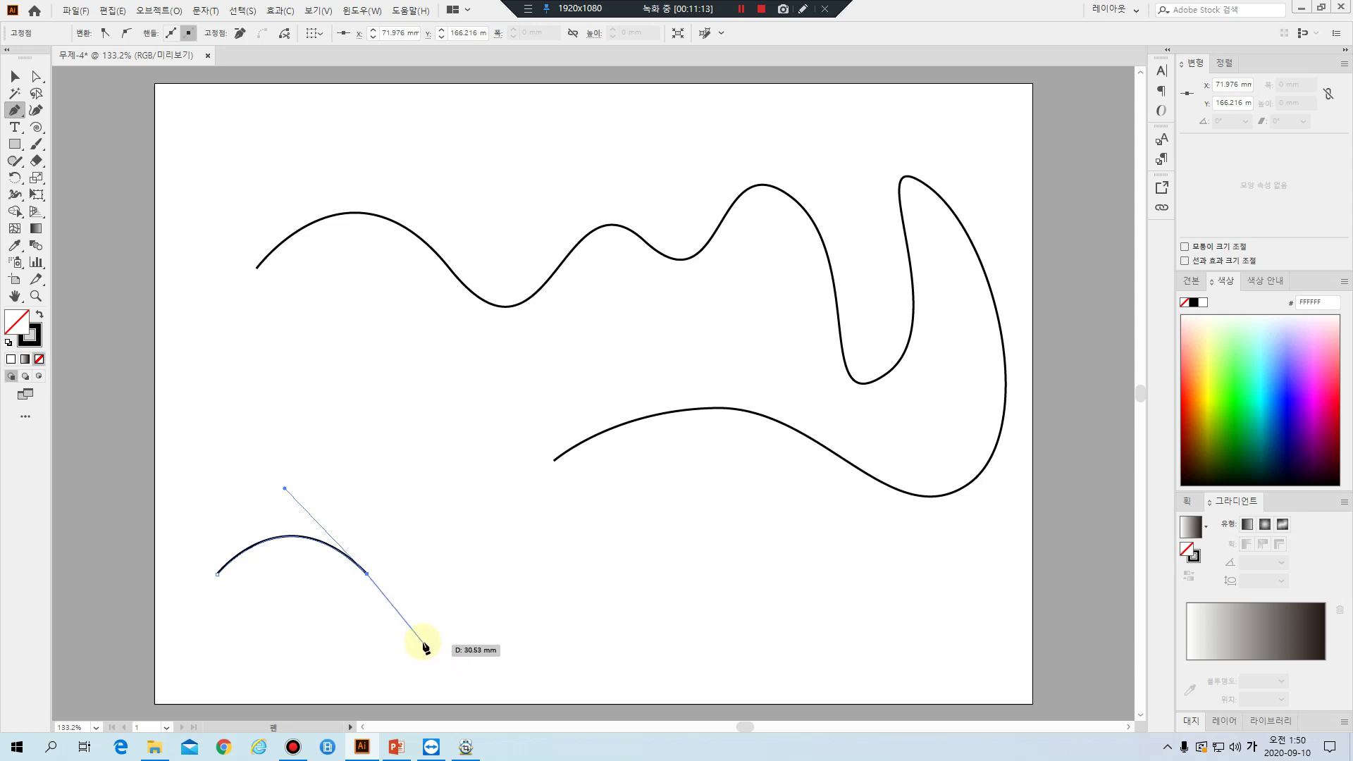
pyautogui.moveTo(477, 574); pyautogui.dragTo(535, 665)
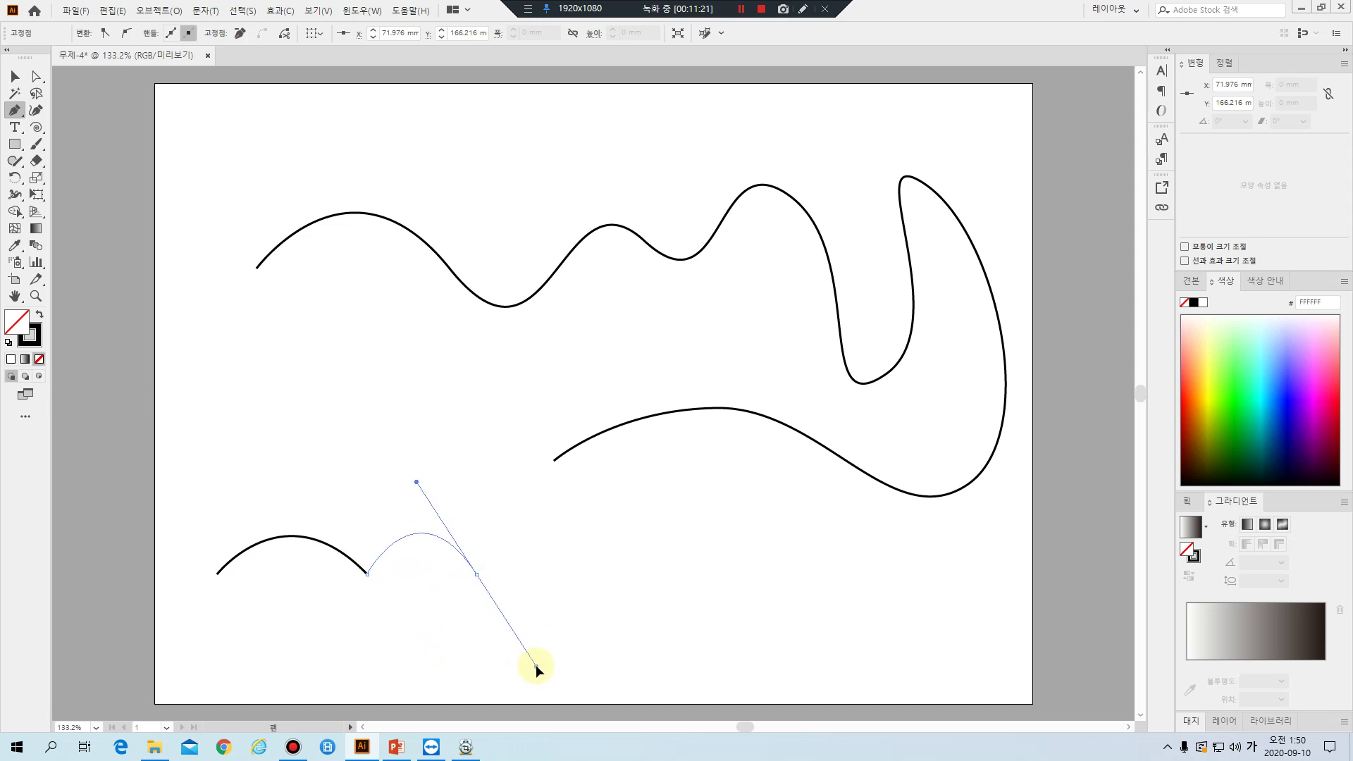
pyautogui.moveTo(535, 665); pyautogui.dragTo(532, 662)
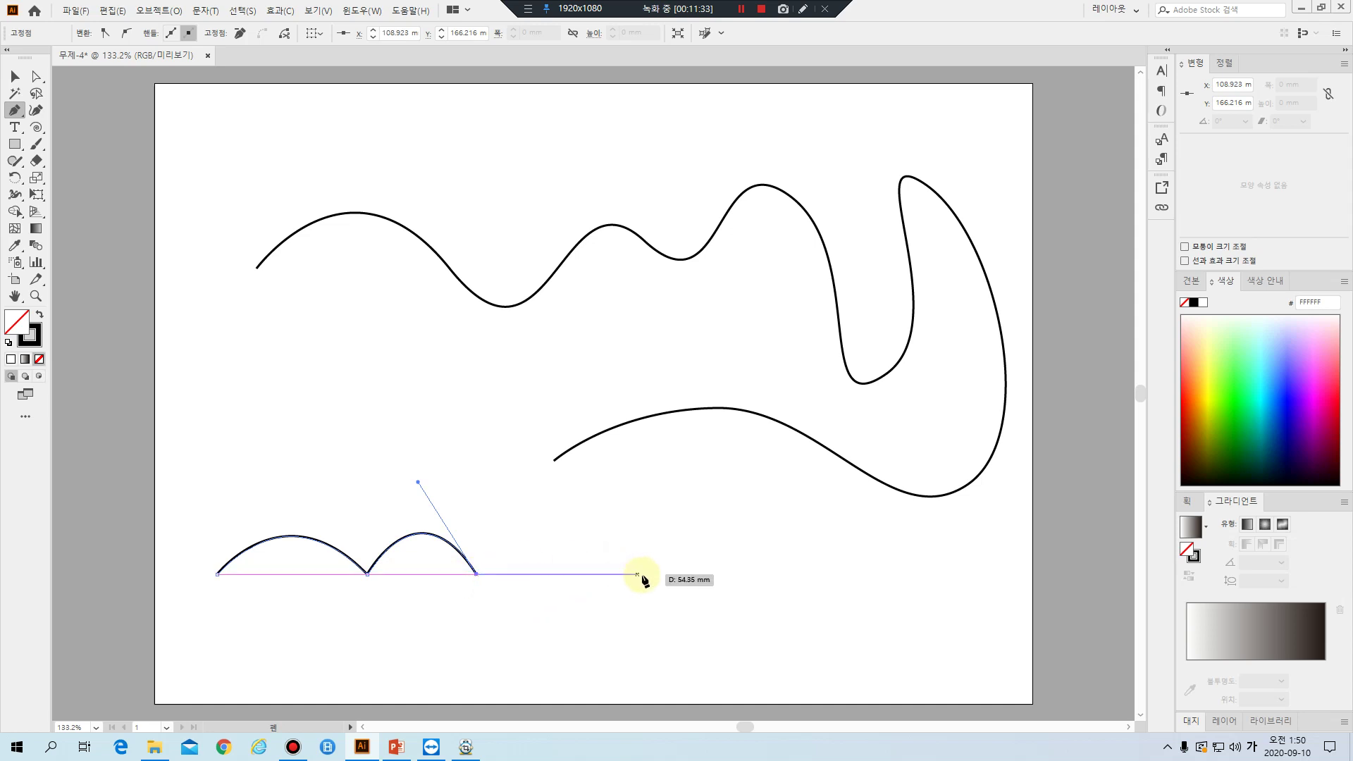
pyautogui.moveTo(642, 575); pyautogui.dragTo(727, 671)
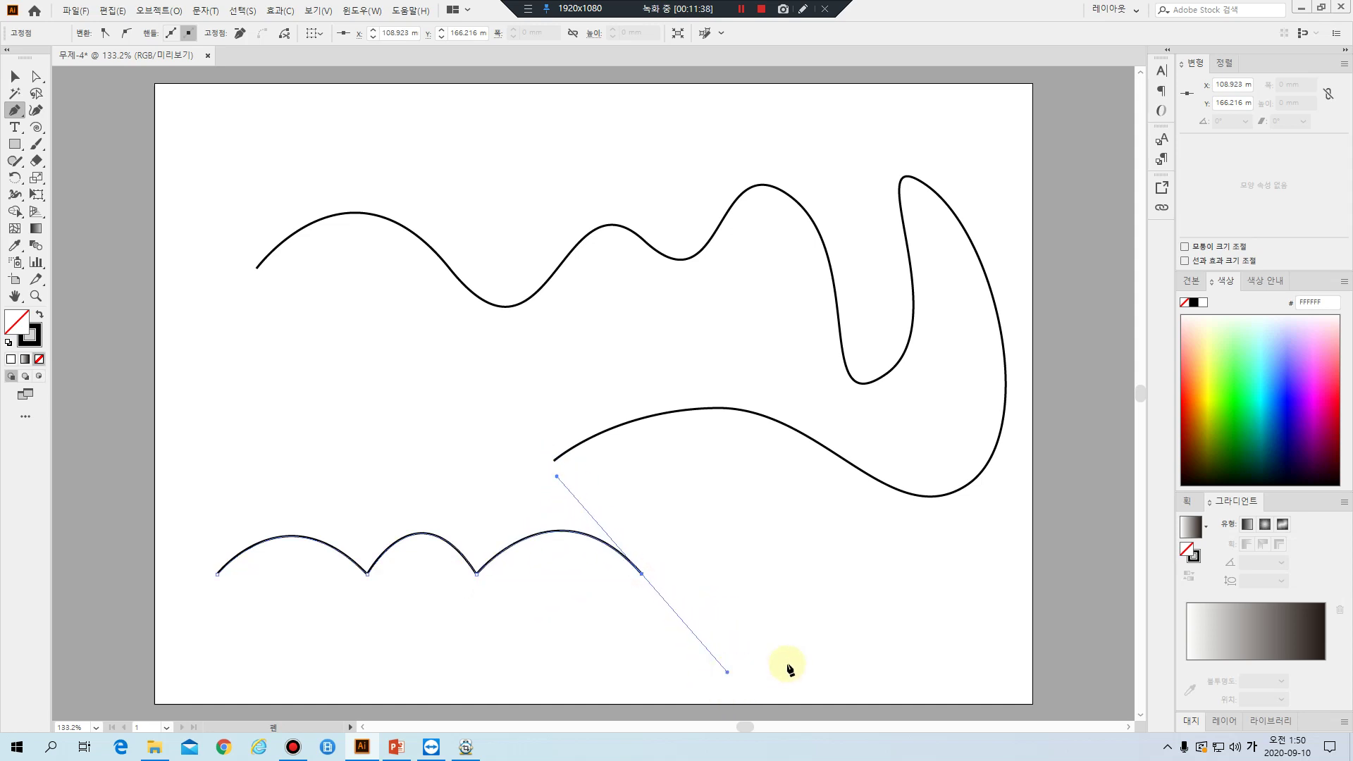
pyautogui.moveTo(641, 579); pyautogui.dragTo(694, 634)
pyautogui.keyDown('ctrl'); pyautogui.click(689, 586); pyautogui.keyUp('ctrl')
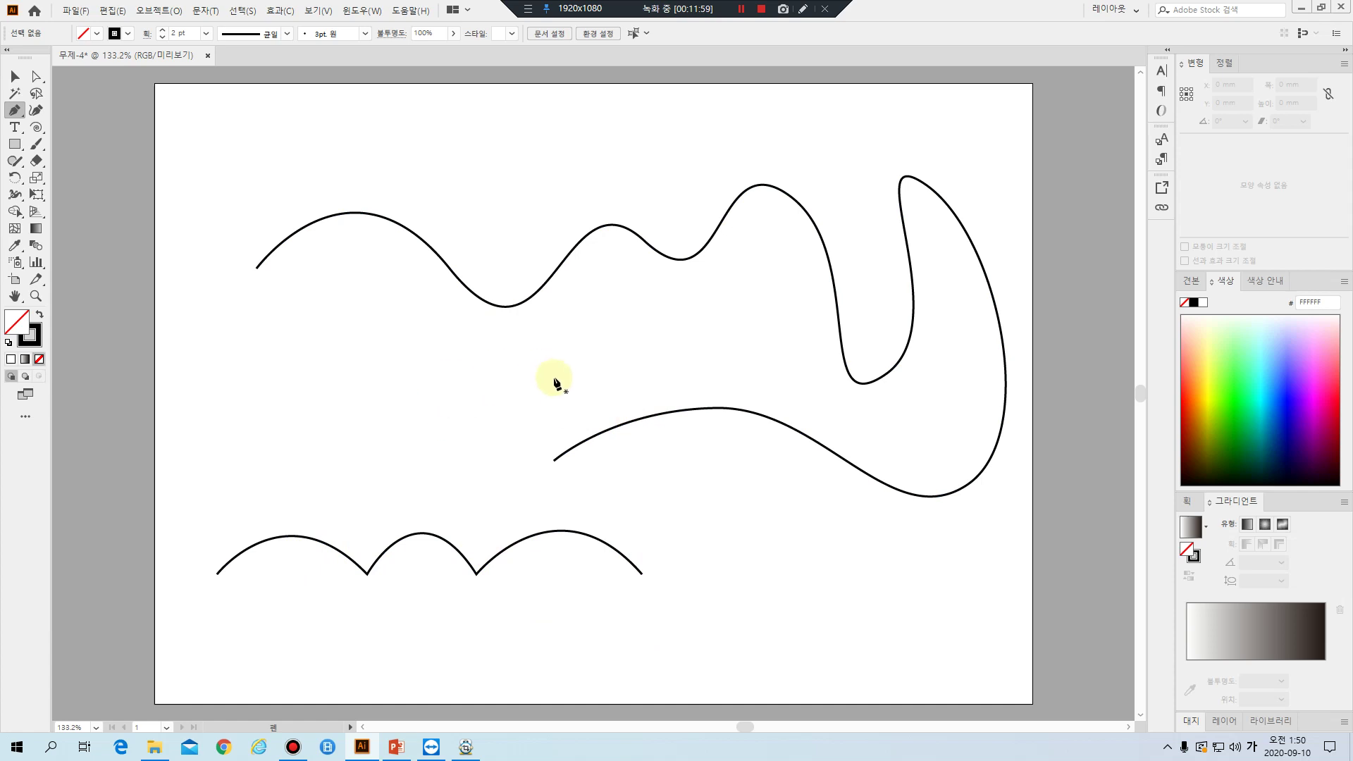
# Start a Pen tool path in the artboard's middle-left area with an upward arch followed by a smooth segment curving down
pyautogui.click(265, 408)
pyautogui.moveTo(379, 333); pyautogui.dragTo(471, 390)
pyautogui.moveTo(441, 467); pyautogui.dragTo(525, 457)
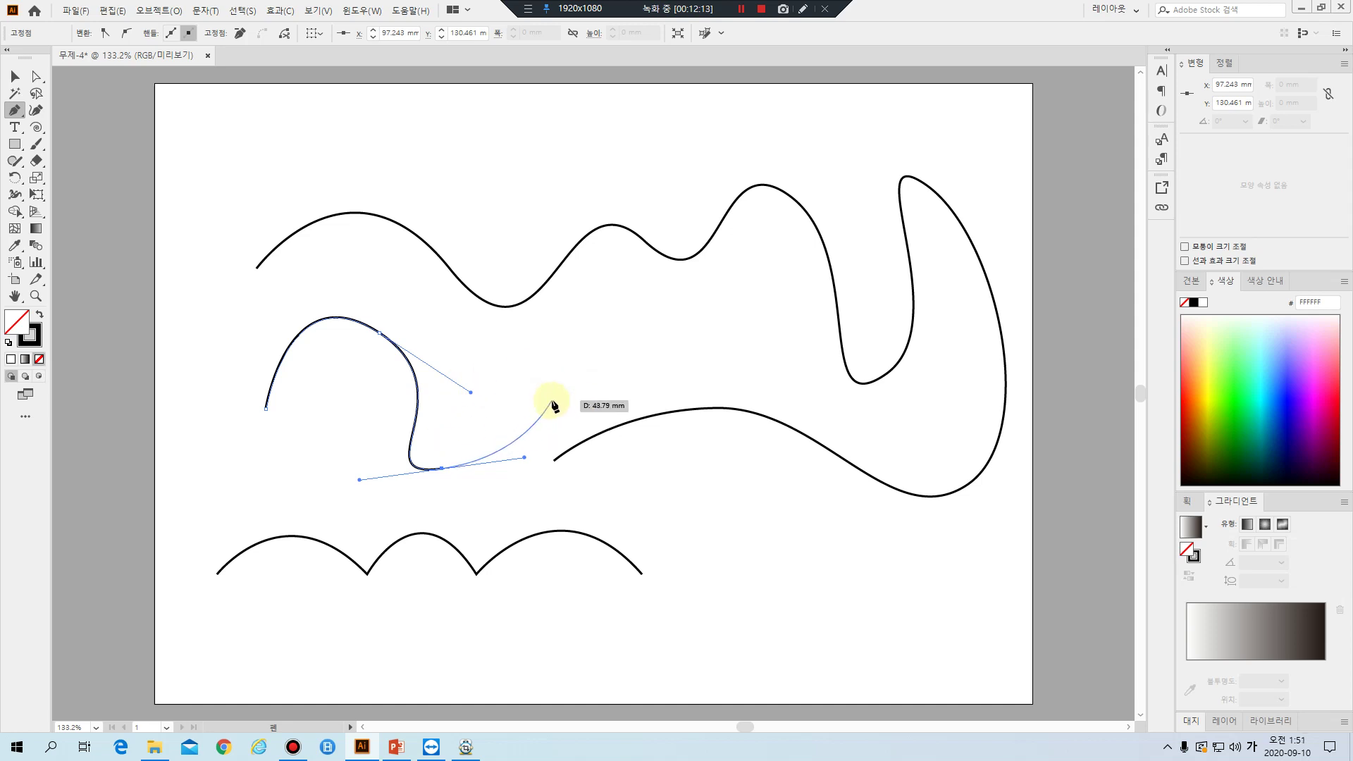
# Continue the path with two curved segments and a straight one about 66 mm long, removing each anchor's outgoing handle first, and end it
pyautogui.click(441, 468)
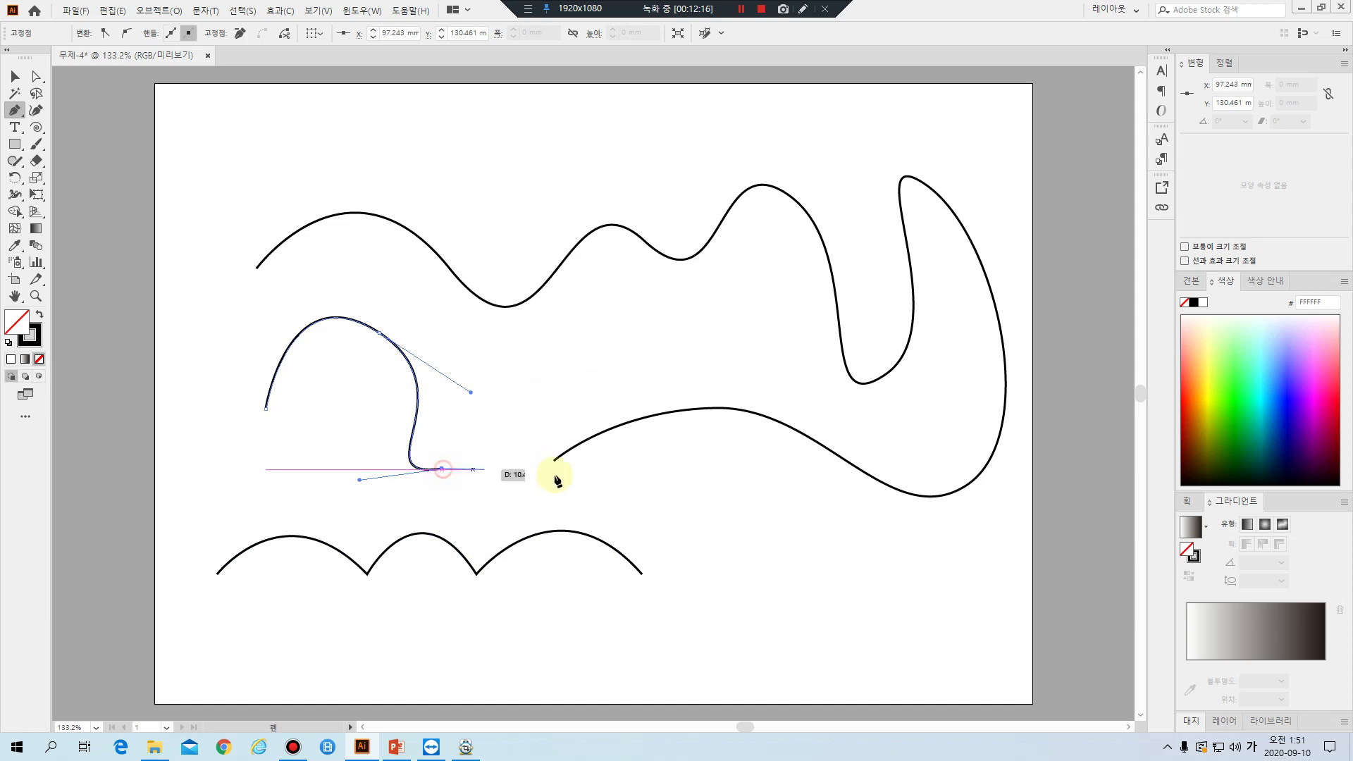
pyautogui.moveTo(498, 500); pyautogui.dragTo(663, 495)
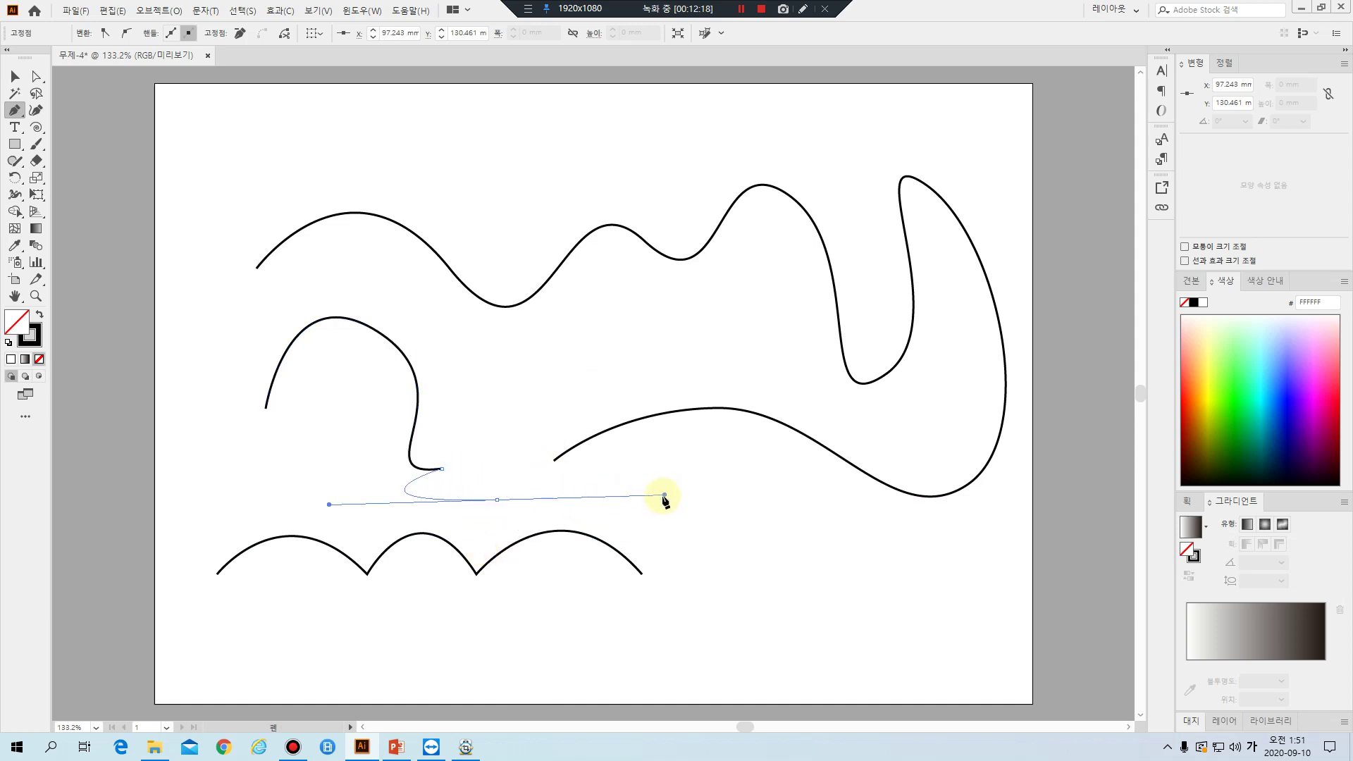
pyautogui.click(496, 499)
pyautogui.moveTo(658, 347); pyautogui.dragTo(773, 403)
pyautogui.click(658, 347)
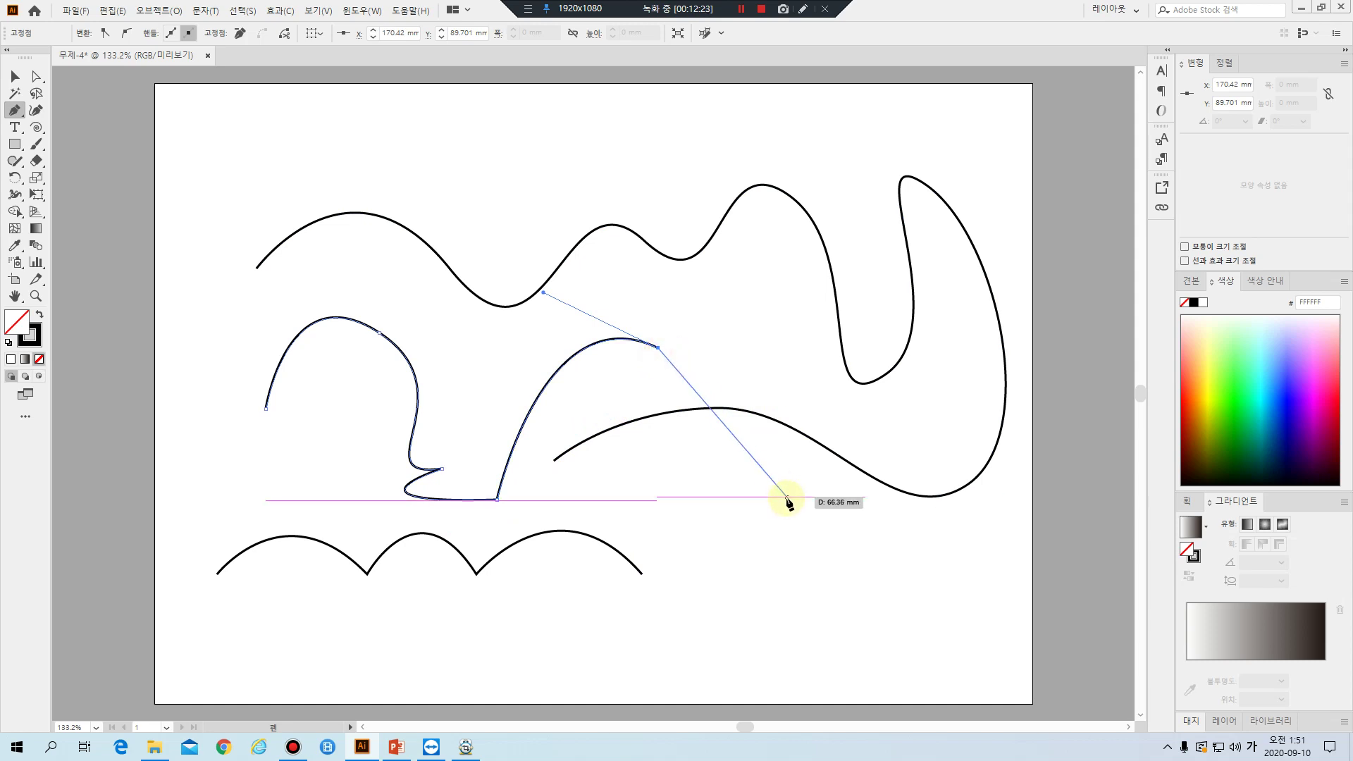
pyautogui.click(786, 498)
pyautogui.keyDown('ctrl'); pyautogui.click(801, 554); pyautogui.keyUp('ctrl')
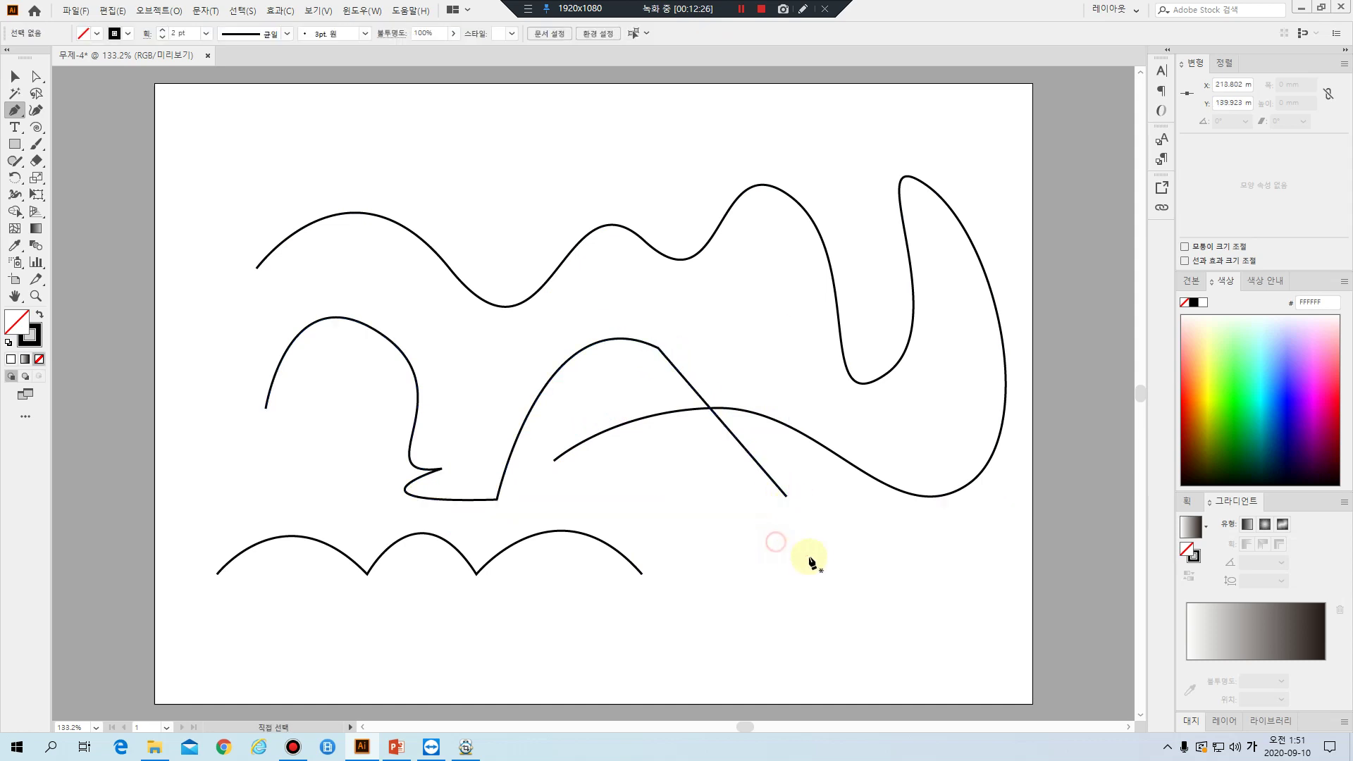
# Select all paths on the artboard and delete them
pyautogui.hotkey('ctrl', 'a')
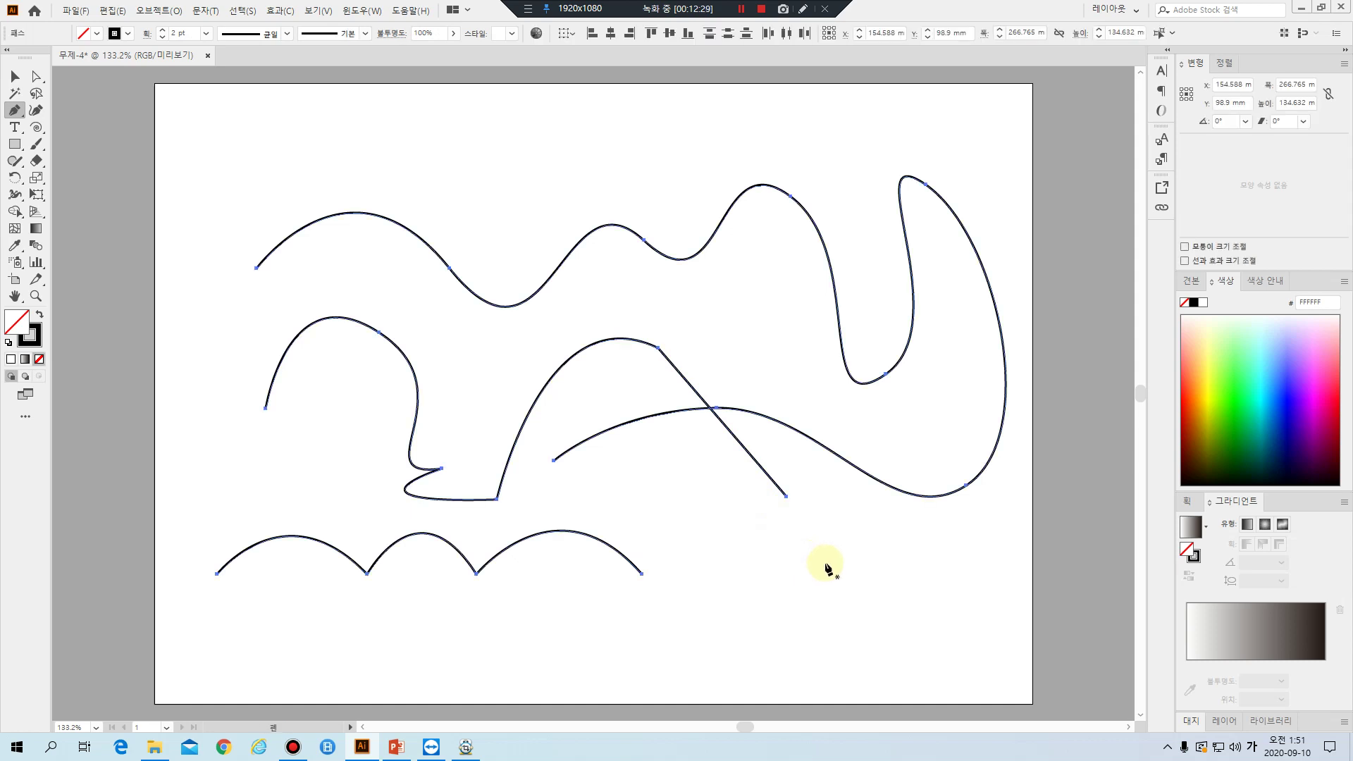
pyautogui.press('Delete')
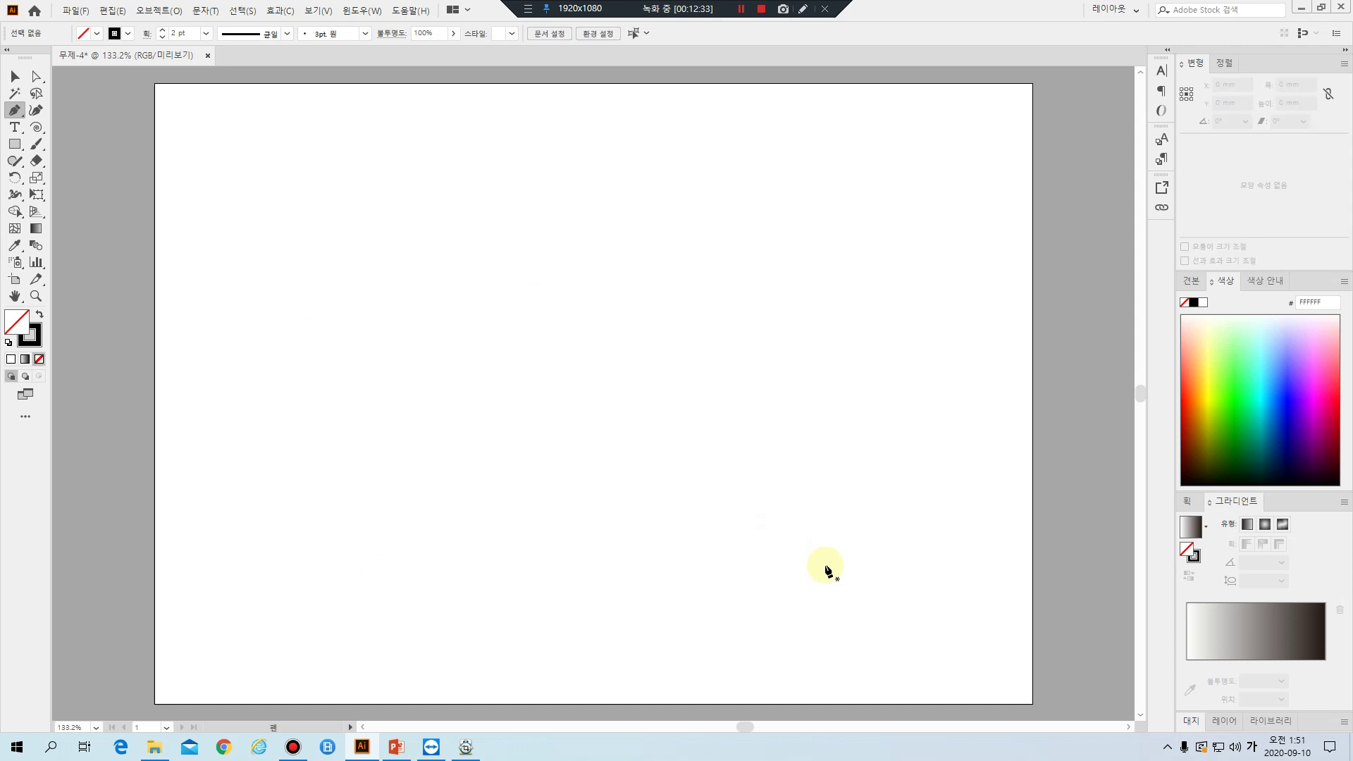
# Draw an open wave about 253 mm wide with nine anchor points across the artboard's upper area using the Curvature tool, and end the path
pyautogui.hotkey('shift', '`')
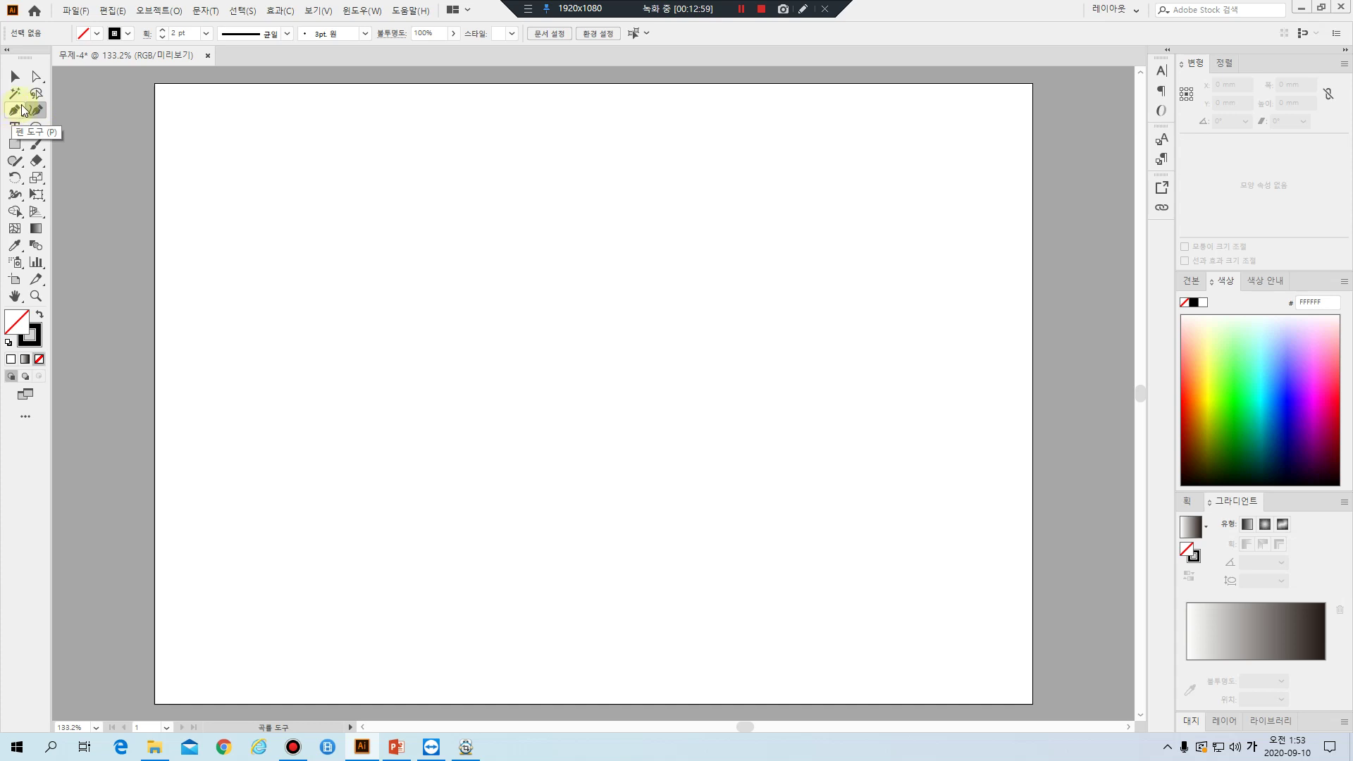
pyautogui.click(195, 233)
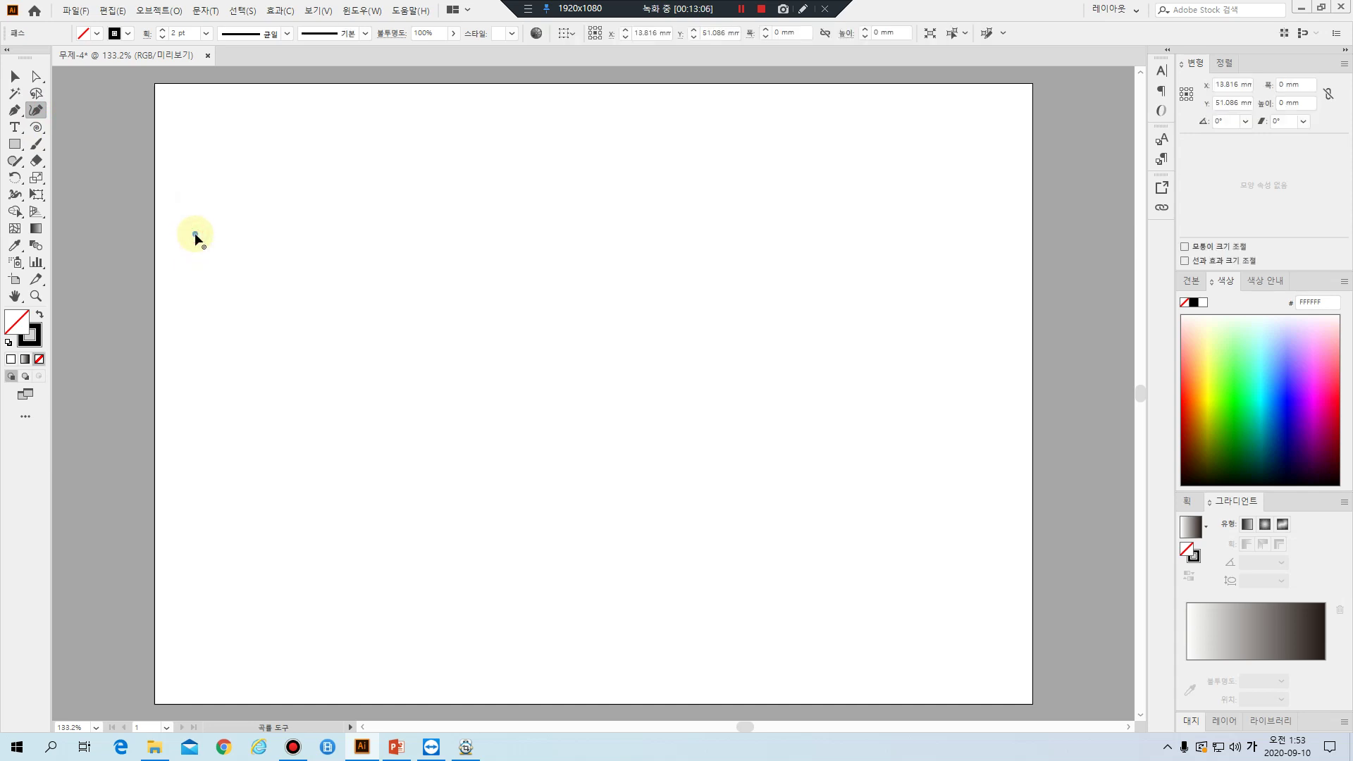
pyautogui.click(322, 170)
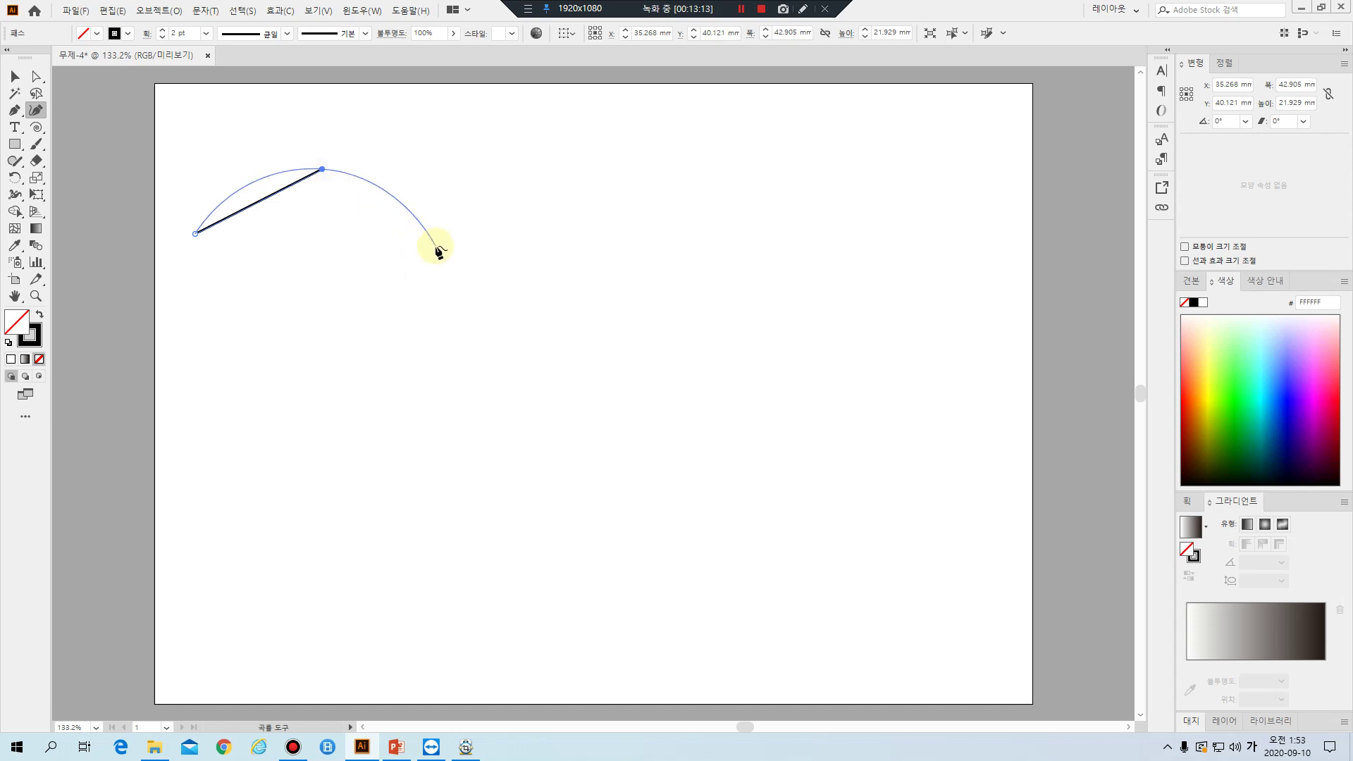
pyautogui.click(407, 251)
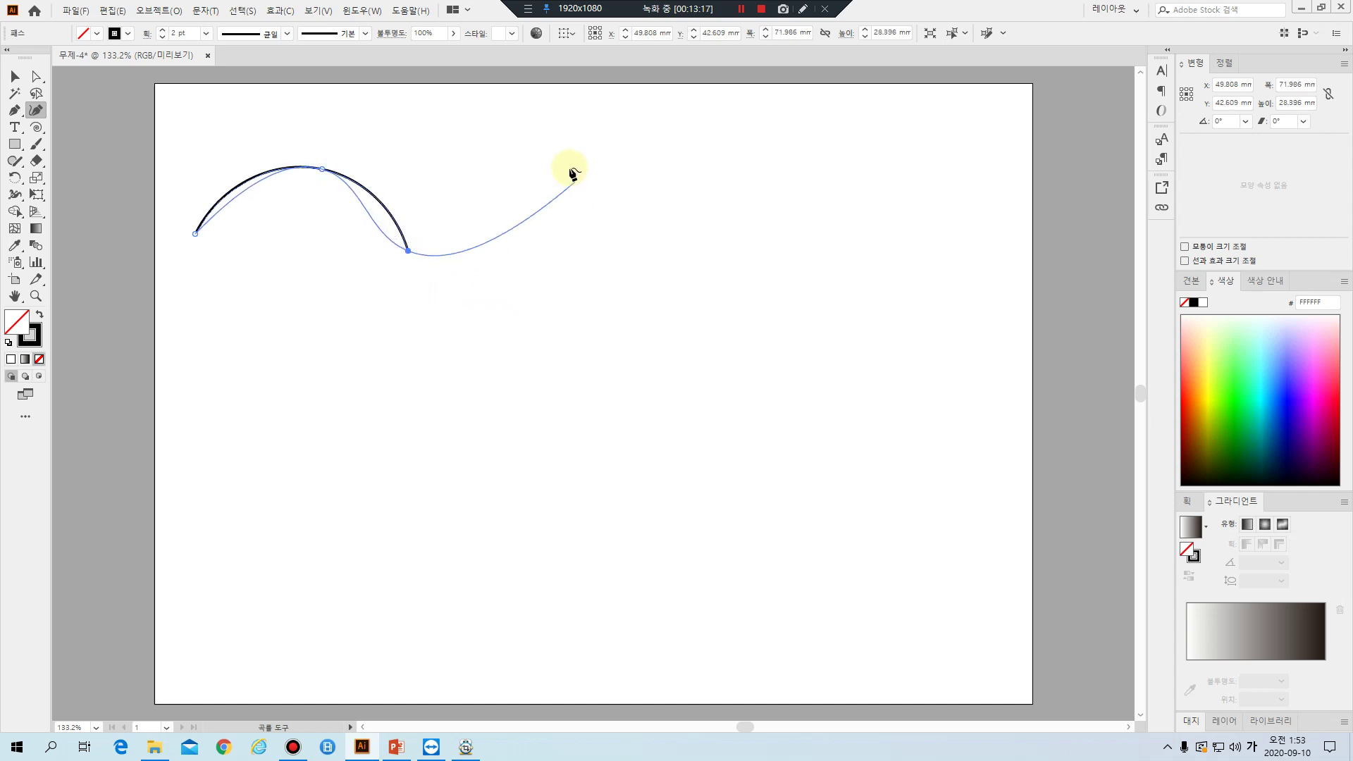
pyautogui.click(493, 186)
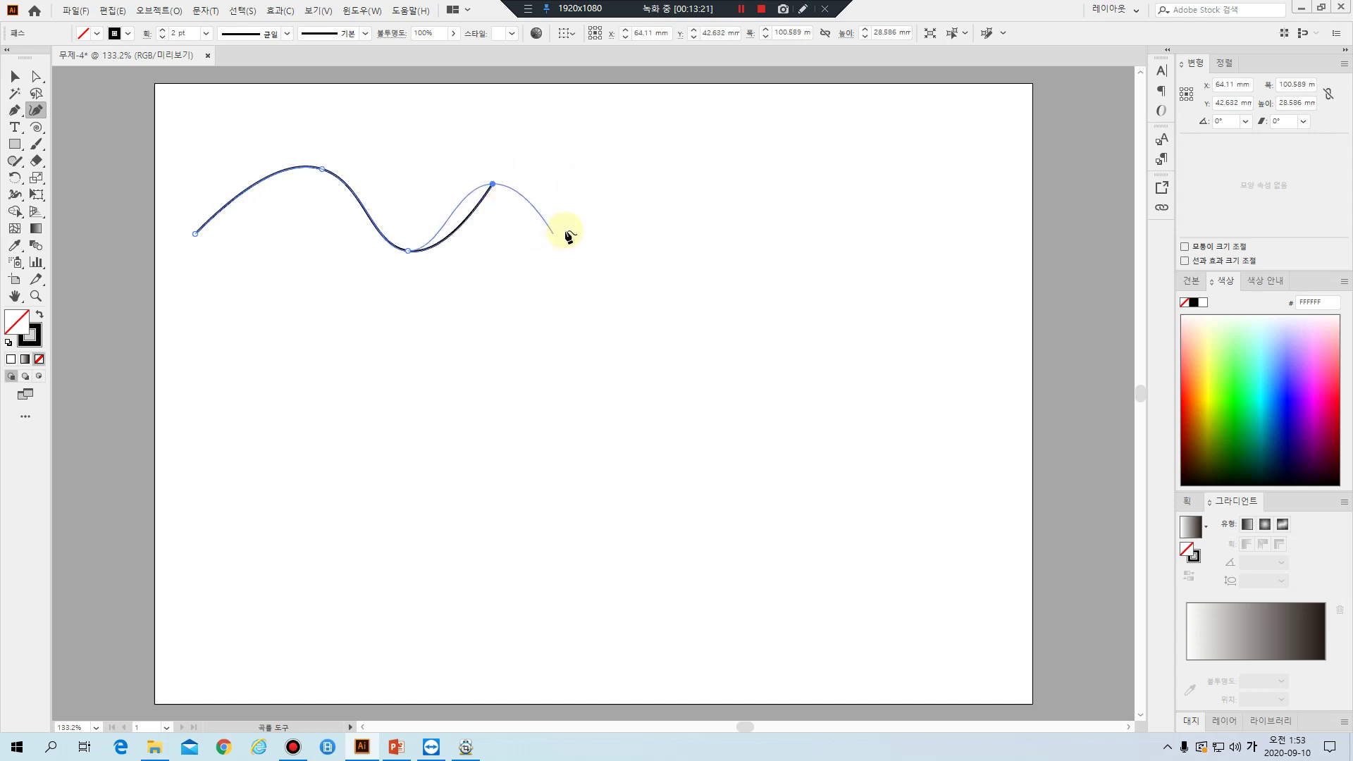
pyautogui.click(596, 255)
pyautogui.click(699, 182)
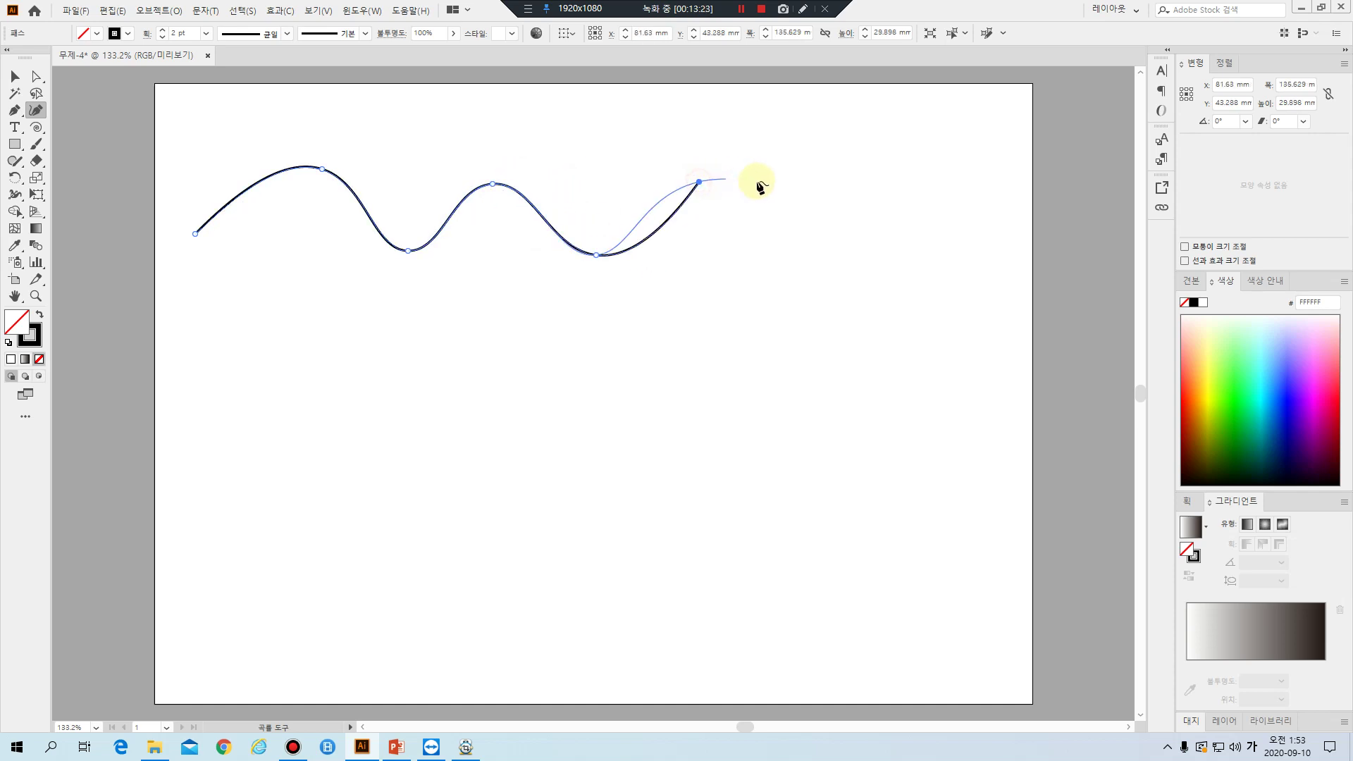
pyautogui.click(783, 245)
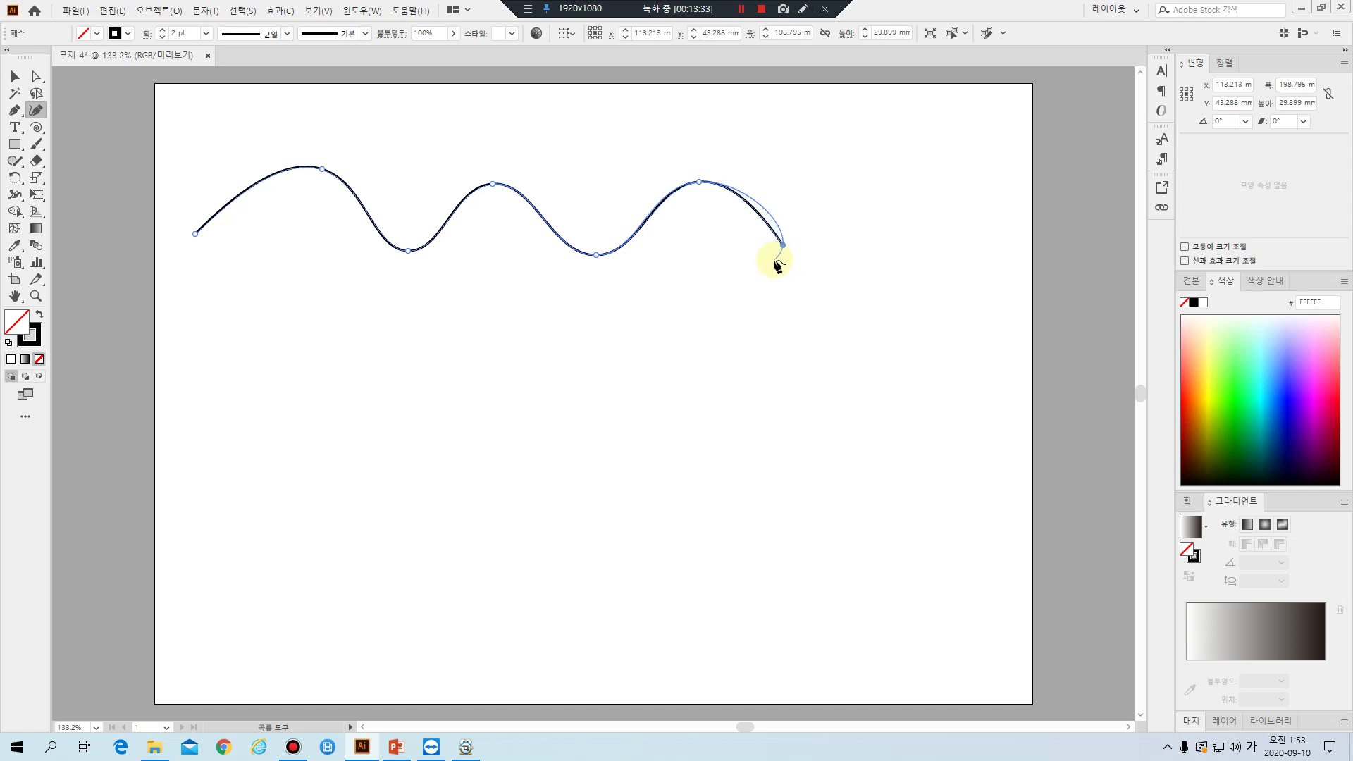
pyautogui.click(873, 204)
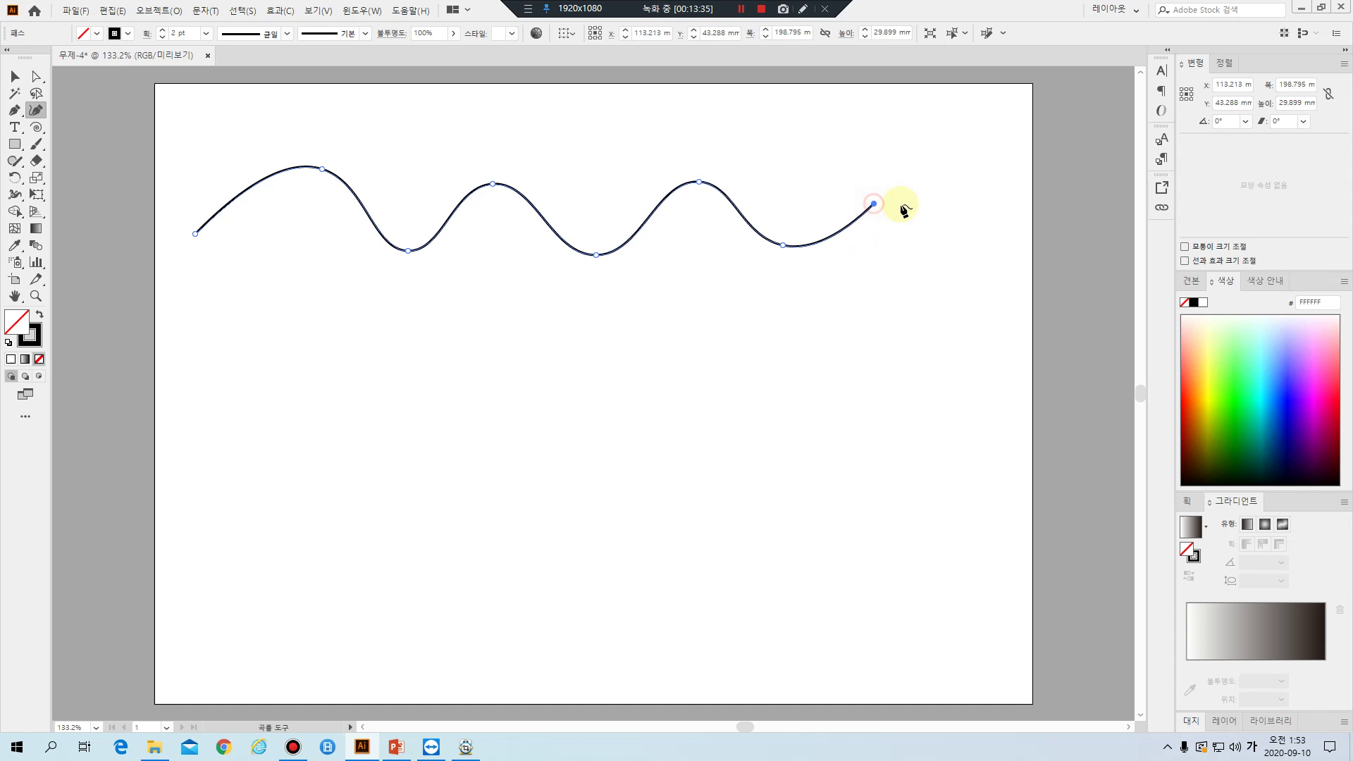
pyautogui.click(943, 255)
pyautogui.press('ctrl')
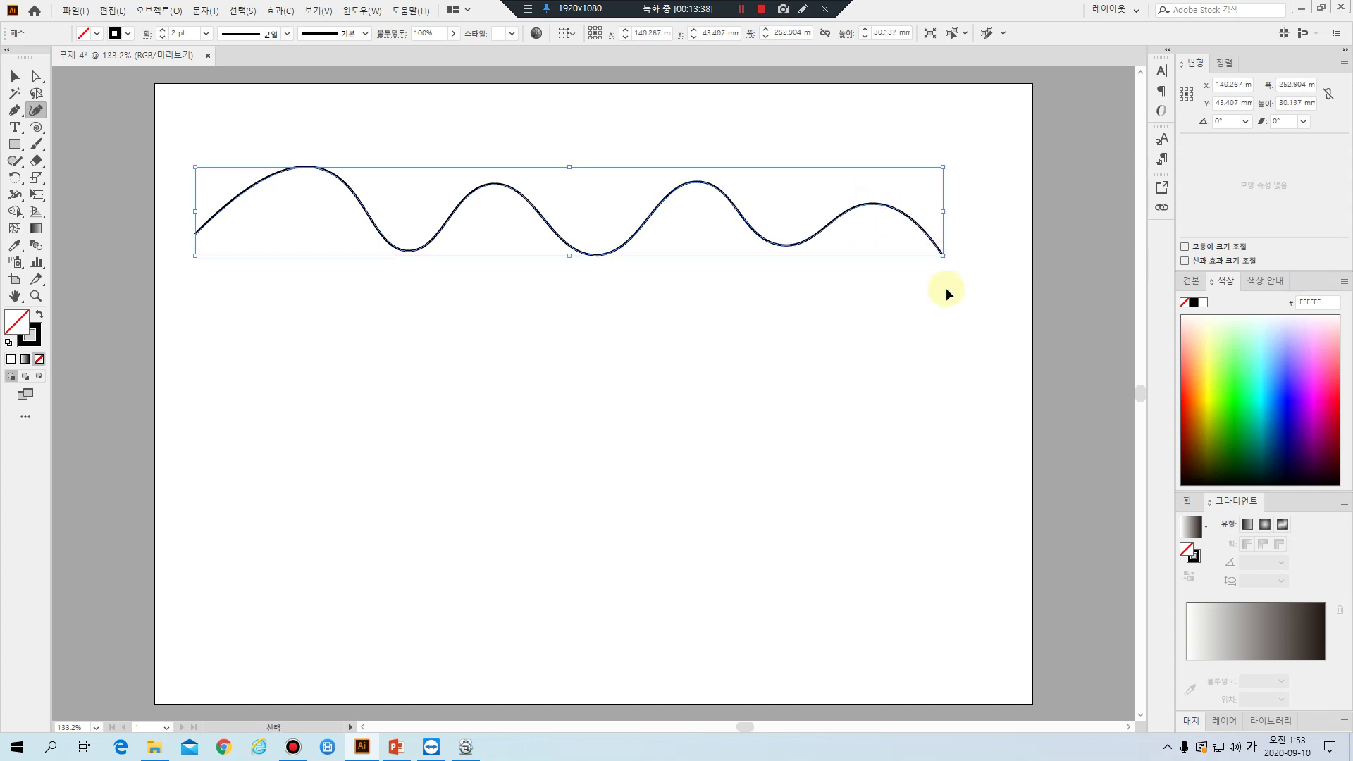
pyautogui.keyDown('ctrl'); pyautogui.click(945, 287); pyautogui.keyUp('ctrl')
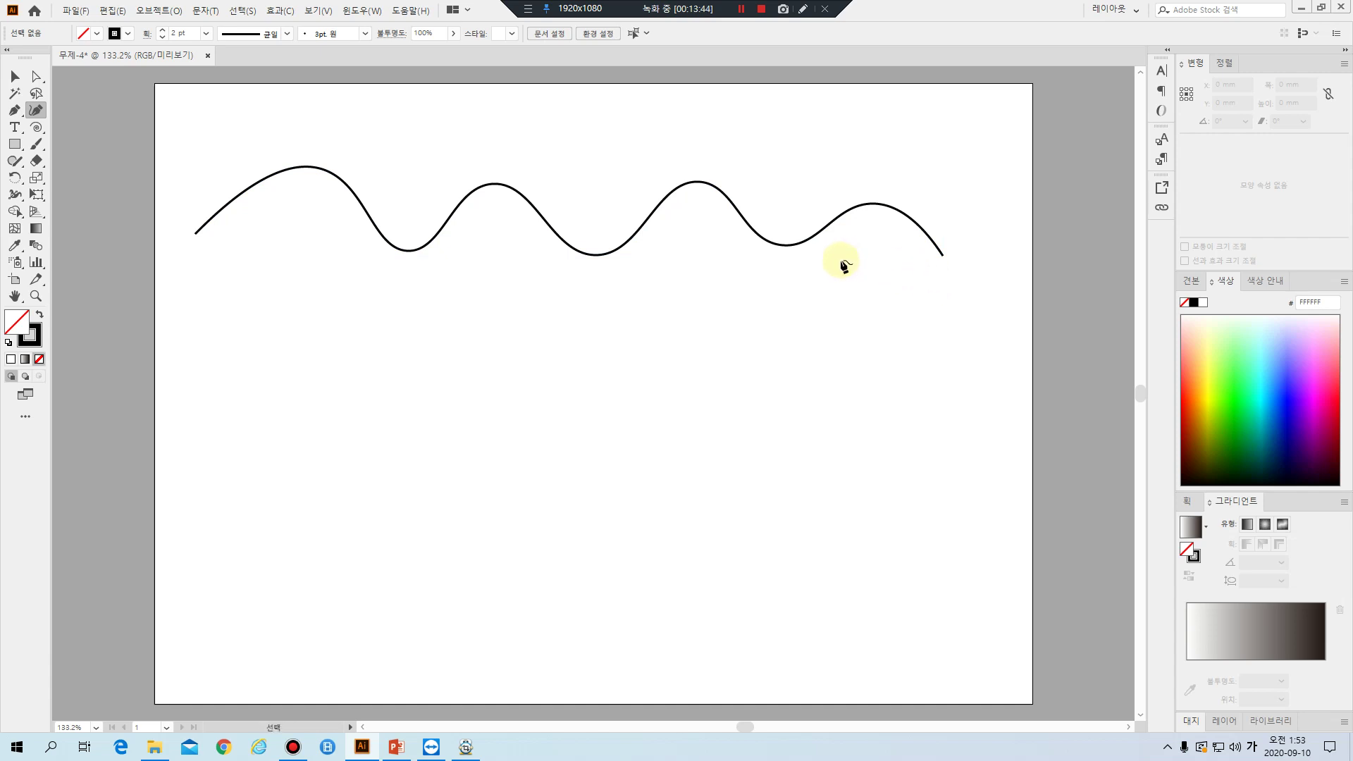
# Delete the wavy path so the artboard is empty
pyautogui.hotkey('ctrl', 'a')
pyautogui.press('Delete')
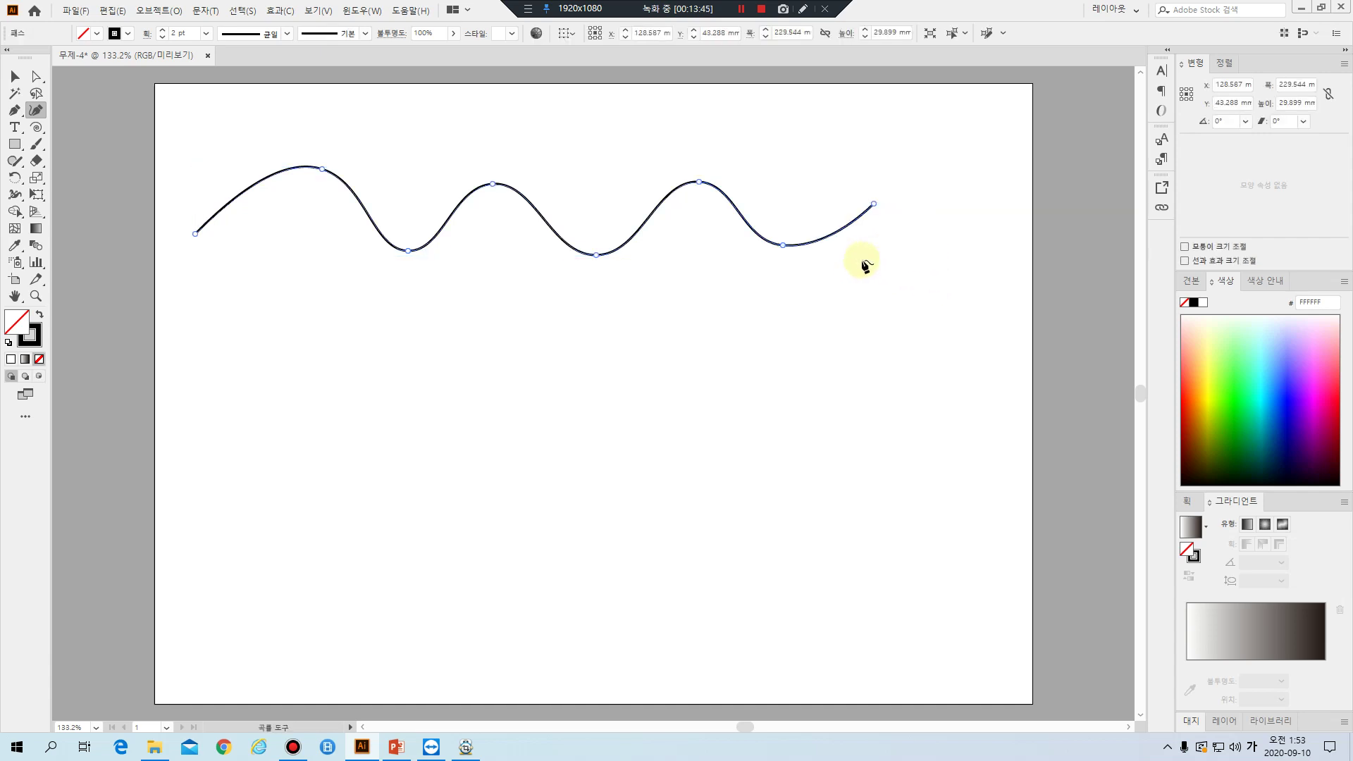
pyautogui.click(14, 76)
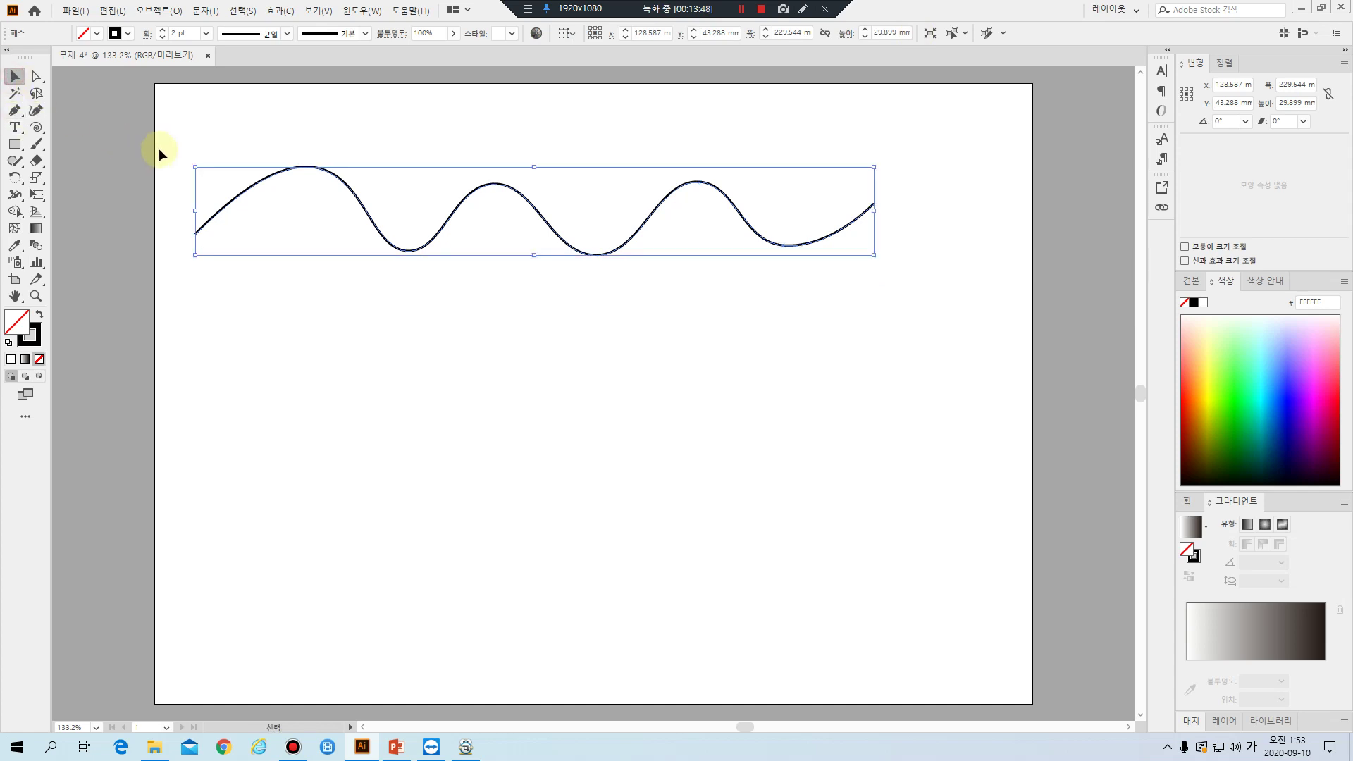
pyautogui.press('Delete')
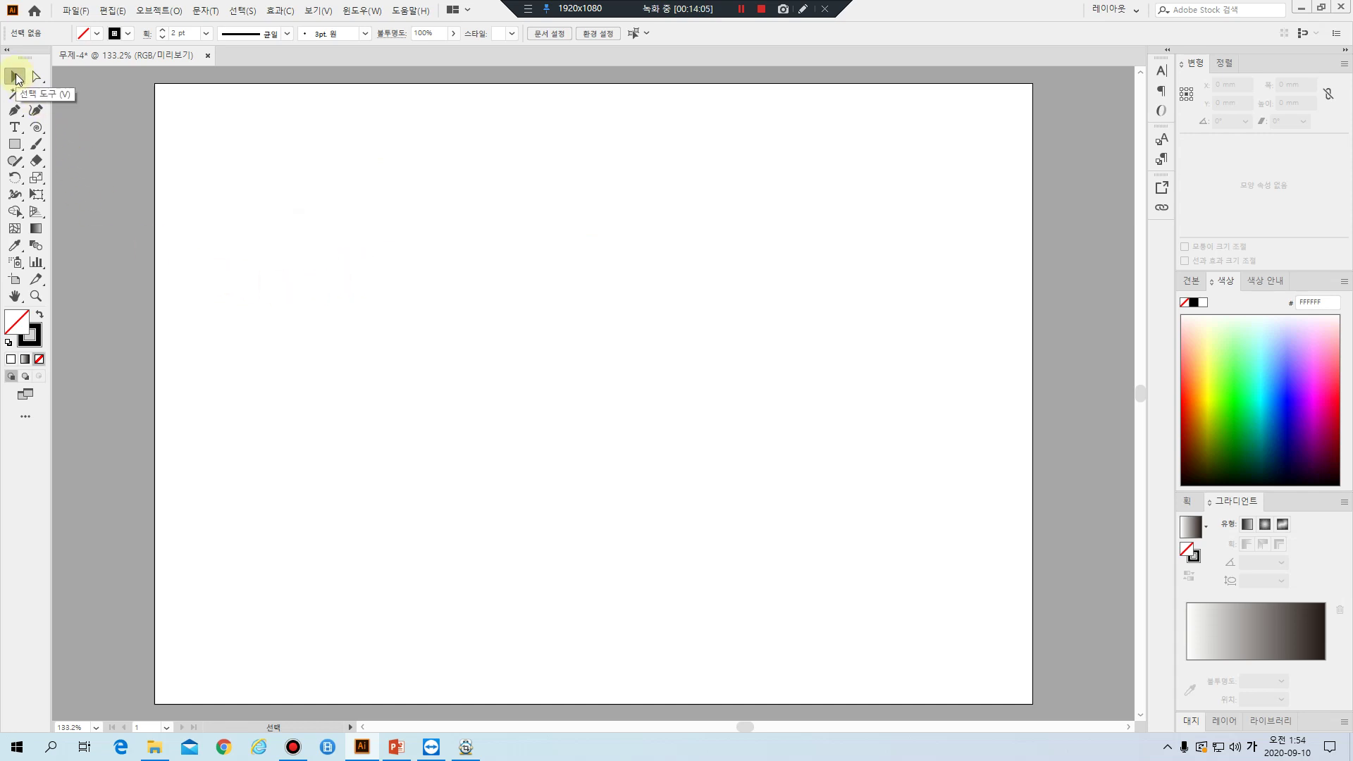
# Draw a closed triangle with a horizontal base about 59 mm wide in the artboard's upper-left area with the Pen tool
pyautogui.click(14, 112)
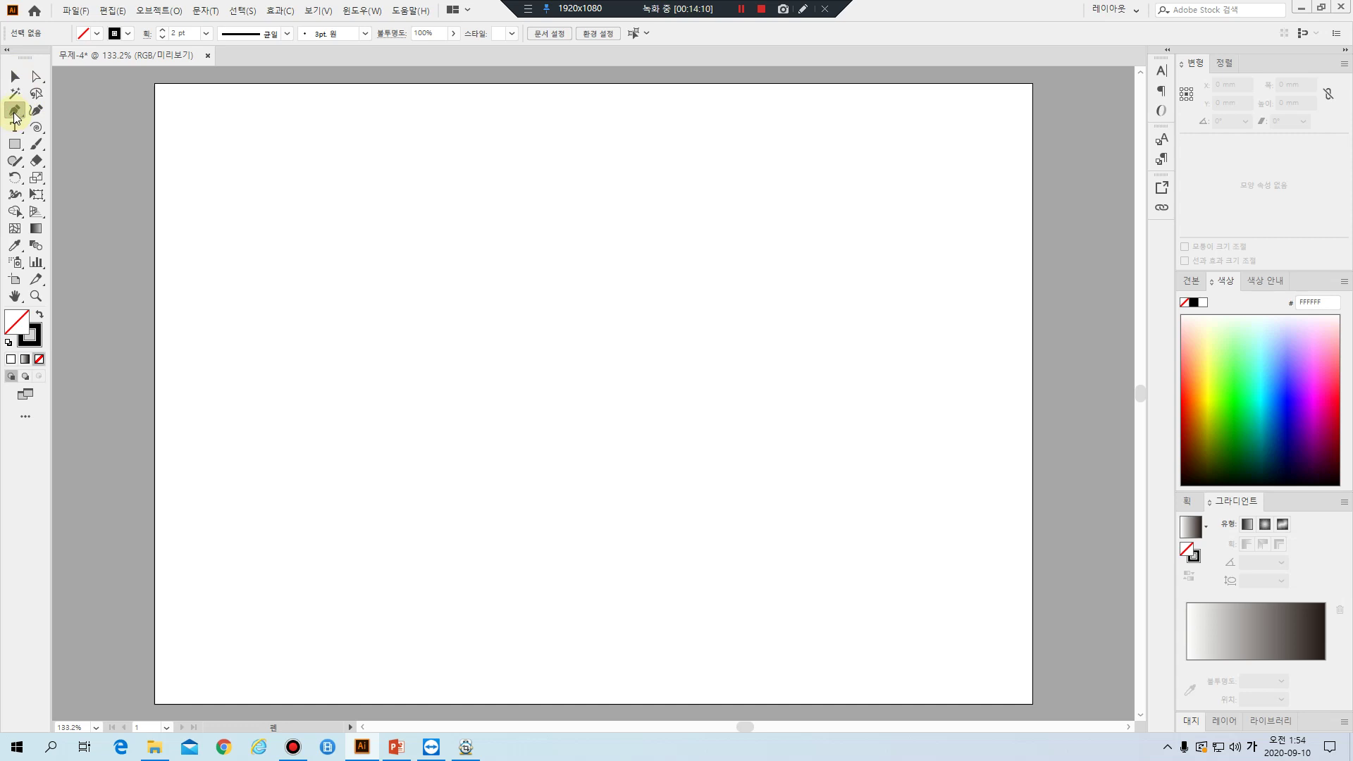
pyautogui.click(230, 269)
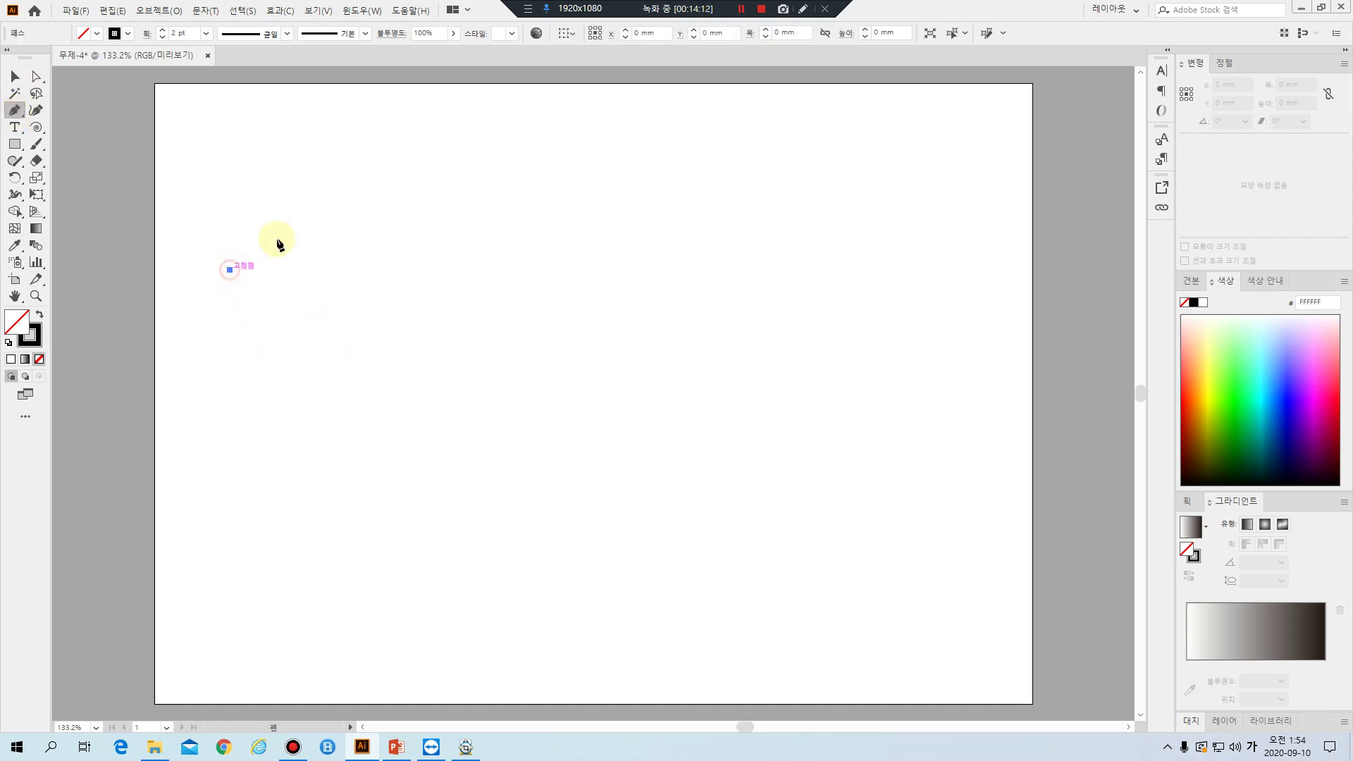
pyautogui.click(330, 161)
pyautogui.click(403, 269)
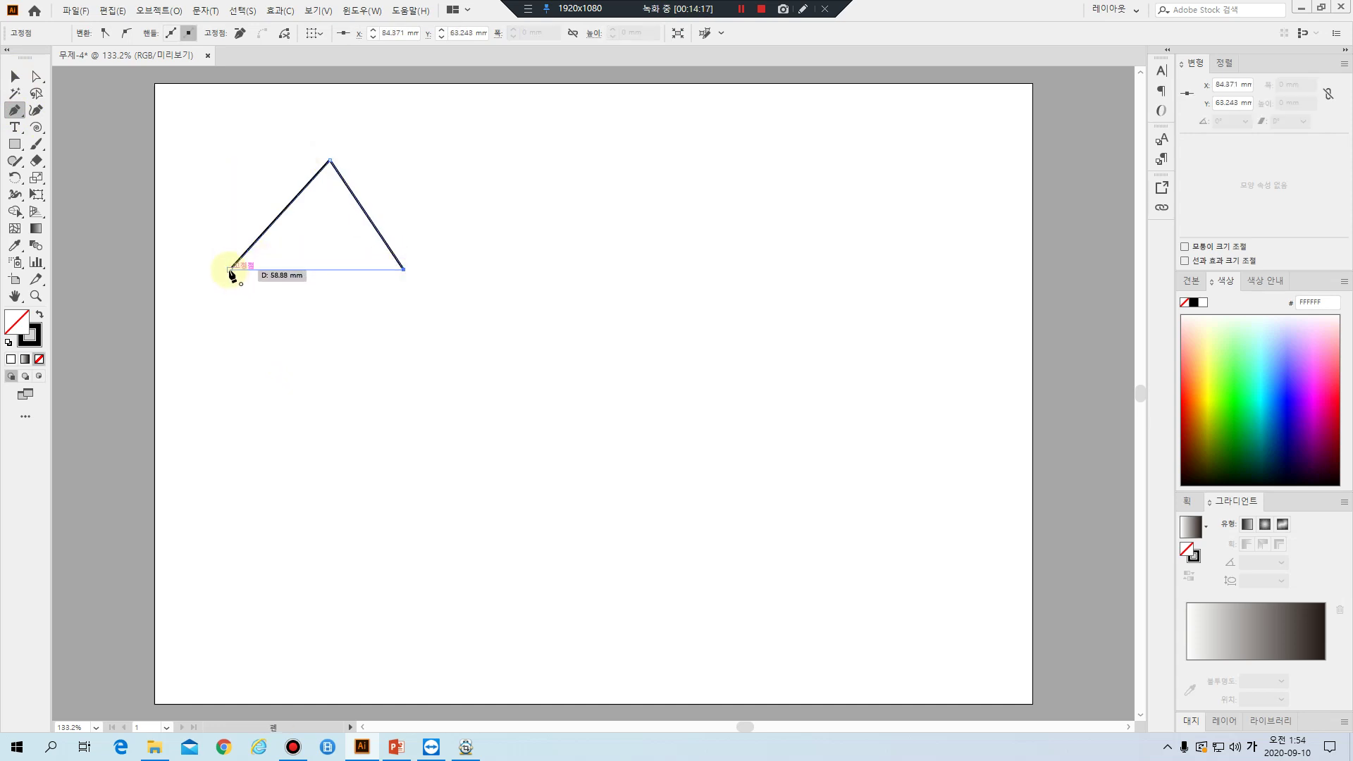
pyautogui.click(230, 269)
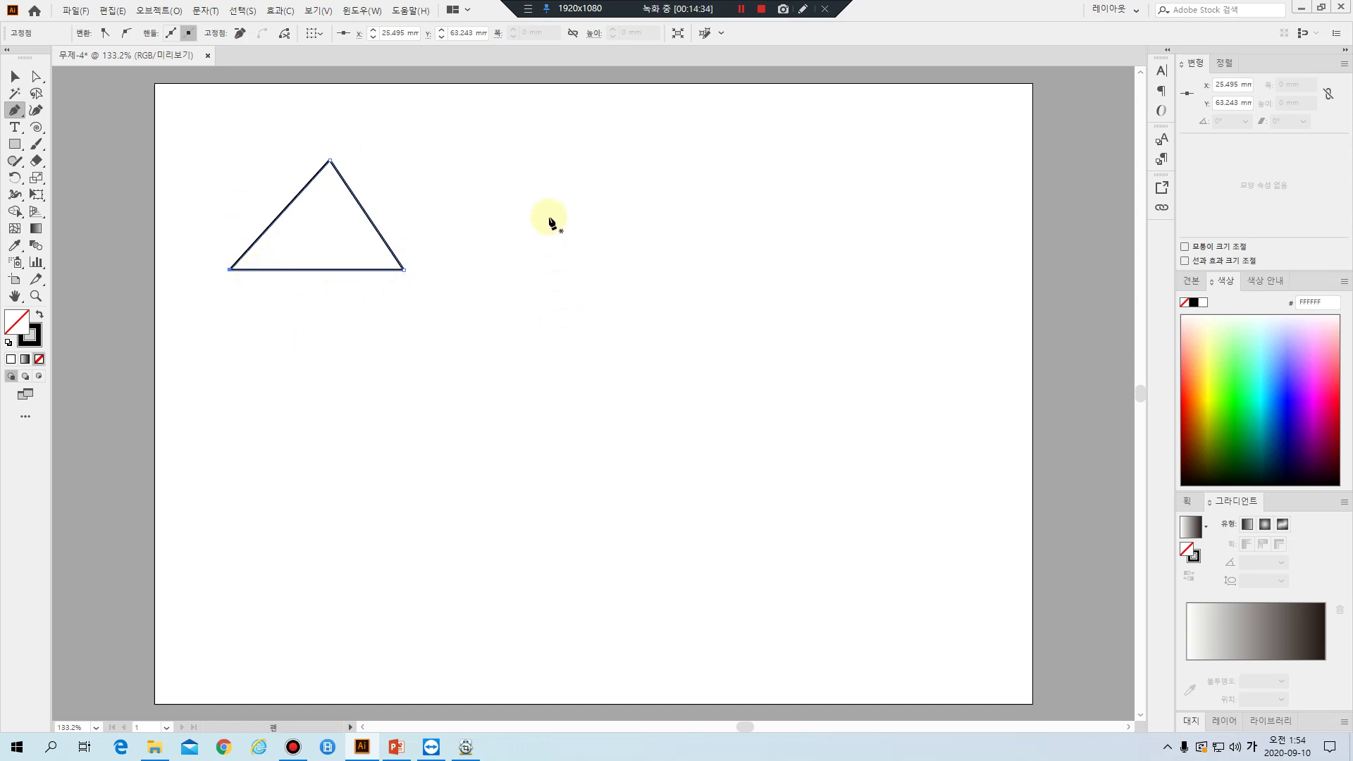
# Draw three straight sides of a slightly skewed quadrilateral in the artboard's upper middle and end the path with its left side open
pyautogui.click(547, 162)
pyautogui.click(651, 154)
pyautogui.click(667, 281)
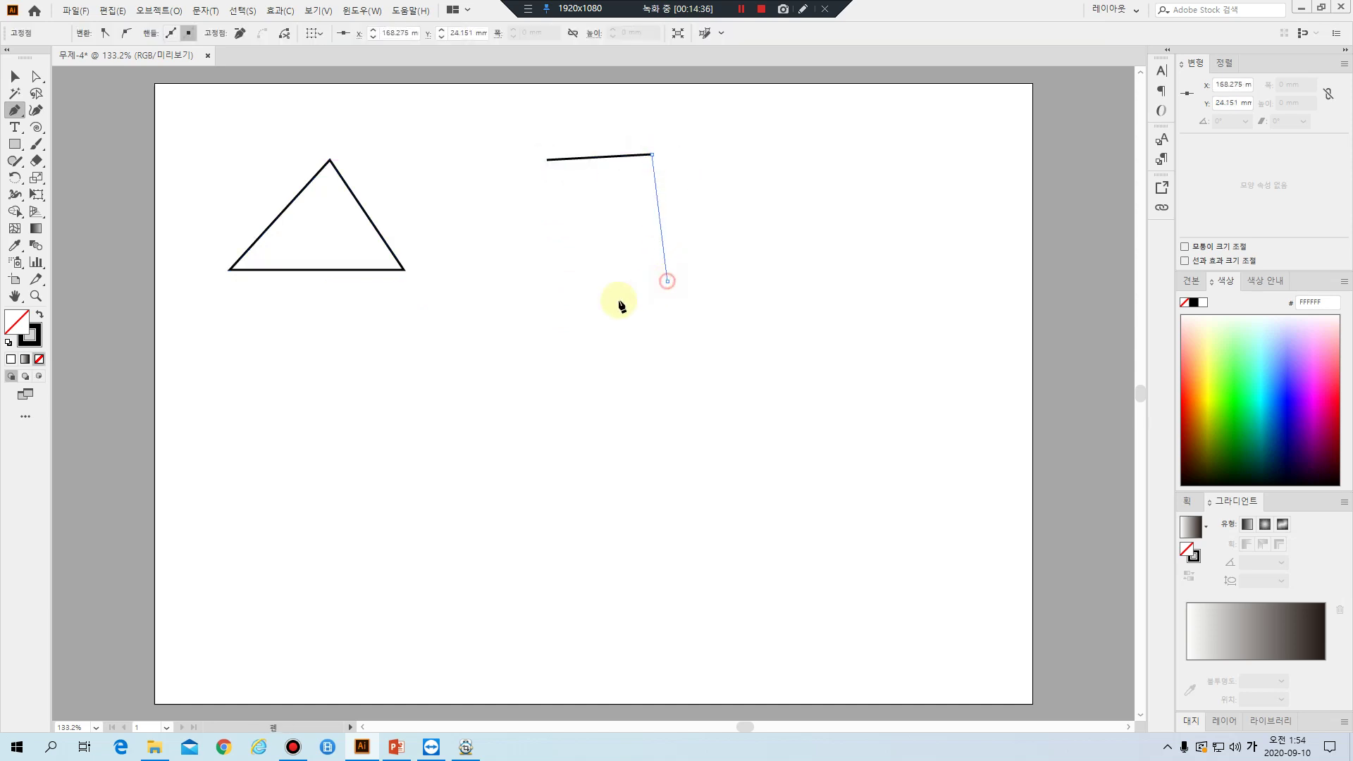
pyautogui.click(558, 290)
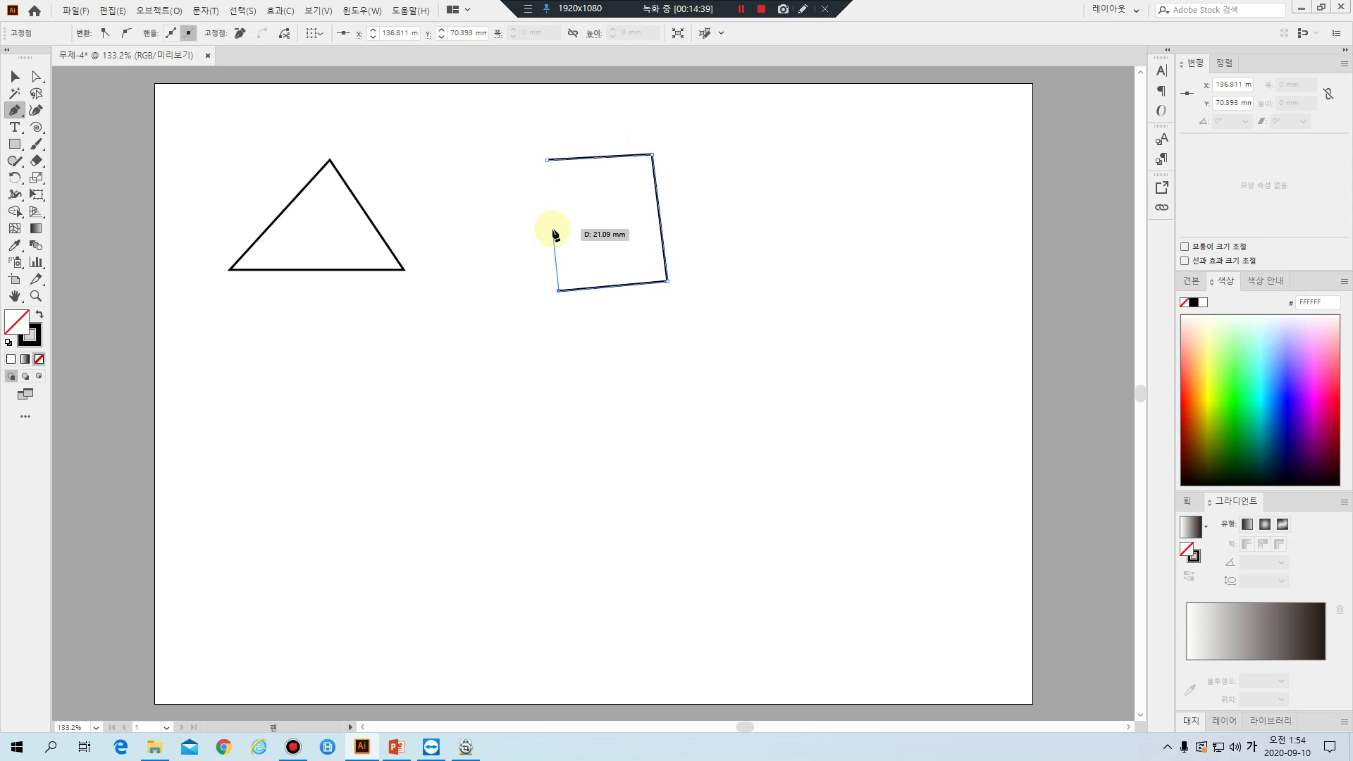
pyautogui.keyDown('ctrl'); pyautogui.click(549, 236); pyautogui.keyUp('ctrl')
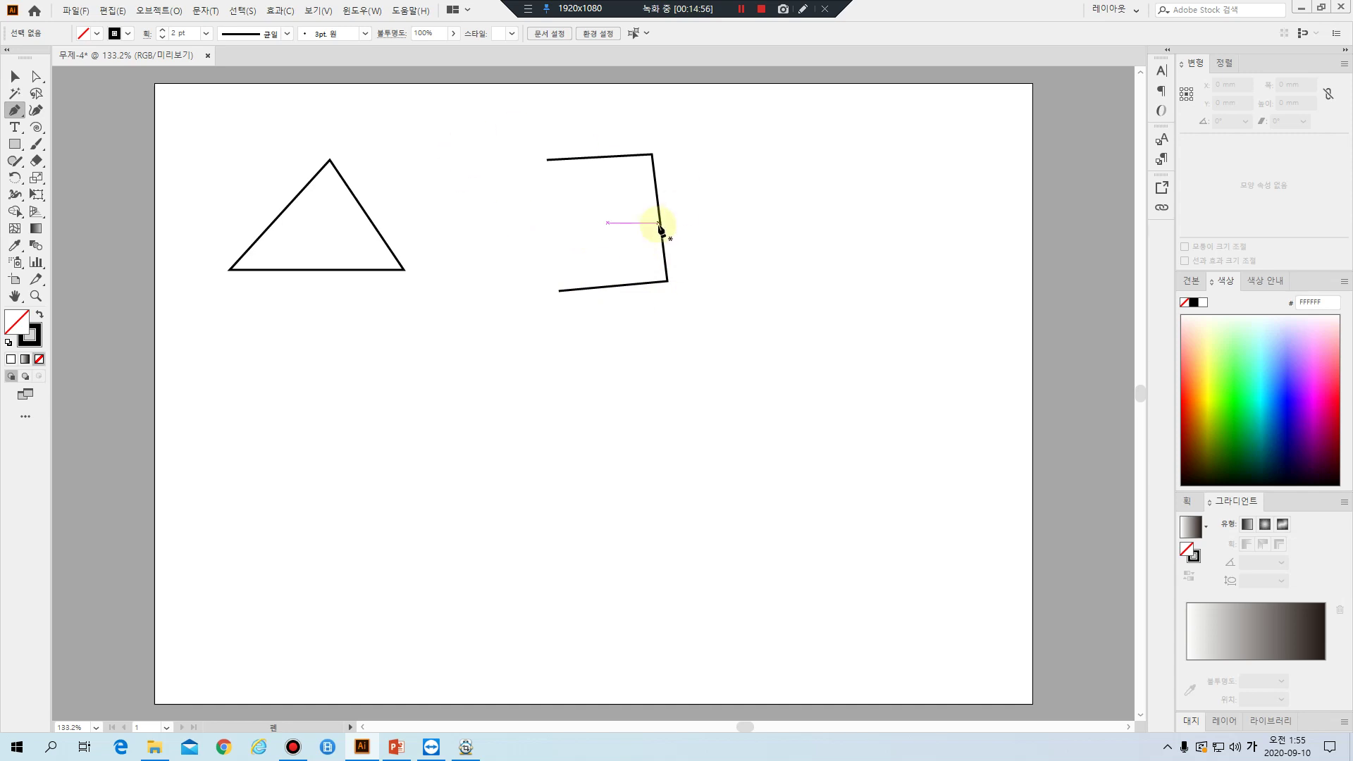
# Draw a closed square with sides about 30 mm long between and below the triangle and the open shape
pyautogui.click(404, 336)
pyautogui.click(493, 337)
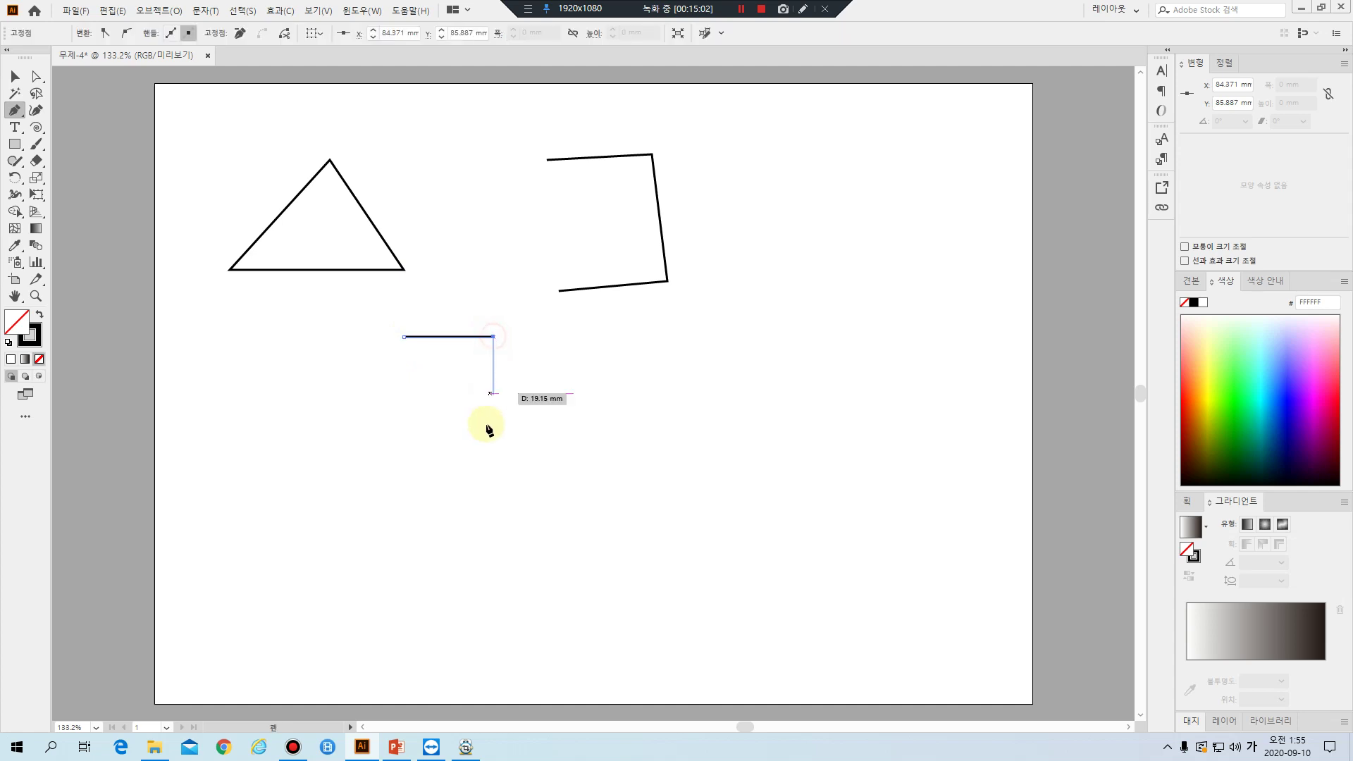
pyautogui.click(493, 426)
pyautogui.click(403, 426)
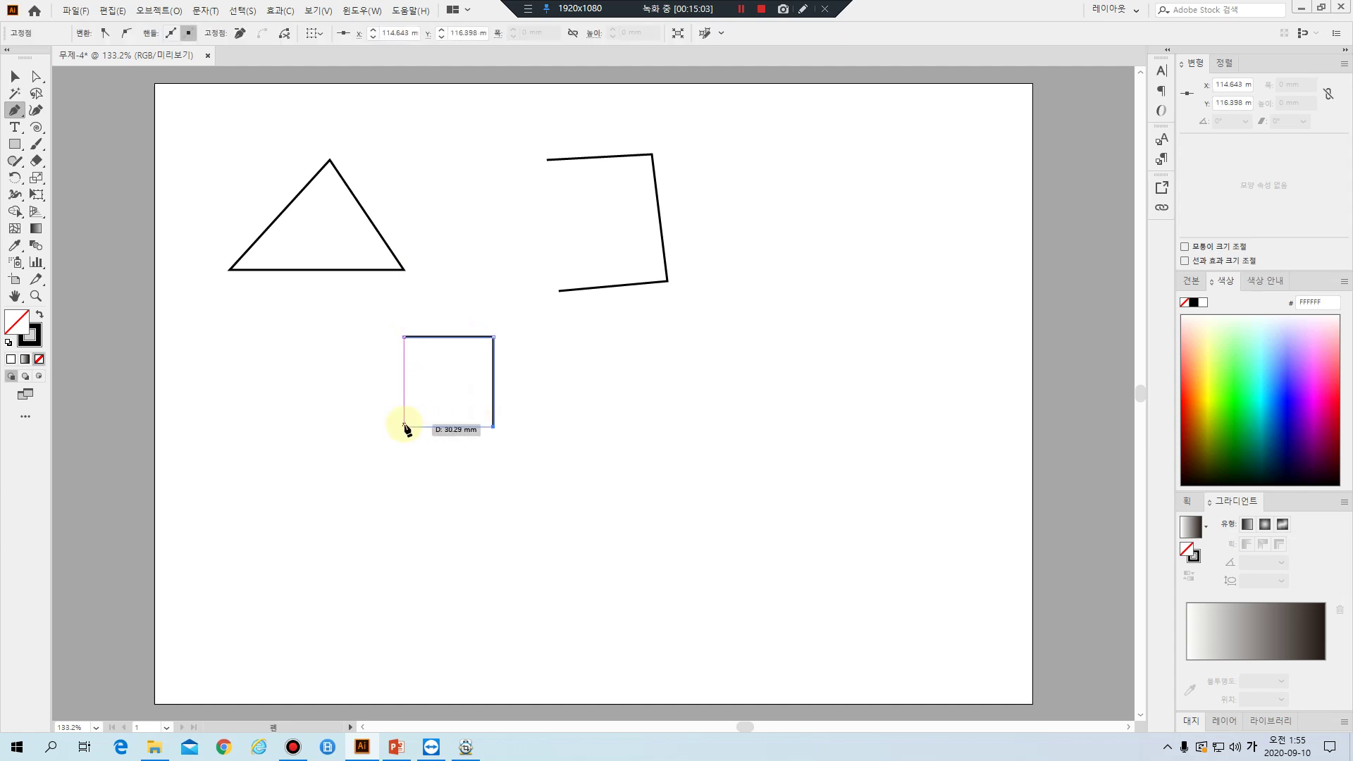
pyautogui.click(404, 337)
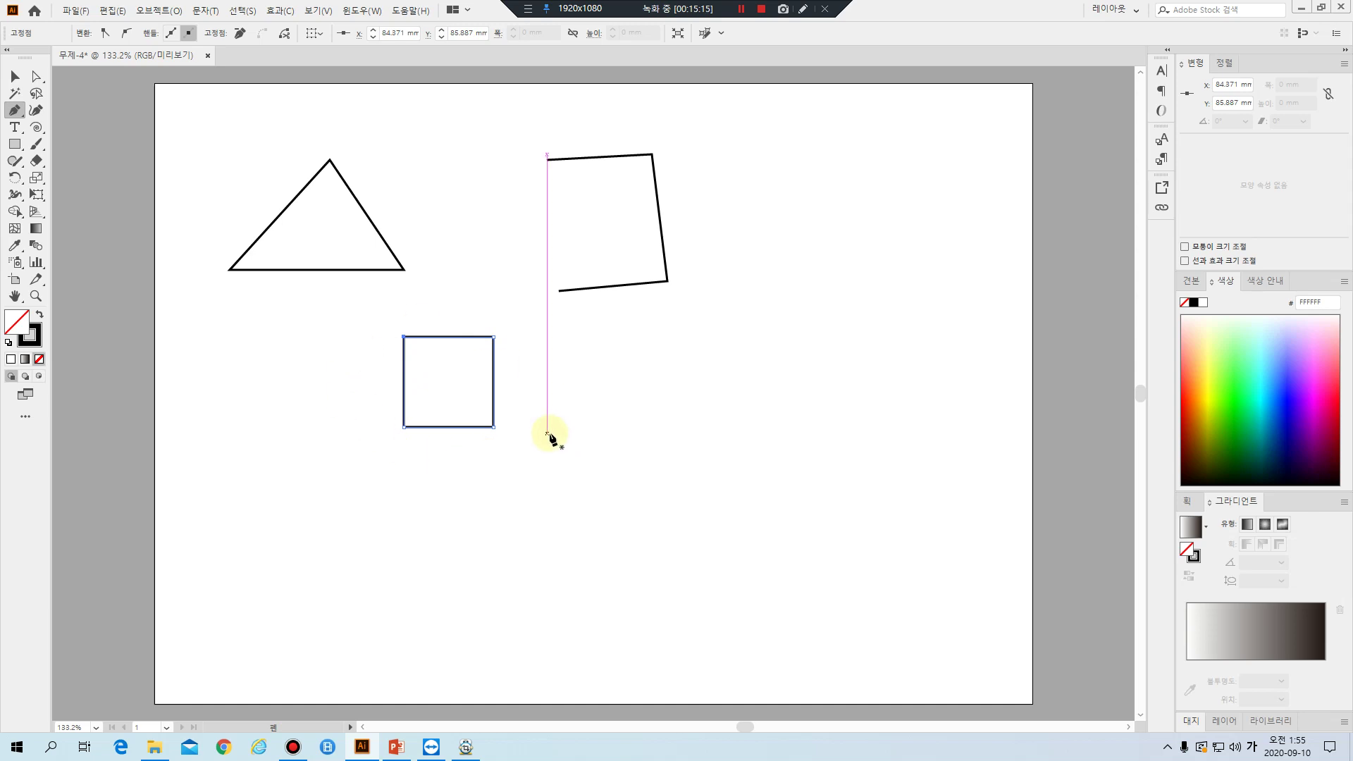
# Delete the triangle, the open quadrilateral and the square so the artboard is empty
pyautogui.hotkey('ctrl', 'a')
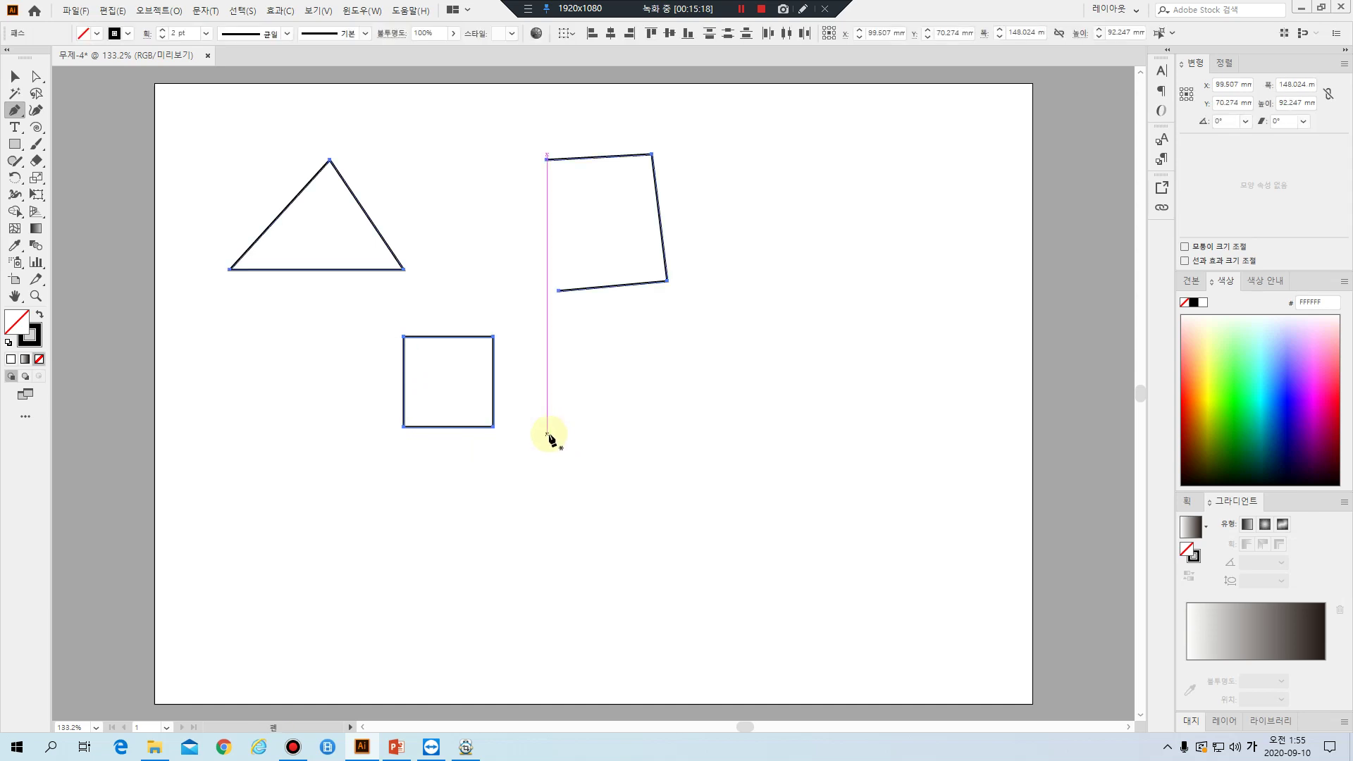
pyautogui.press('Delete')
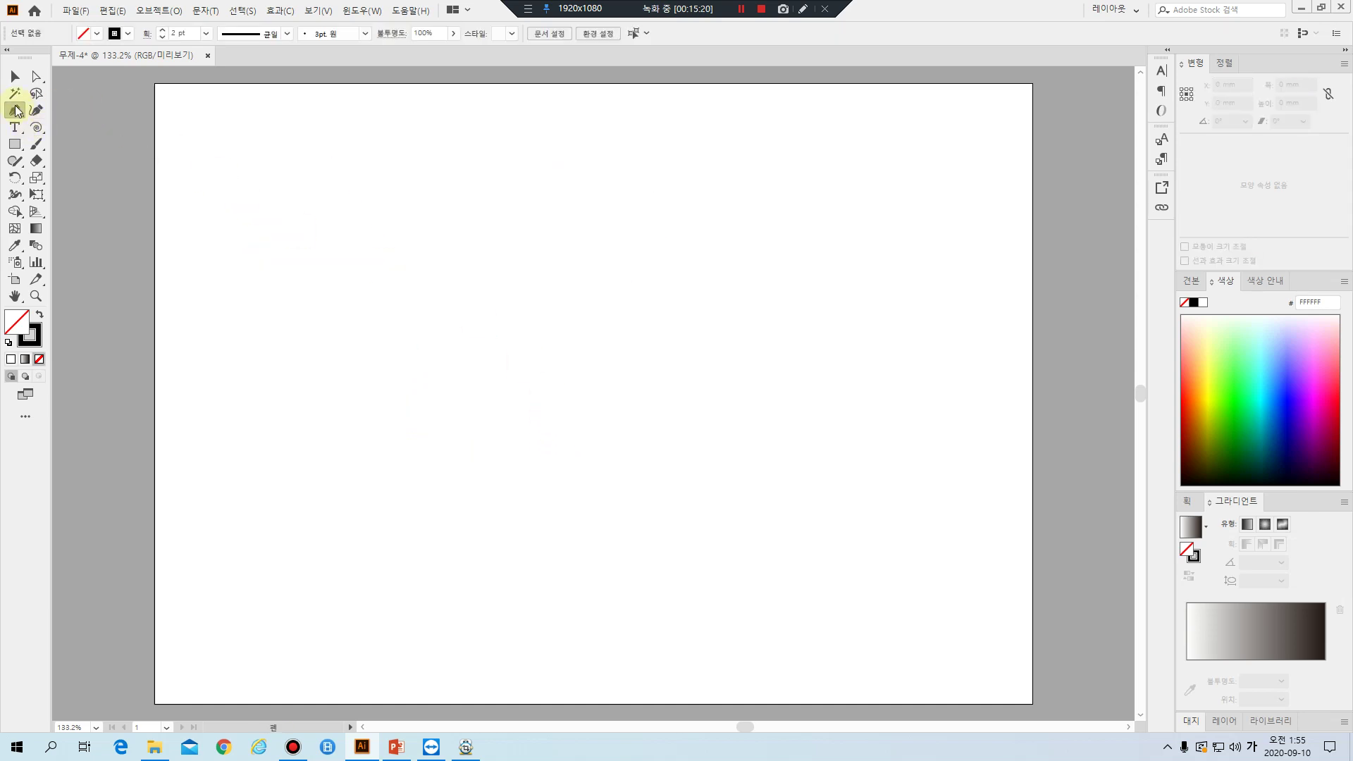
# Draw a closed oval about 54 mm wide and 70 mm tall with the Pen tool, using corner anchors at top and bottom and smooth side anchors
pyautogui.click(382, 160)
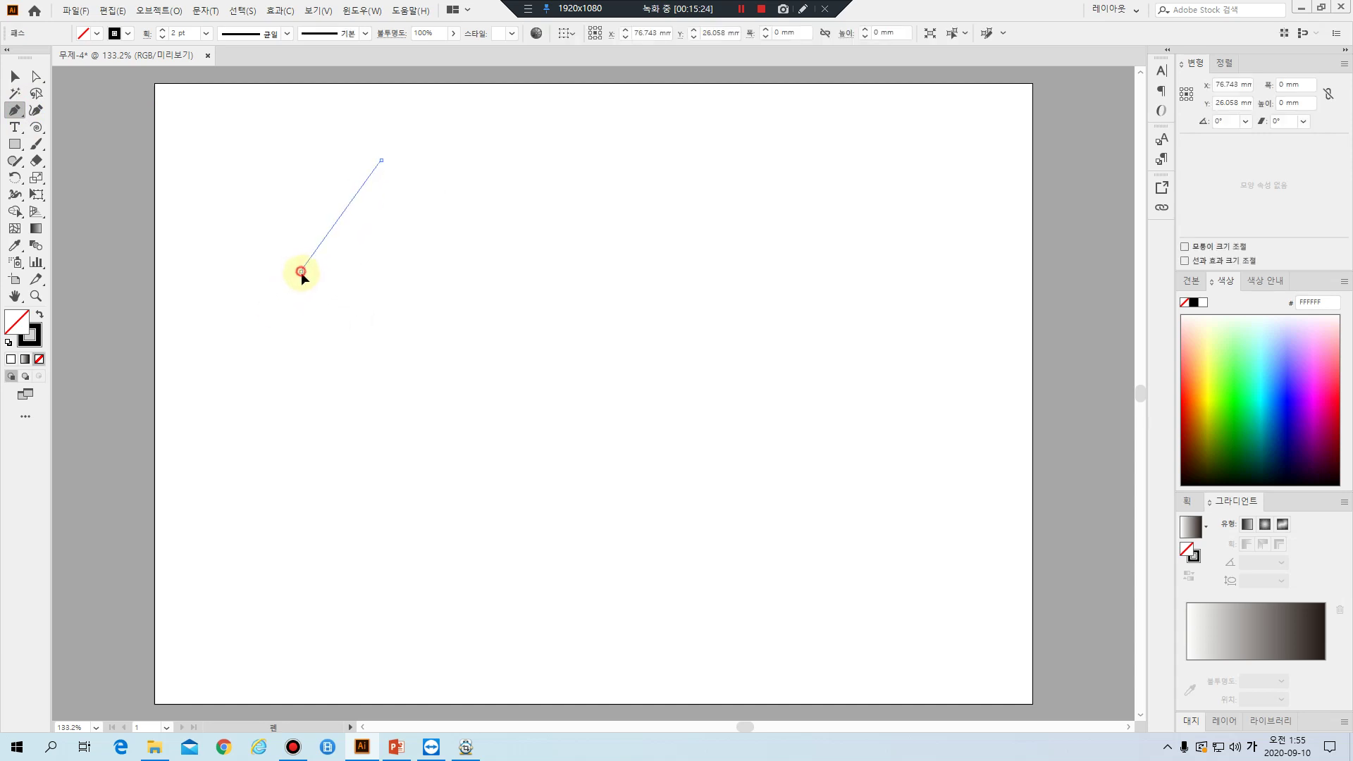
pyautogui.moveTo(301, 271); pyautogui.dragTo(301, 366)
pyautogui.click(397, 367)
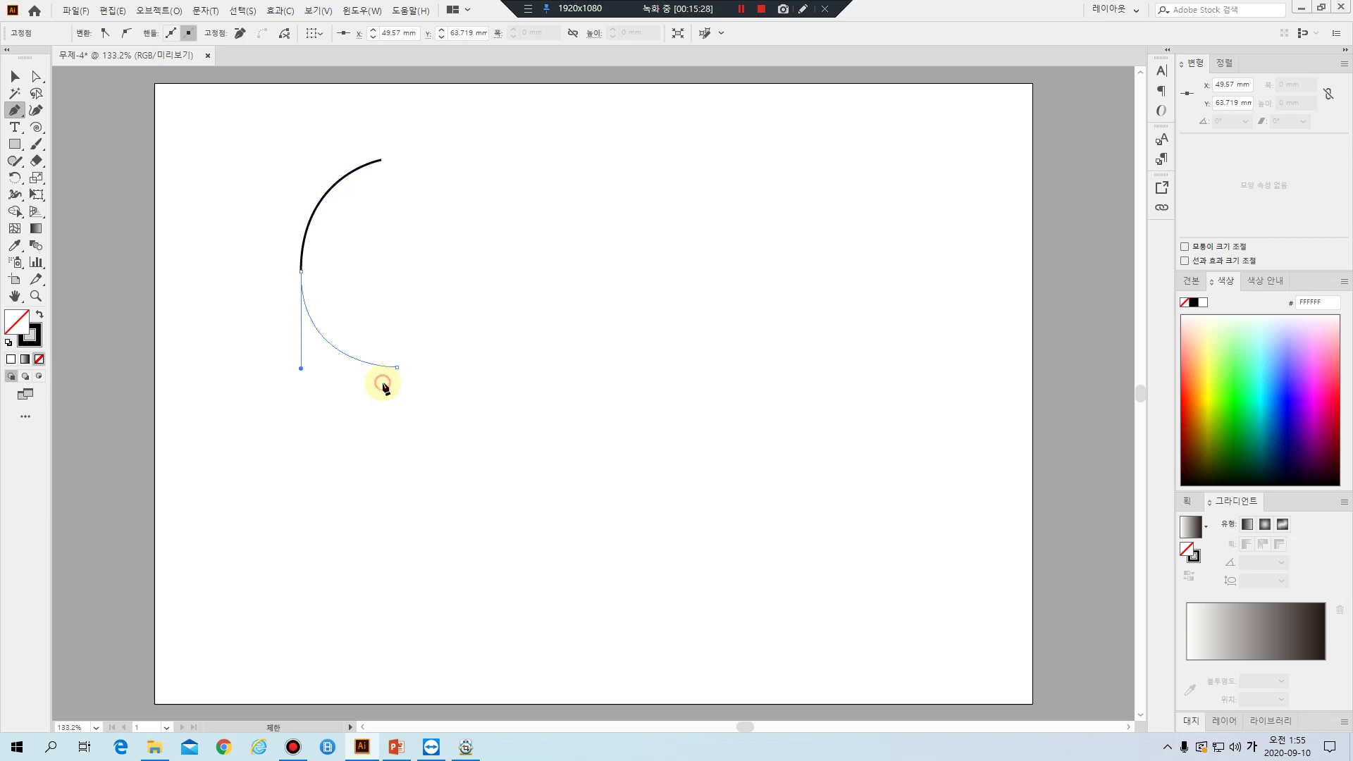
pyautogui.click(461, 262)
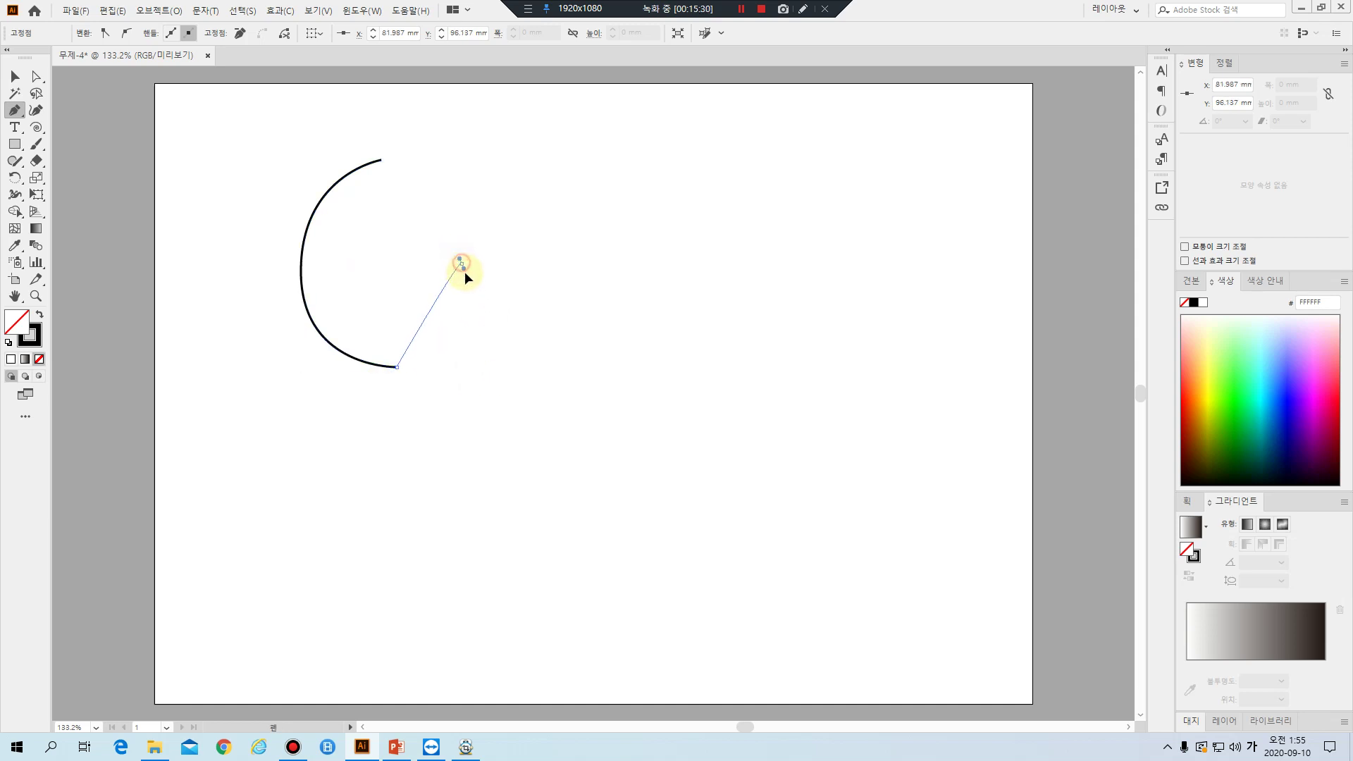
pyautogui.moveTo(464, 272); pyautogui.dragTo(459, 175)
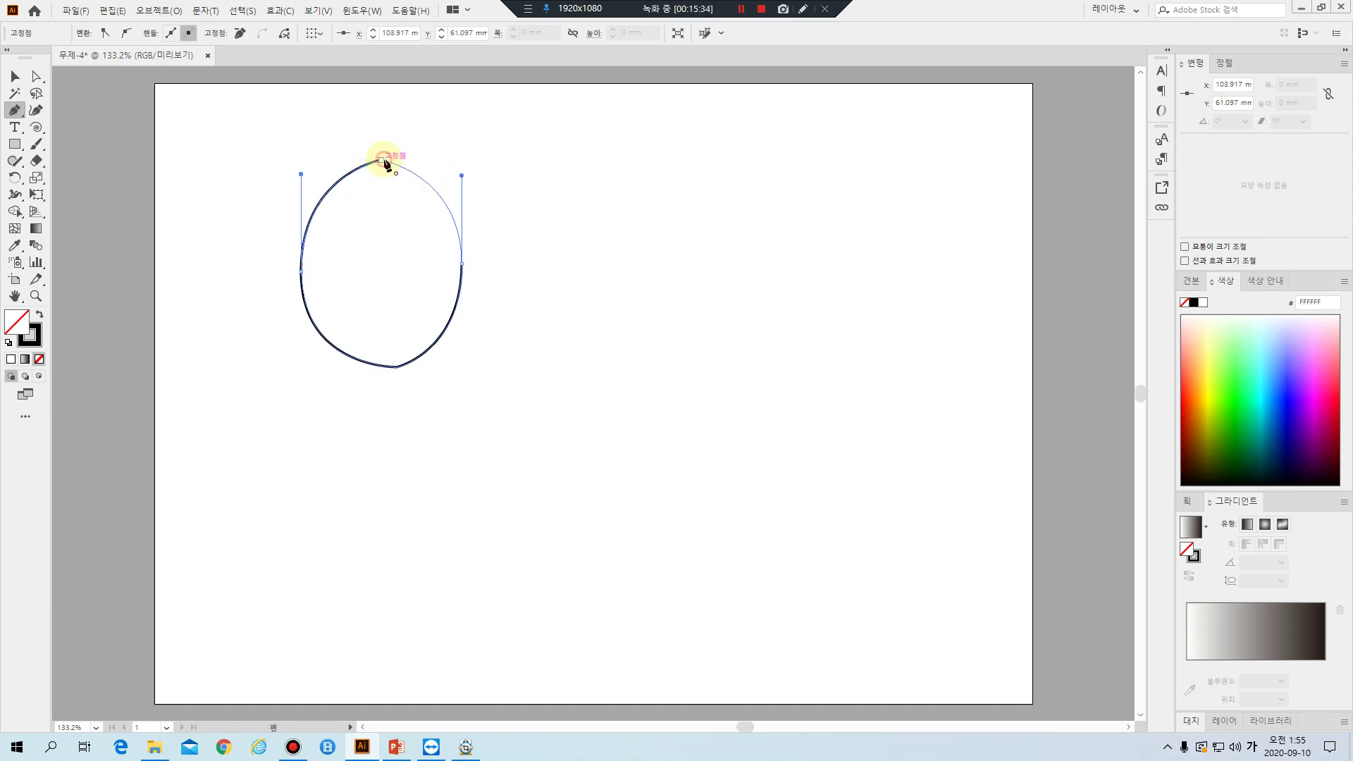
pyautogui.click(382, 161)
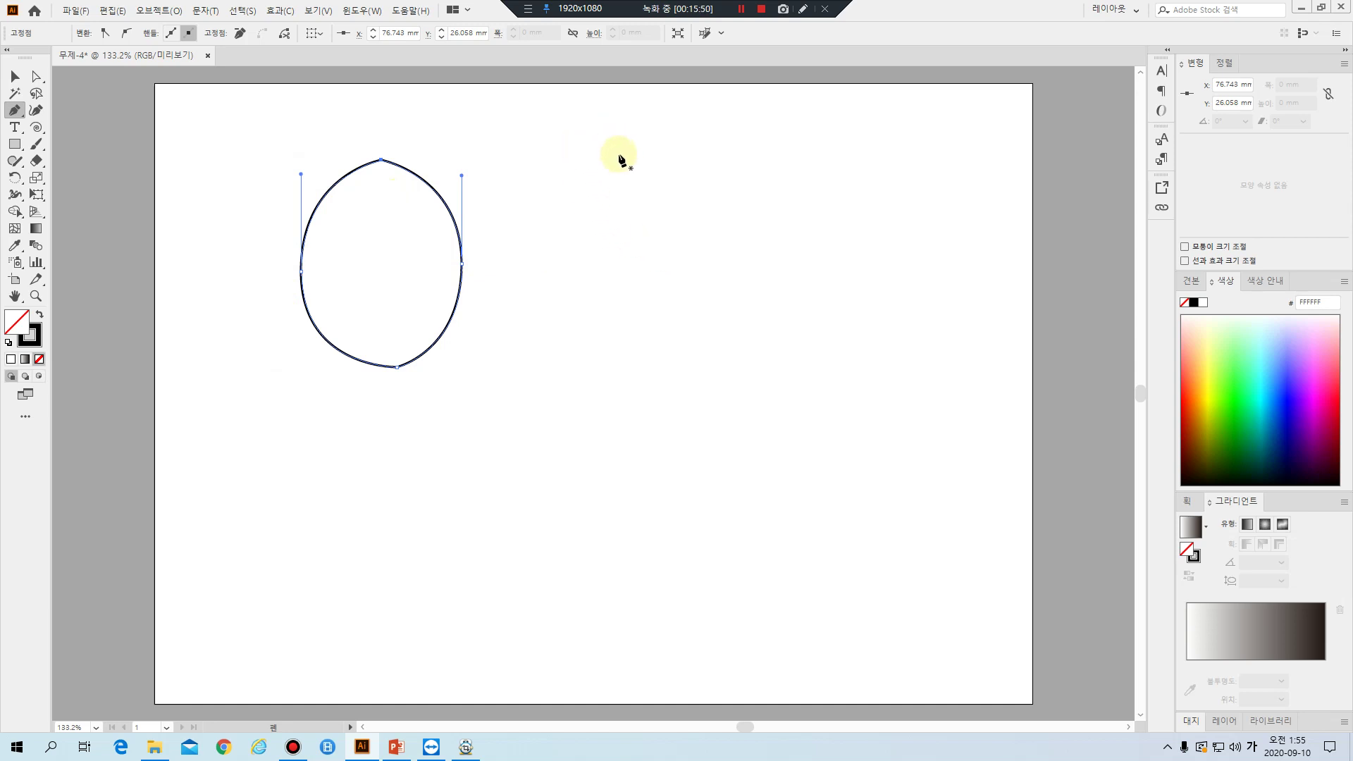
pyautogui.keyDown('ctrl'); pyautogui.click(532, 215); pyautogui.keyUp('ctrl')
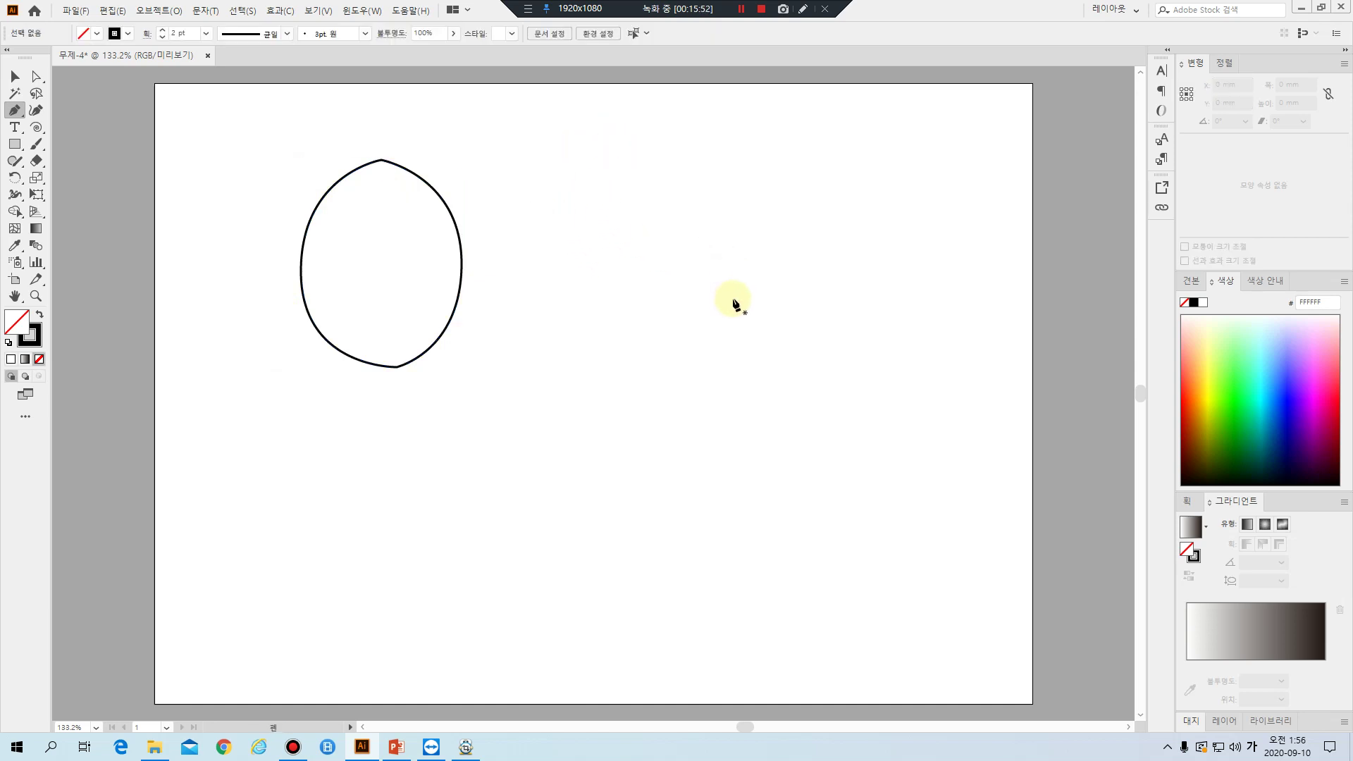
# Start a second oval beside the first with a curve to a smooth side anchor about 22 mm left of and 32 mm below its top anchor
pyautogui.click(619, 160)
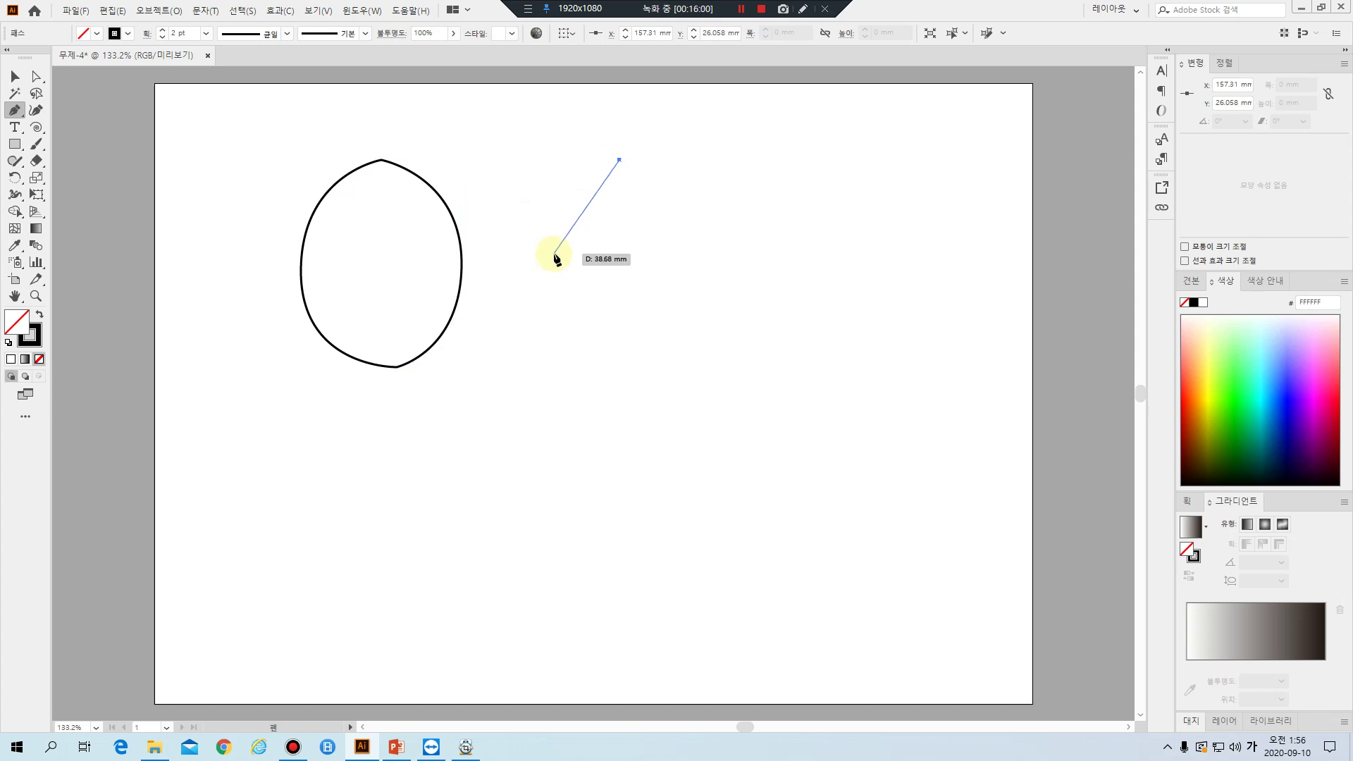
pyautogui.moveTo(554, 254); pyautogui.dragTo(557, 334)
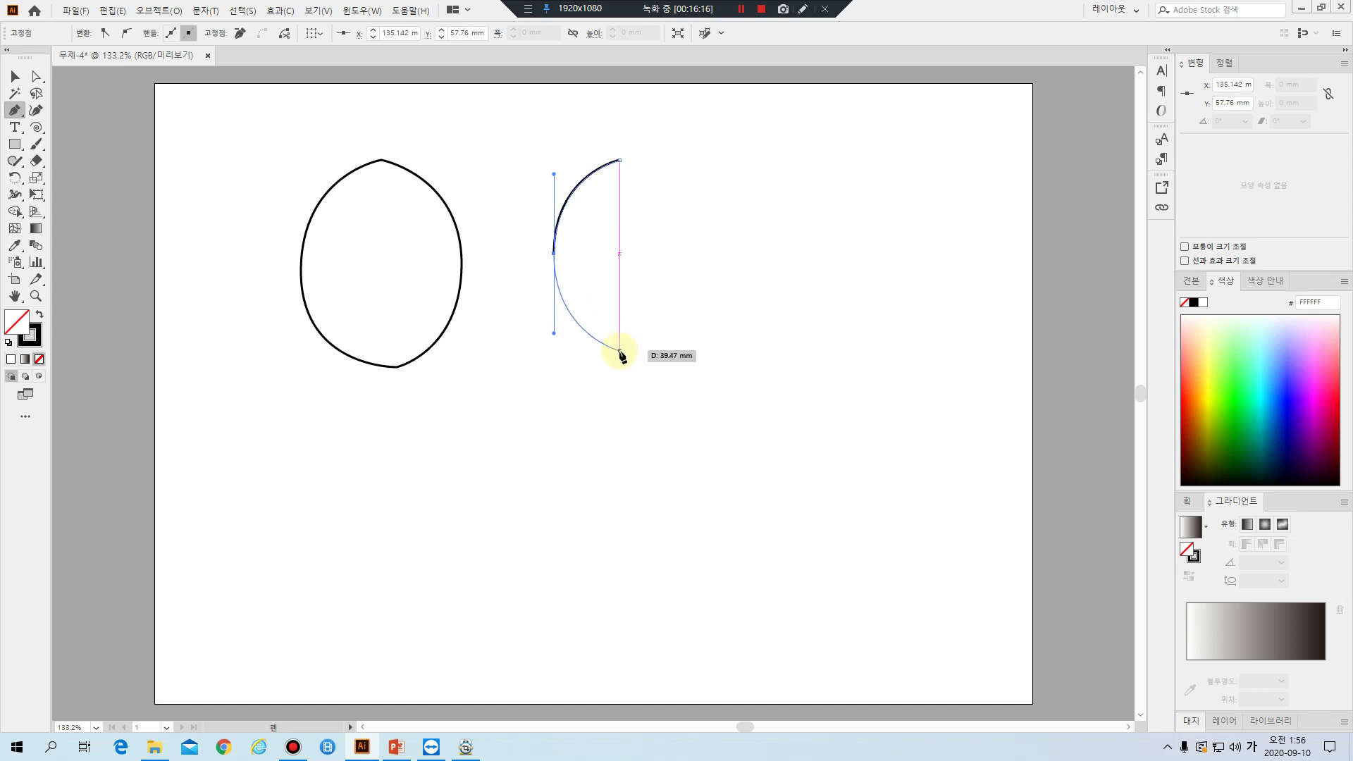
# Try a bottom anchor with long direction handles on the second oval and undo it
pyautogui.click(620, 350)
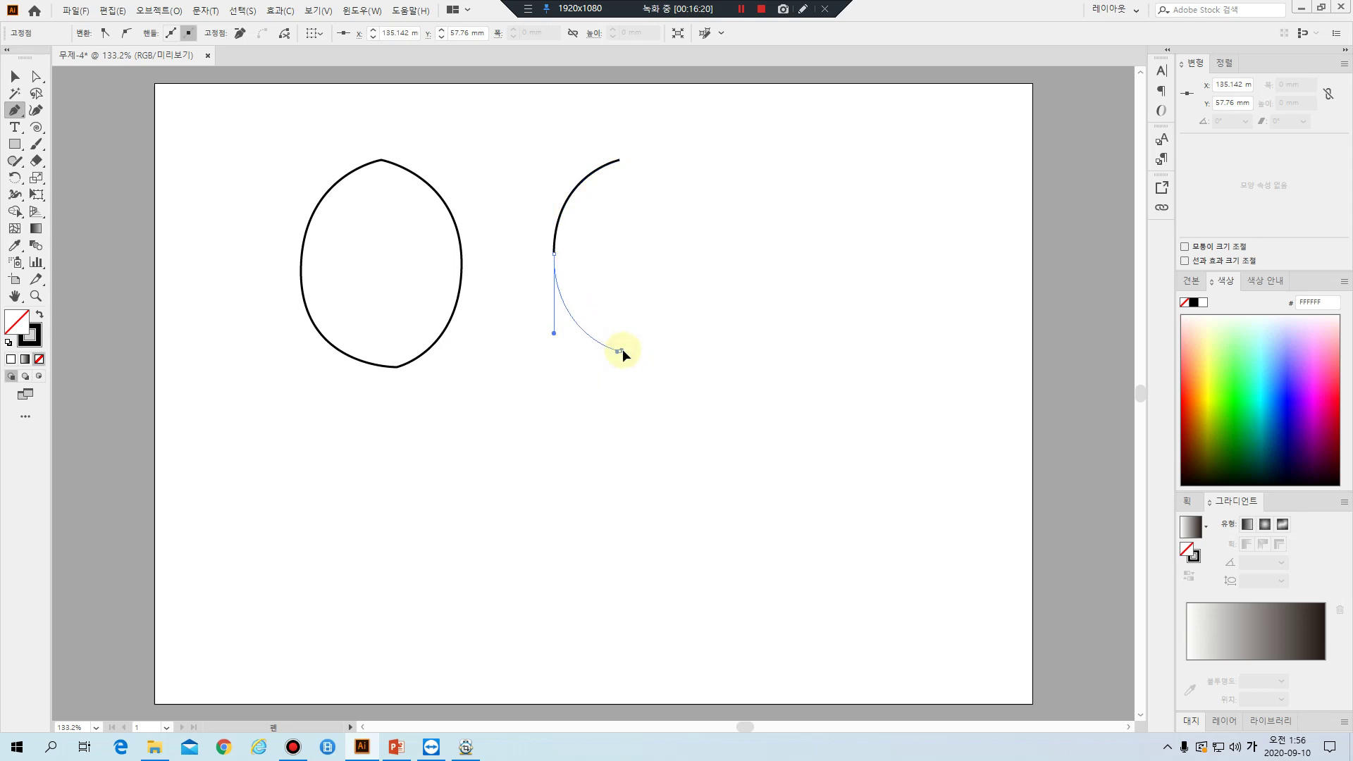
pyautogui.moveTo(627, 351)
pyautogui.mouseDown()
pyautogui.moveTo(661, 360)
pyautogui.moveTo(644, 366)
pyautogui.moveTo(644, 349)
pyautogui.moveTo(645, 361)
pyautogui.mouseUp()
pyautogui.moveTo(644, 361); pyautogui.dragTo(672, 322)
pyautogui.moveTo(662, 365); pyautogui.dragTo(691, 341)
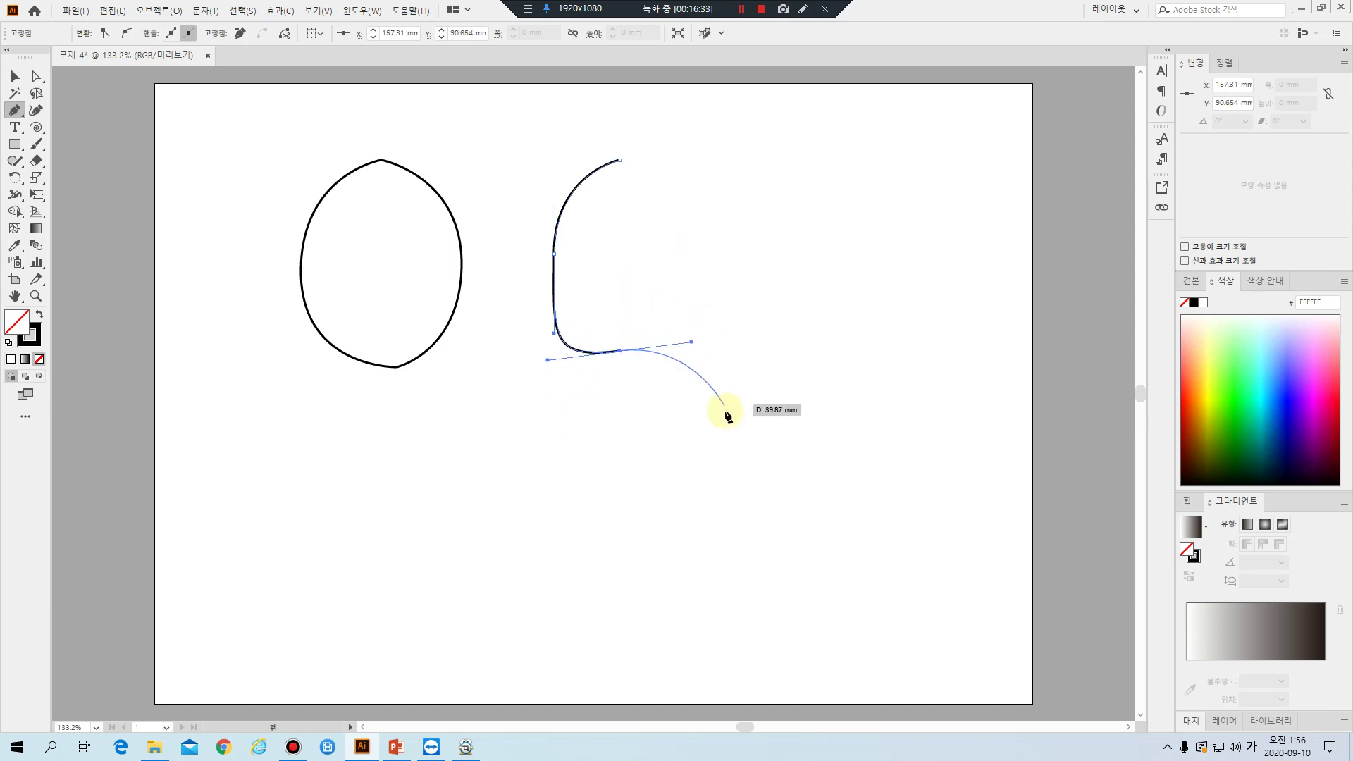
pyautogui.hotkey('ctrl', 'z')
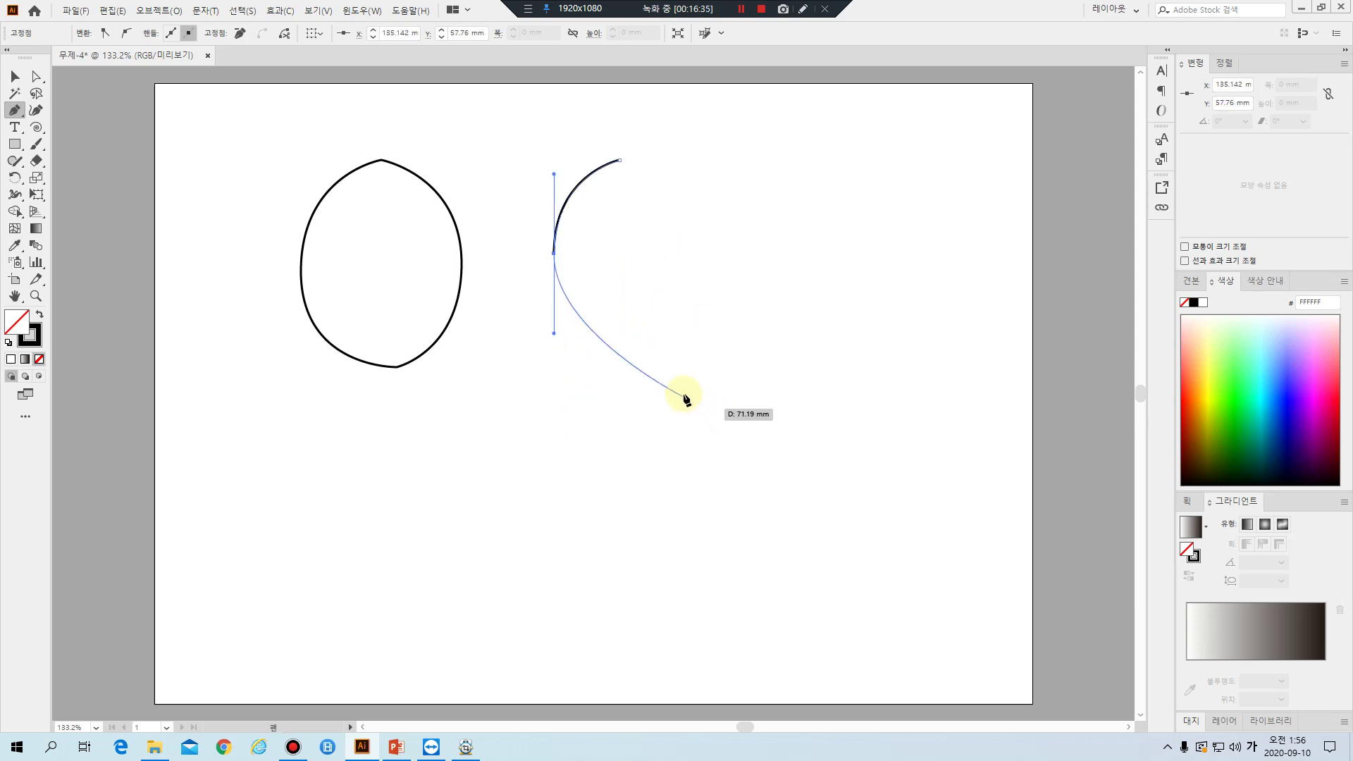
# Finish the second oval about 65 mm tall, with a short-handled bottom anchor whose outgoing handle is removed and a smooth right side, closing it at the top
pyautogui.click(633, 354)
pyautogui.moveTo(632, 352); pyautogui.dragTo(641, 354)
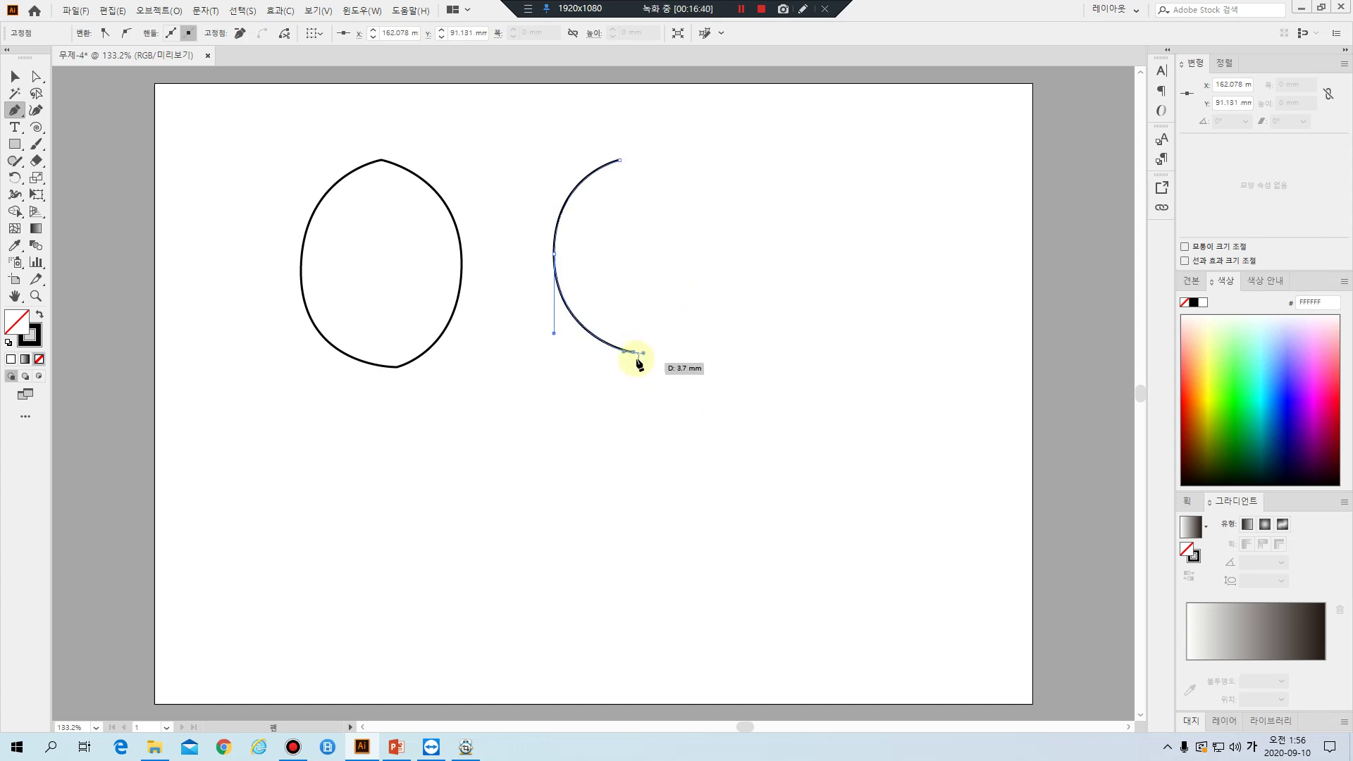
pyautogui.click(634, 354)
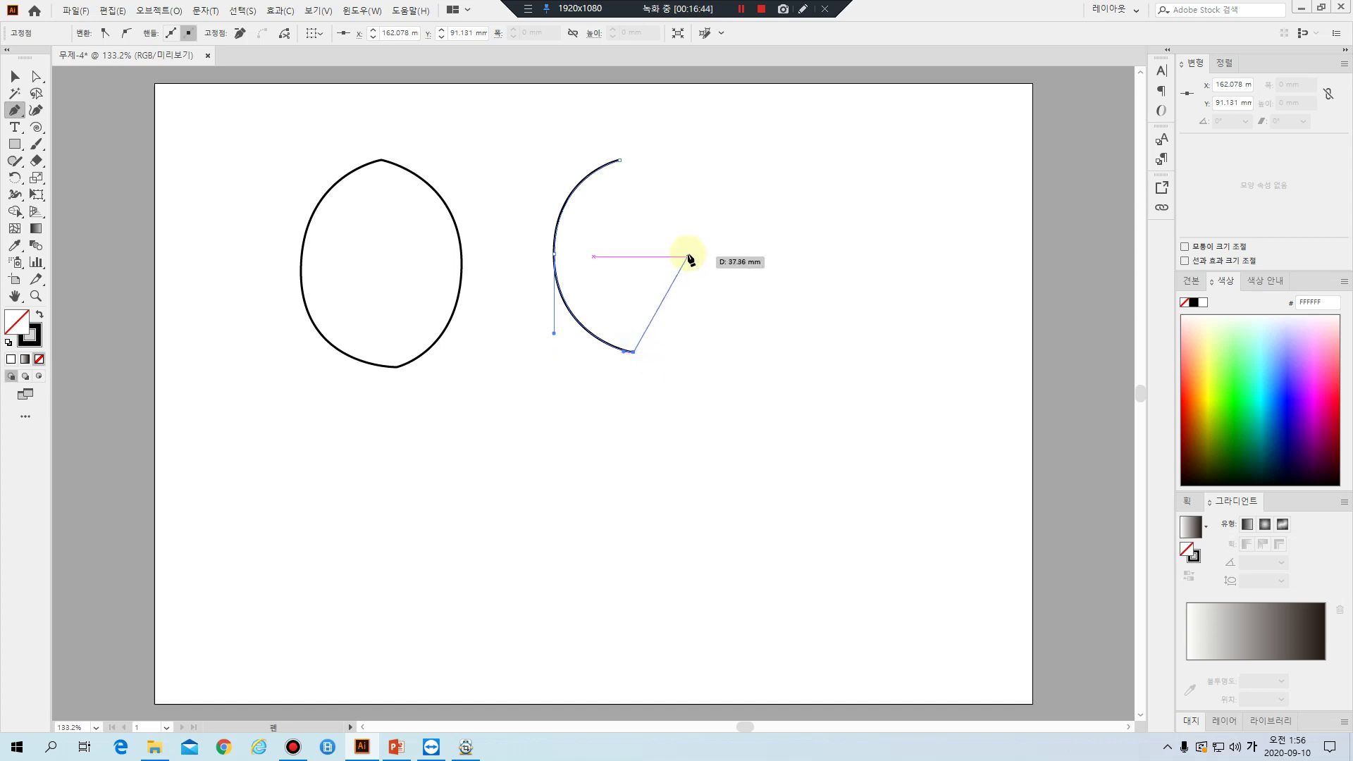
pyautogui.moveTo(688, 256); pyautogui.dragTo(689, 177)
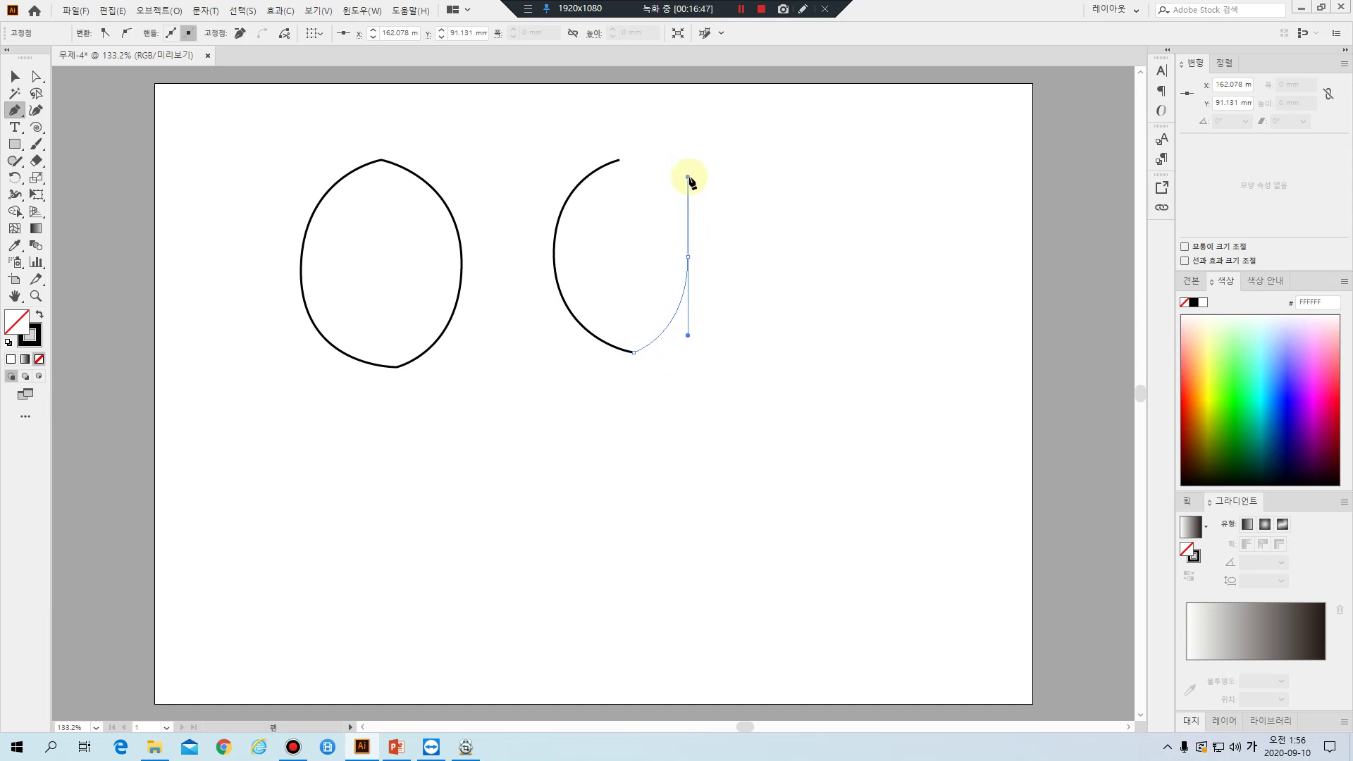
pyautogui.click(620, 161)
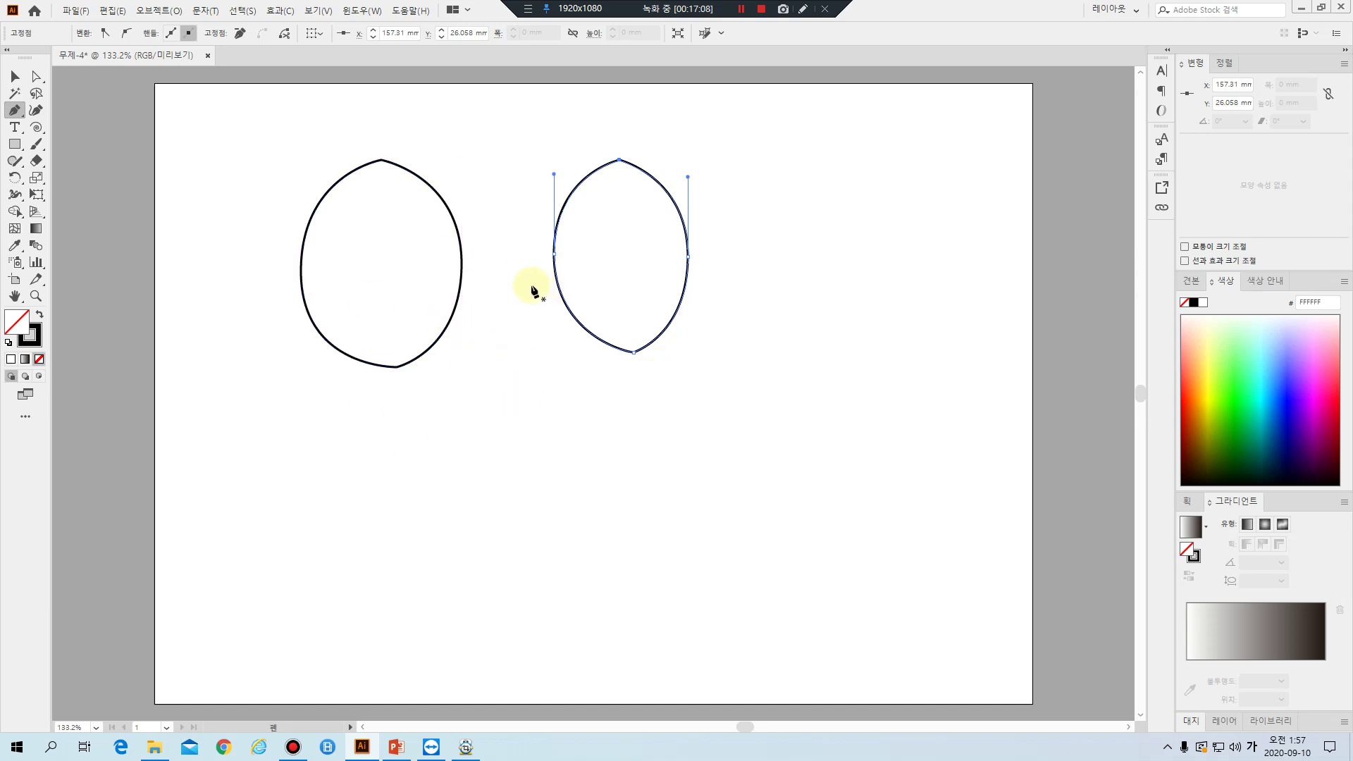
pyautogui.keyDown('ctrl'); pyautogui.click(662, 431); pyautogui.keyUp('ctrl')
# Draw a closed egg shape about 59 mm wide and 69 mm tall below the first oval with the Curvature tool, using four anchors
pyautogui.hotkey('shift', '`')
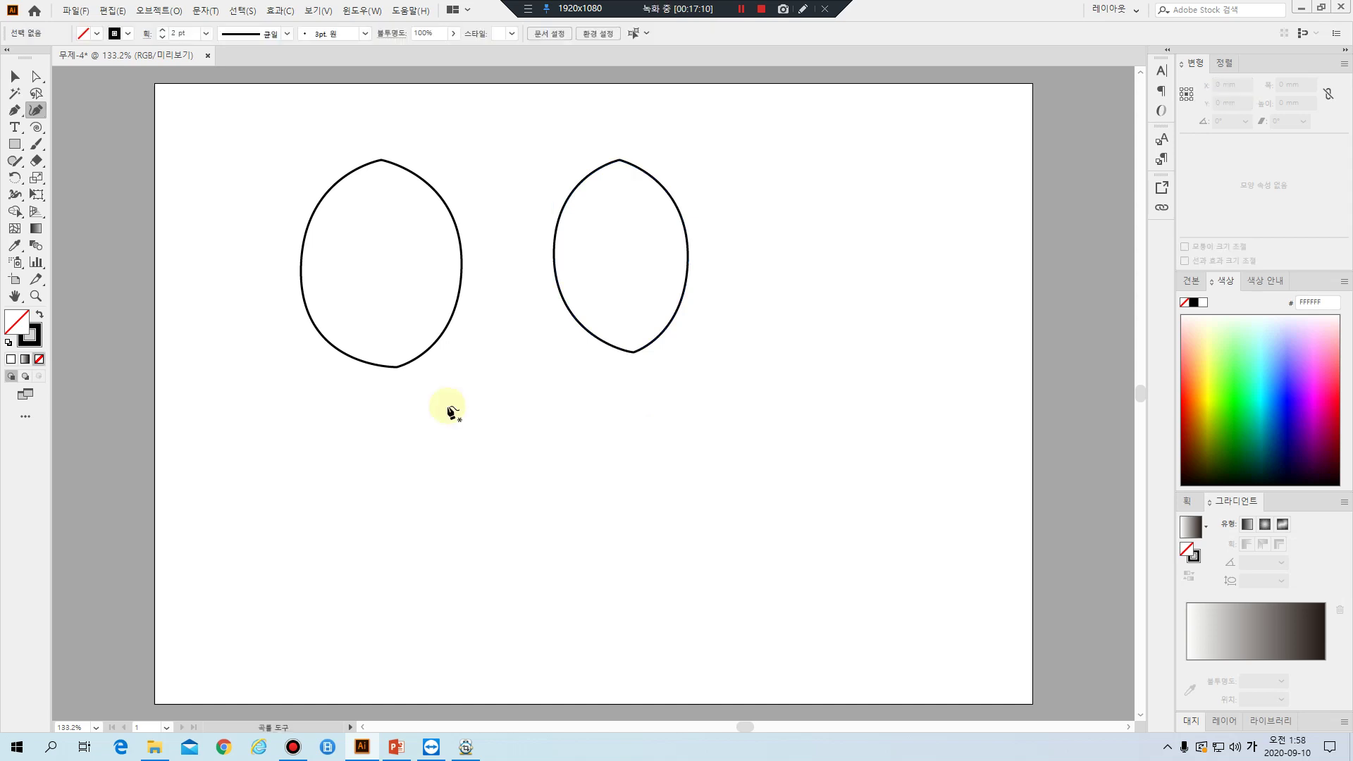
pyautogui.click(327, 504)
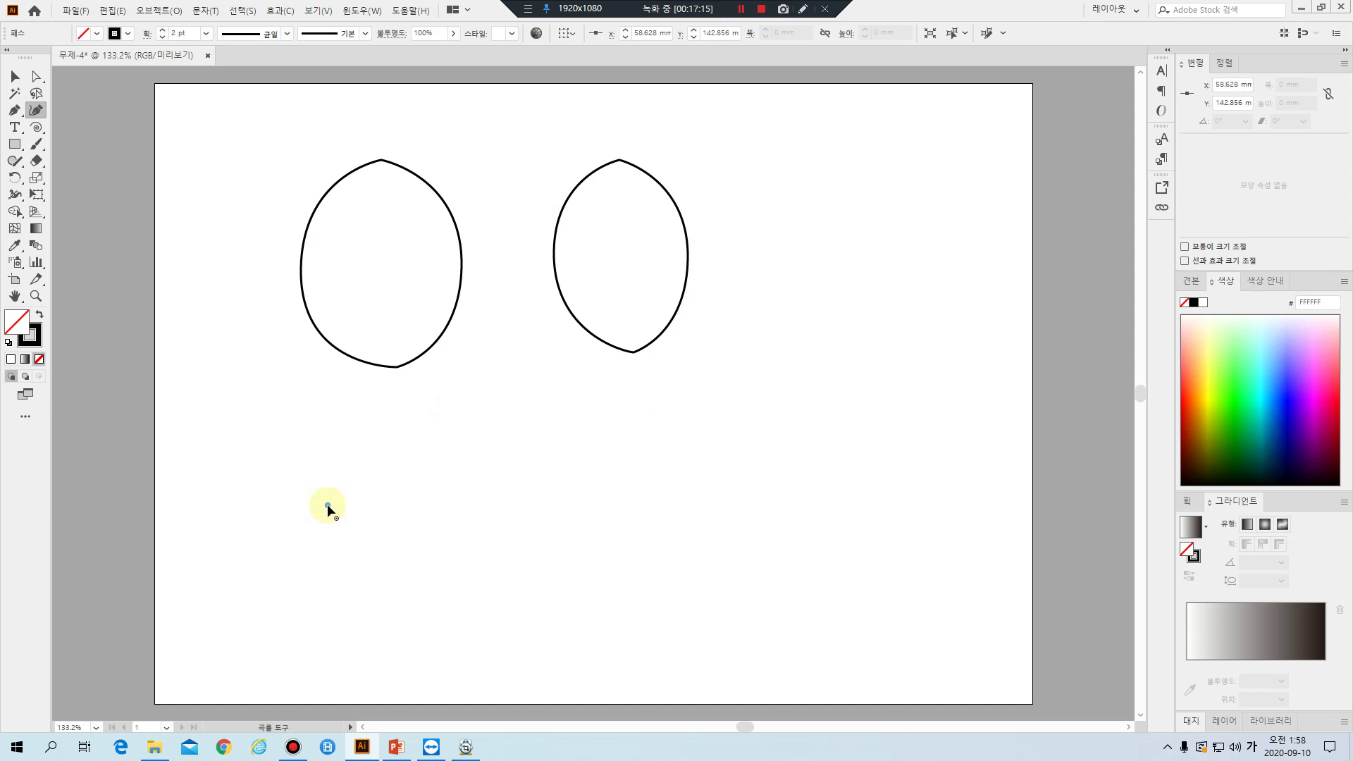
pyautogui.click(429, 431)
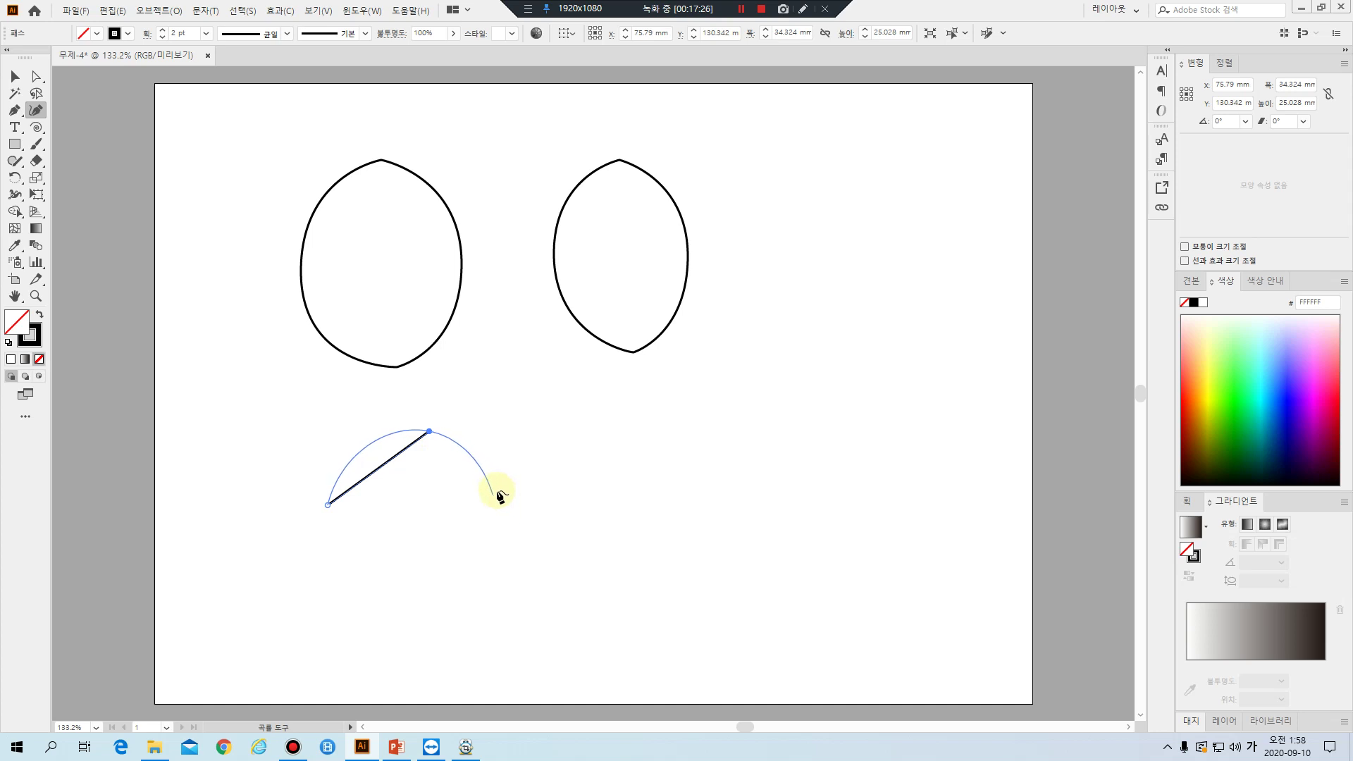
pyautogui.click(493, 493)
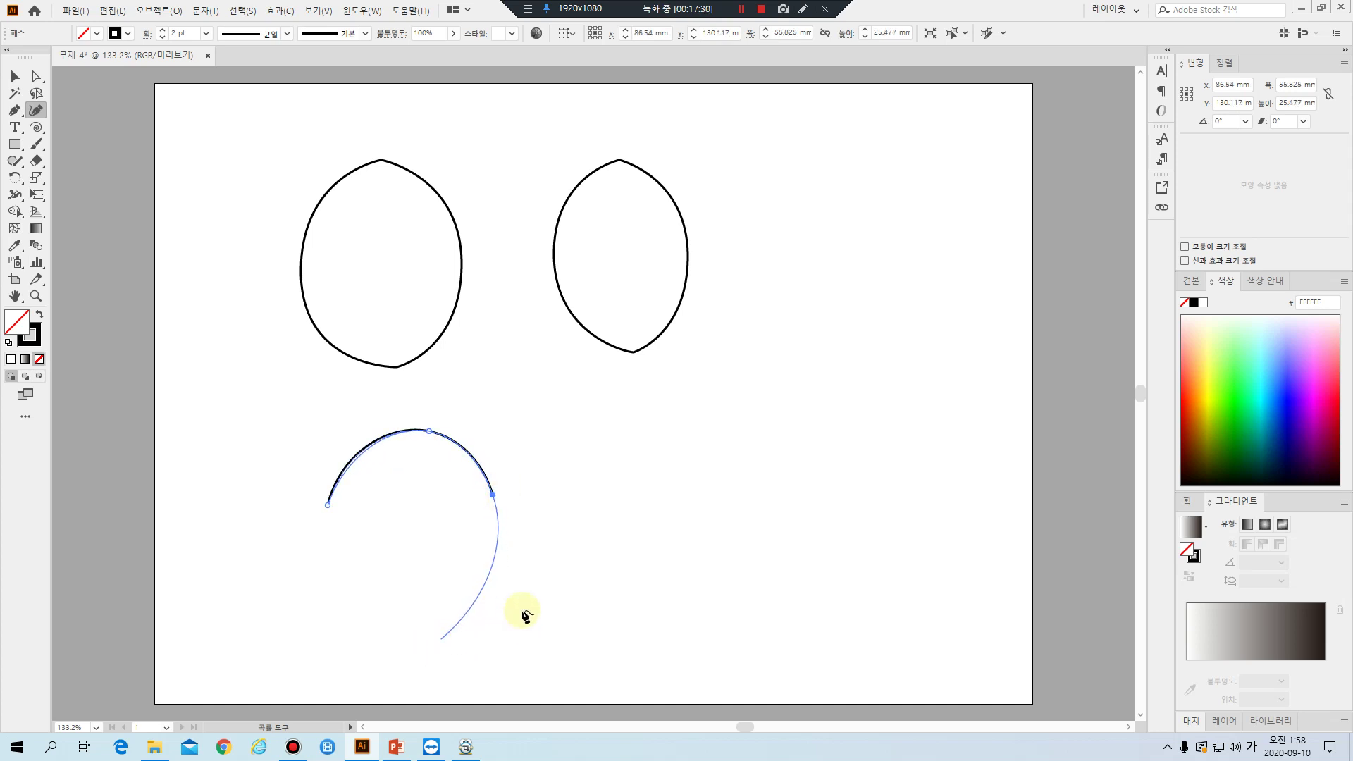
pyautogui.click(441, 634)
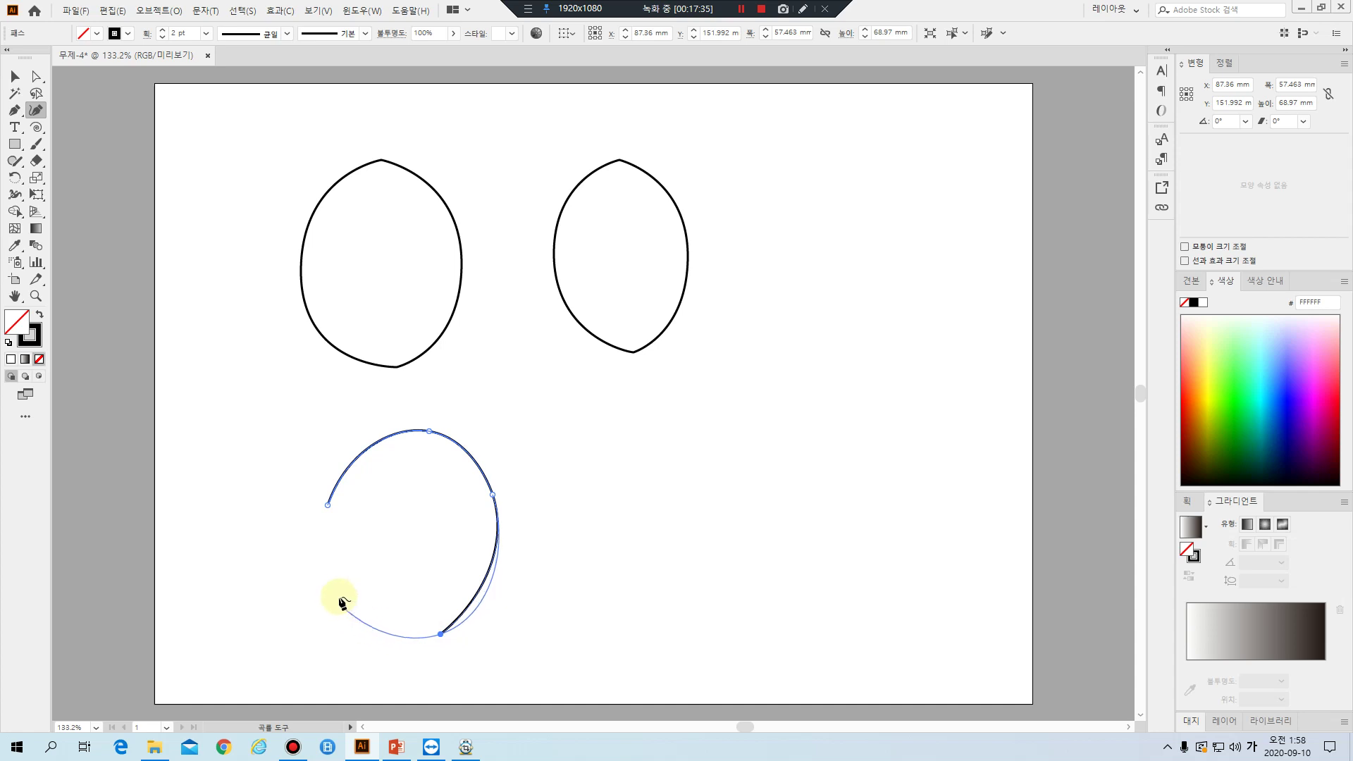
pyautogui.click(329, 506)
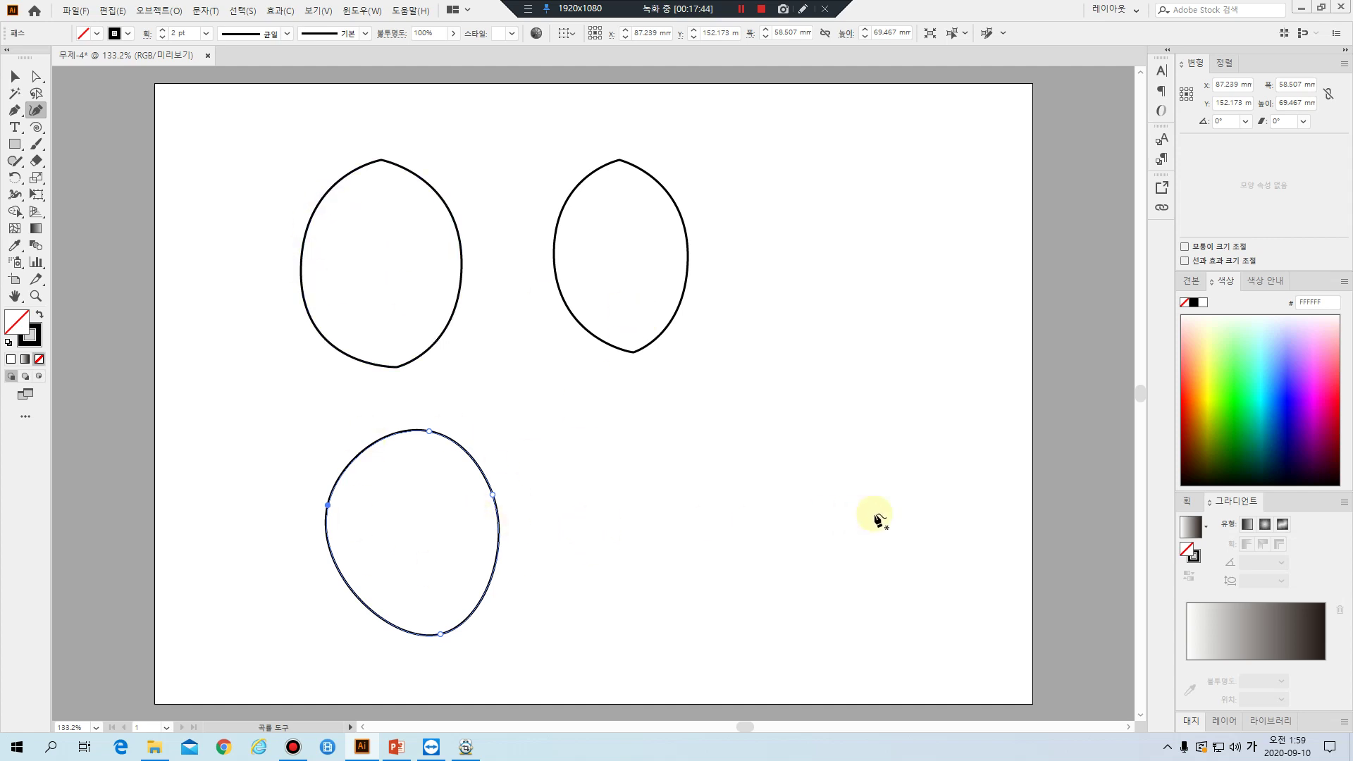
# Draw another closed four-anchor Curvature tool shape about 54 mm wide and 62 mm tall, to the right of the egg shape
pyautogui.click(610, 498)
pyautogui.click(686, 418)
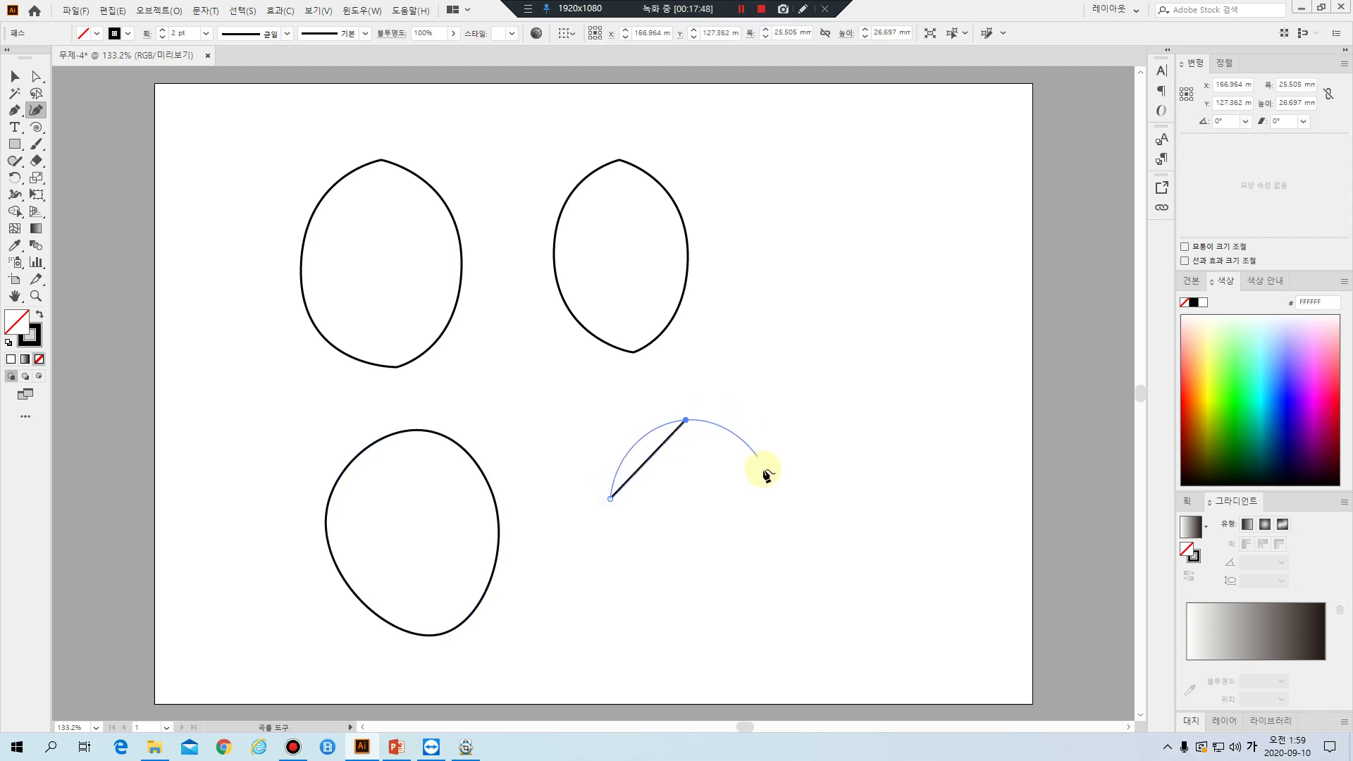
pyautogui.click(765, 489)
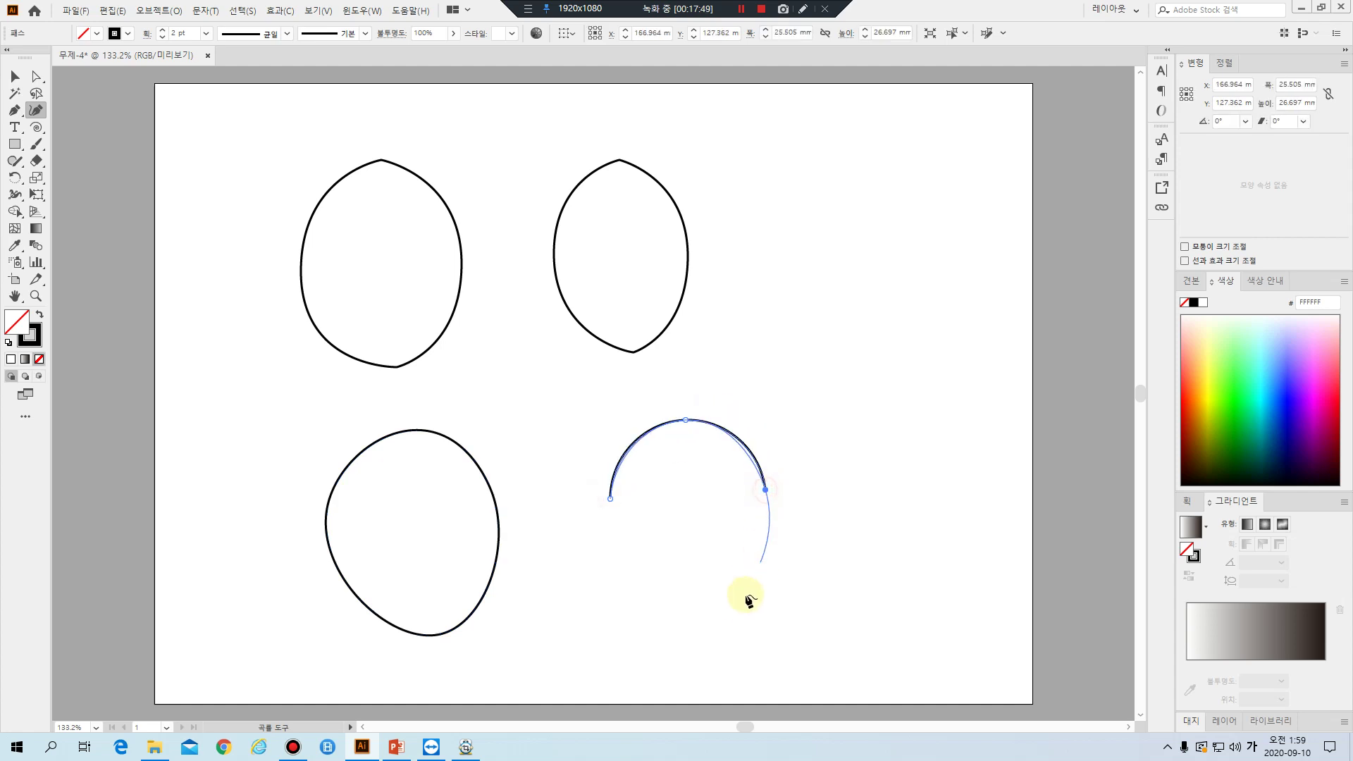
pyautogui.click(710, 603)
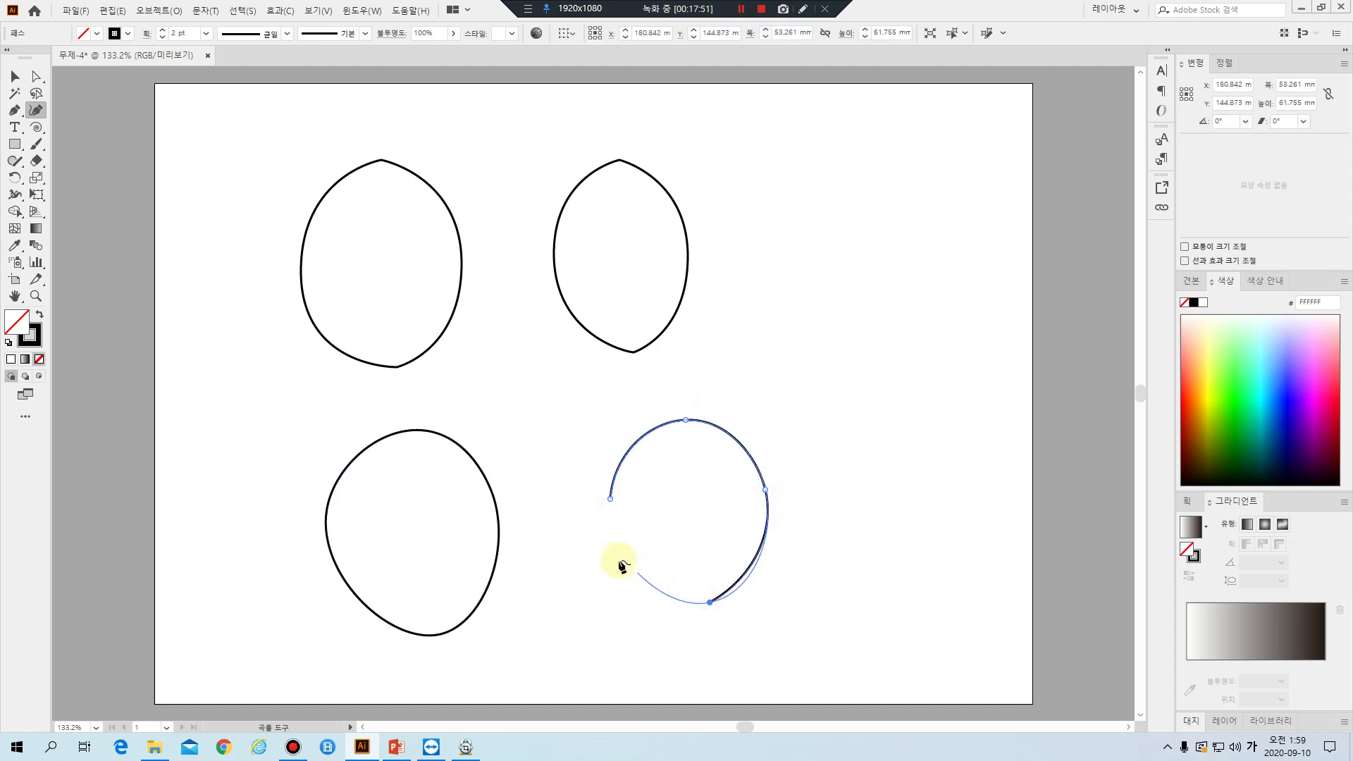
pyautogui.click(610, 499)
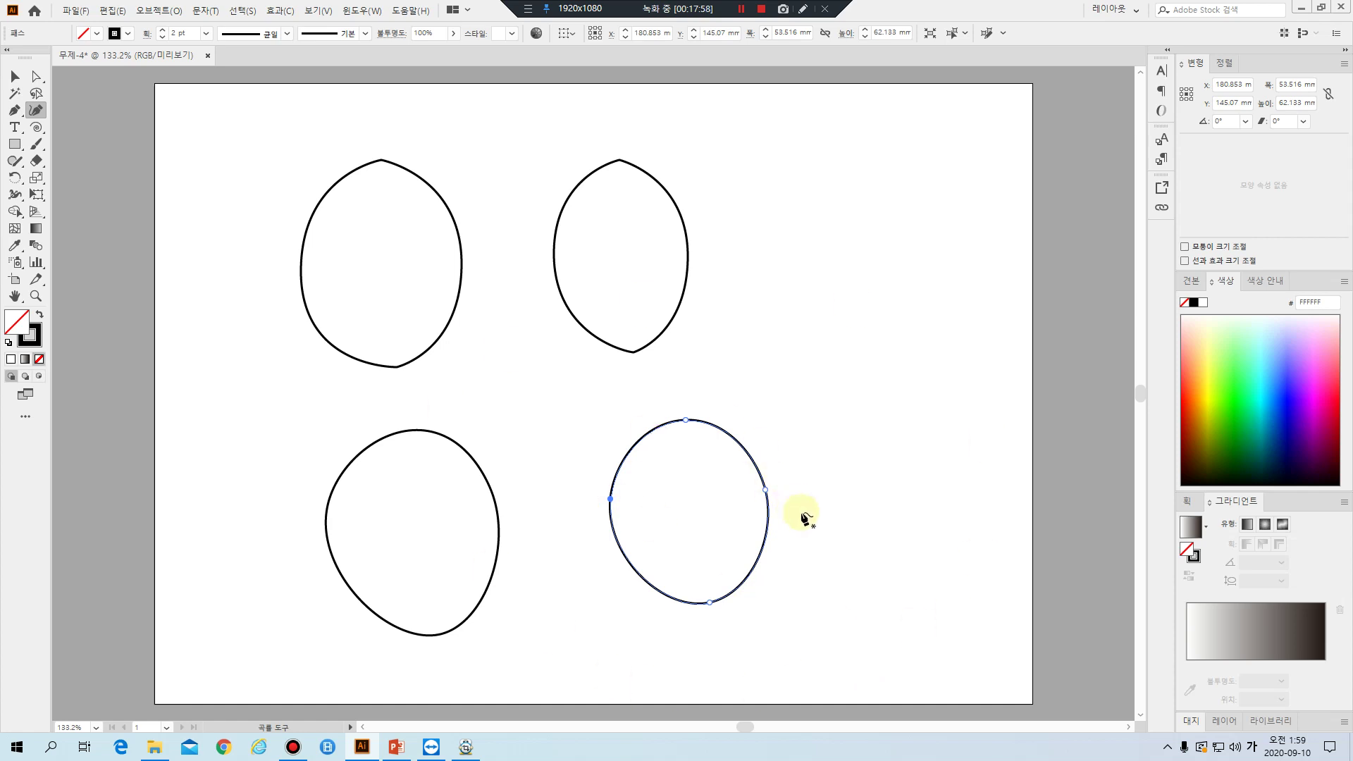
# Select all four rounded shapes together and delete them from the artboard
pyautogui.press('v')
pyautogui.click(765, 381)
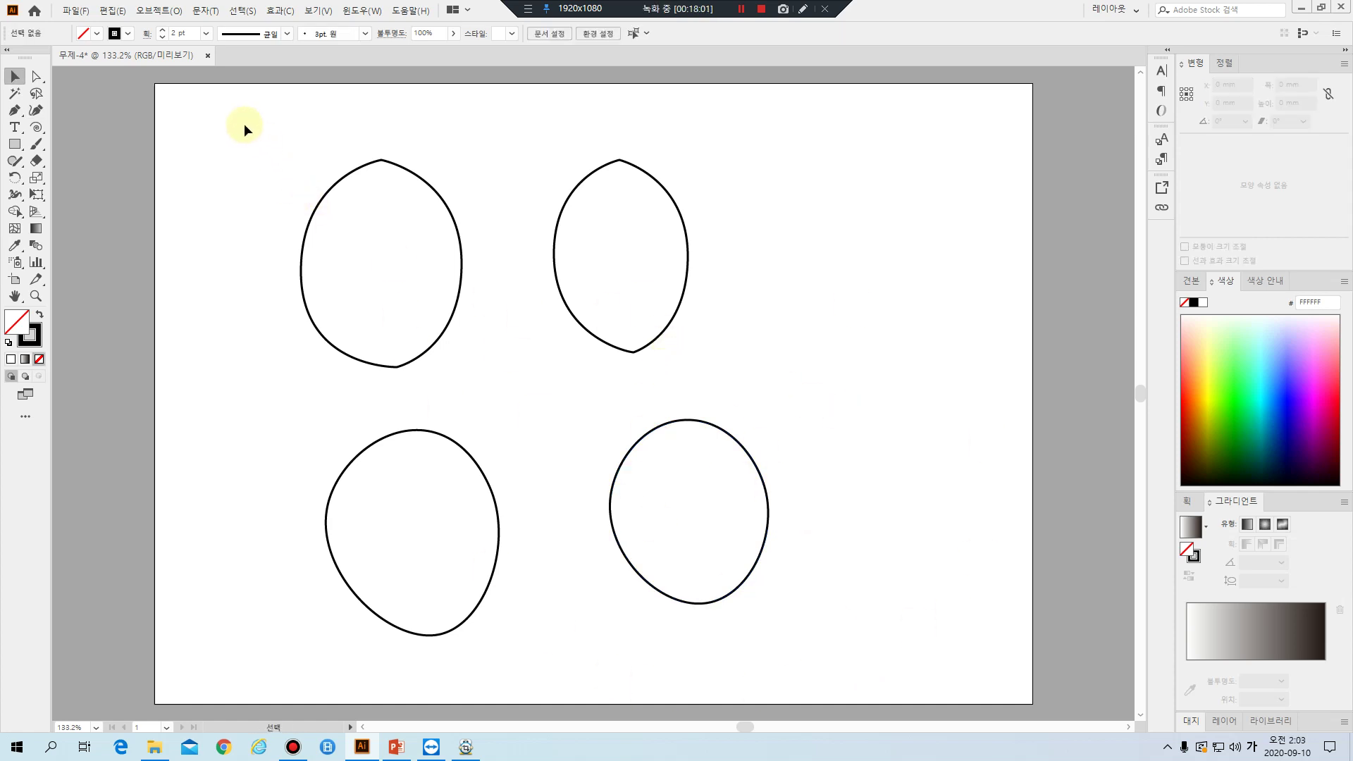
pyautogui.moveTo(243, 124); pyautogui.dragTo(805, 649)
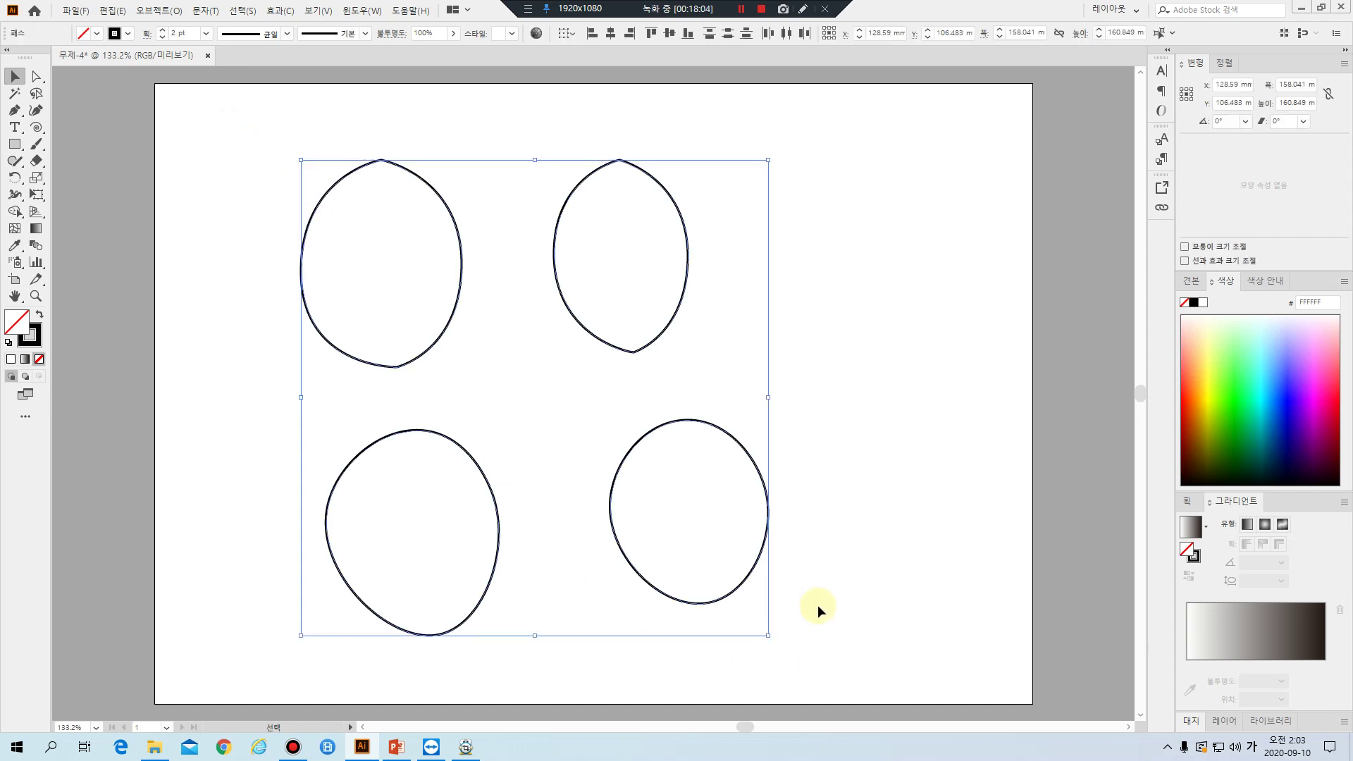
pyautogui.press('Delete')
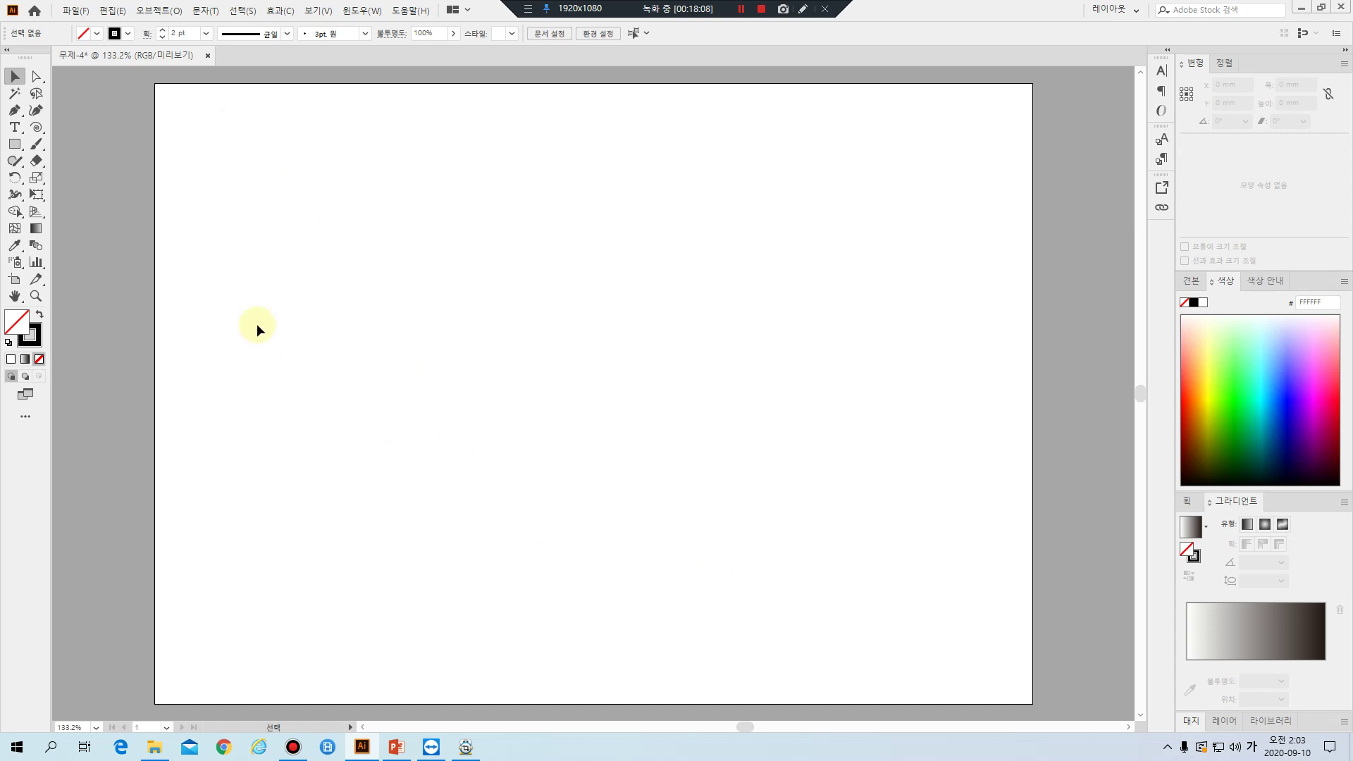
# Draw an open zigzag of six straight segments with three peaks, about 198 mm wide, across the artboard's upper part with the Pen tool and end the path
pyautogui.click(13, 111)
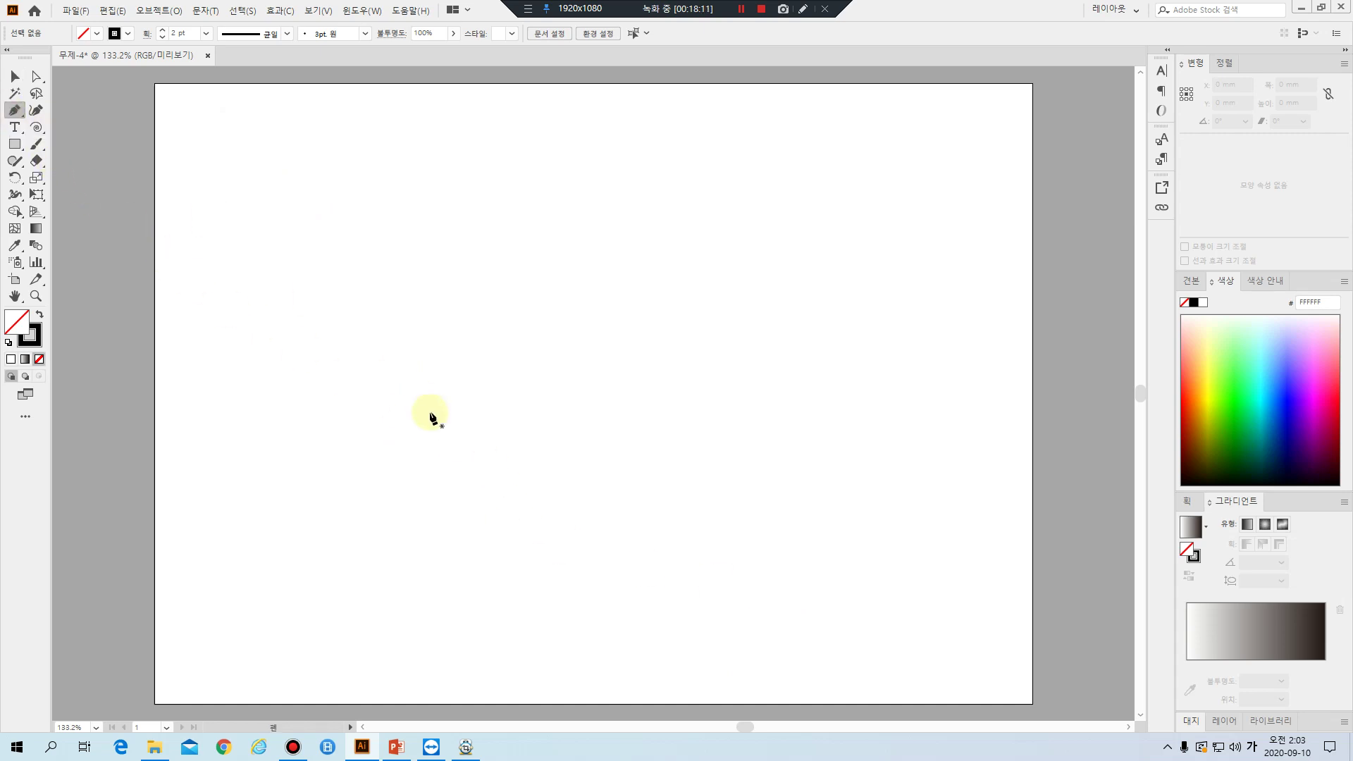
pyautogui.click(299, 270)
pyautogui.click(418, 203)
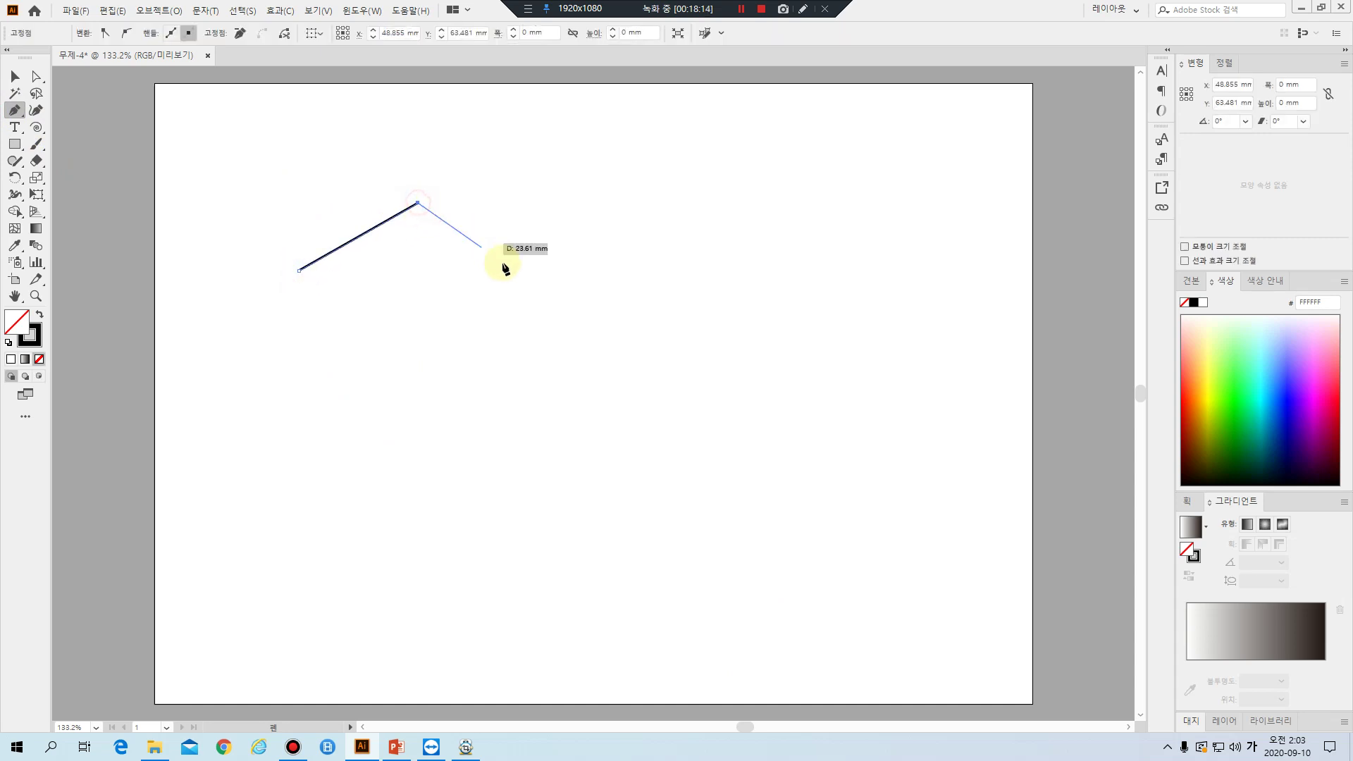
pyautogui.click(525, 274)
pyautogui.click(619, 213)
pyautogui.click(694, 272)
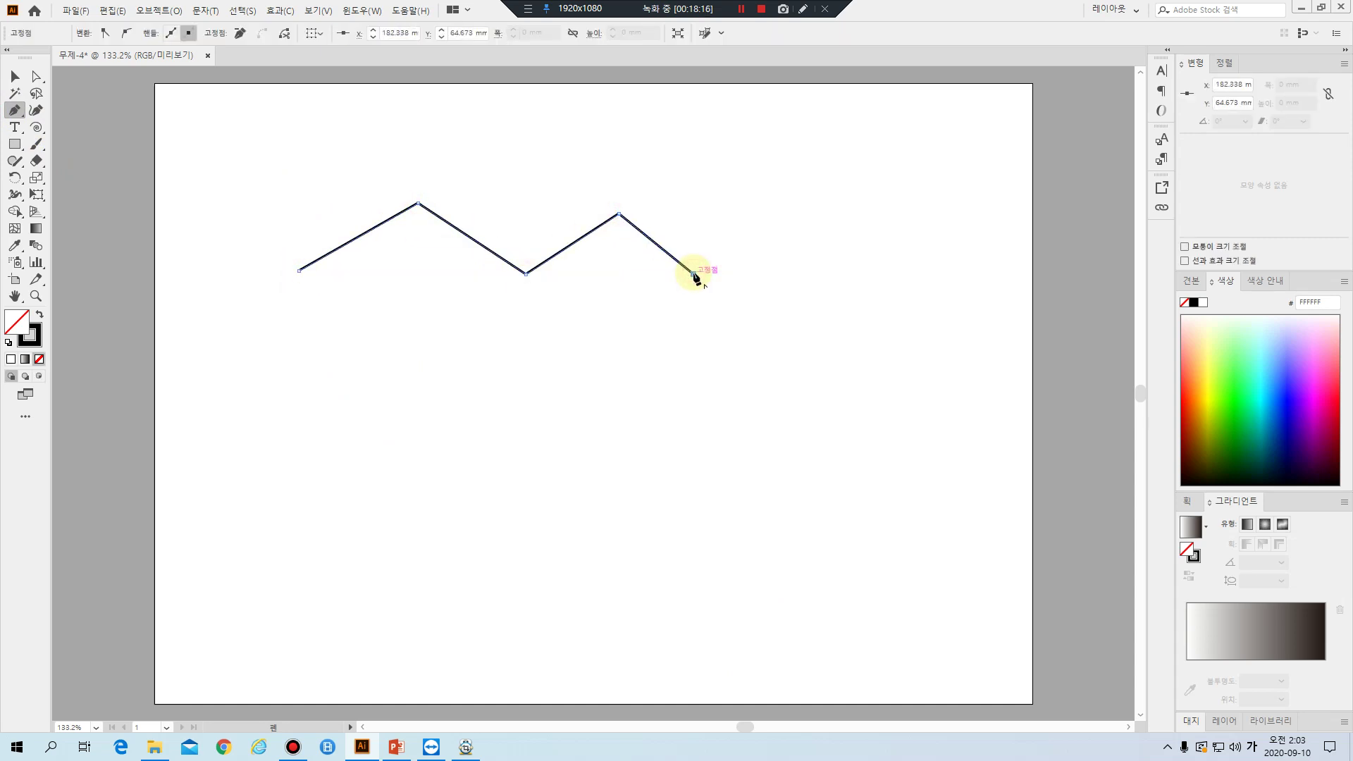
pyautogui.click(815, 227)
pyautogui.click(882, 274)
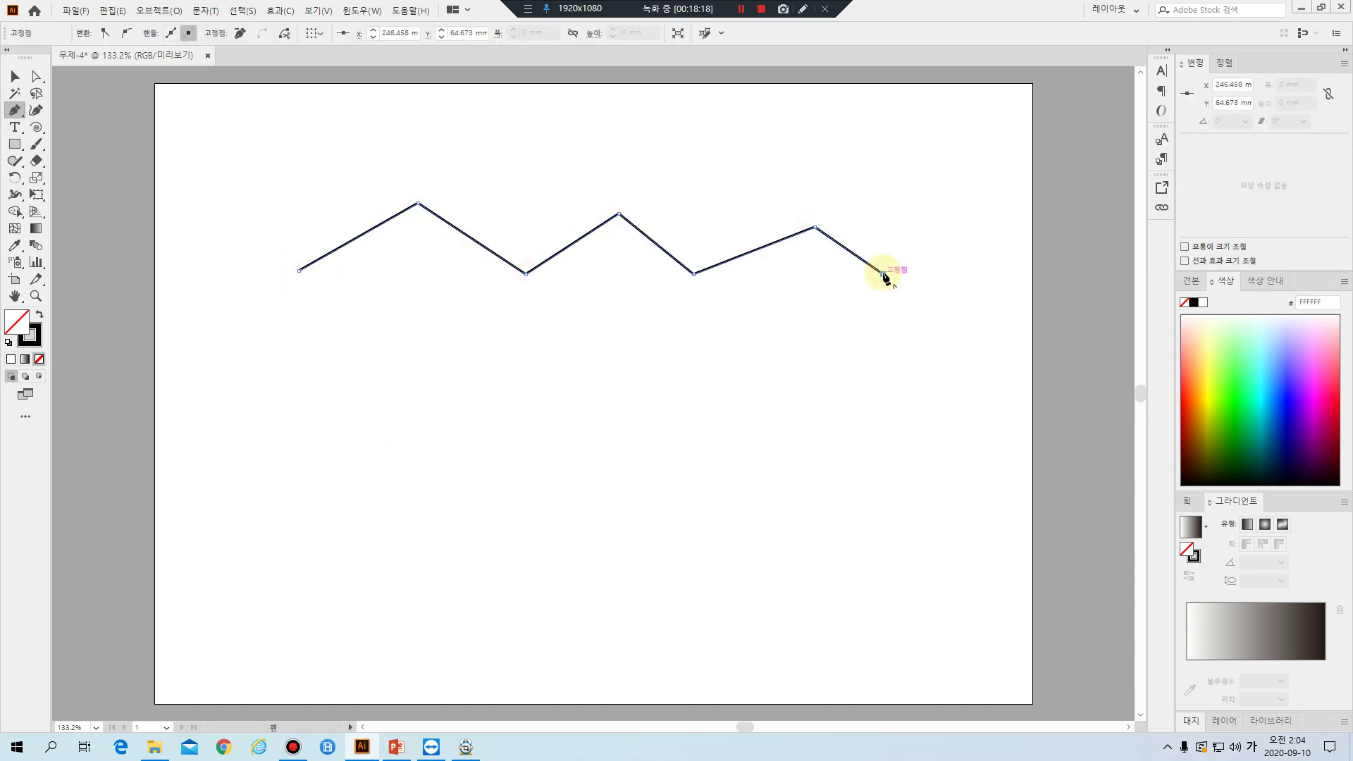
pyautogui.keyDown('ctrl'); pyautogui.click(908, 329); pyautogui.keyUp('ctrl')
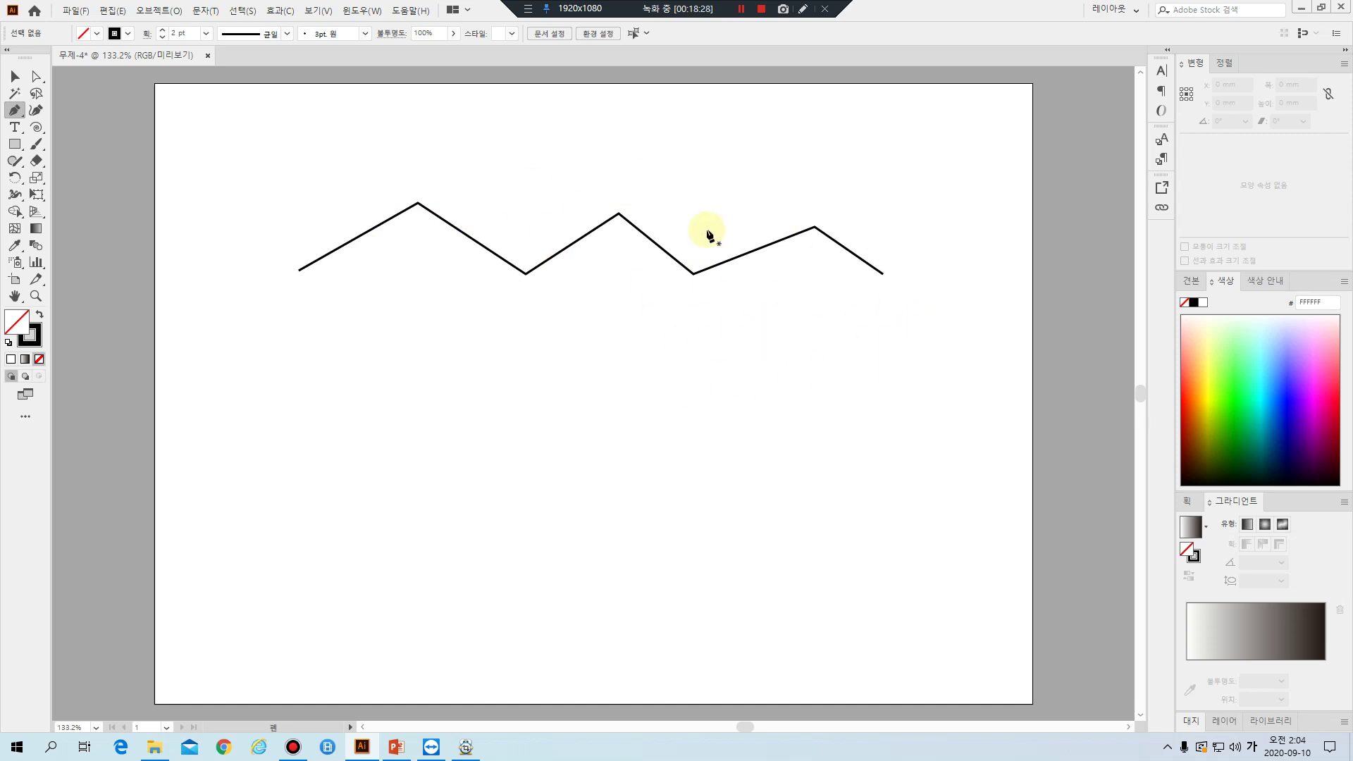
# Move the zigzag line down to the lower part of the artboard, centred at about X 131.2 mm, Y 145.6 mm, and deselect it
pyautogui.click(14, 76)
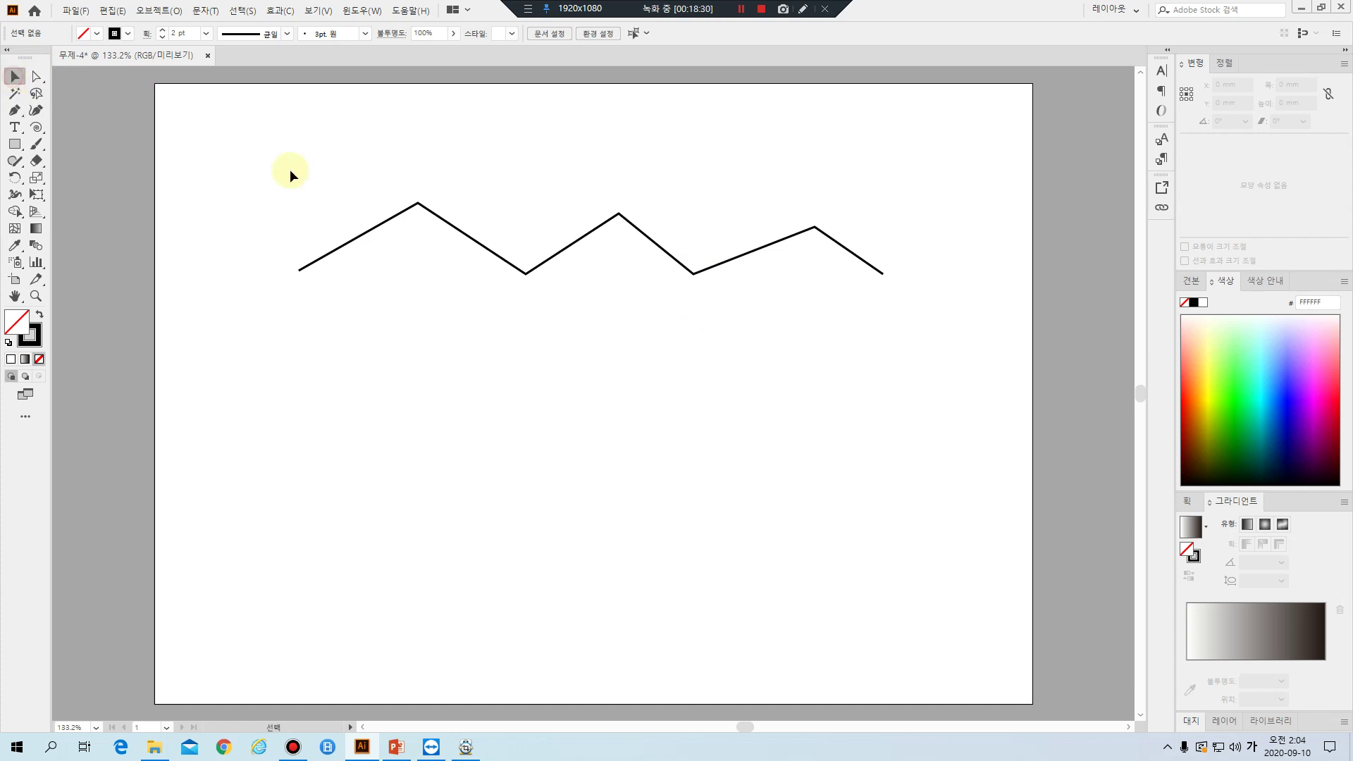
pyautogui.click(527, 271)
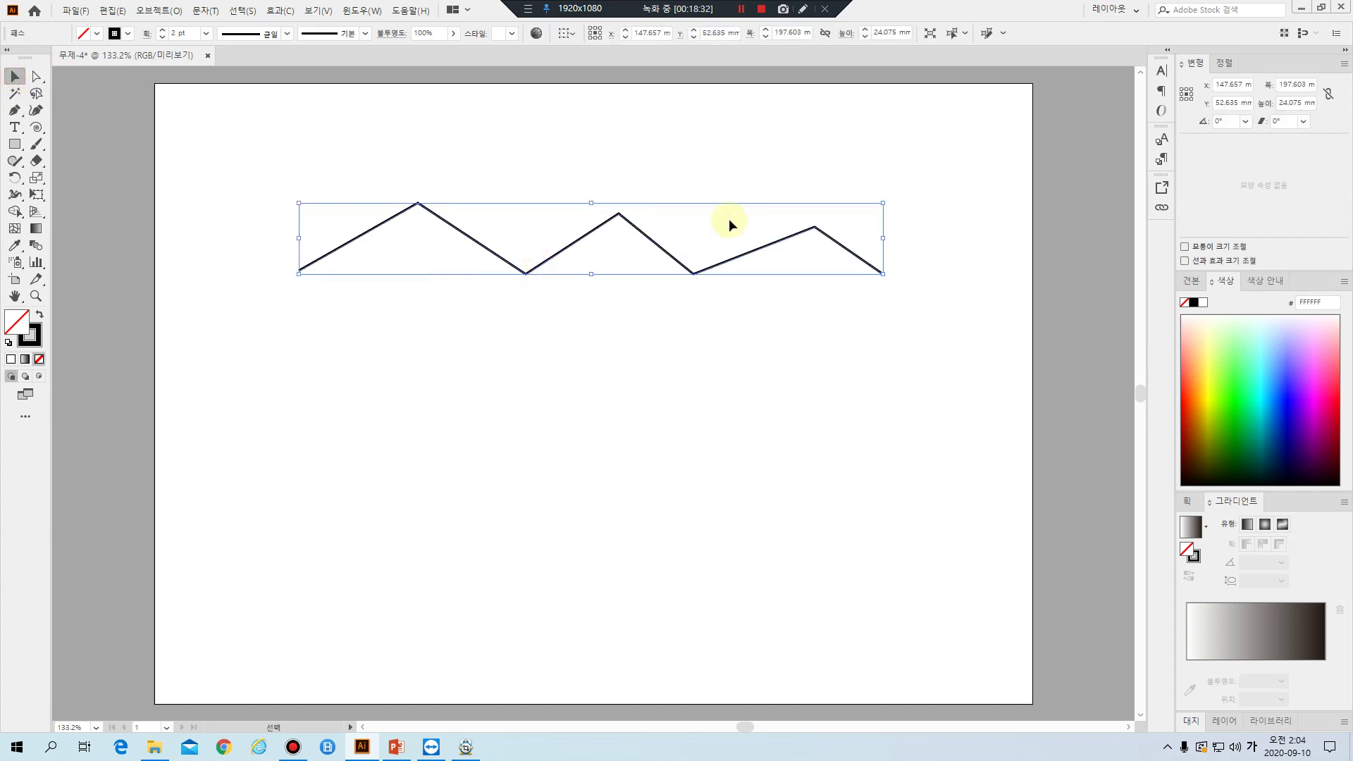
pyautogui.moveTo(546, 265); pyautogui.dragTo(499, 536)
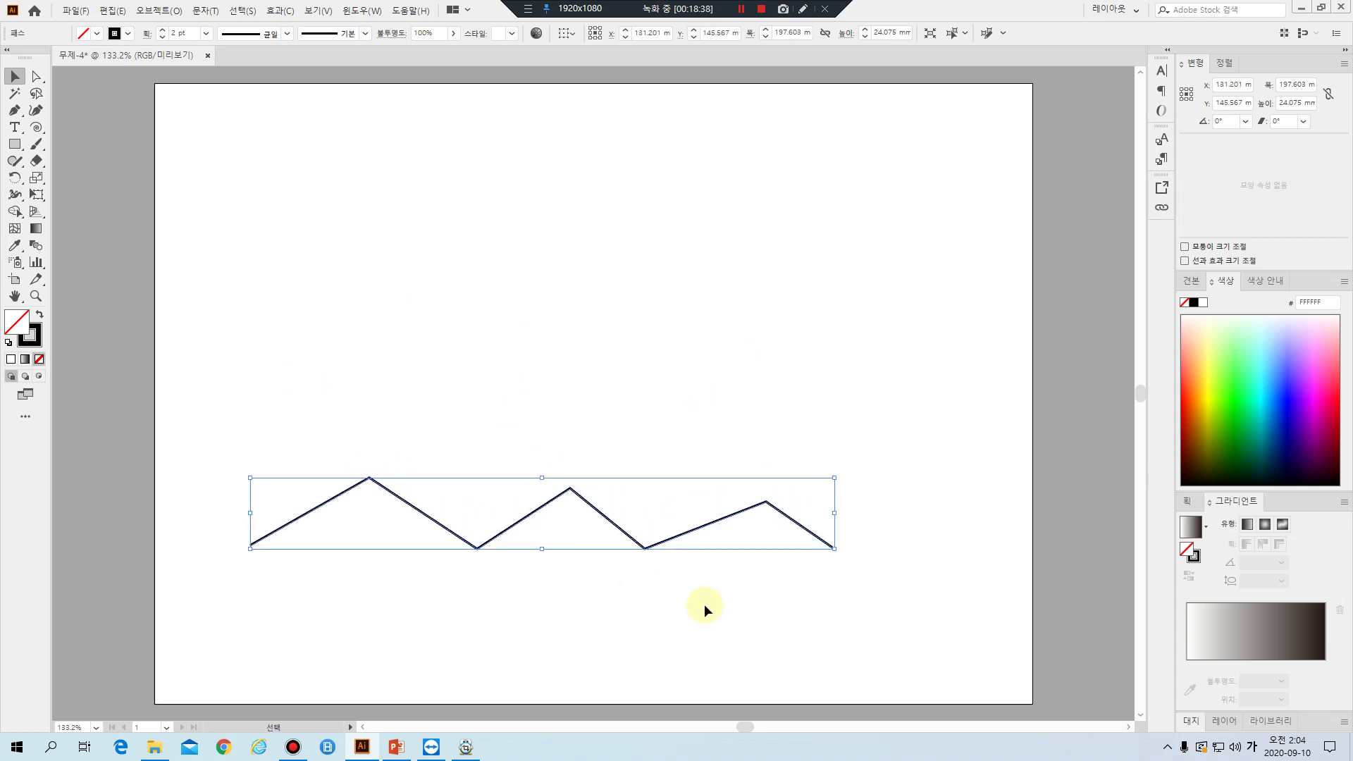
pyautogui.click(655, 636)
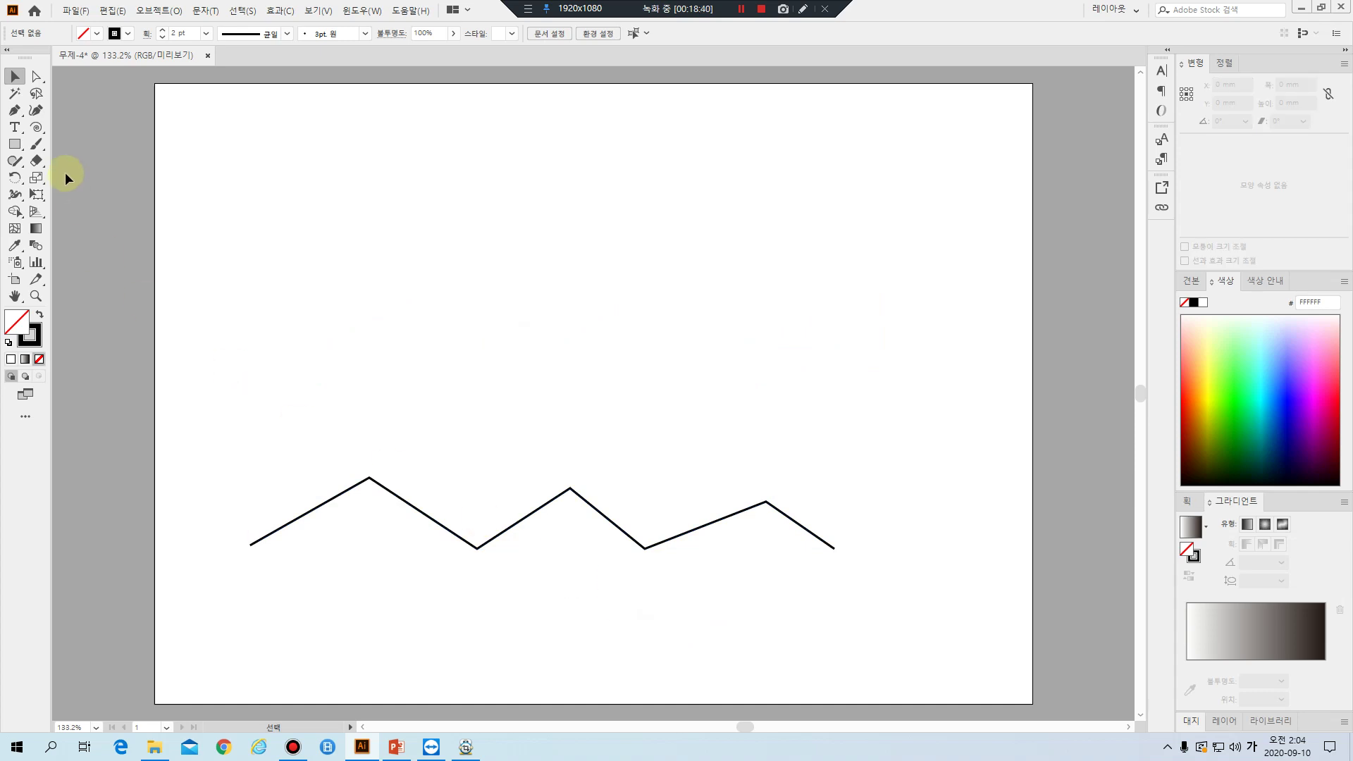
# Draw a closed four-anchor oval about 36 mm wide and 41 mm tall with the Pen tool, above the zigzag's first peak
pyautogui.click(15, 111)
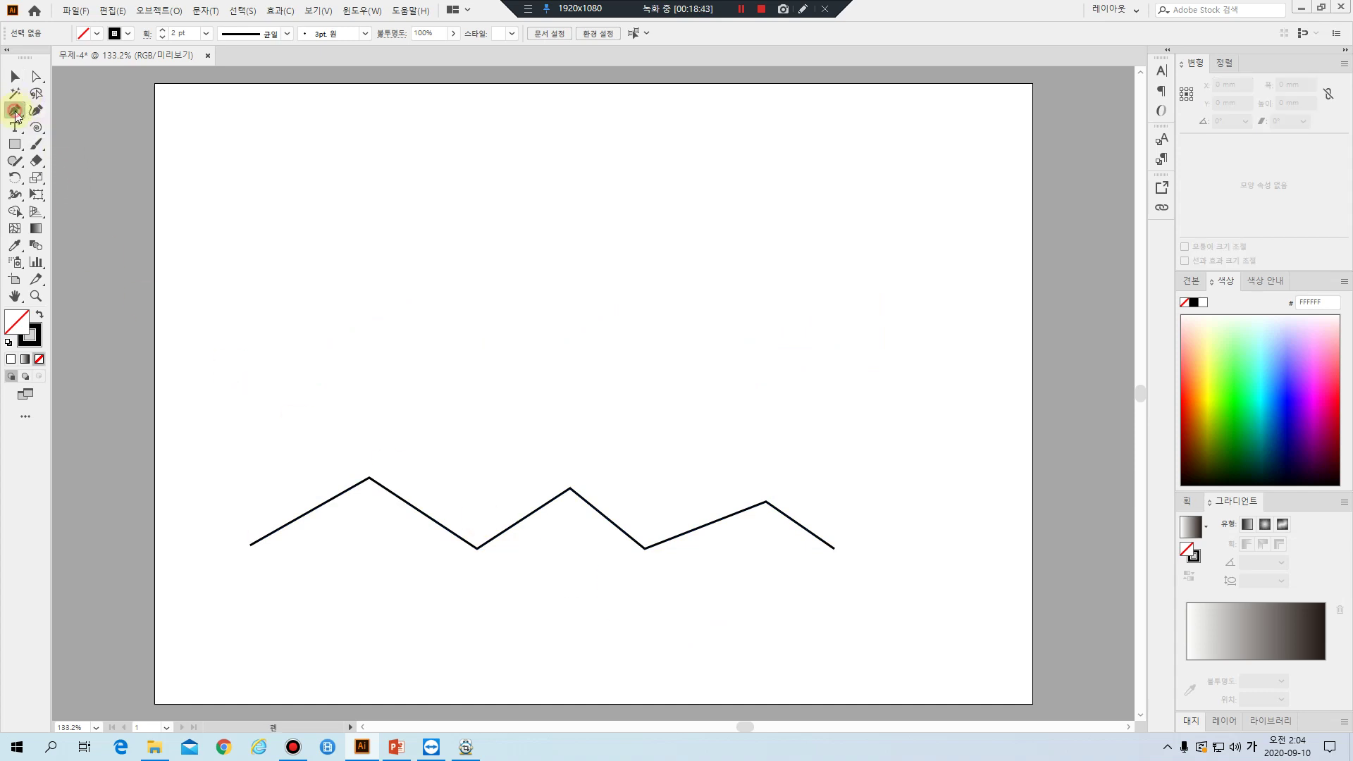
pyautogui.click(354, 312)
pyautogui.moveTo(302, 371); pyautogui.dragTo(383, 438)
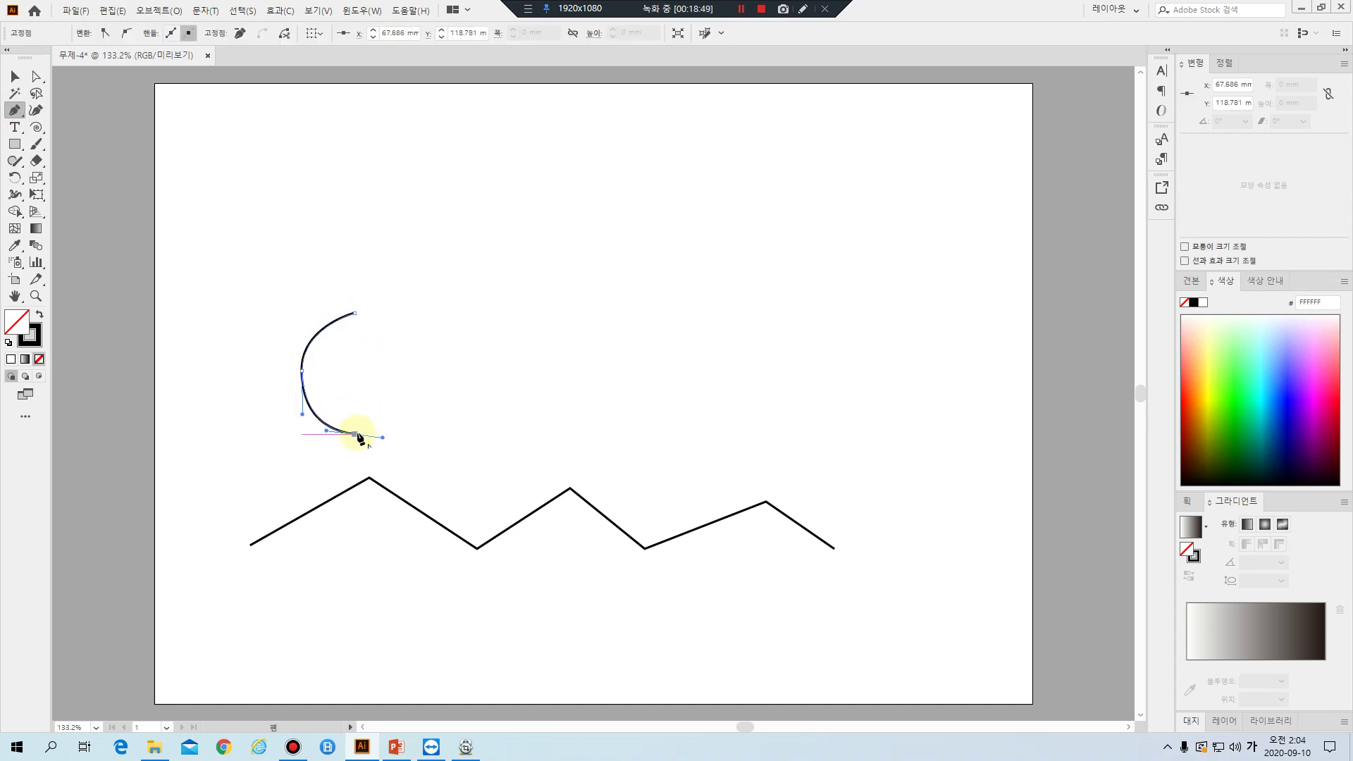
pyautogui.moveTo(409, 381); pyautogui.dragTo(357, 311)
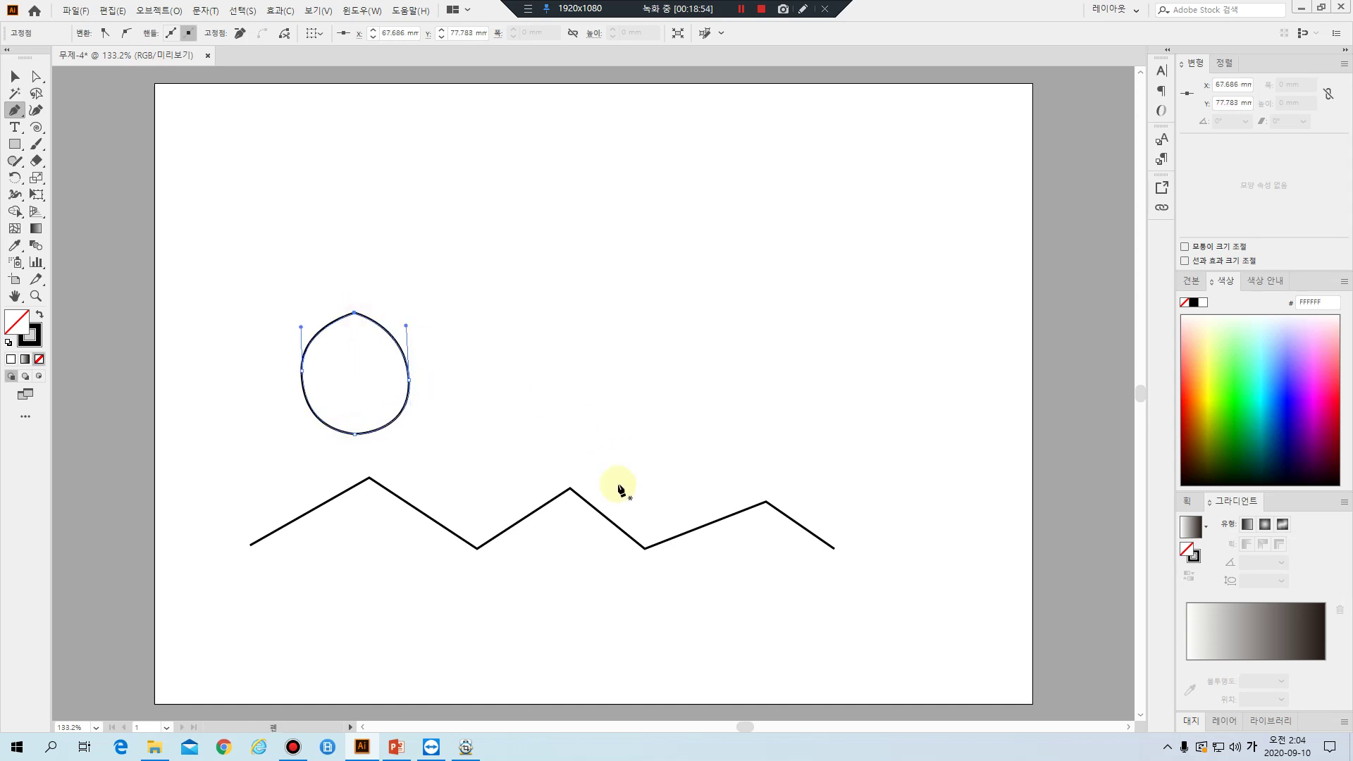
# Select the oval and the zigzag together and move them up, centred at about X 137.7 mm, Y 50.9 mm
pyautogui.click(15, 76)
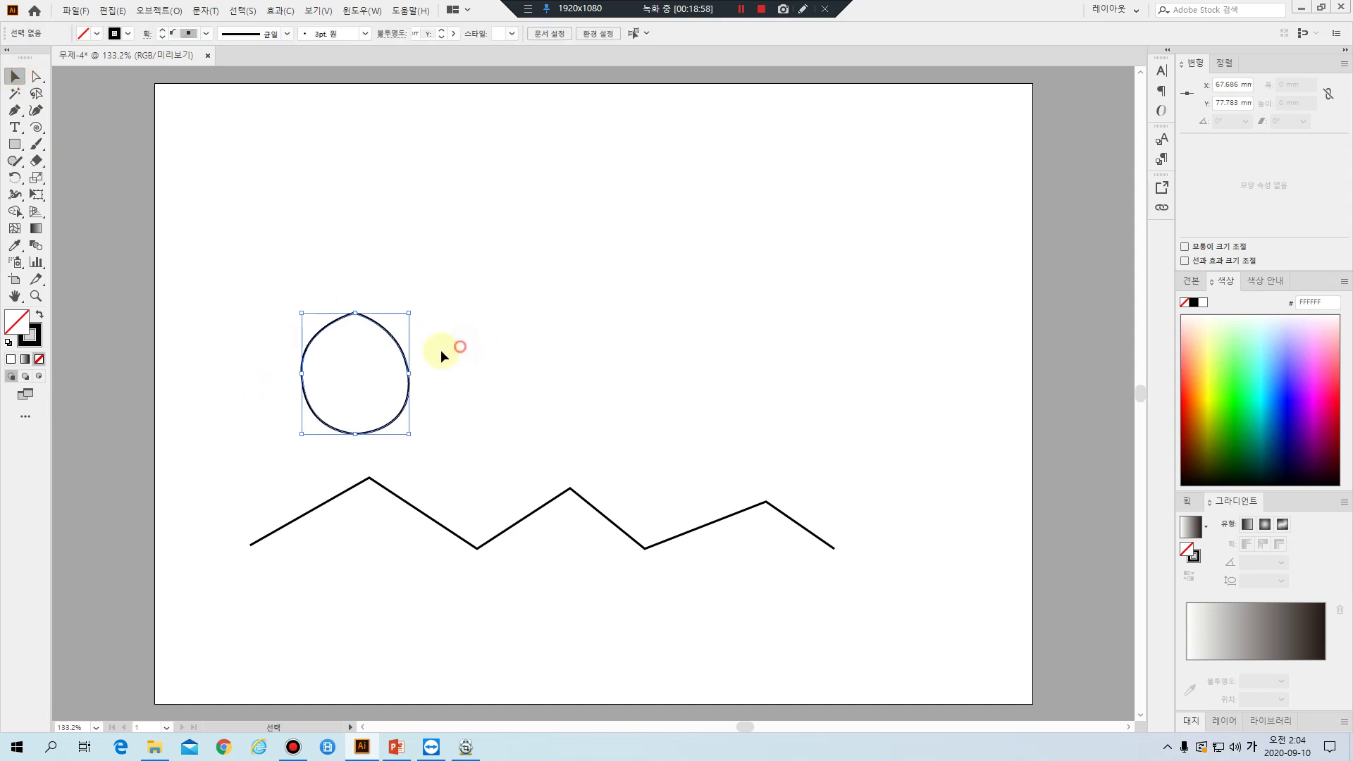
pyautogui.moveTo(213, 277); pyautogui.dragTo(462, 590)
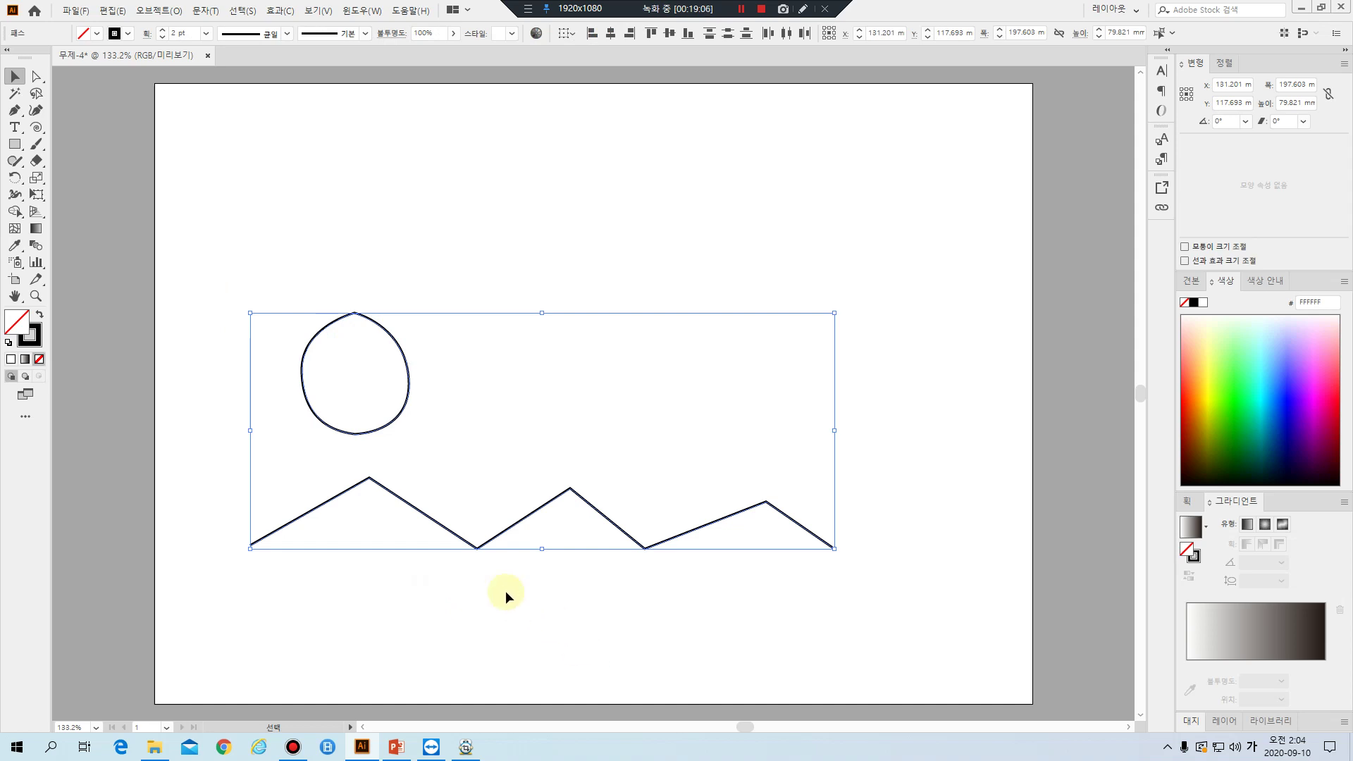
pyautogui.moveTo(405, 388); pyautogui.dragTo(424, 190)
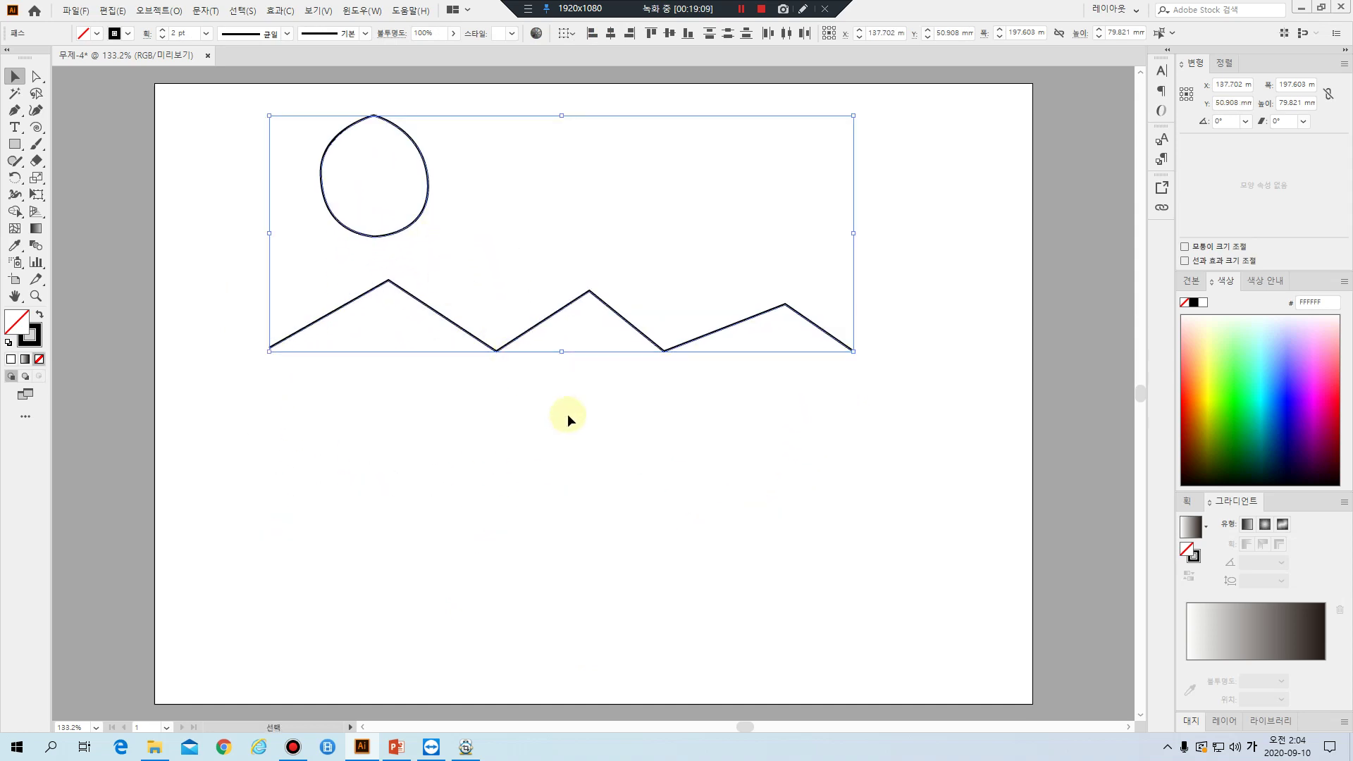
pyautogui.click(568, 413)
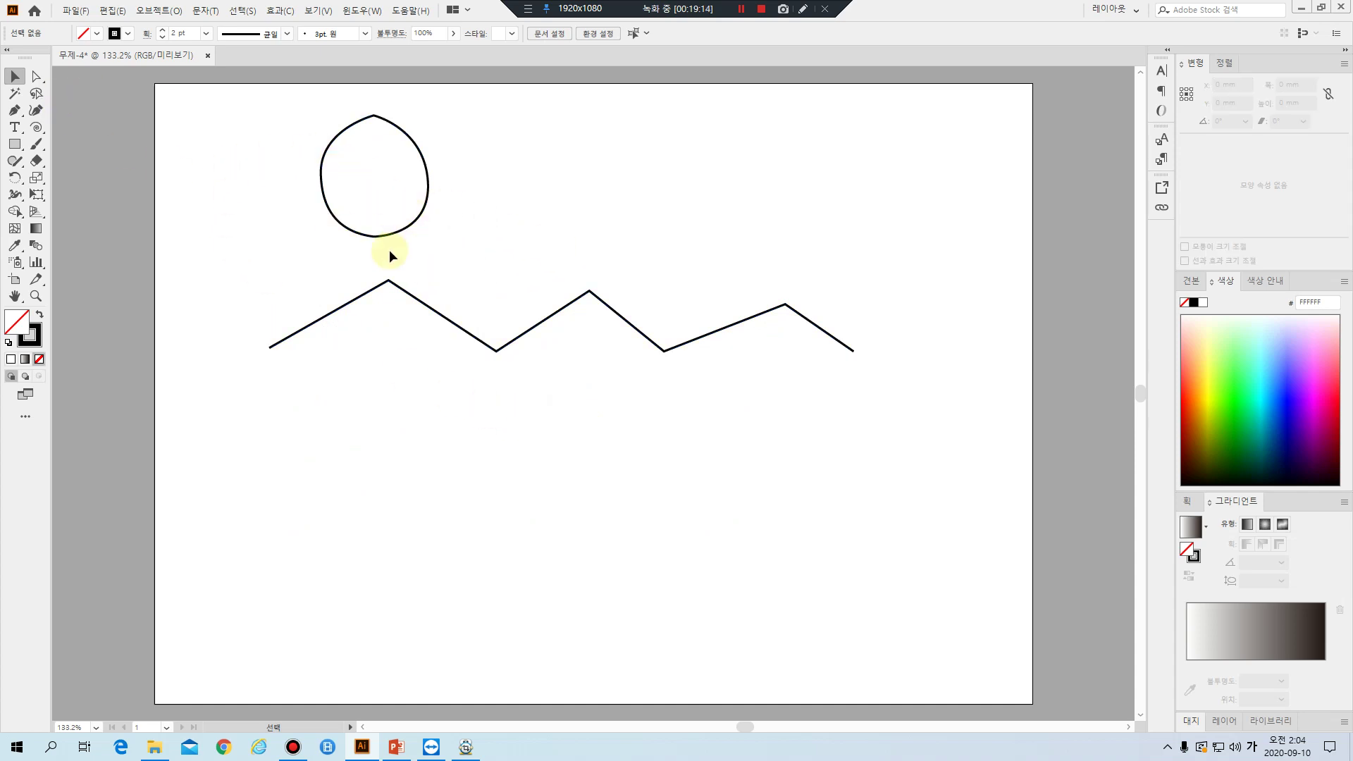
# Move only the oval about 15 mm to the left at the same height and deselect it
pyautogui.click(15, 75)
pyautogui.moveTo(378, 233); pyautogui.dragTo(411, 298)
pyautogui.click(476, 268)
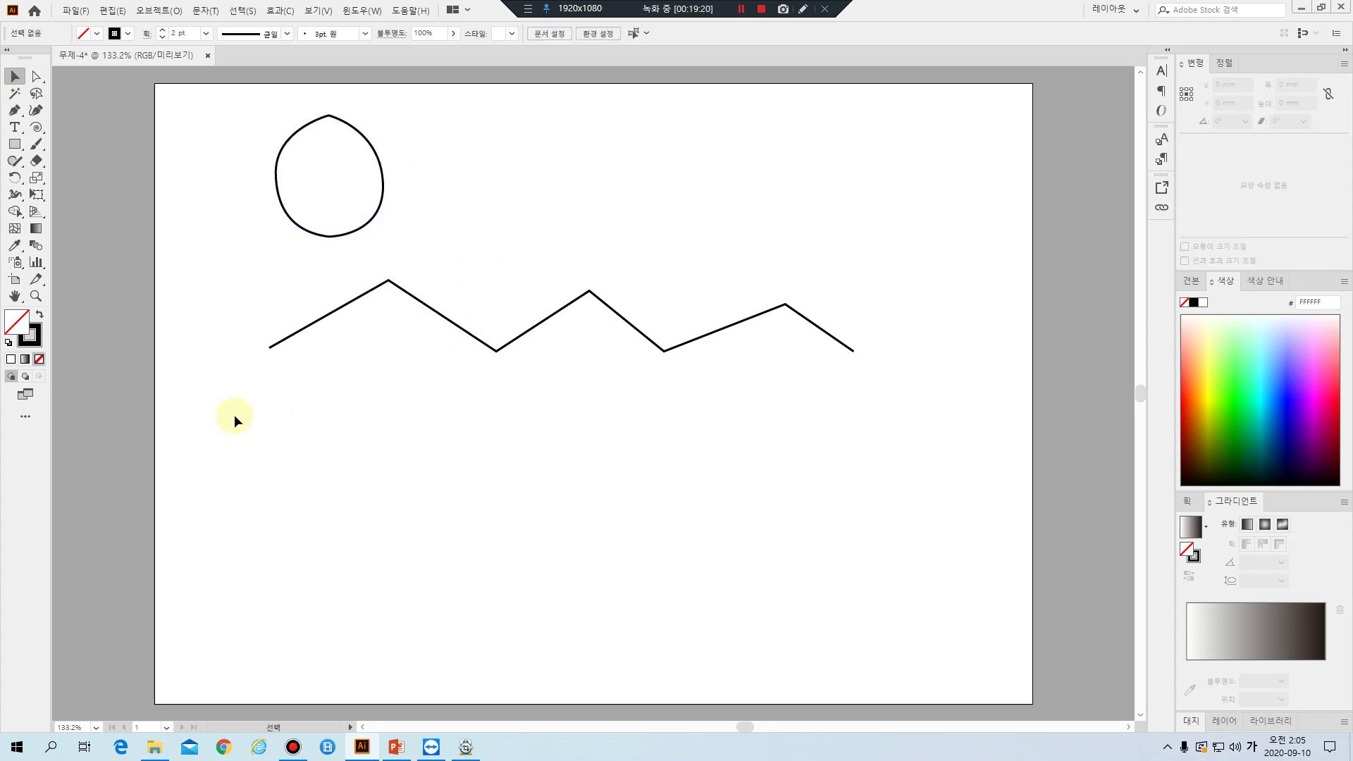
# Draw an open smooth wave with three crests and two troughs, about 195 mm wide, below the zigzag with the Pen tool and end the path
pyautogui.click(15, 110)
pyautogui.moveTo(257, 448)
pyautogui.mouseDown()
pyautogui.moveTo(323, 386)
pyautogui.moveTo(384, 398)
pyautogui.mouseUp()
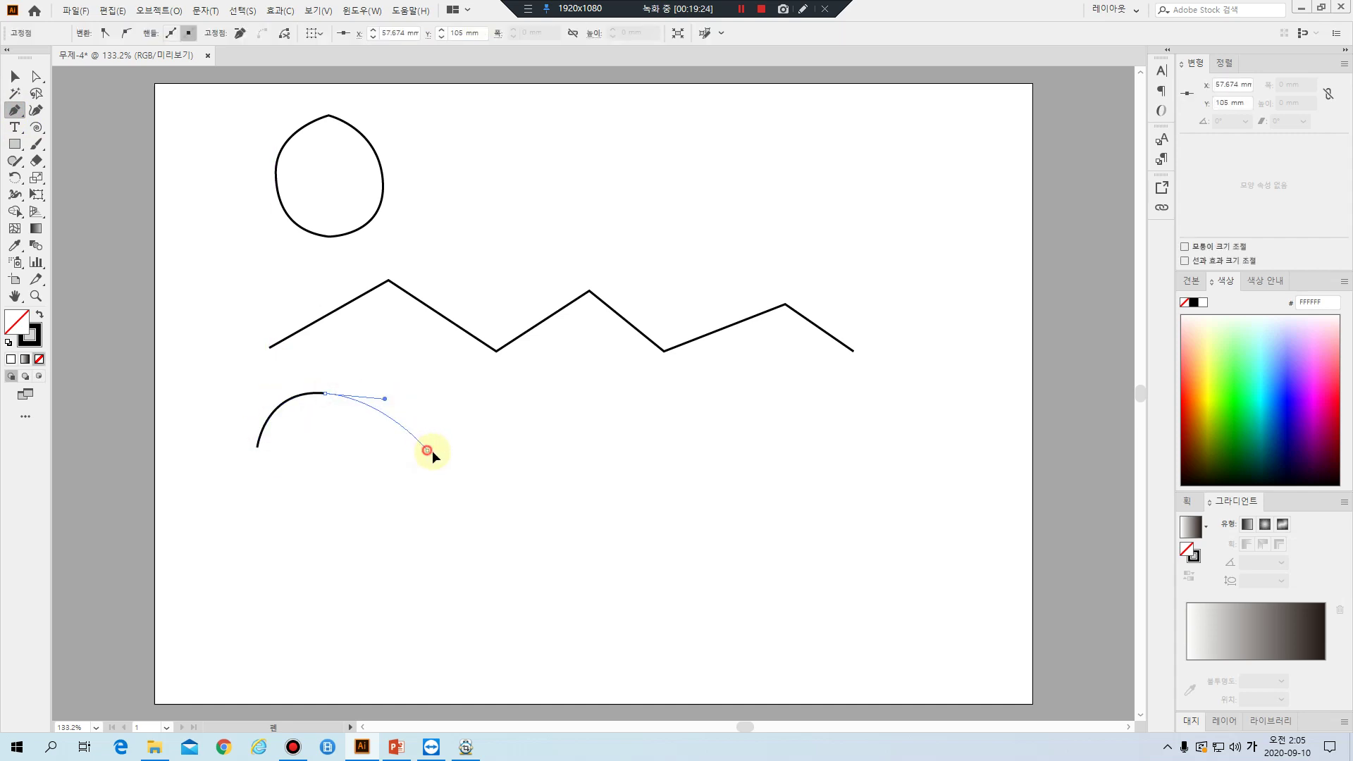
pyautogui.moveTo(427, 449); pyautogui.dragTo(464, 454)
pyautogui.moveTo(533, 396); pyautogui.dragTo(581, 393)
pyautogui.moveTo(639, 445); pyautogui.dragTo(694, 447)
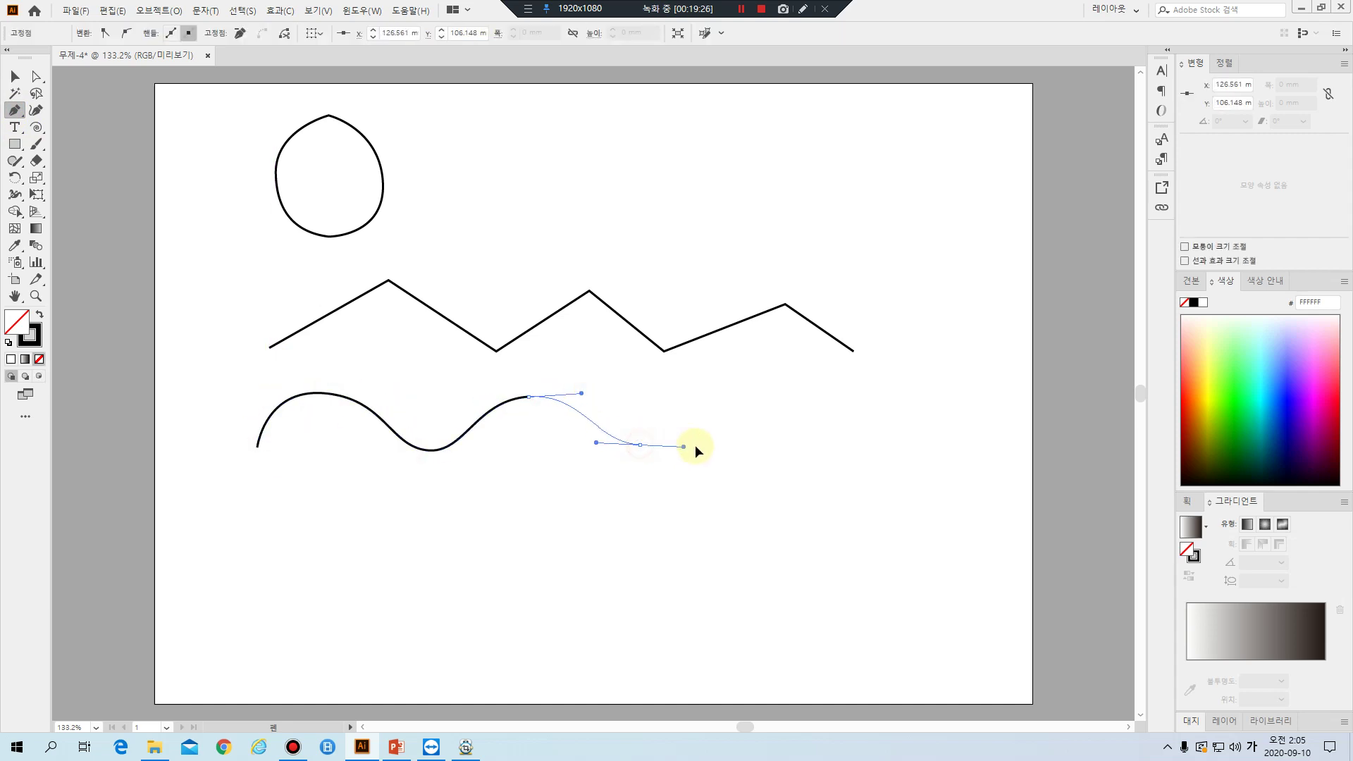
pyautogui.moveTo(735, 396); pyautogui.dragTo(776, 392)
pyautogui.click(835, 442)
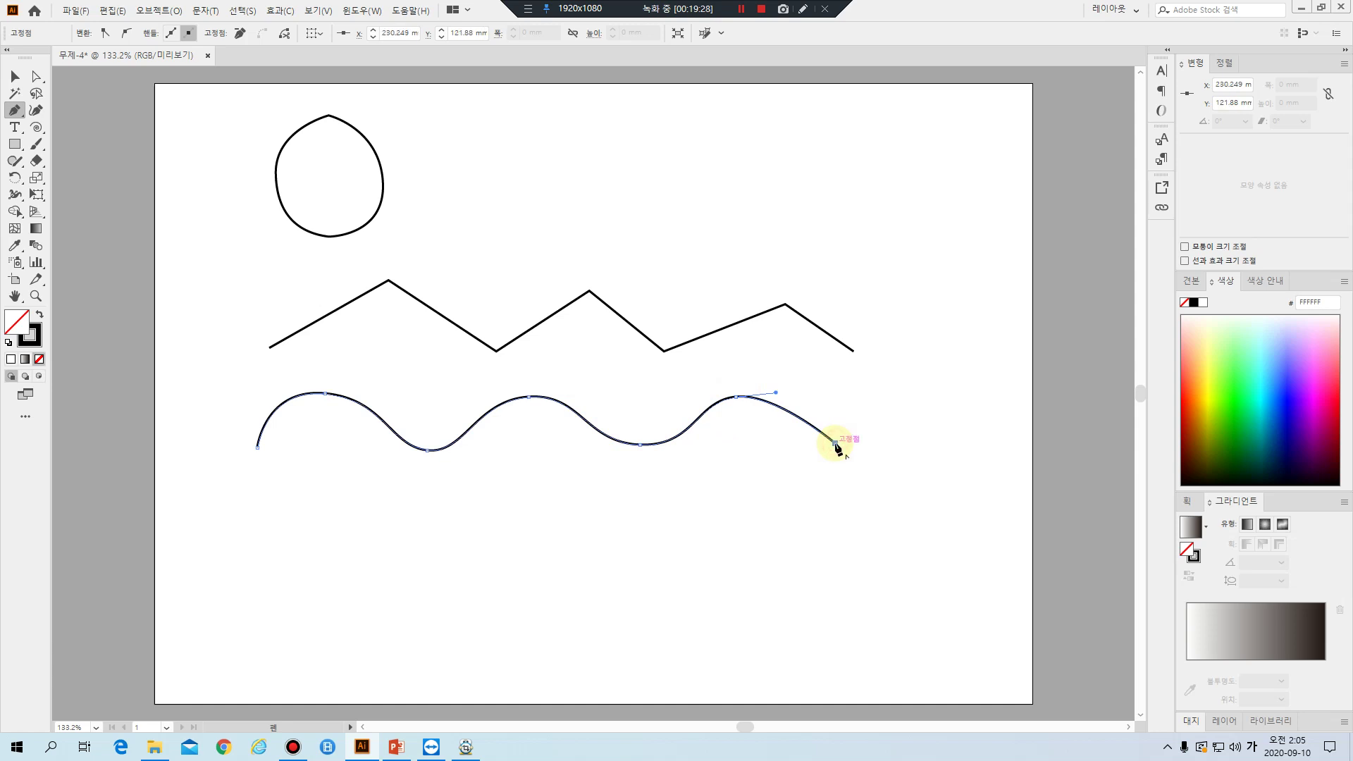
pyautogui.keyDown('ctrl'); pyautogui.click(848, 478); pyautogui.keyUp('ctrl')
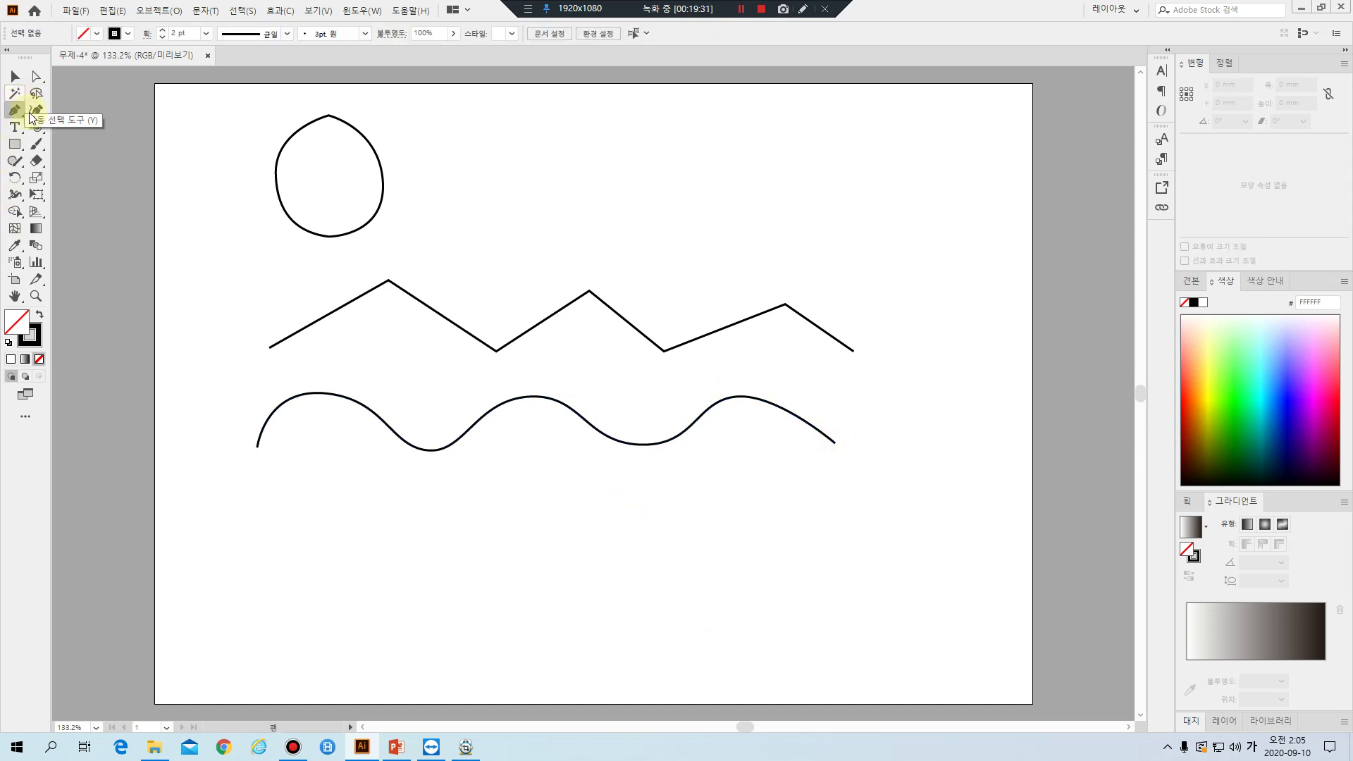
# Move only the wave's left end anchor to about X 31.7 mm, Y 140.7 mm with the Direct Selection tool
pyautogui.click(38, 81)
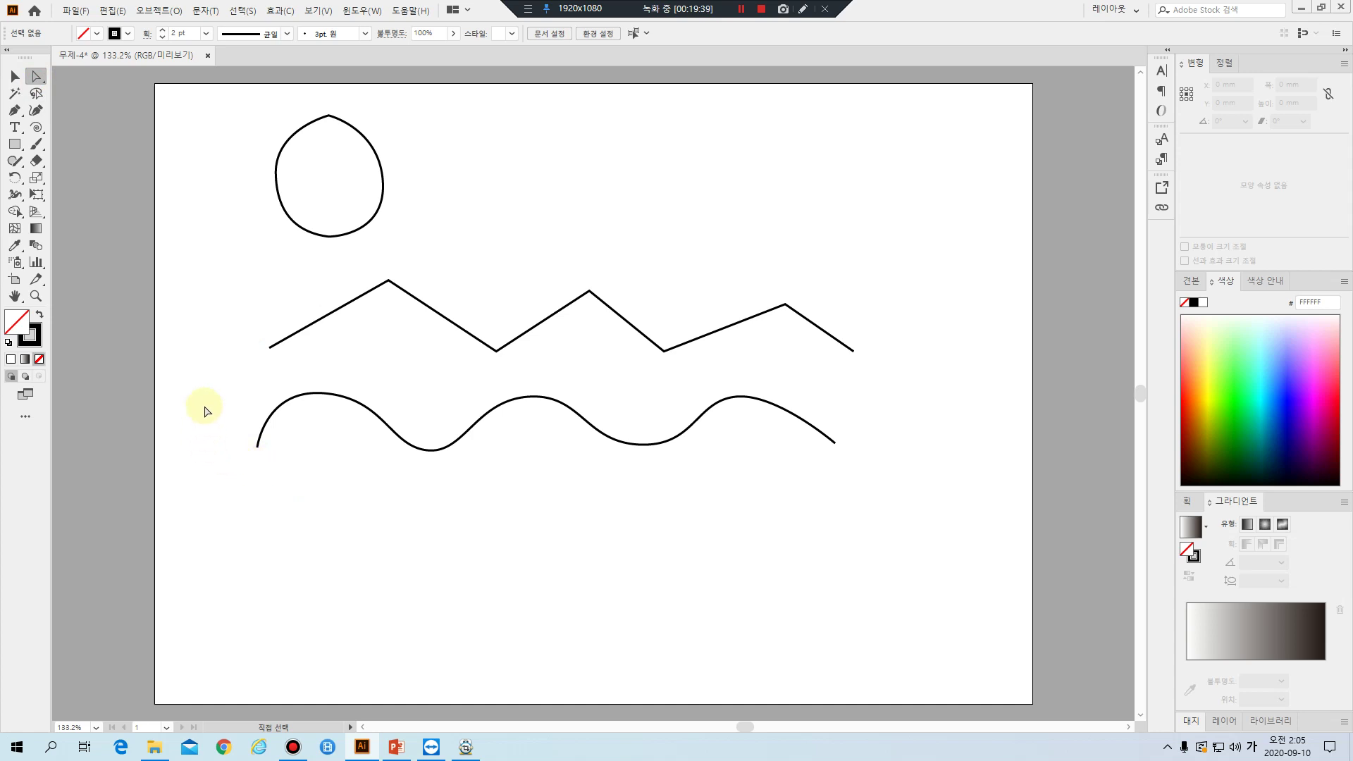
pyautogui.moveTo(242, 432); pyautogui.dragTo(265, 462)
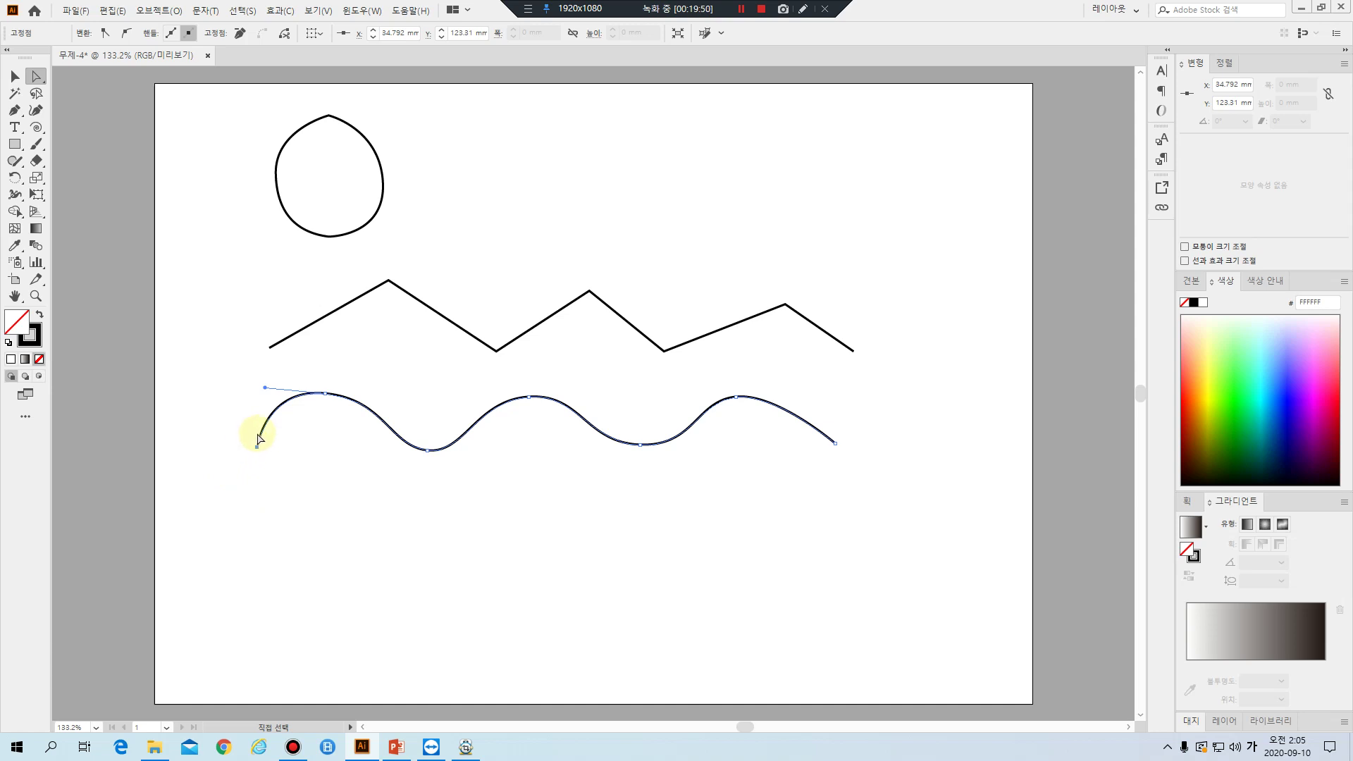
pyautogui.moveTo(255, 448); pyautogui.dragTo(253, 447)
pyautogui.moveTo(210, 446); pyautogui.dragTo(203, 444)
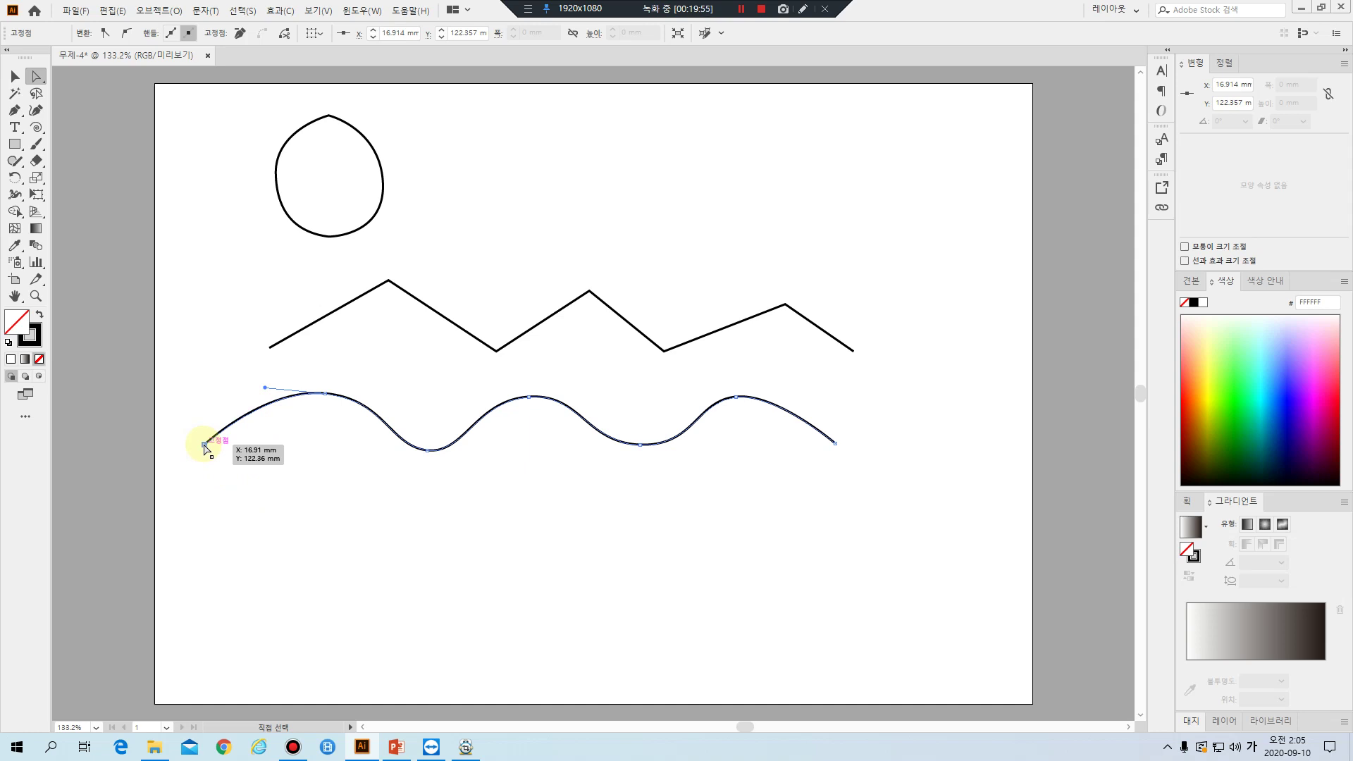
pyautogui.moveTo(204, 446); pyautogui.dragTo(247, 498)
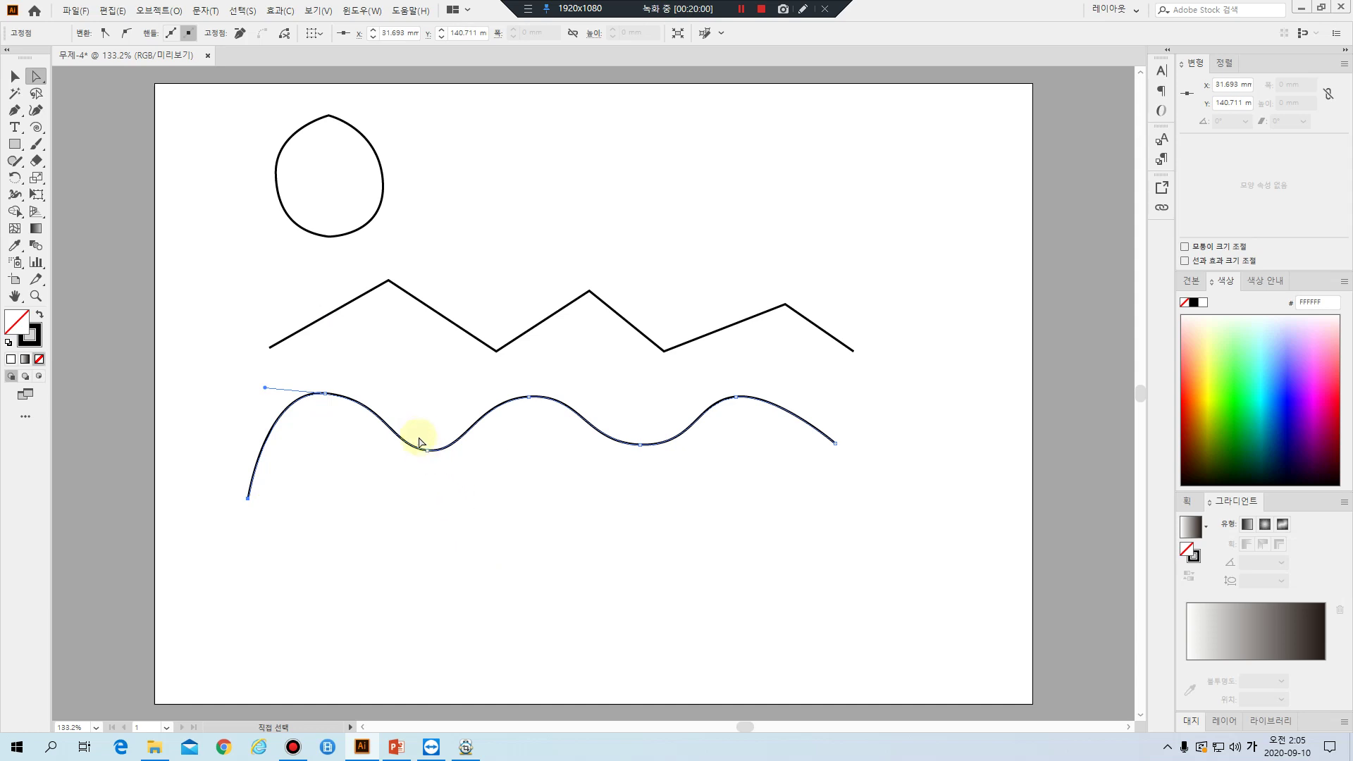
# Pull the wave's two trough anchors down, the second one to about X 161.4 mm, Y 180.3 mm, and deselect the path
pyautogui.moveTo(416, 428); pyautogui.dragTo(431, 506)
pyautogui.moveTo(625, 422); pyautogui.dragTo(632, 615)
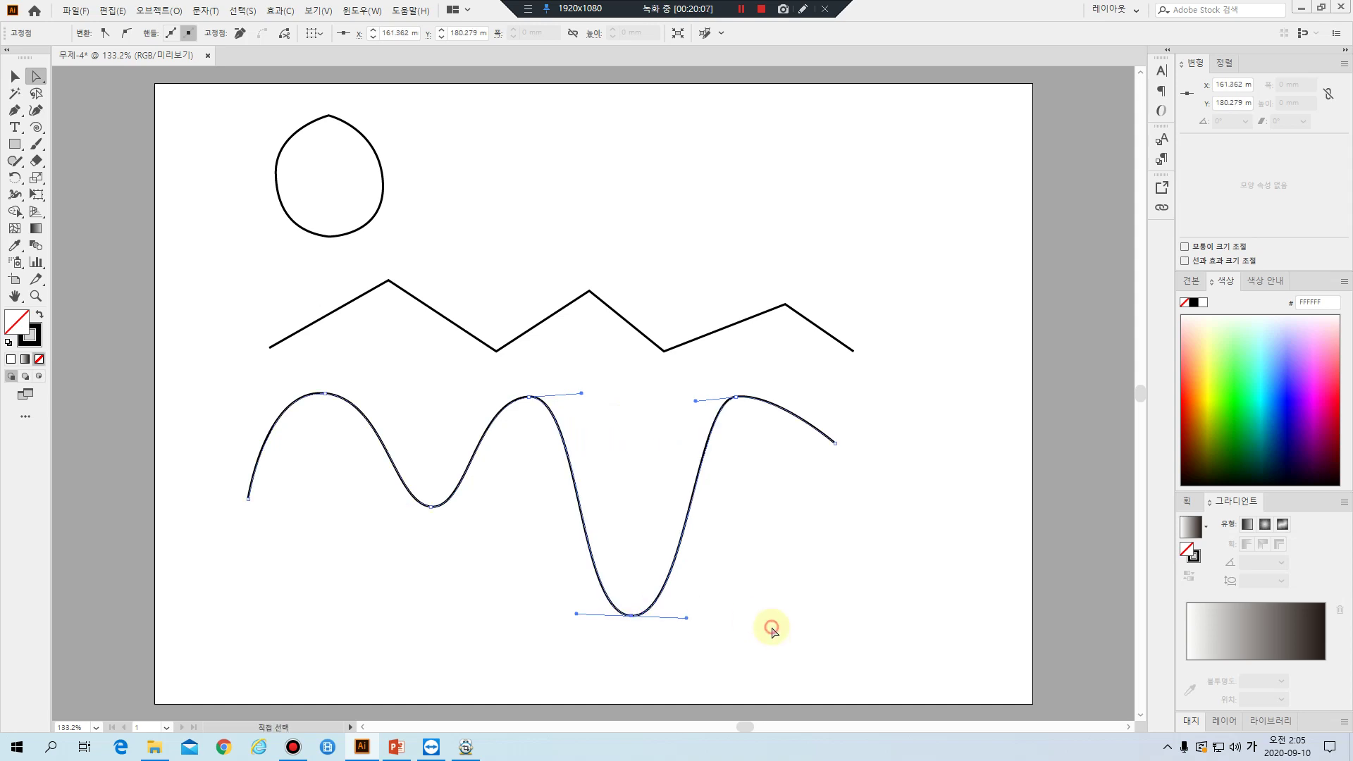
pyautogui.click(774, 633)
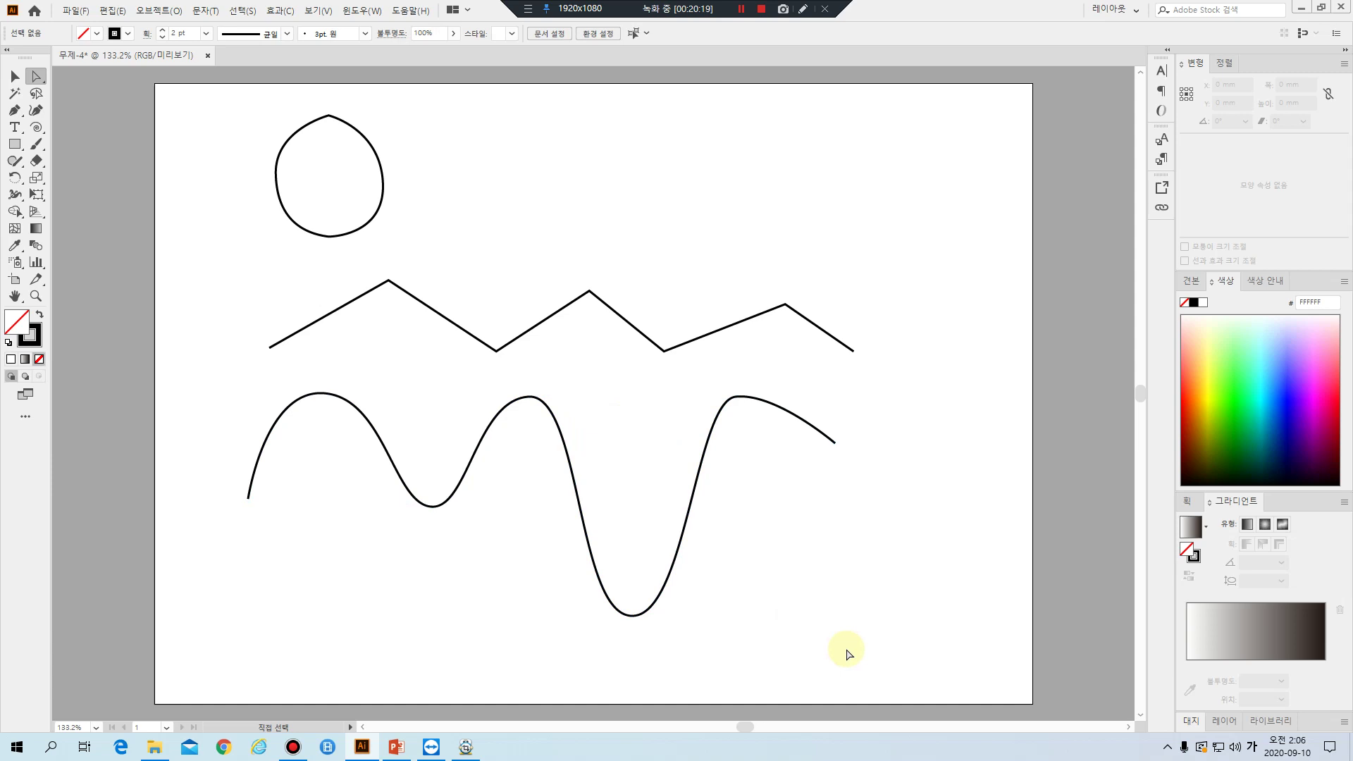
# Compare the direction handles of the wave's middle crest anchor with the zigzag's middle peak anchor, ending with the crest anchor selected
pyautogui.moveTo(515, 379); pyautogui.dragTo(539, 415)
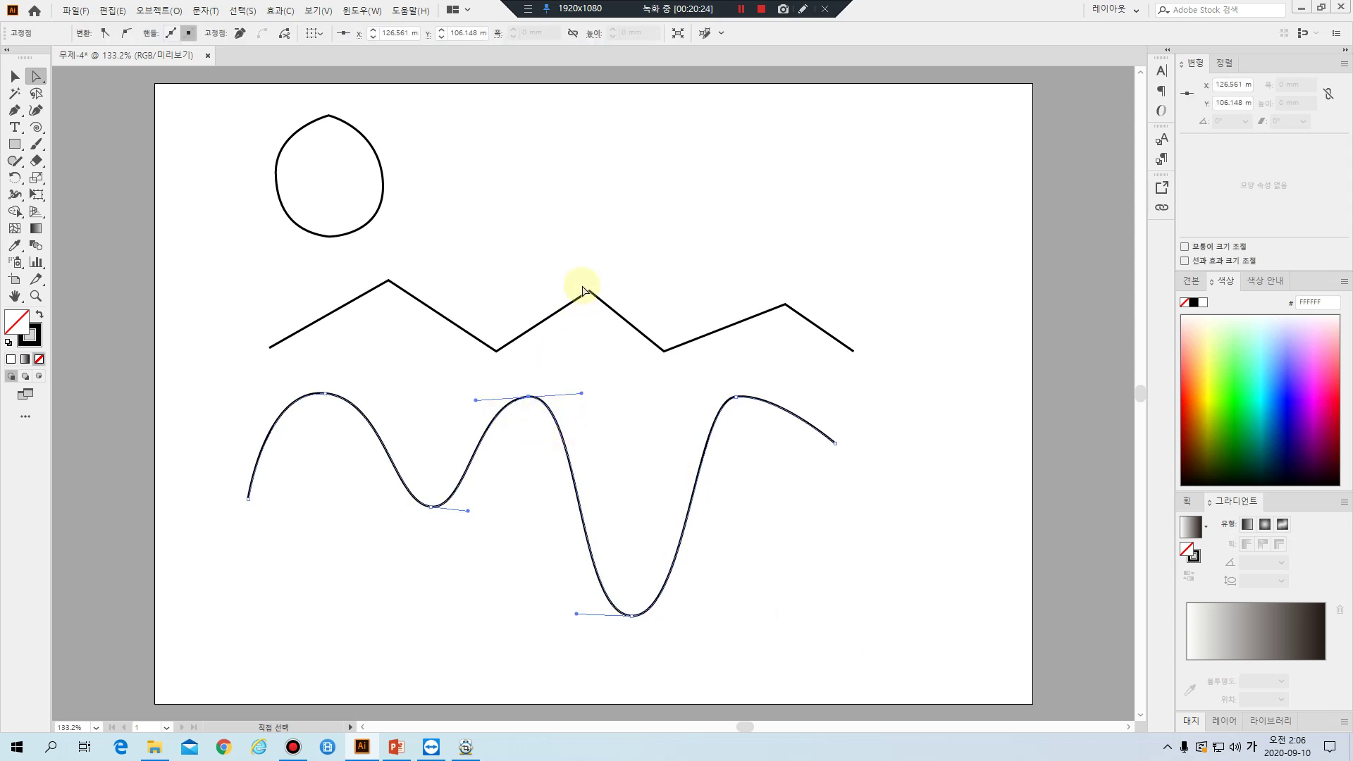
pyautogui.moveTo(567, 271); pyautogui.dragTo(612, 314)
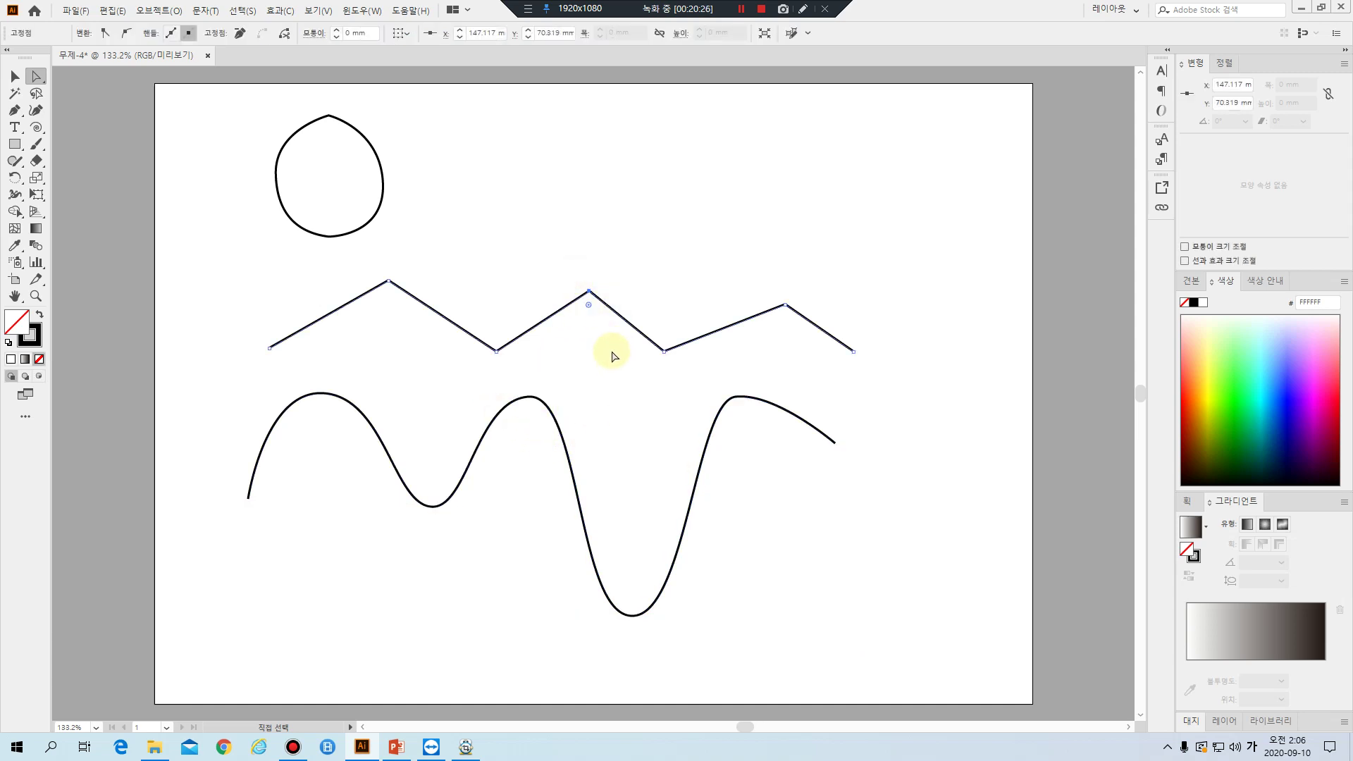
pyautogui.moveTo(510, 380); pyautogui.dragTo(540, 433)
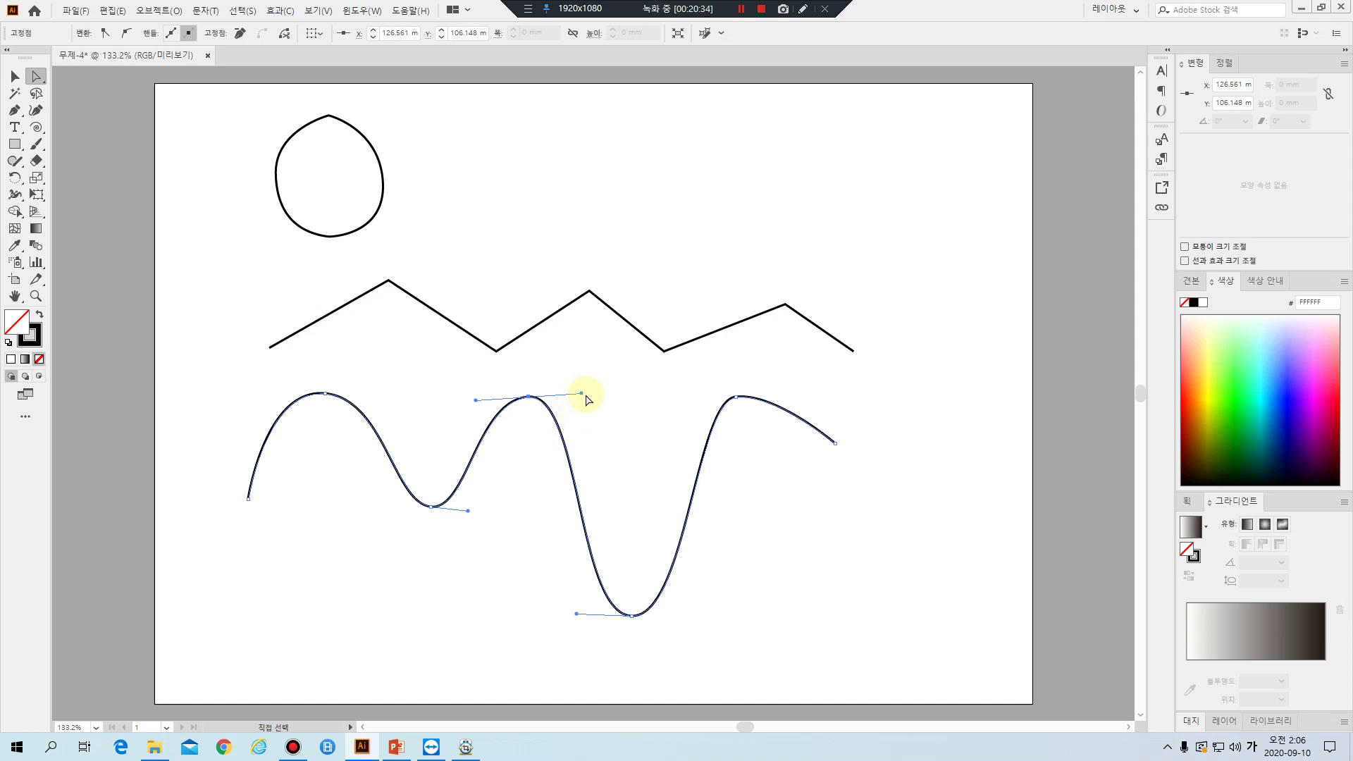
# Stretch both direction handles of the wave's middle crest outward and shift its anchor to about X 129.9 mm, Y 108.5 mm
pyautogui.moveTo(582, 396); pyautogui.dragTo(691, 400)
pyautogui.moveTo(476, 395); pyautogui.dragTo(405, 393)
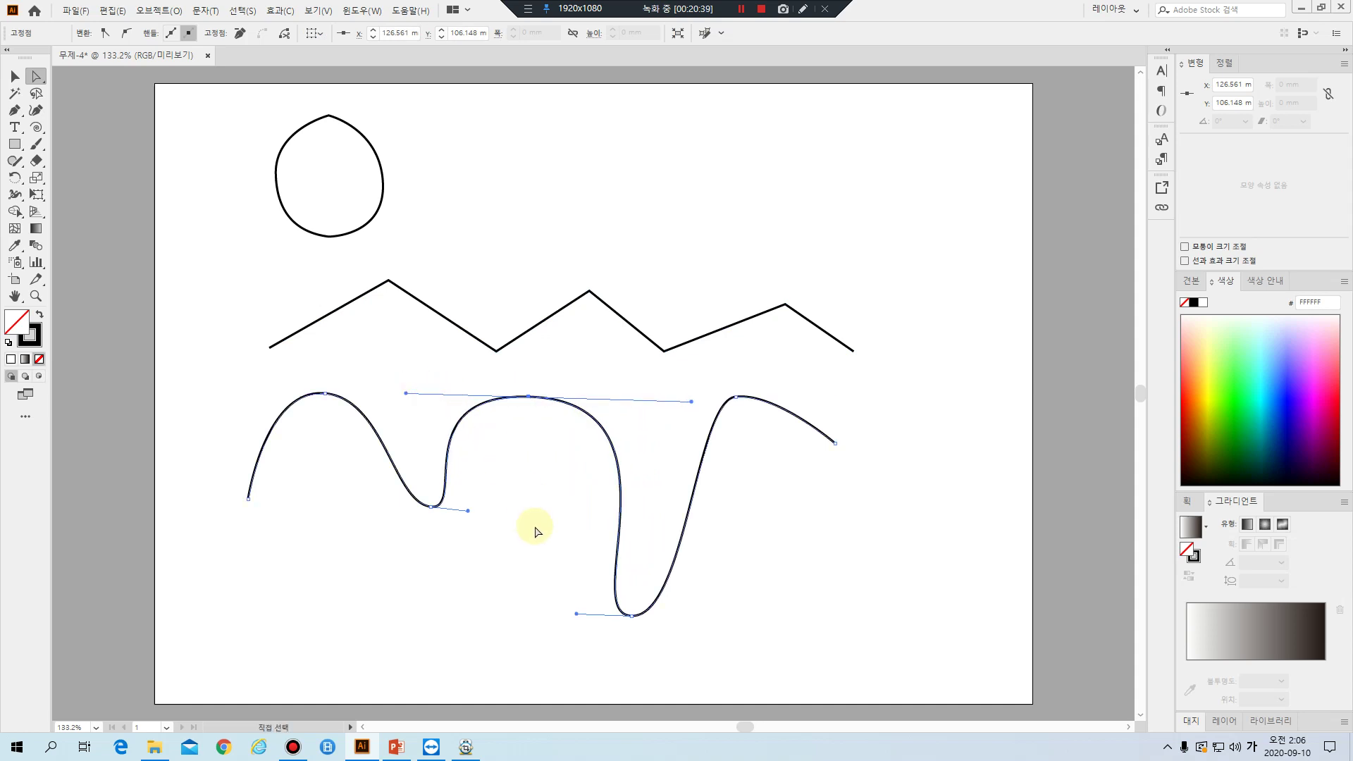
pyautogui.moveTo(529, 397)
pyautogui.mouseDown()
pyautogui.moveTo(523, 482)
pyautogui.moveTo(548, 366)
pyautogui.moveTo(539, 403)
pyautogui.mouseUp()
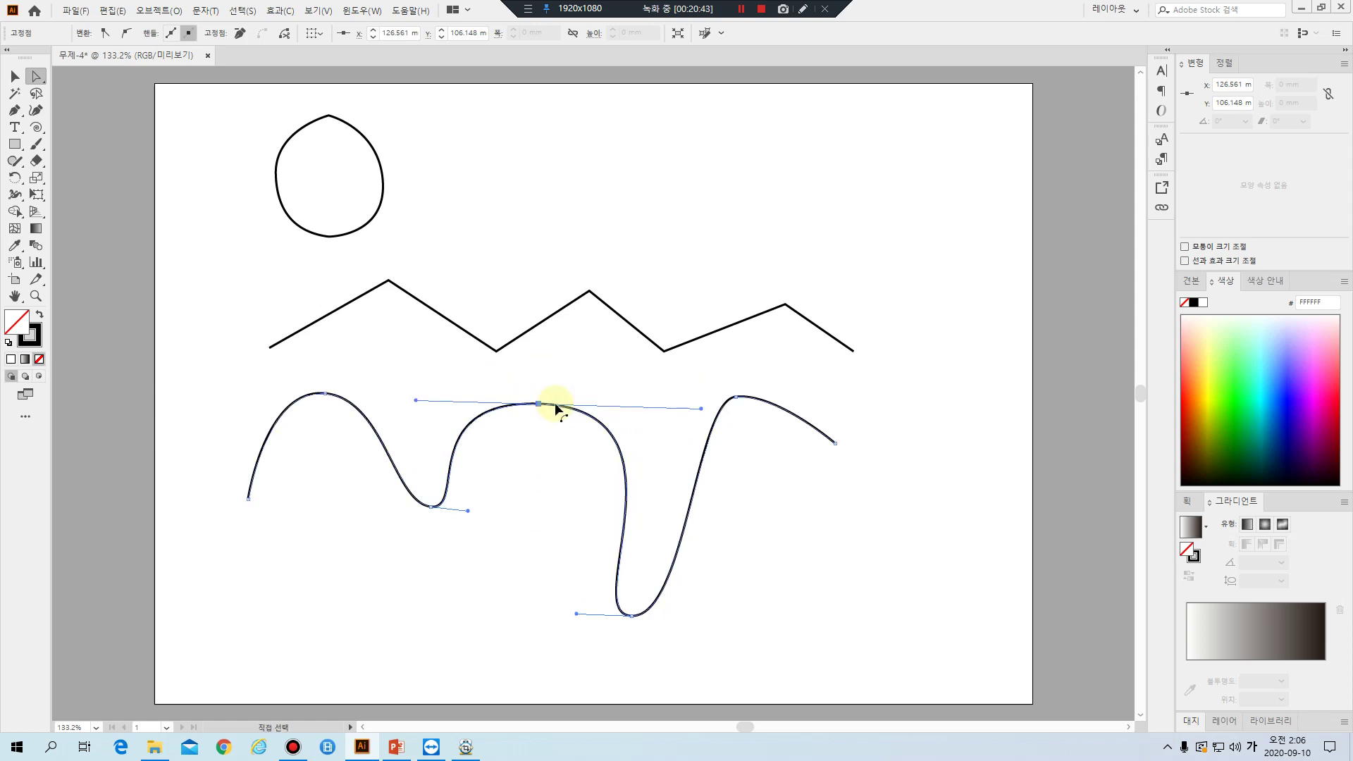
# Rotate the middle crest anchor's direction handles to a steep tilt so the crest becomes a narrow peak, and deselect the path
pyautogui.moveTo(701, 407); pyautogui.dragTo(621, 375)
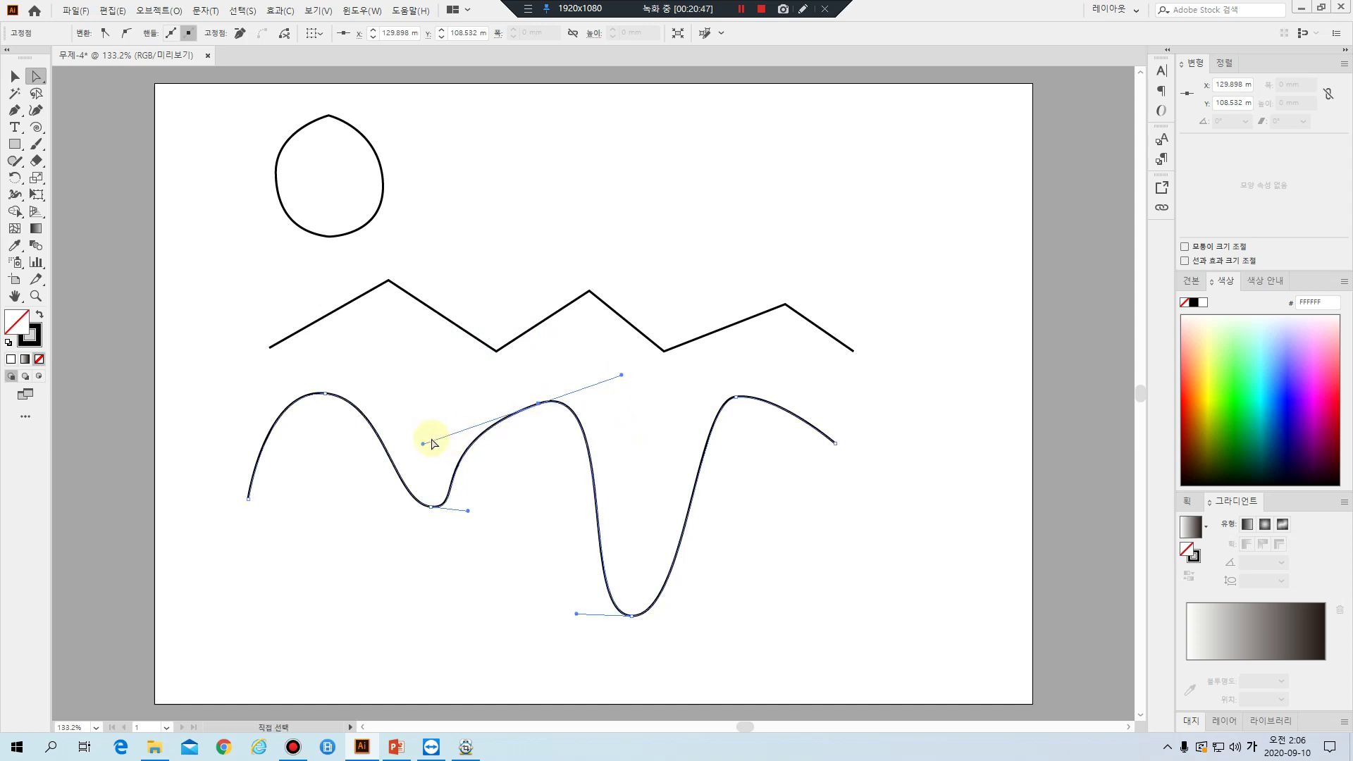
pyautogui.moveTo(423, 444); pyautogui.dragTo(518, 474)
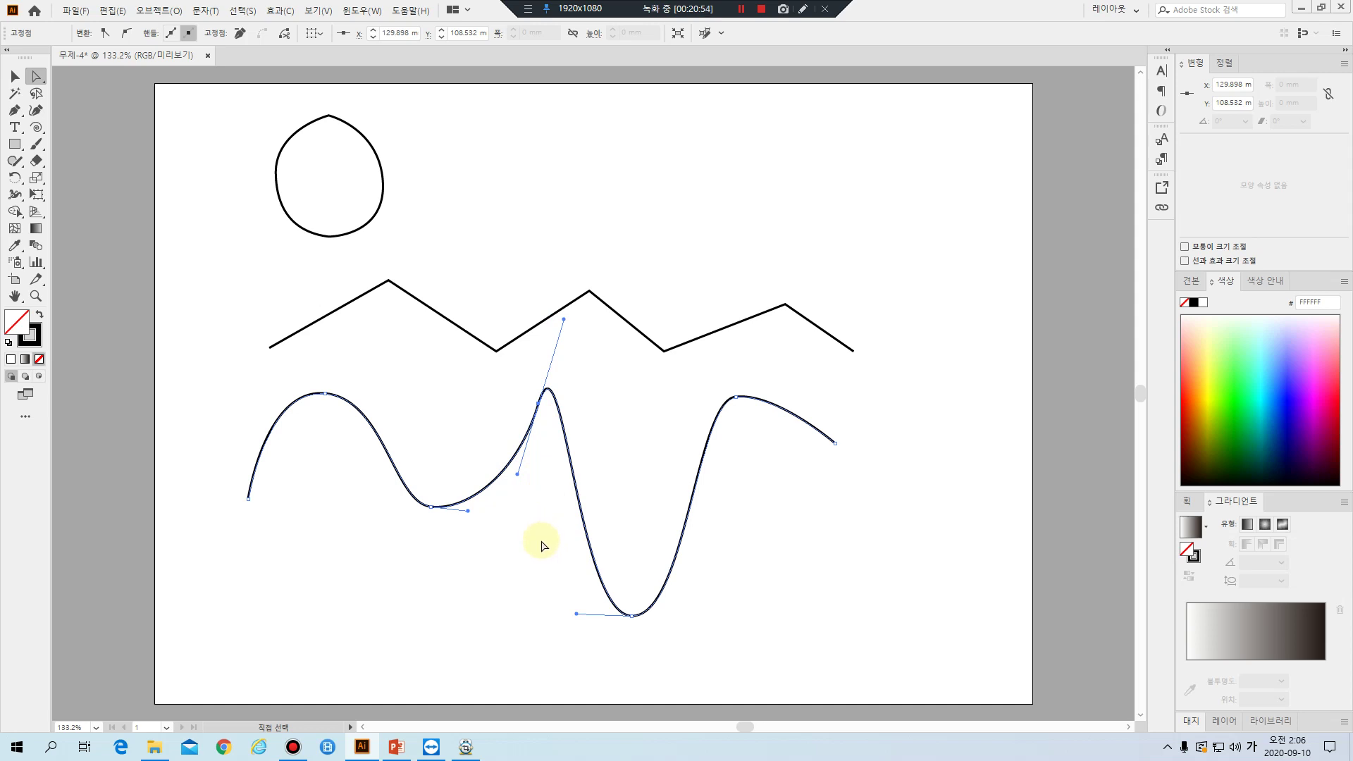
pyautogui.click(543, 646)
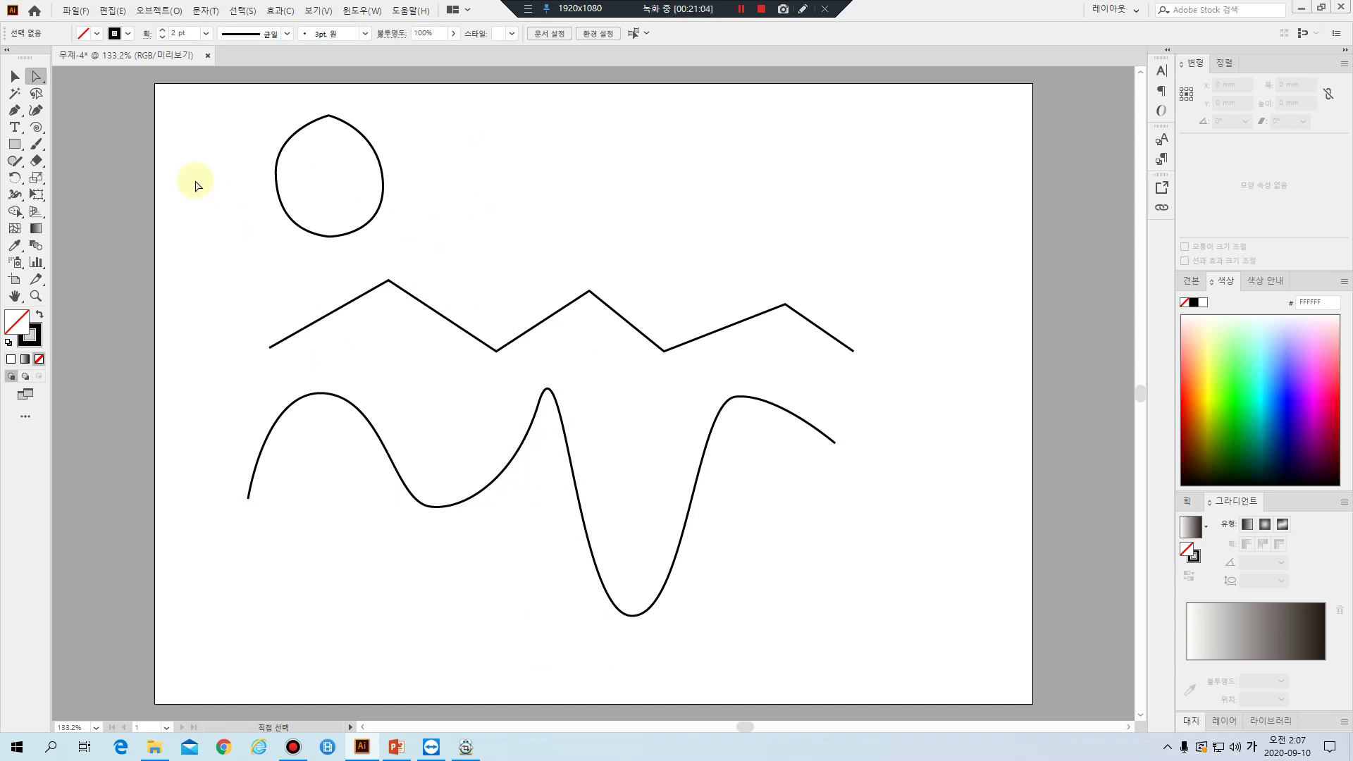
# Move the whole closed oval to the right with the Selection tool, centred at about X 100.3 mm, Y 31.5 mm
pyautogui.click(14, 77)
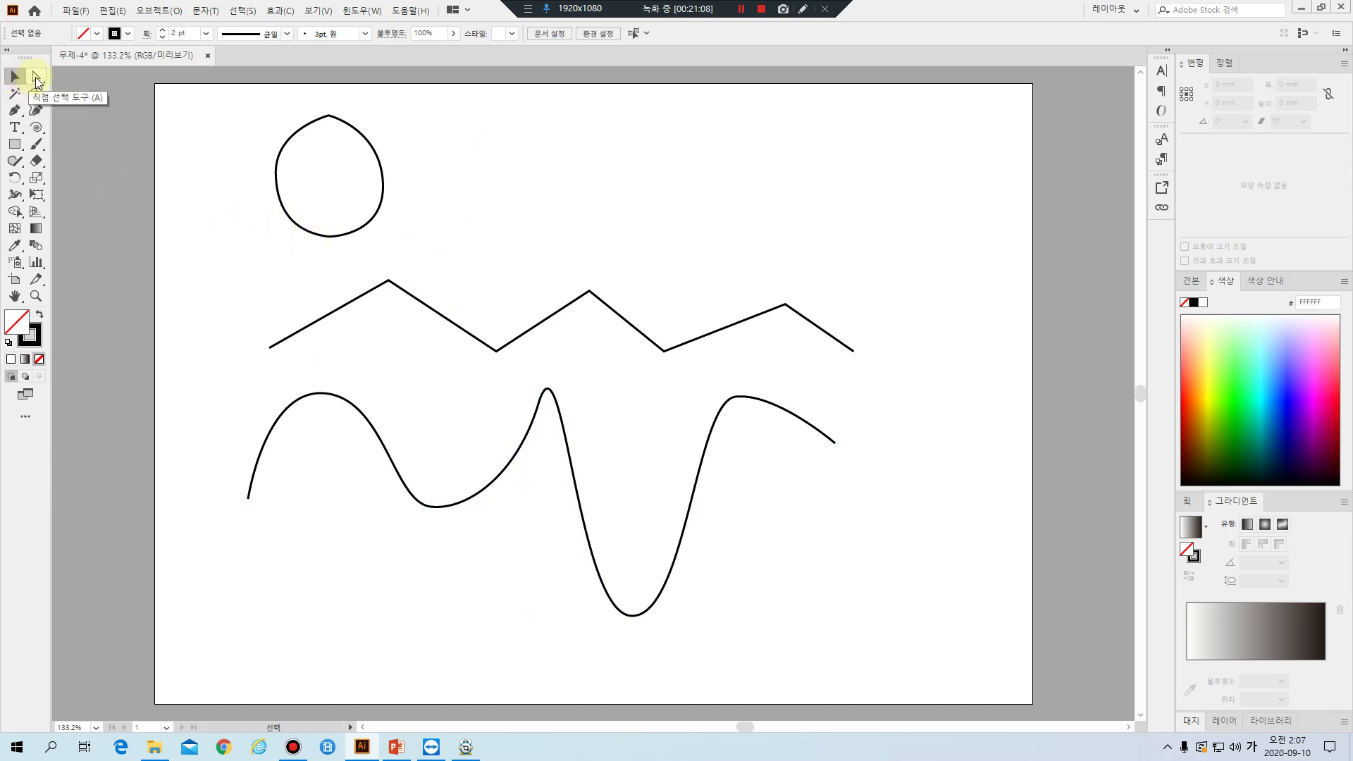
pyautogui.click(35, 78)
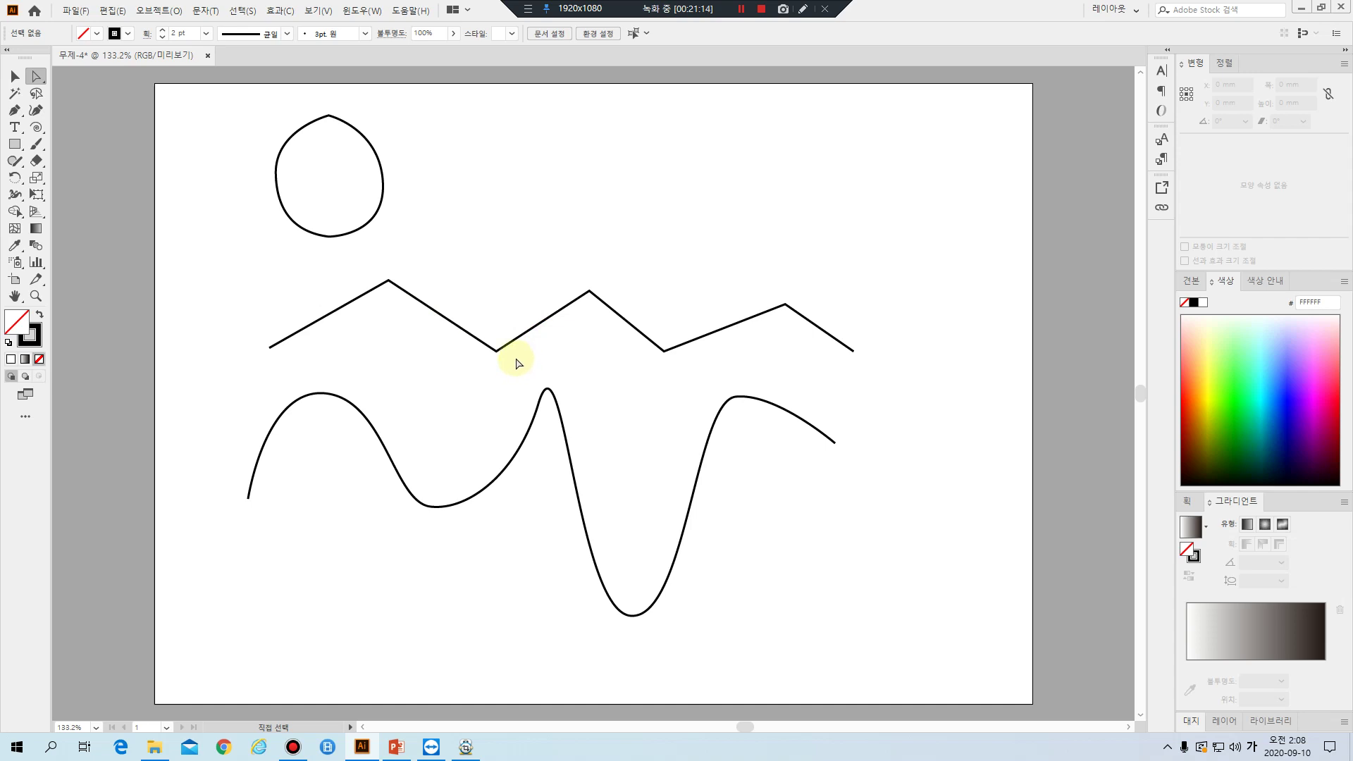
pyautogui.click(15, 76)
pyautogui.click(456, 328)
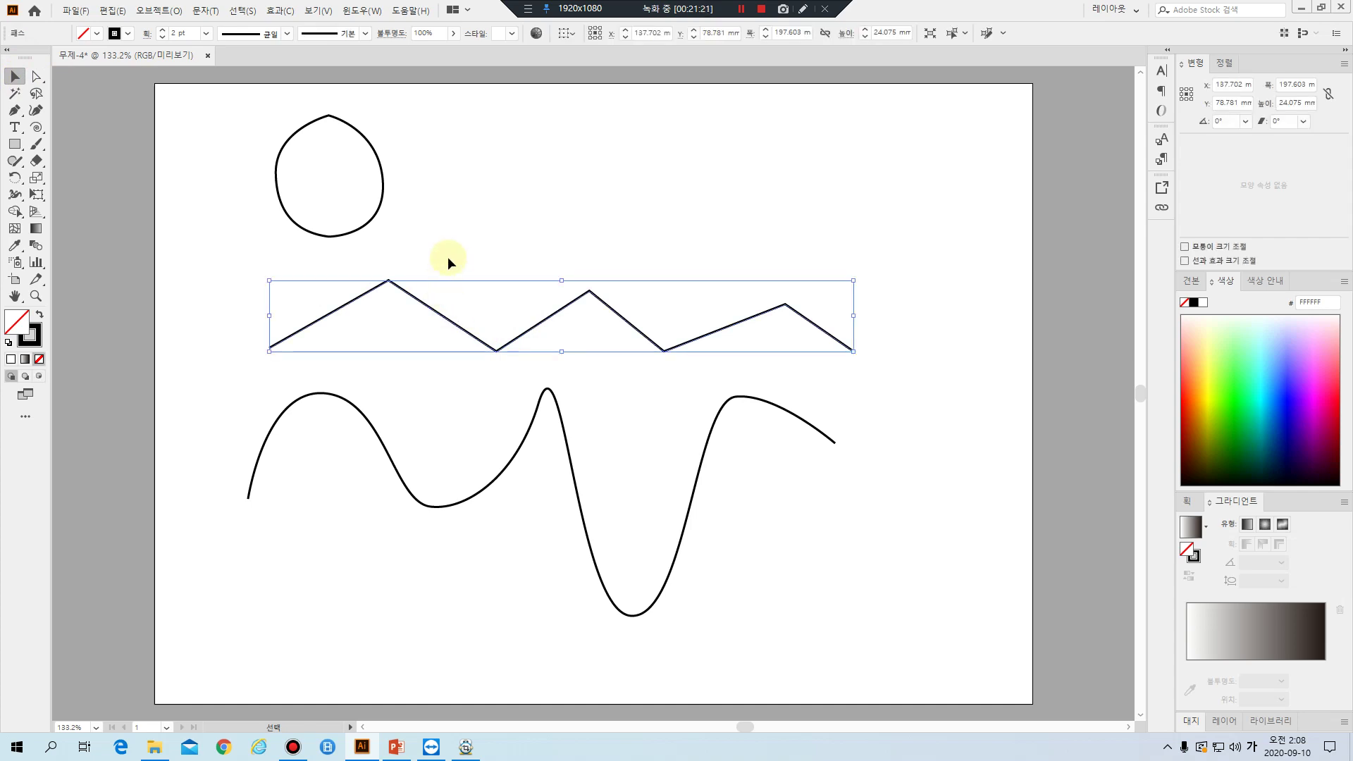
pyautogui.click(369, 226)
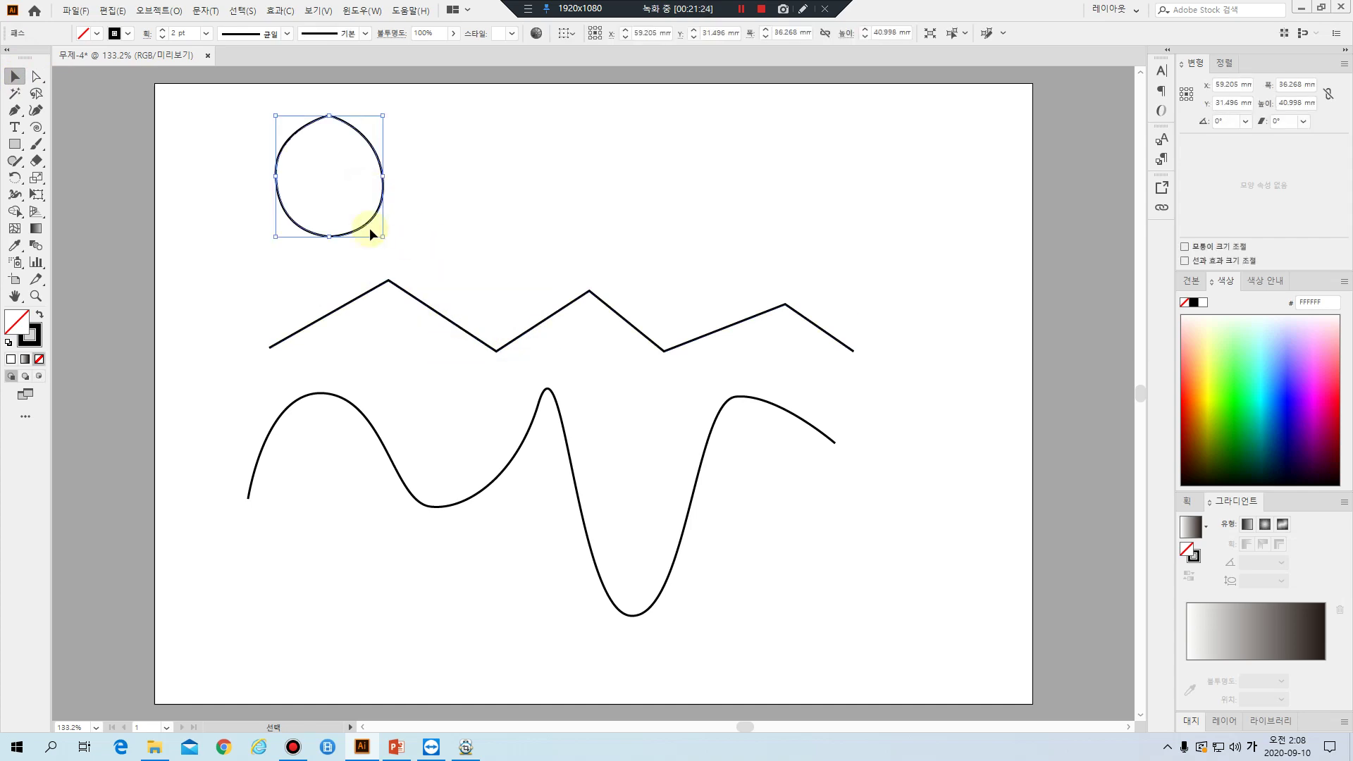
pyautogui.moveTo(381, 189); pyautogui.dragTo(504, 199)
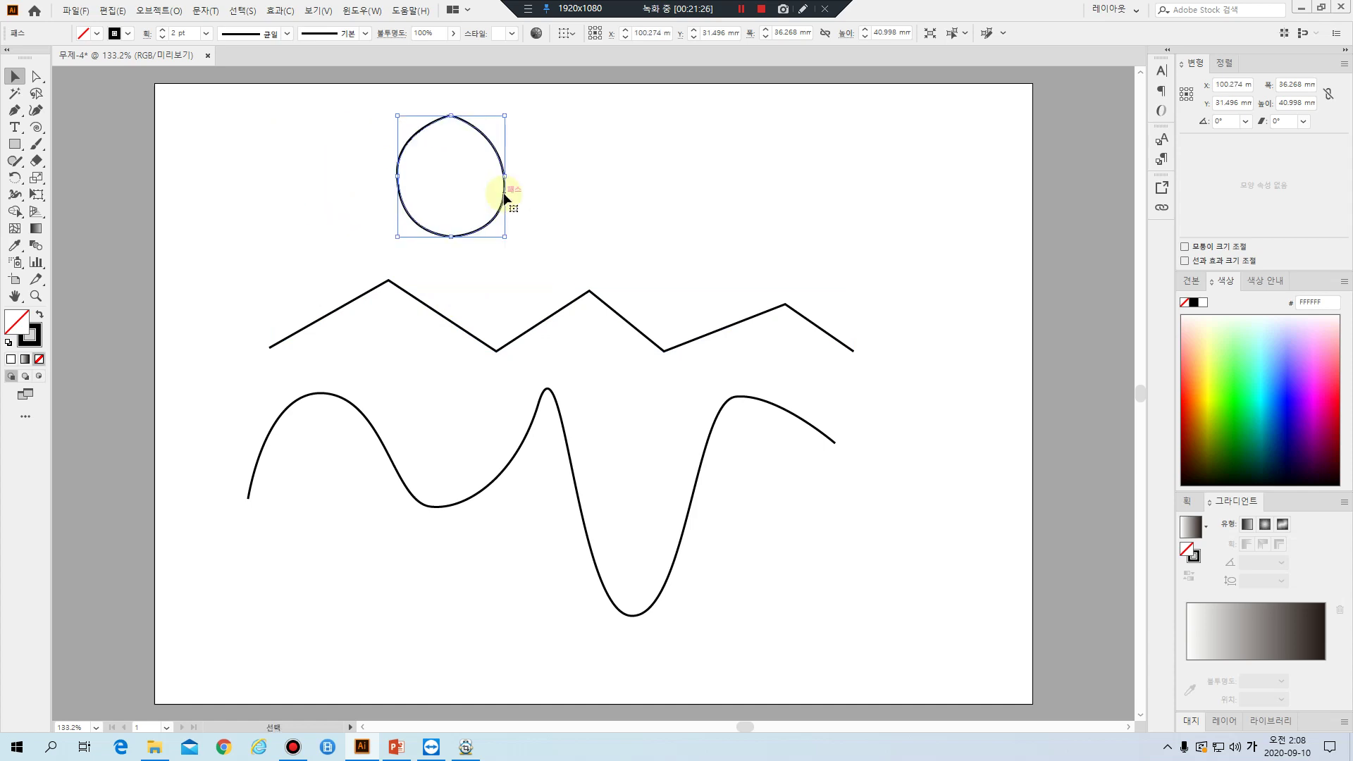
# Move the zigzag's first valley anchor with the Direct Selection tool to about X 101.8 mm, Y 105 mm, and deselect the path
pyautogui.click(586, 219)
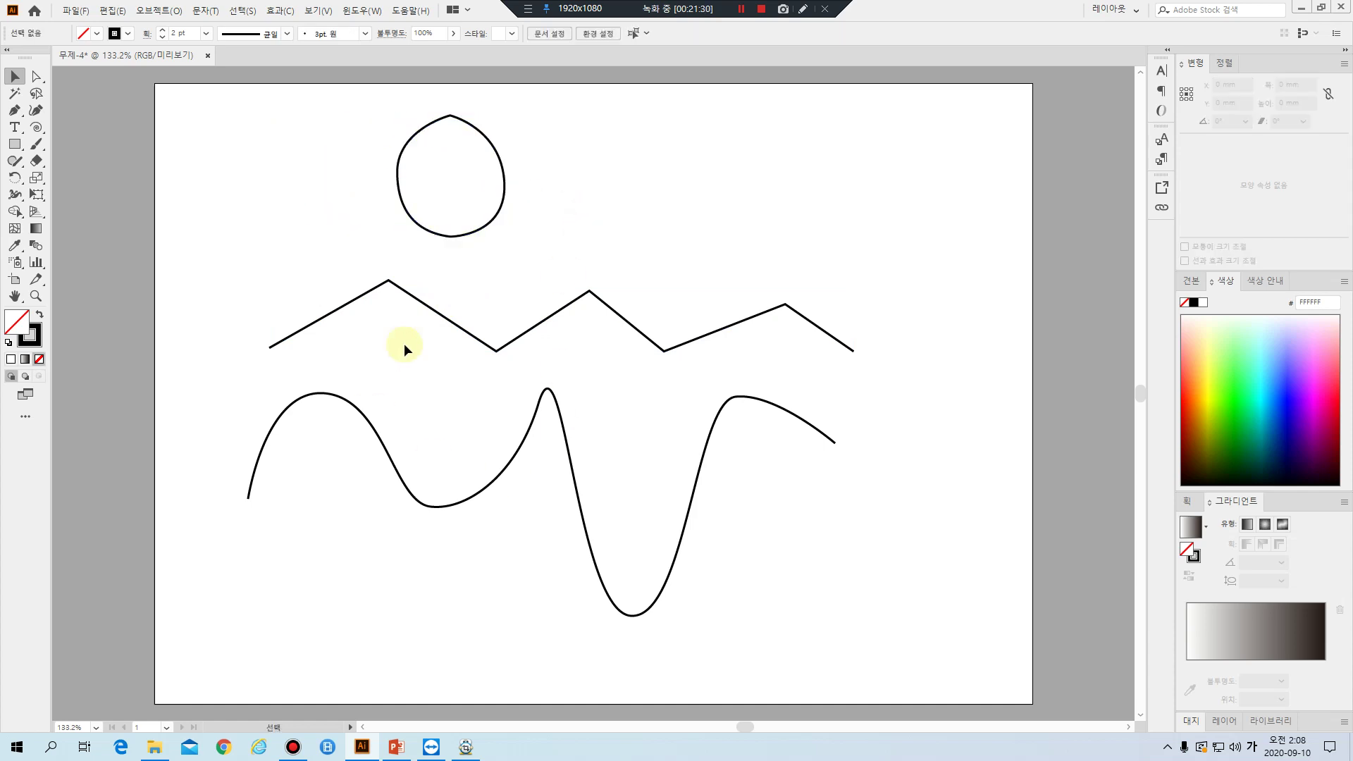
pyautogui.click(491, 347)
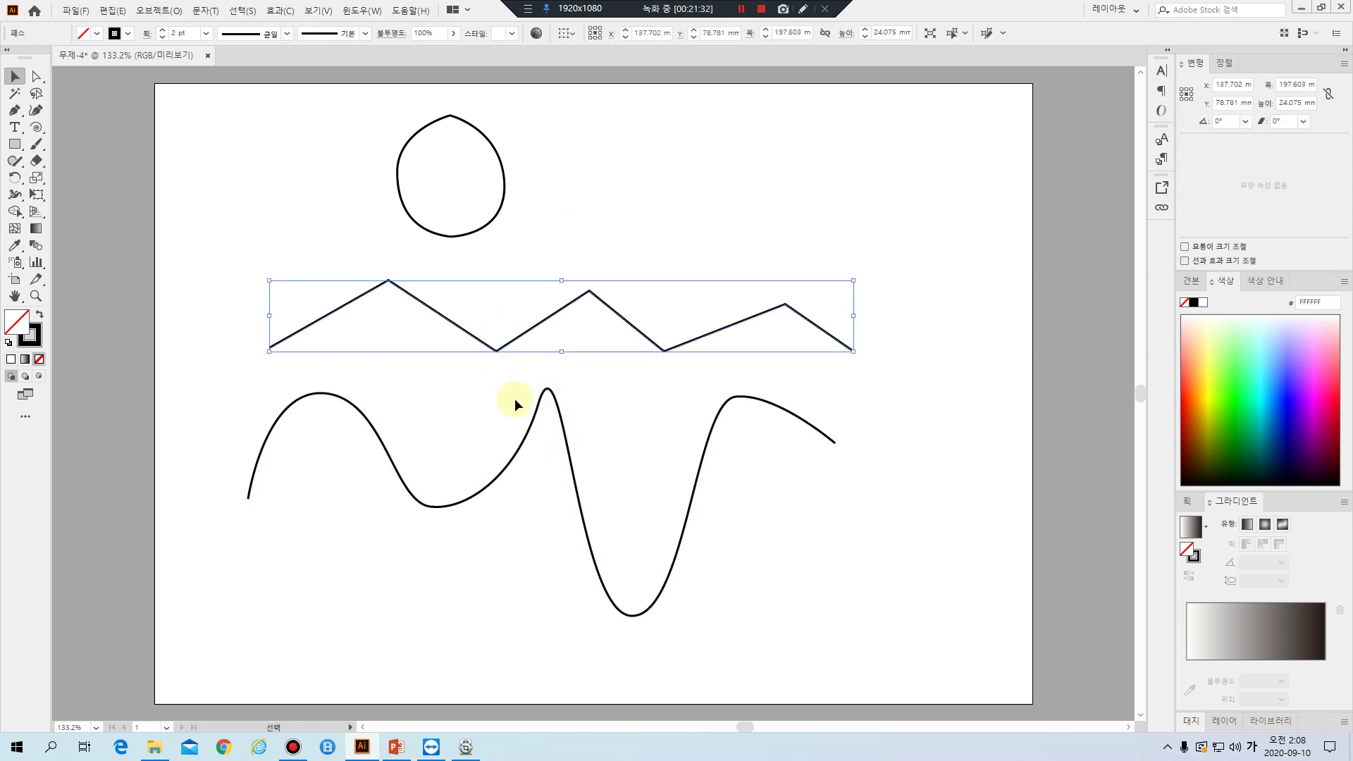
pyautogui.click(501, 379)
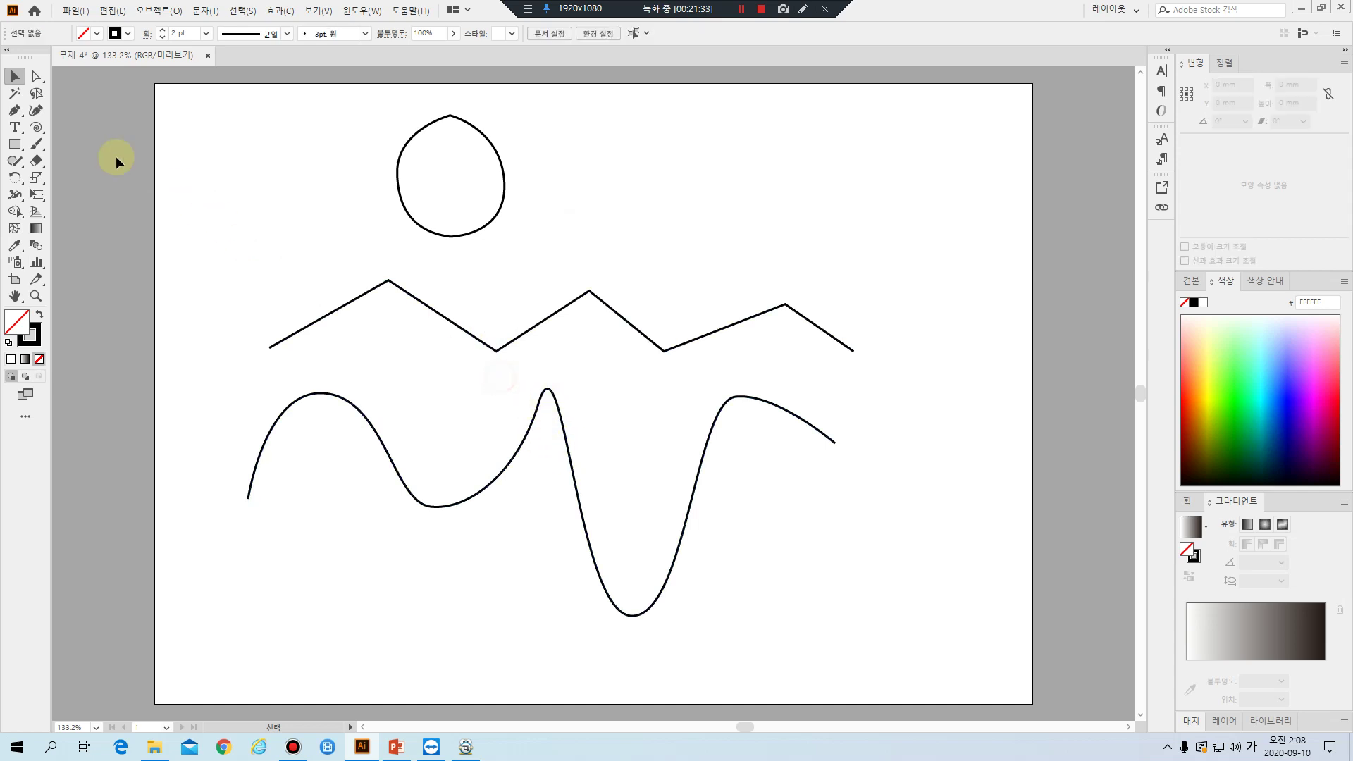
pyautogui.click(36, 77)
pyautogui.moveTo(476, 331); pyautogui.dragTo(511, 398)
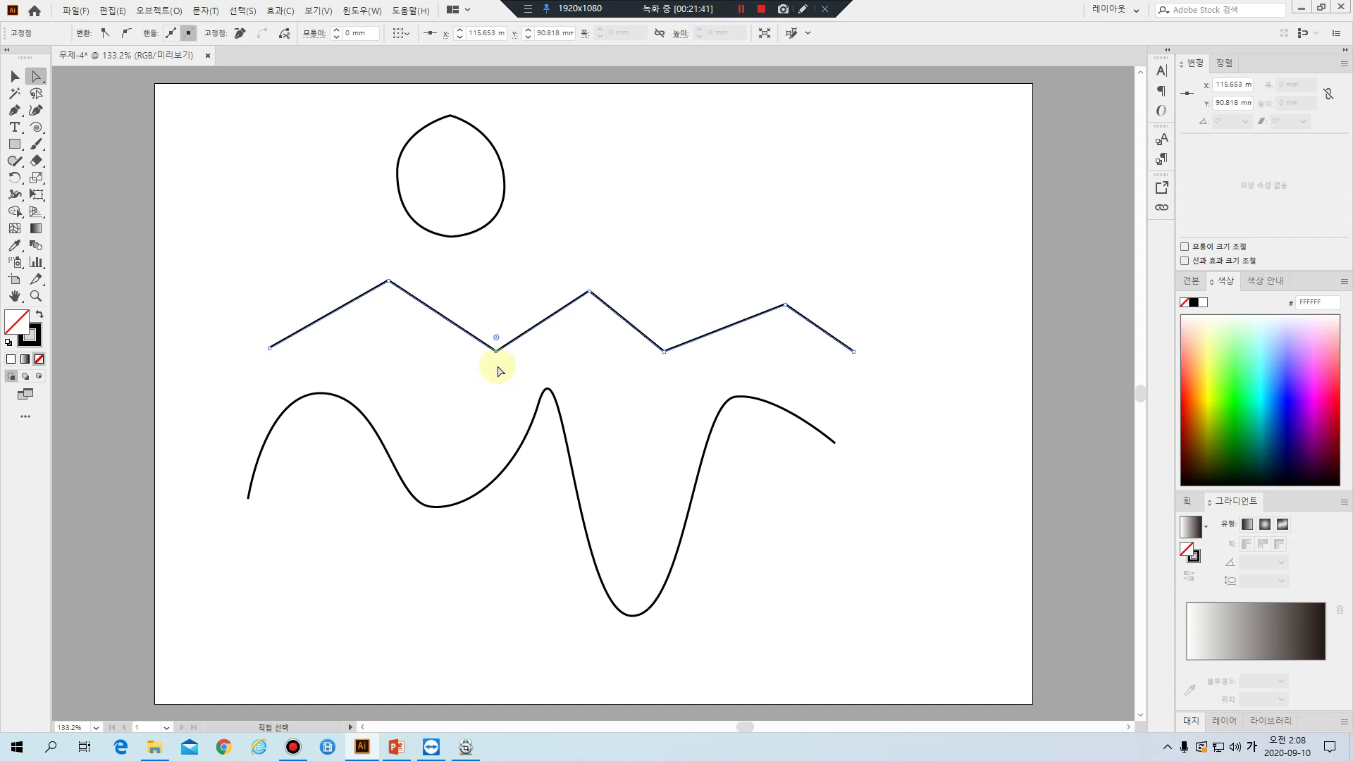
pyautogui.moveTo(496, 350); pyautogui.dragTo(455, 391)
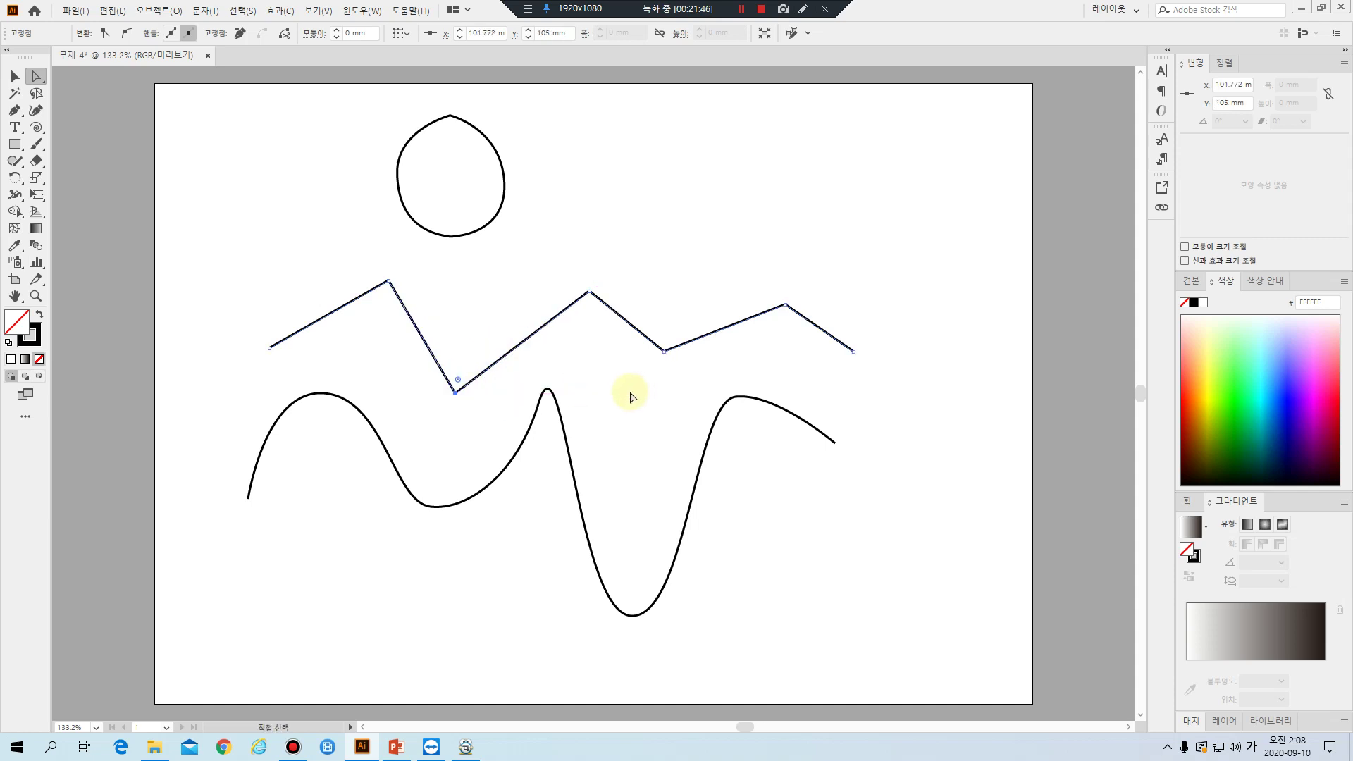
pyautogui.click(630, 396)
# Select all the paths on the artboard and delete them
pyautogui.click(15, 76)
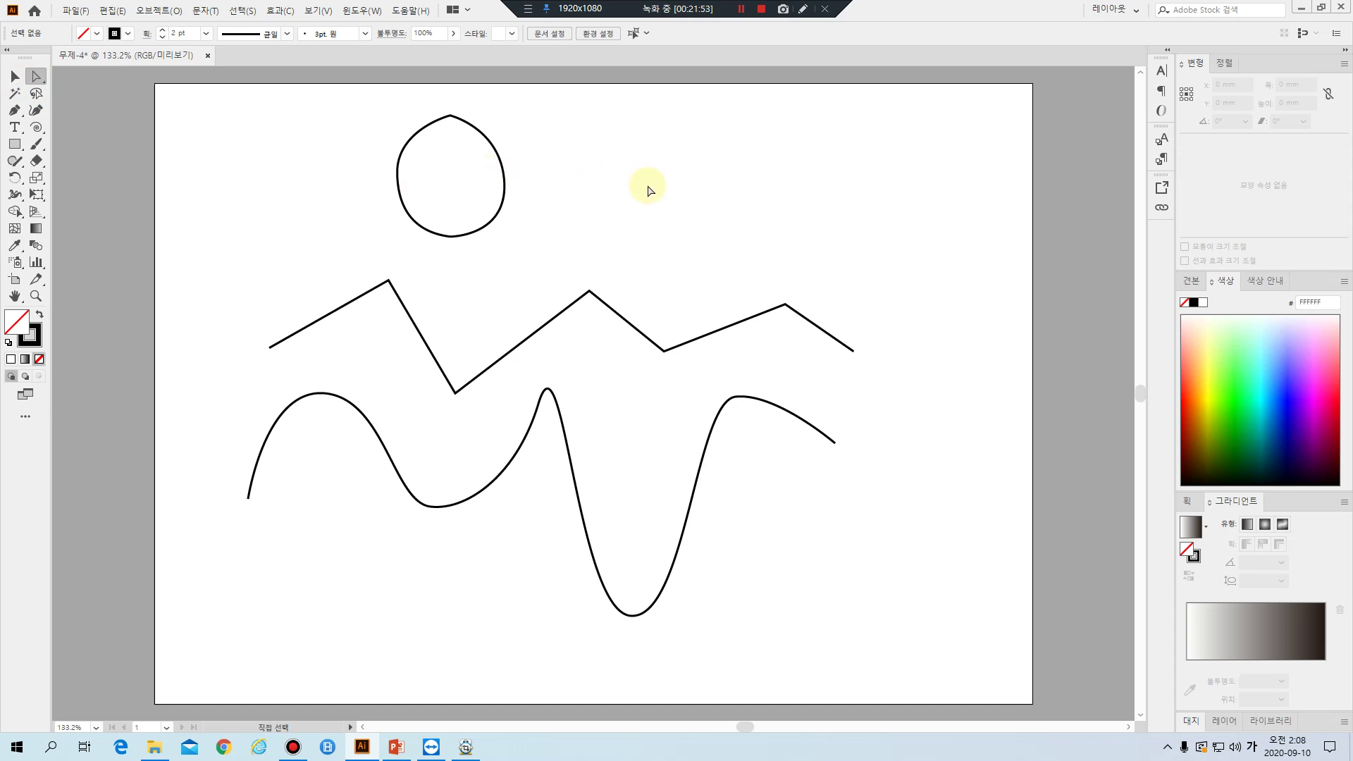
pyautogui.hotkey('ctrl', 'a')
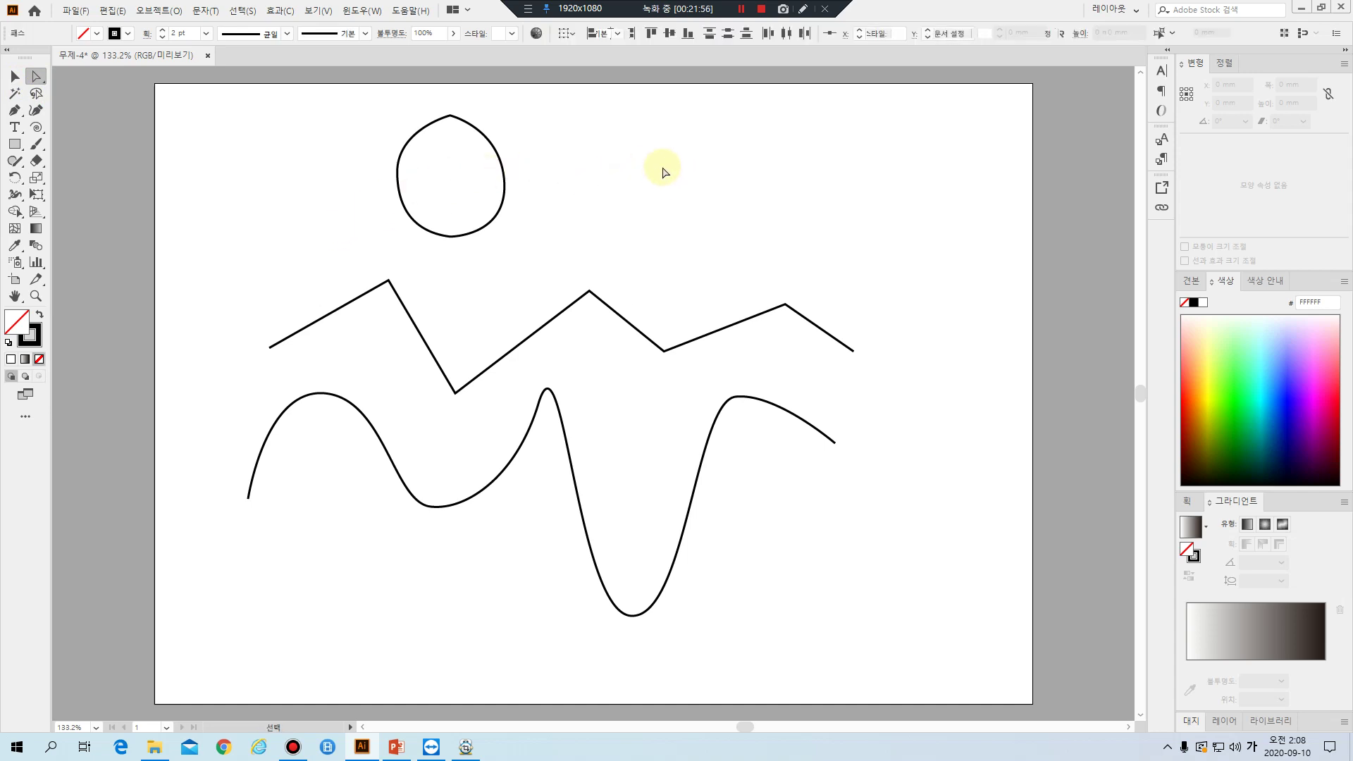
pyautogui.press('Delete')
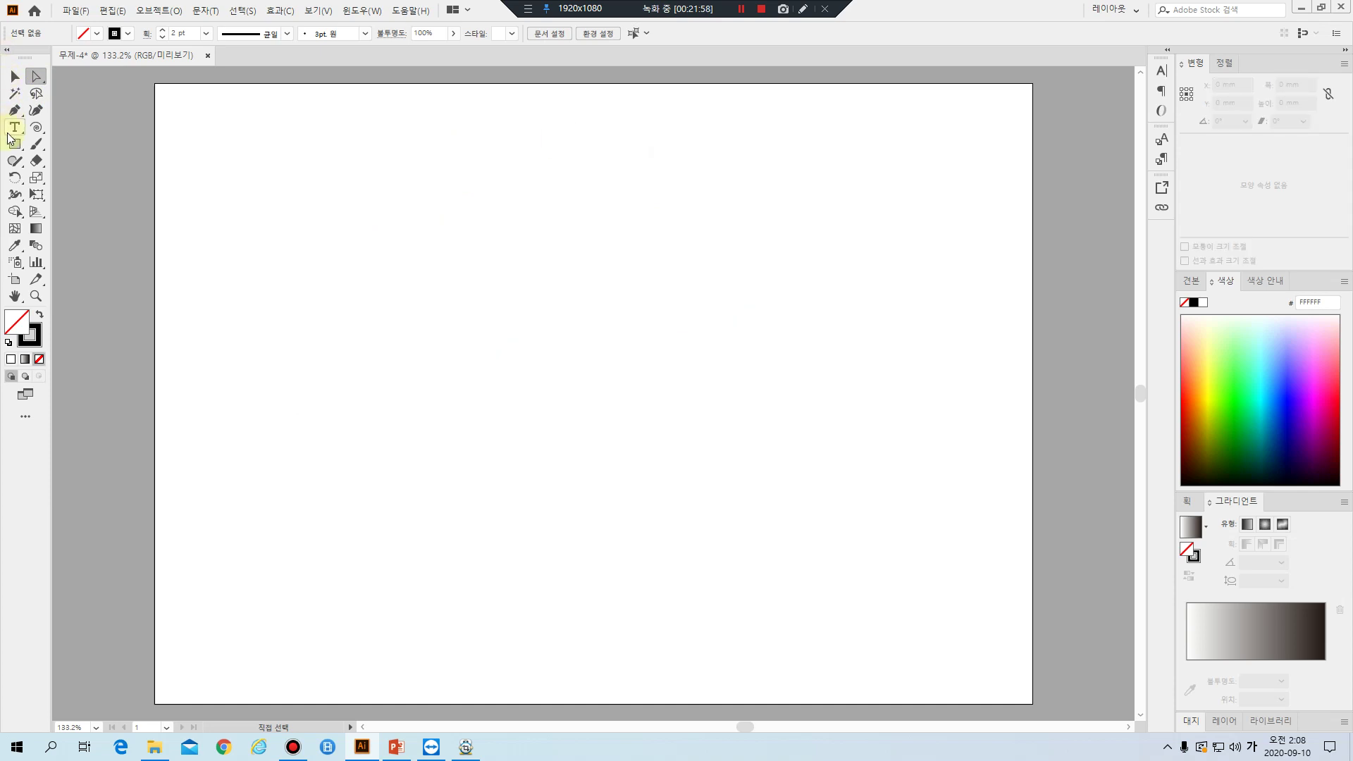
# Draw a closed triangle with the Pen tool, its apex at about X 94.4 mm, Y 29.9 mm and its lower-right corner at about X 132 mm, Y 75.2 mm
pyautogui.click(14, 110)
pyautogui.click(433, 172)
pyautogui.click(319, 308)
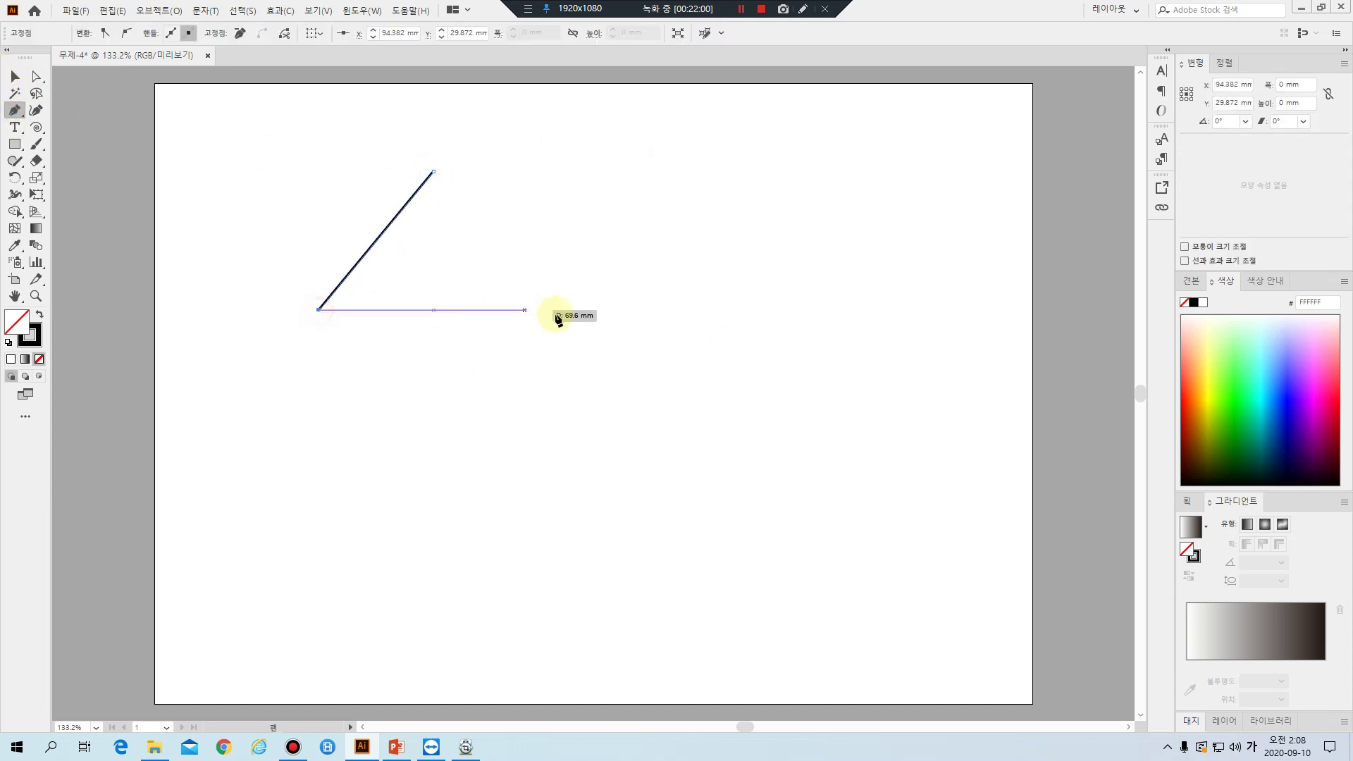
pyautogui.click(545, 305)
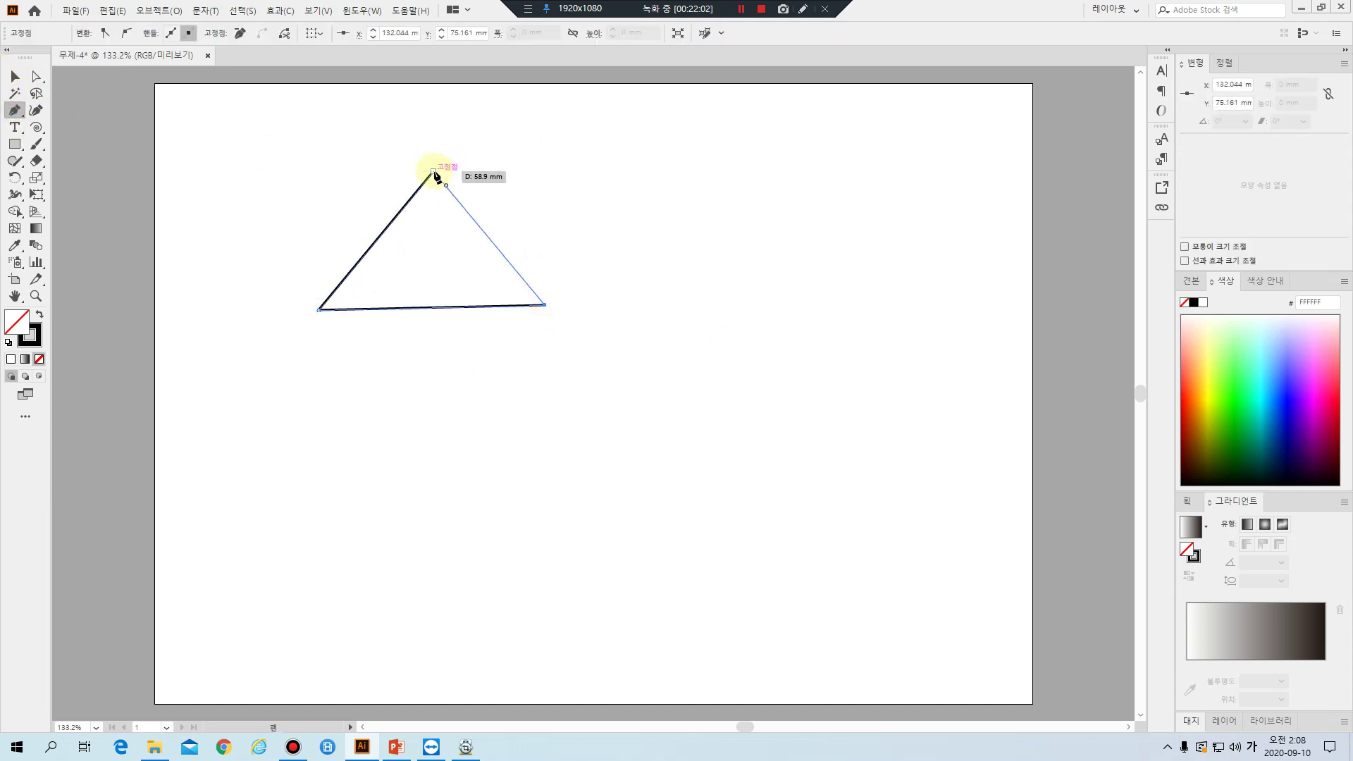
pyautogui.click(434, 172)
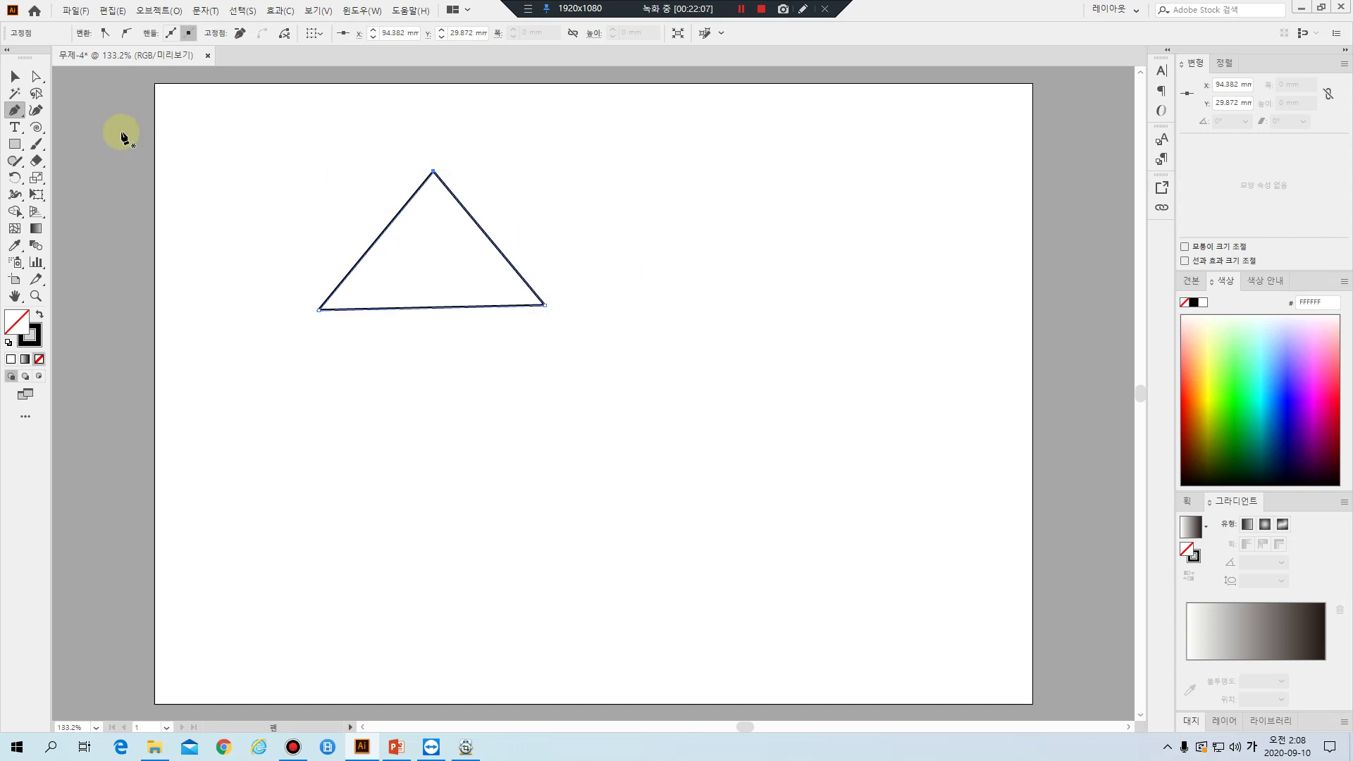
# Add an anchor point midway on the triangle's left edge and pull it outward to about X 51.7 mm, Y 32.3 mm
pyautogui.click(17, 111)
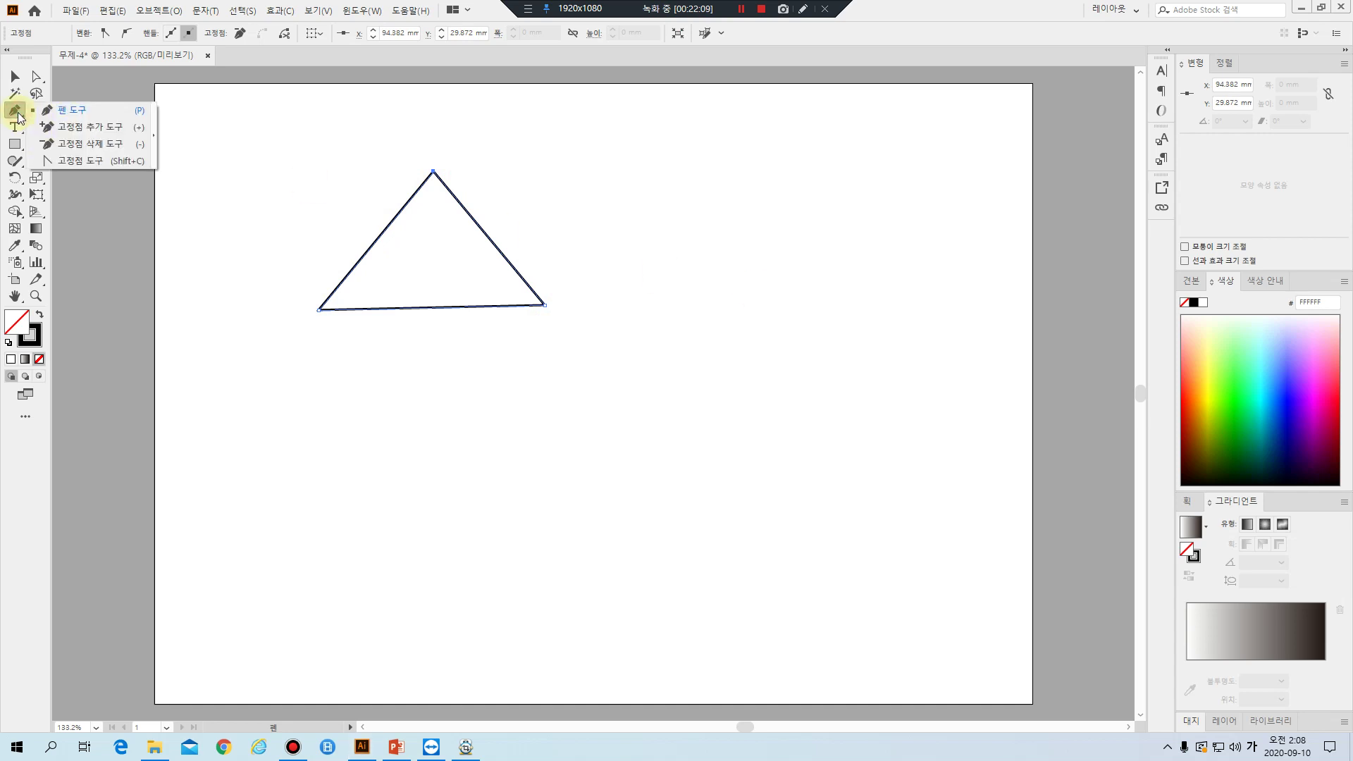
pyautogui.click(99, 131)
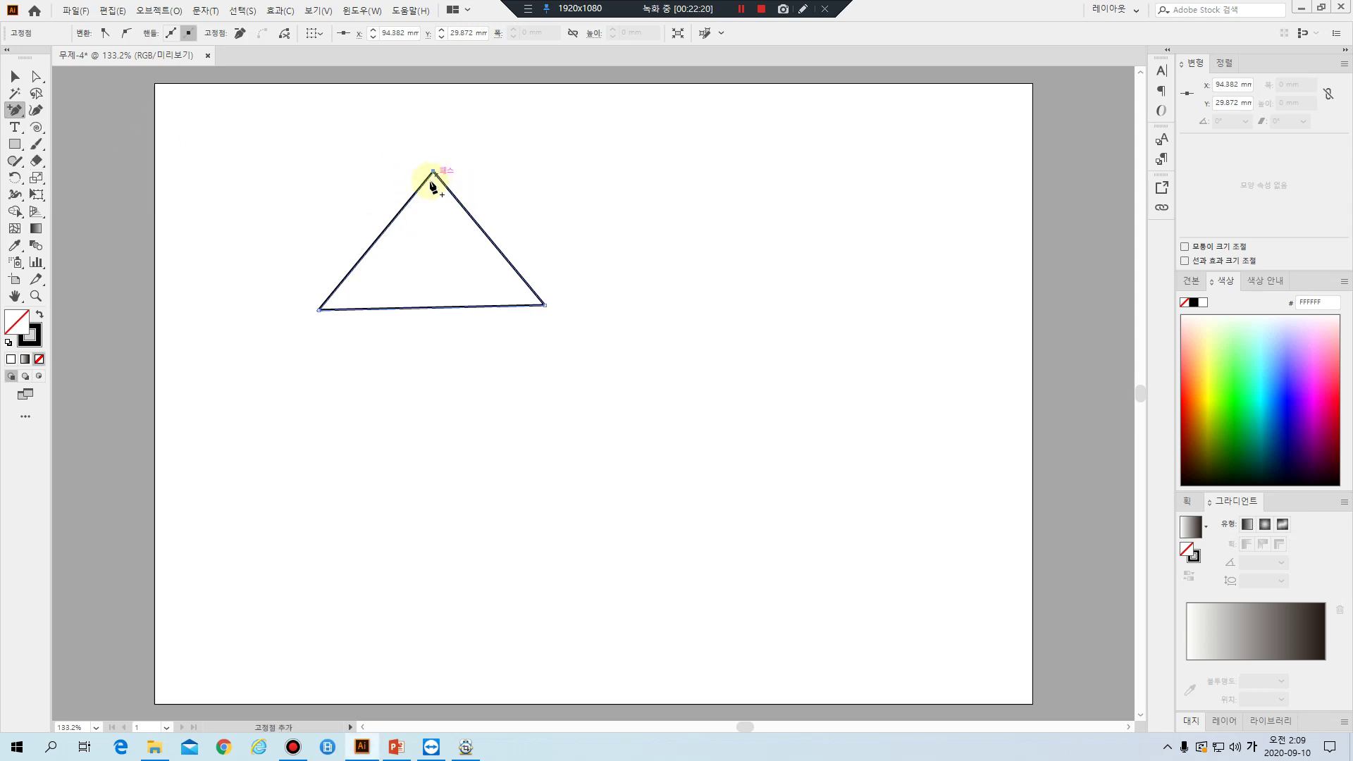
pyautogui.click(381, 235)
pyautogui.click(36, 75)
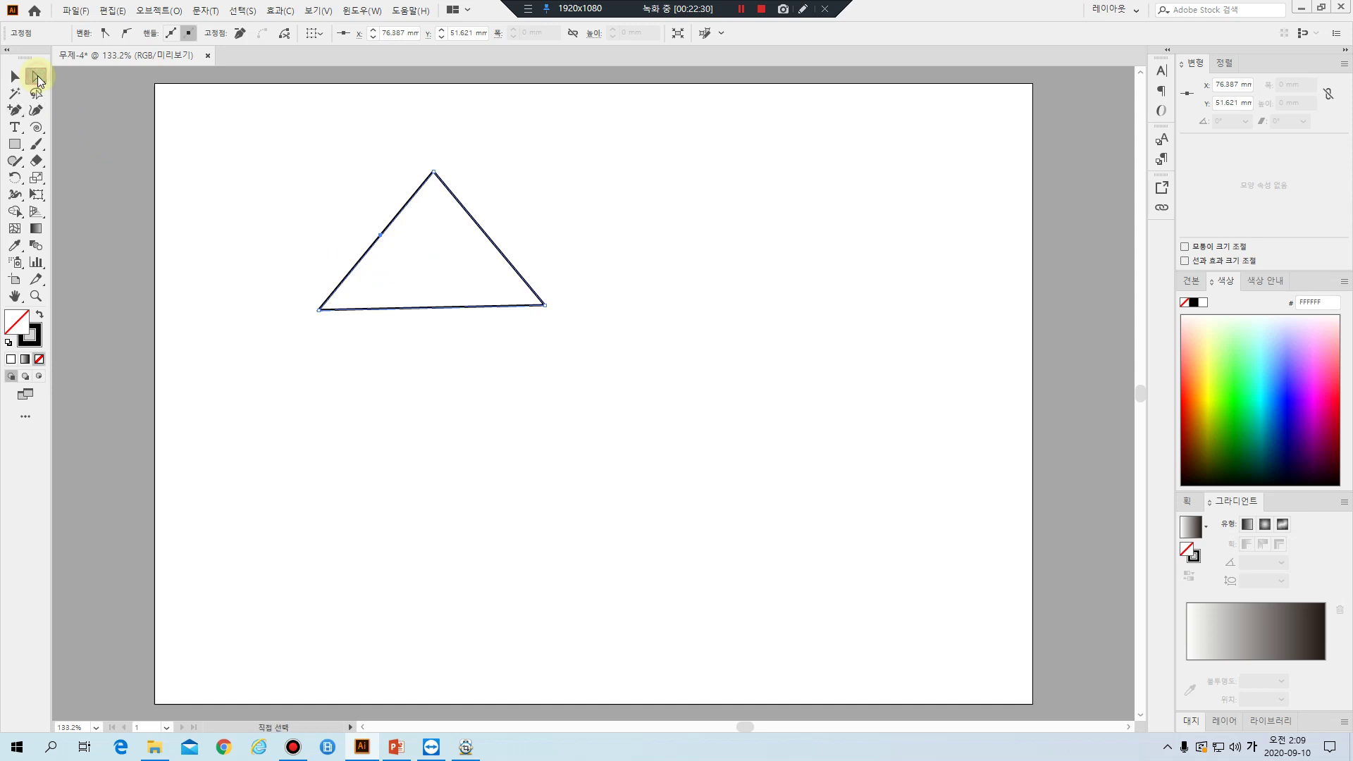
pyautogui.moveTo(381, 234); pyautogui.dragTo(307, 178)
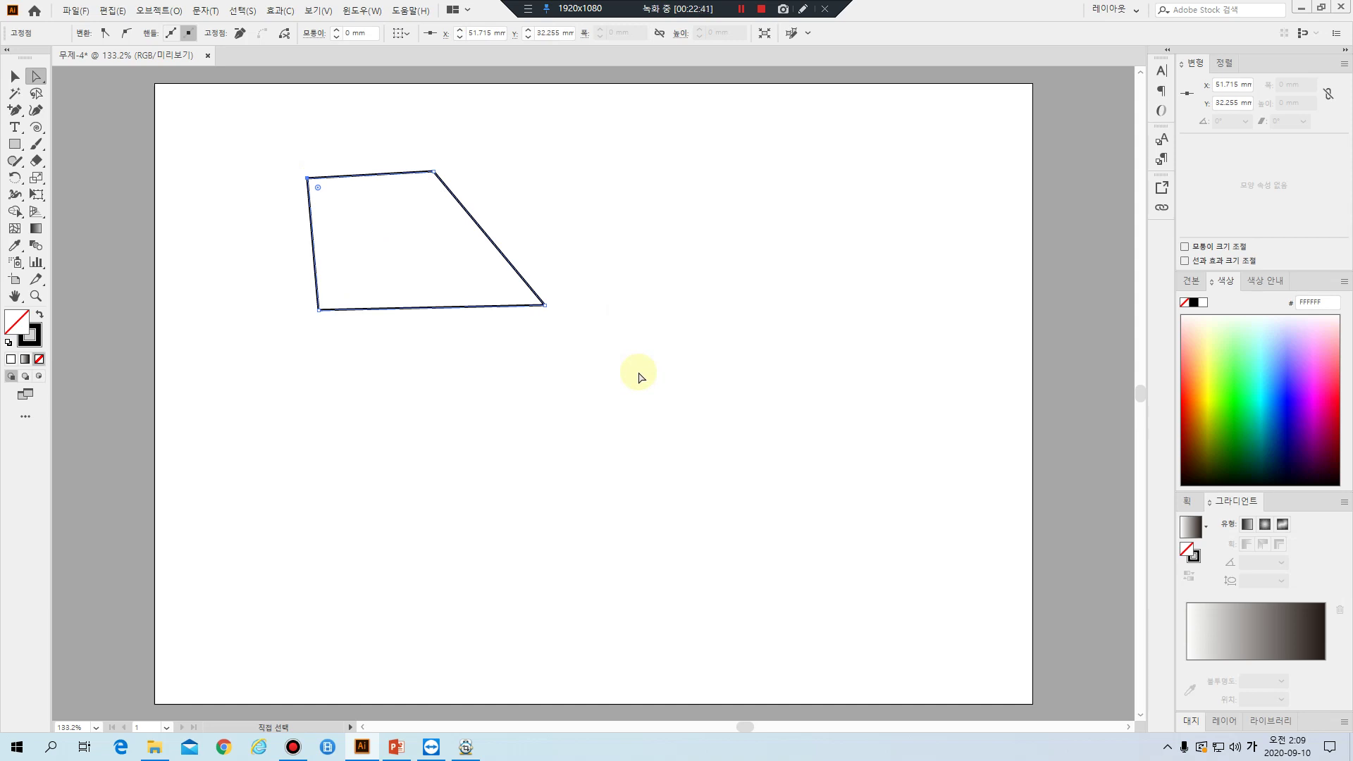
# Add an anchor point near the middle of the bottom edge, pull it down to about X 88.7 mm, Y 133.3 mm, and deselect the shape
pyautogui.click(14, 110)
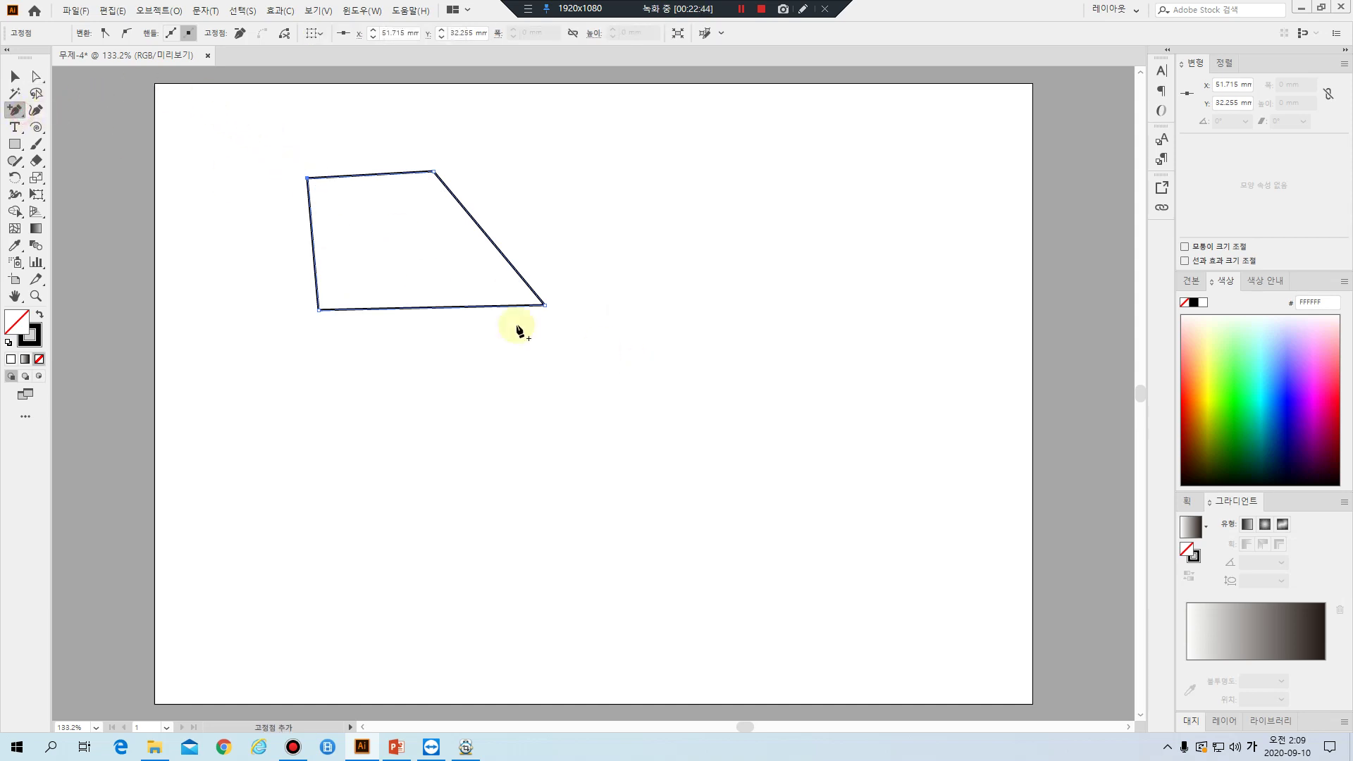
pyautogui.click(420, 310)
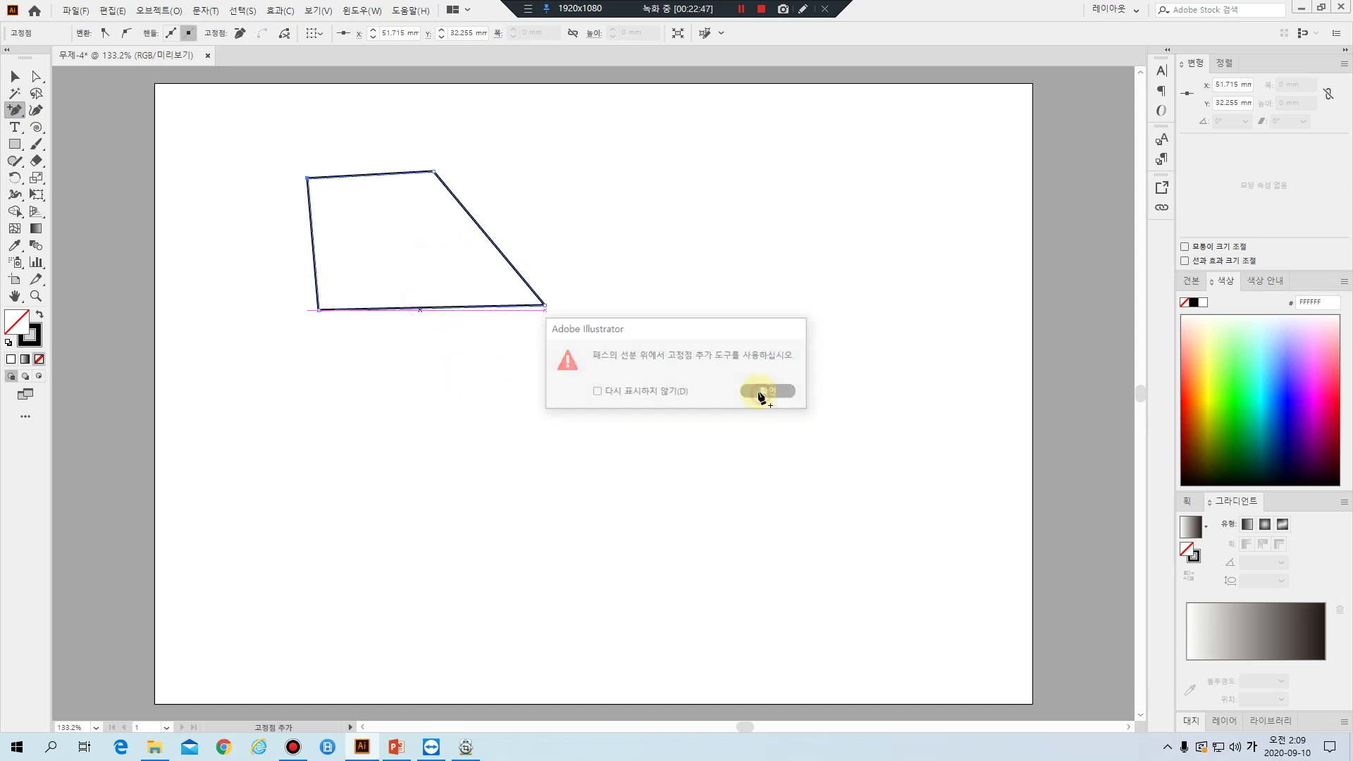
pyautogui.click(761, 395)
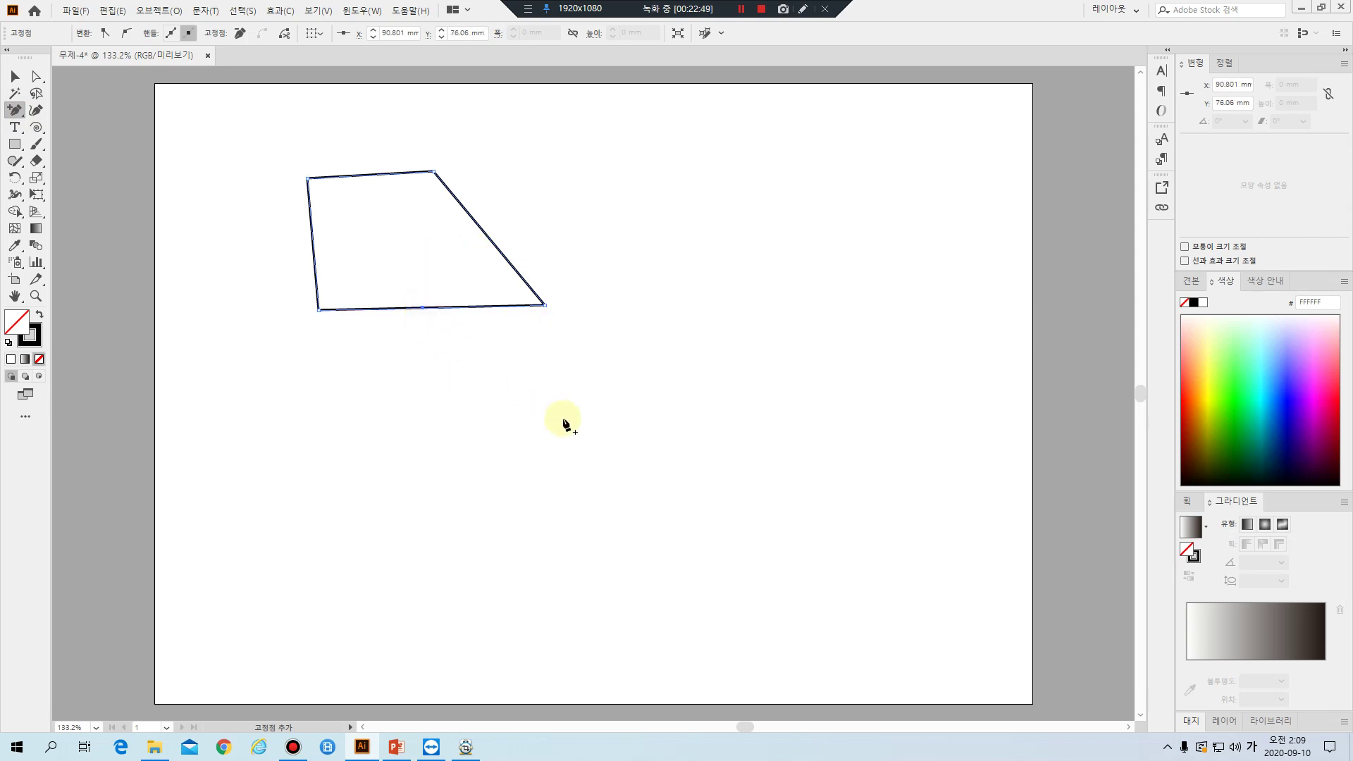
pyautogui.click(34, 77)
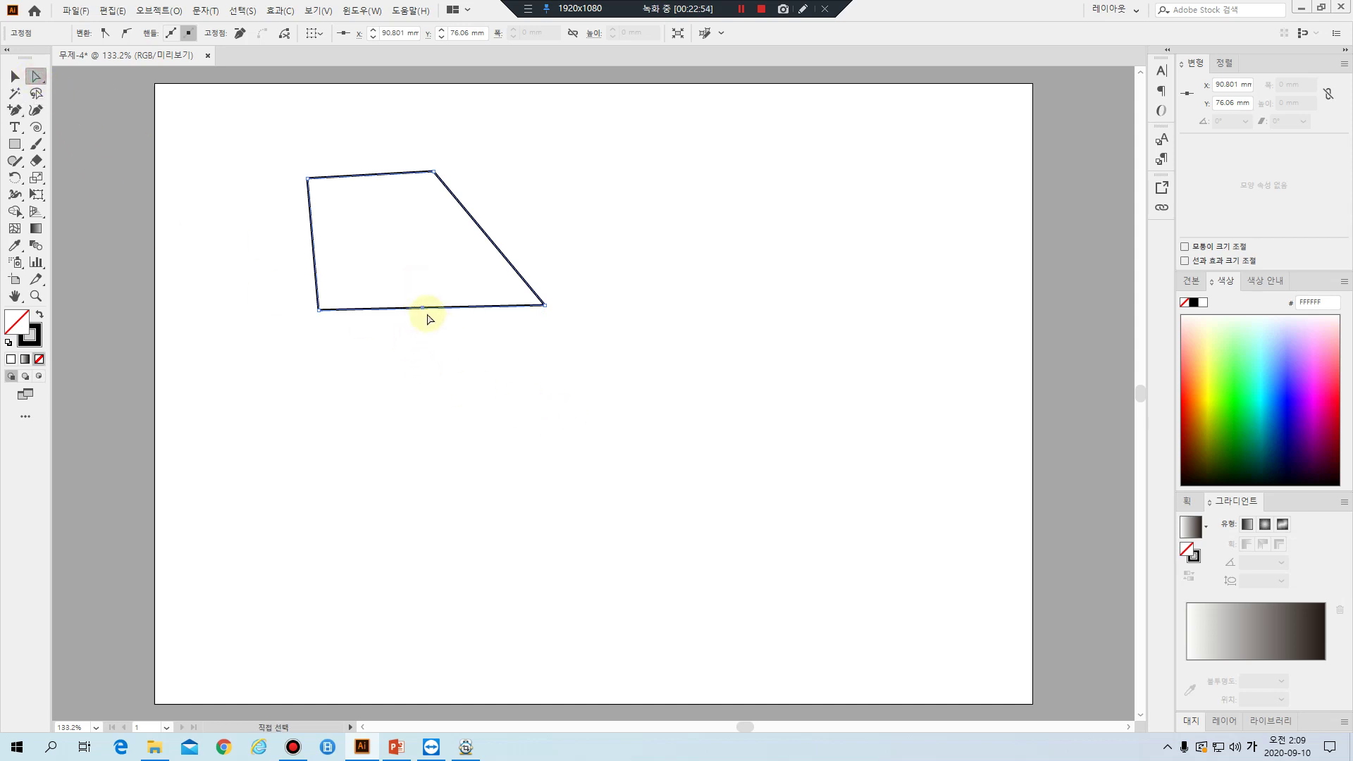
pyautogui.moveTo(421, 308); pyautogui.dragTo(415, 477)
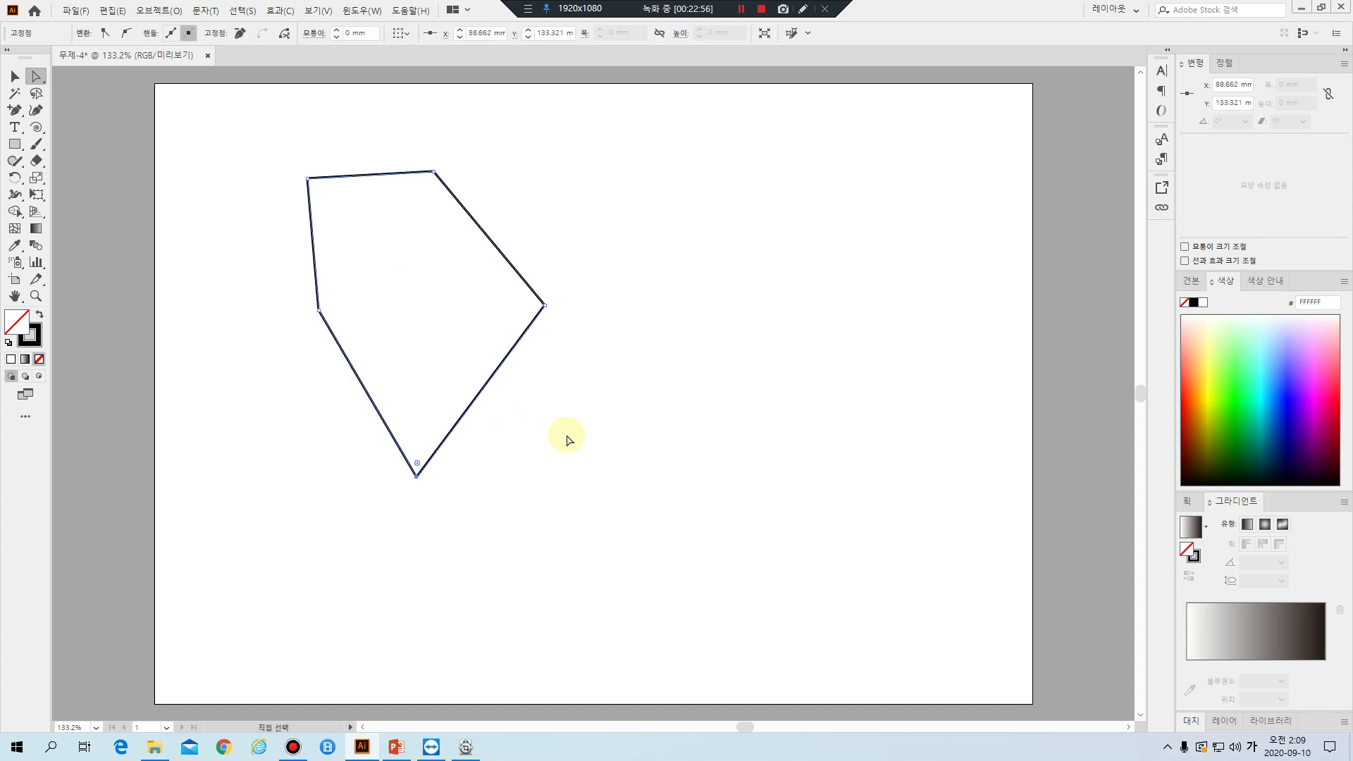
pyautogui.click(563, 434)
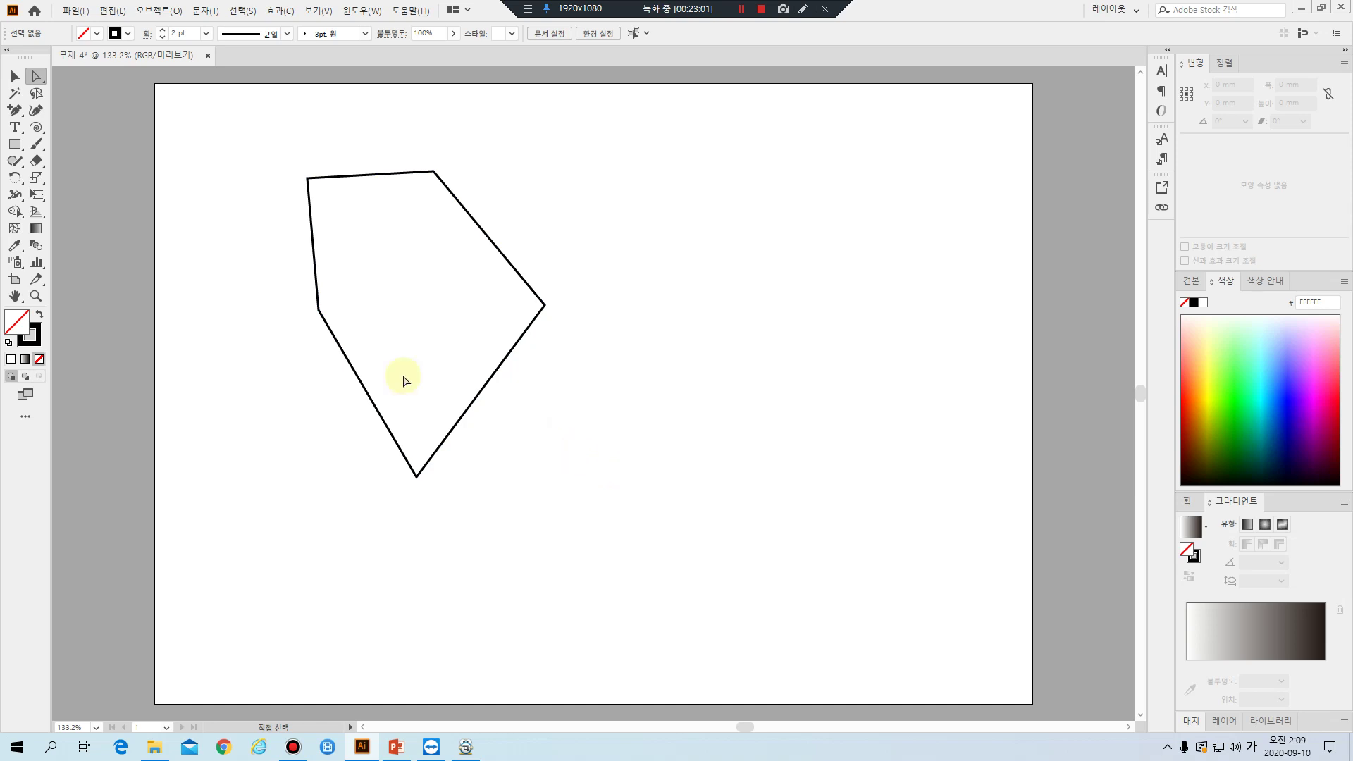
# Remove the pentagon's lowest anchor with the Delete Anchor Point tool
pyautogui.click(15, 110)
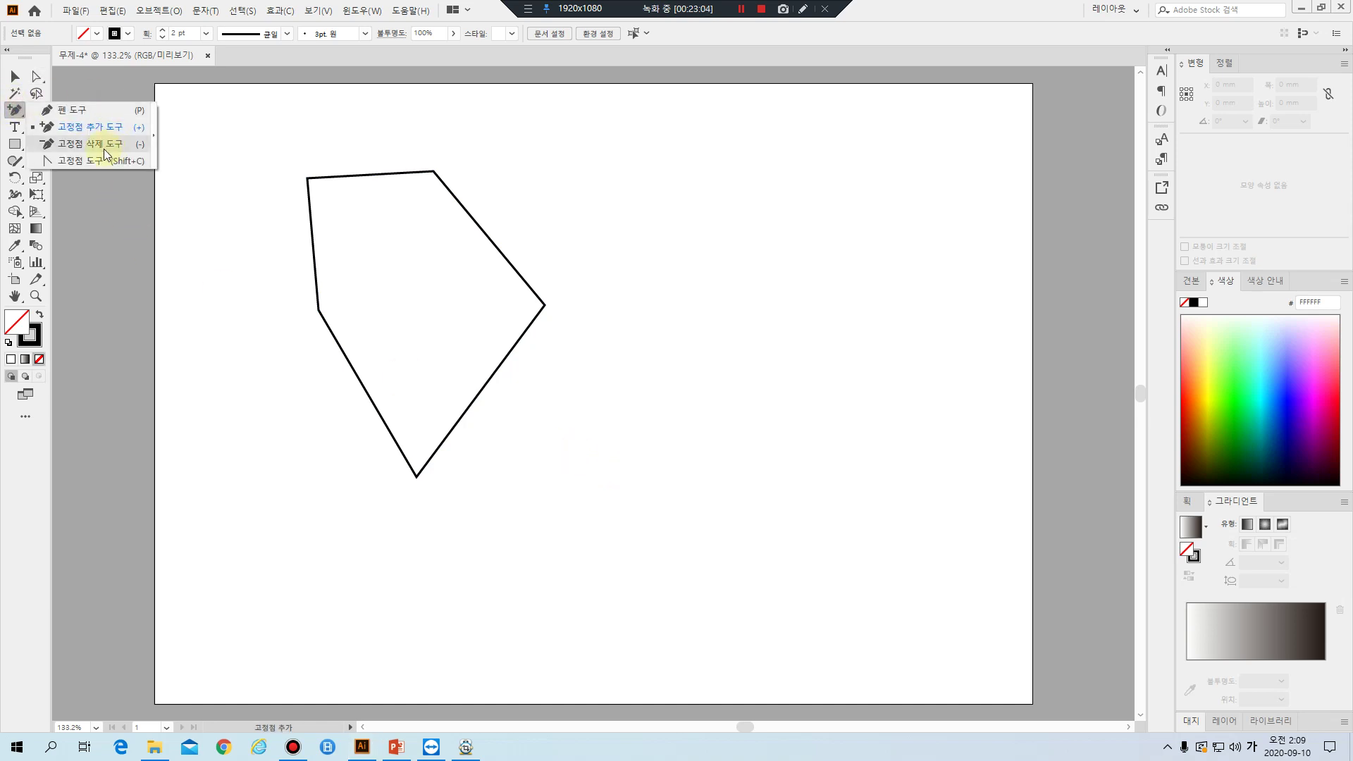
pyautogui.click(99, 150)
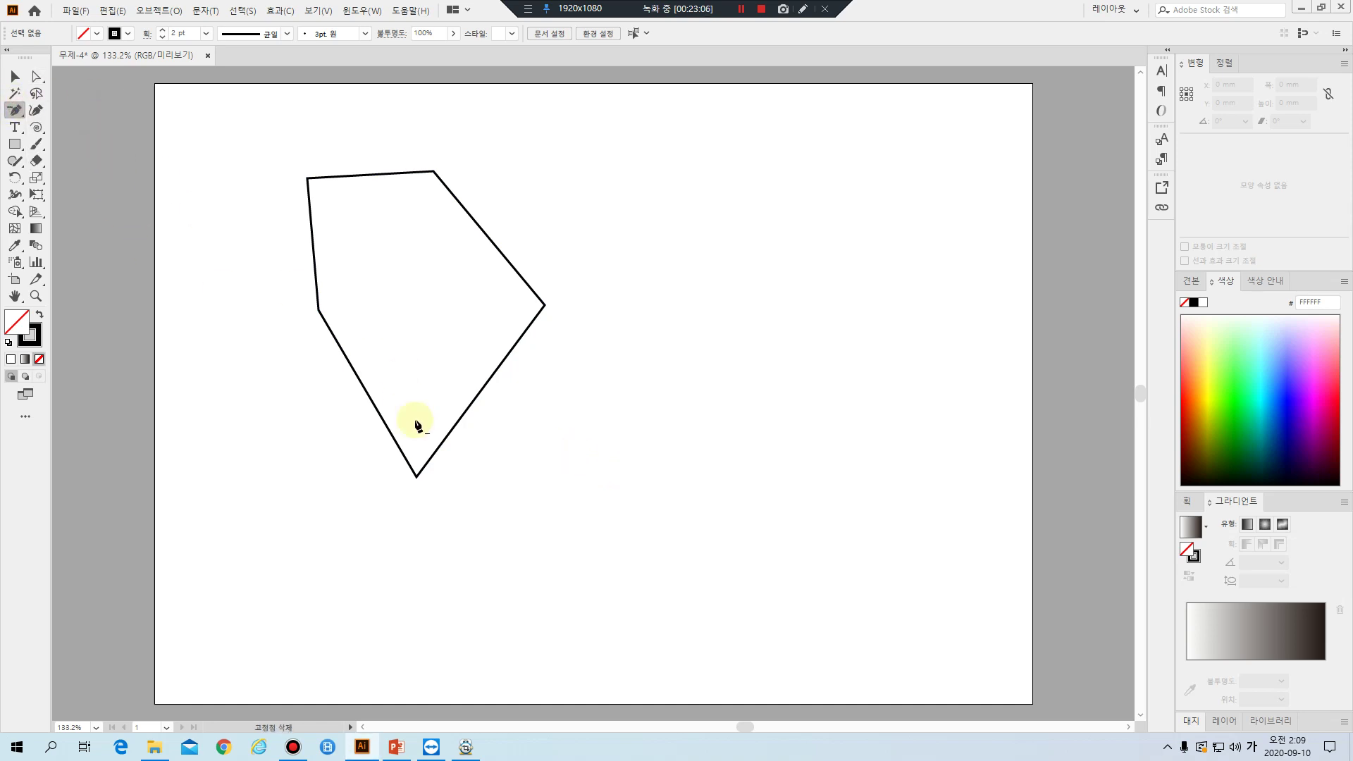
pyautogui.click(416, 476)
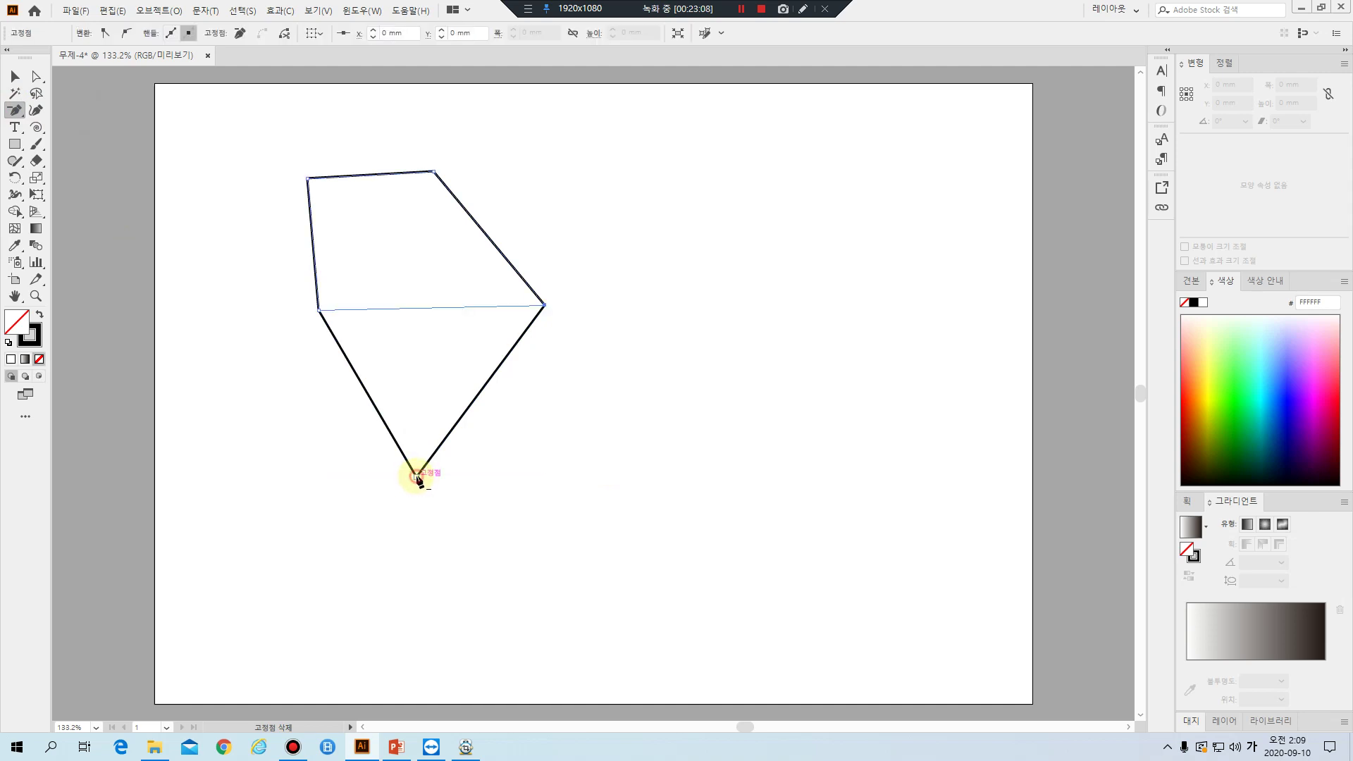
# Remove the quadrilateral's upper-left anchor with the Delete Anchor Point tool so the shape is a triangle again
pyautogui.click(310, 182)
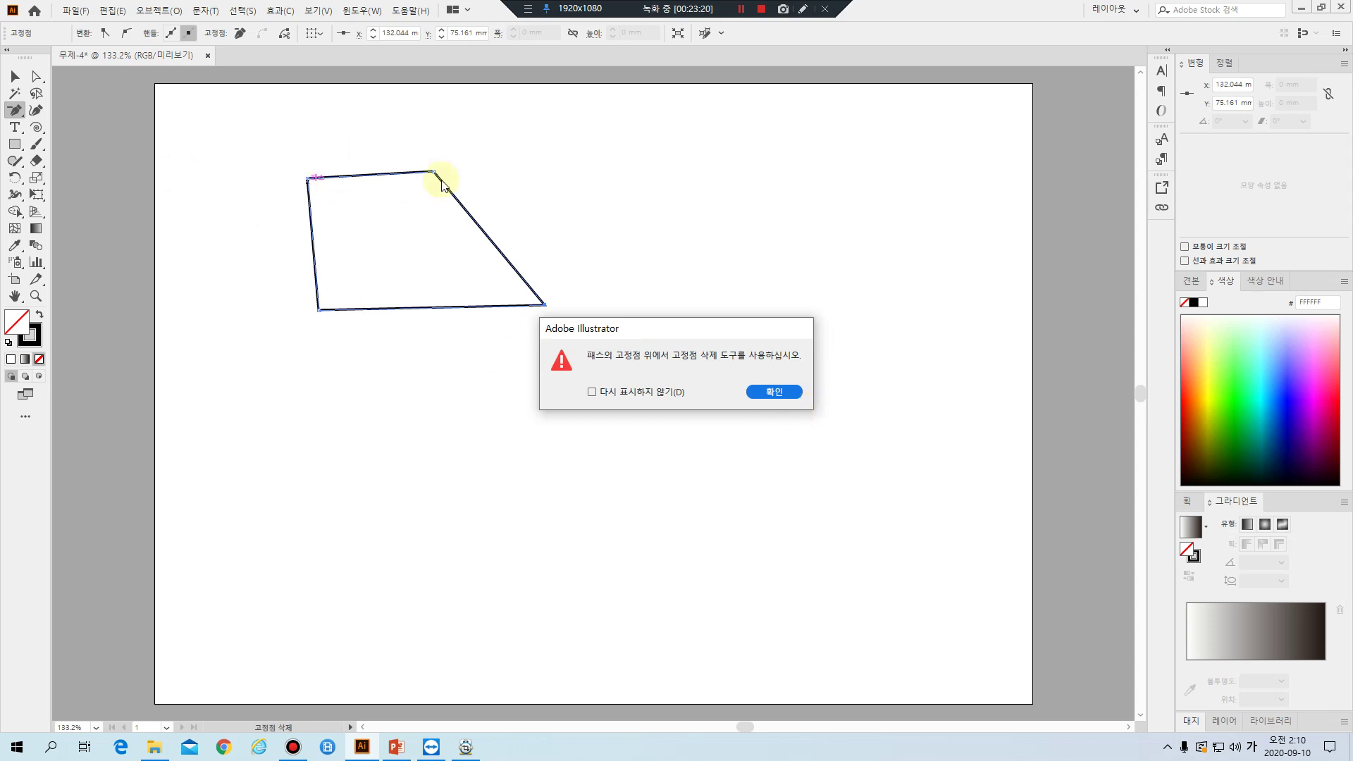
pyautogui.click(773, 390)
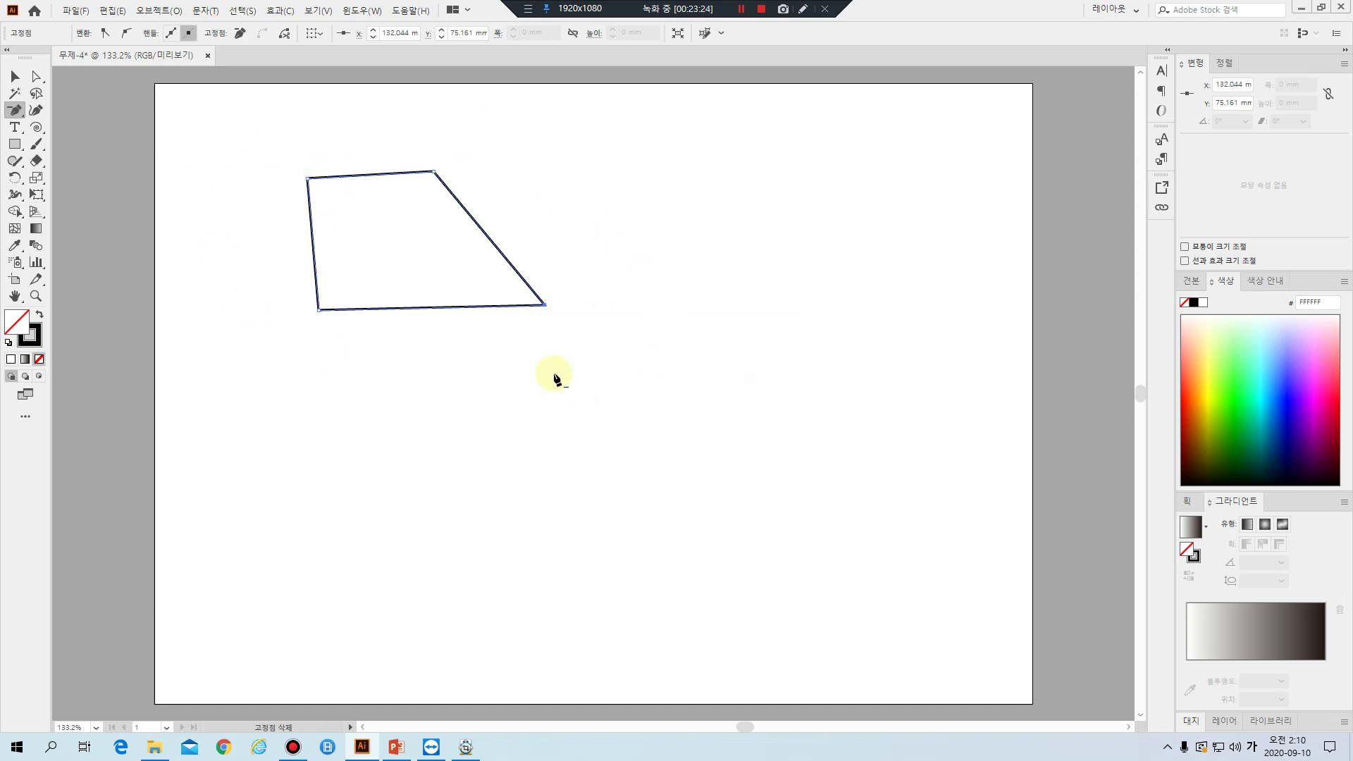
pyautogui.click(36, 296)
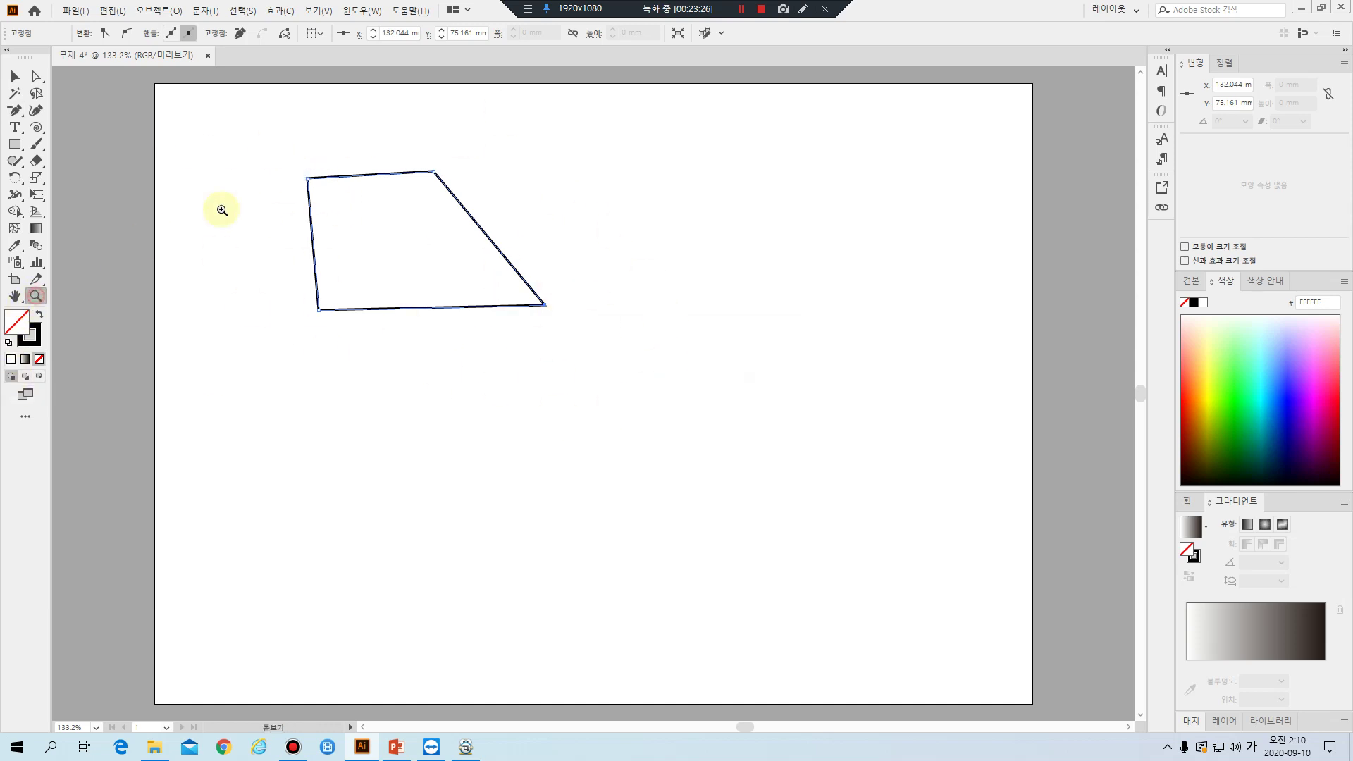
pyautogui.moveTo(281, 153); pyautogui.dragTo(474, 341)
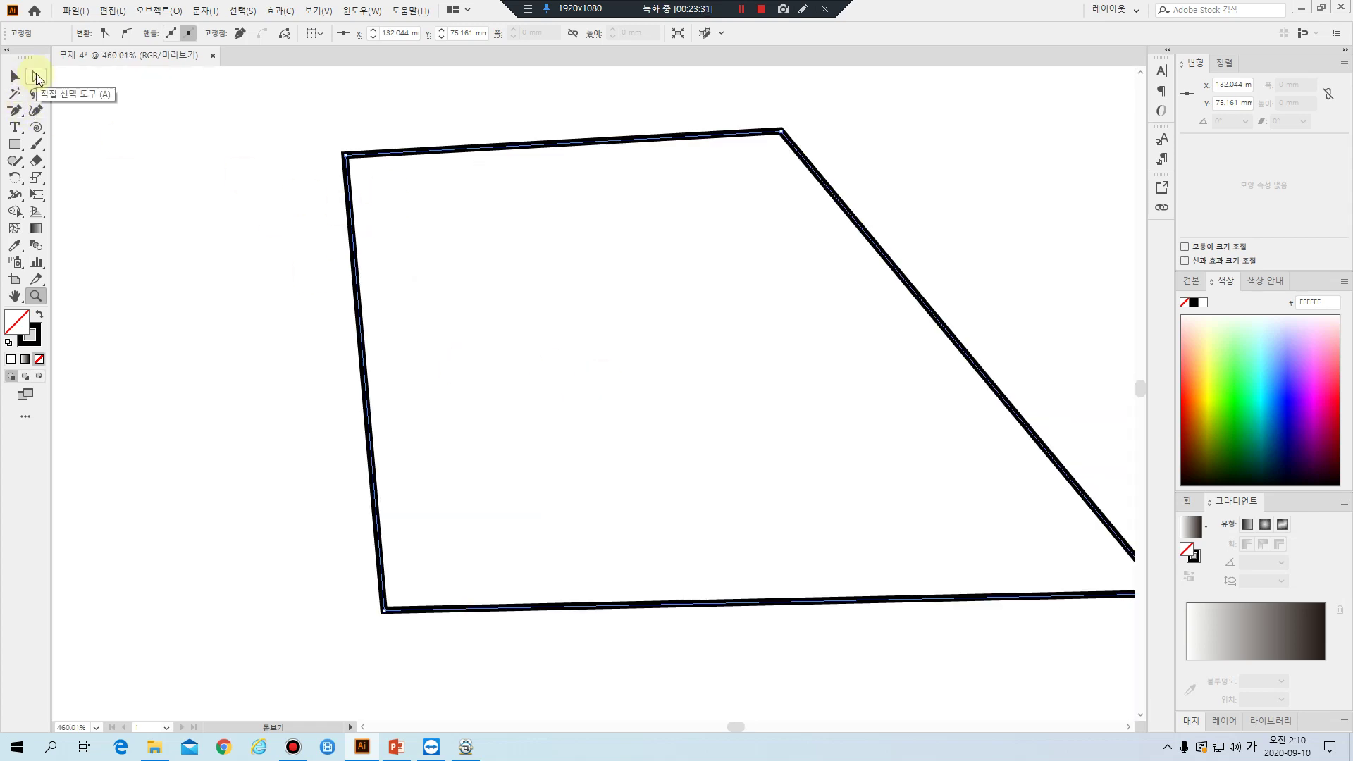
pyautogui.click(37, 77)
pyautogui.moveTo(293, 141); pyautogui.dragTo(395, 212)
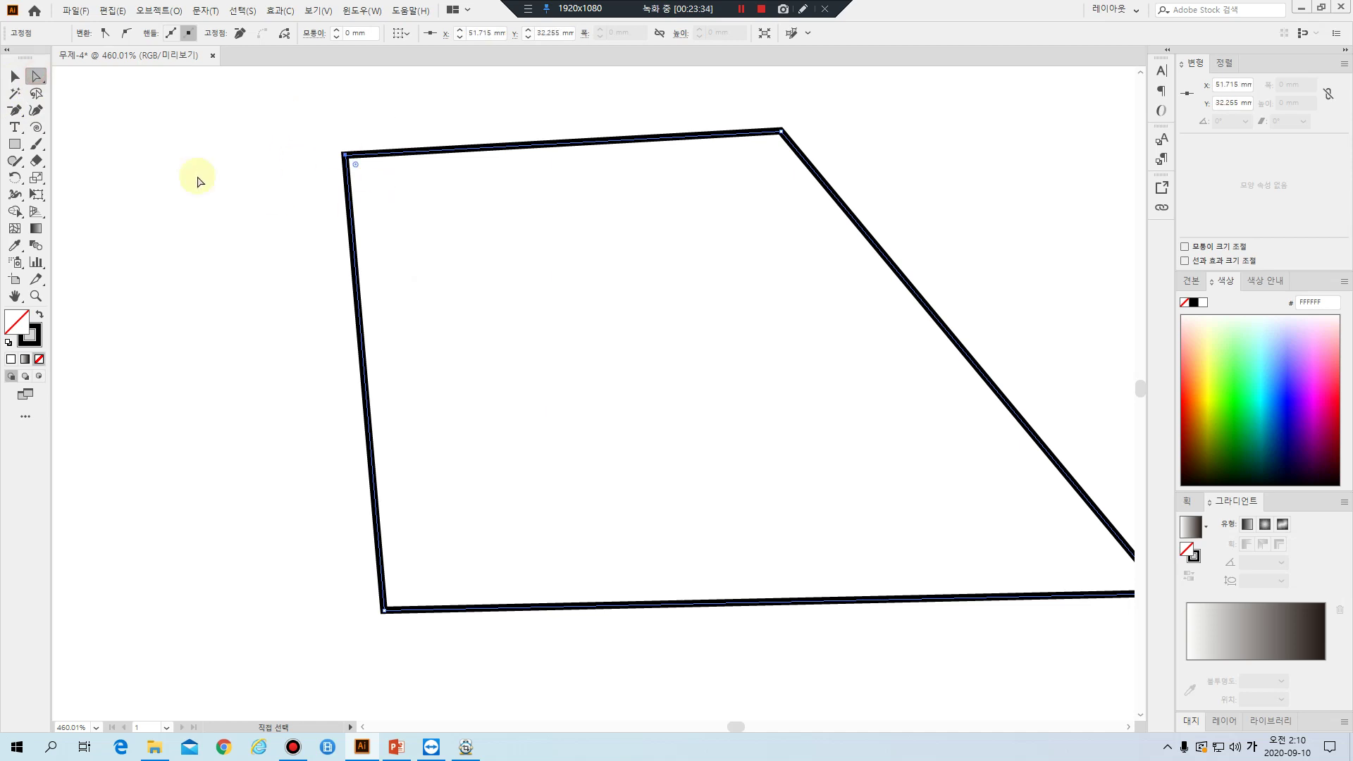
pyautogui.click(14, 111)
pyautogui.click(345, 154)
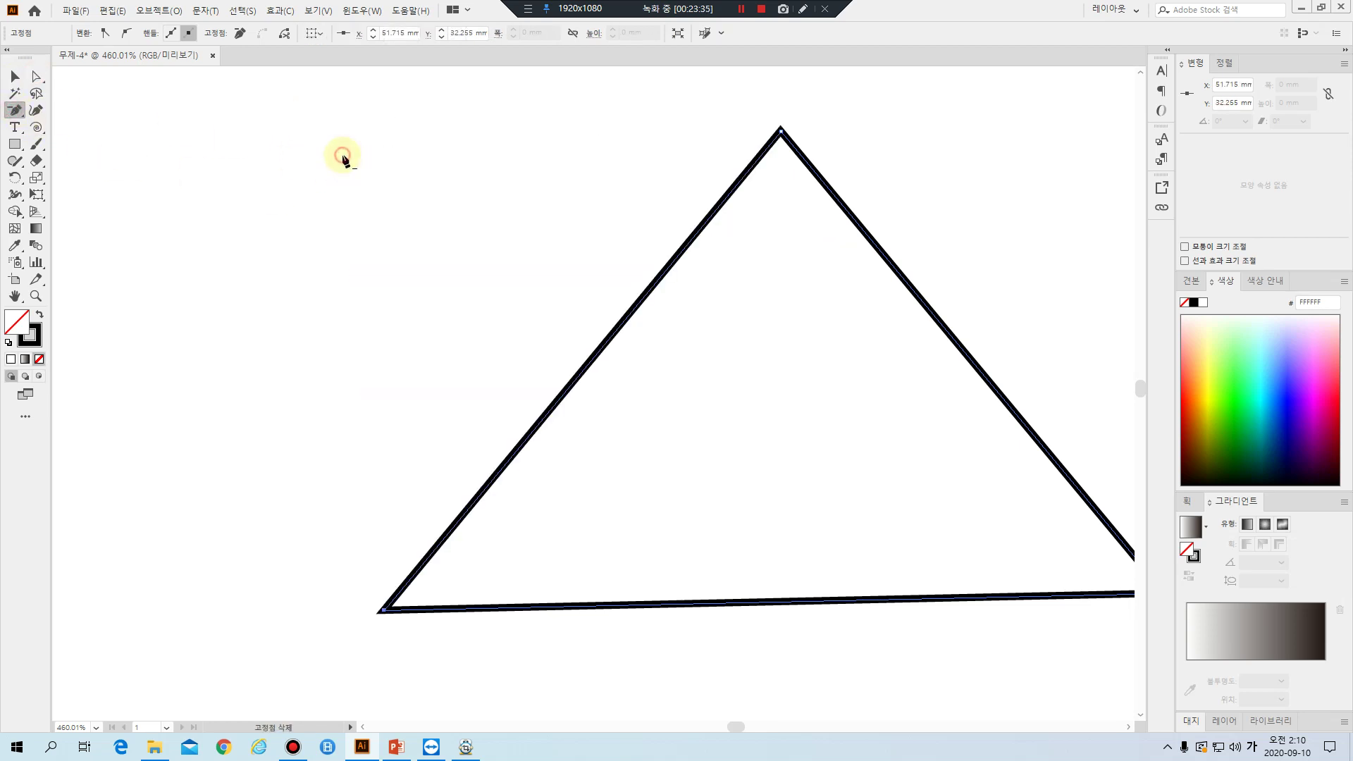
# Shift the triangle's apex slightly up and left, and move its lower-left corner to about X 30.7 mm, Y 73 mm with the Direct Selection tool
pyautogui.moveTo(733, 359); pyautogui.dragTo(550, 332)
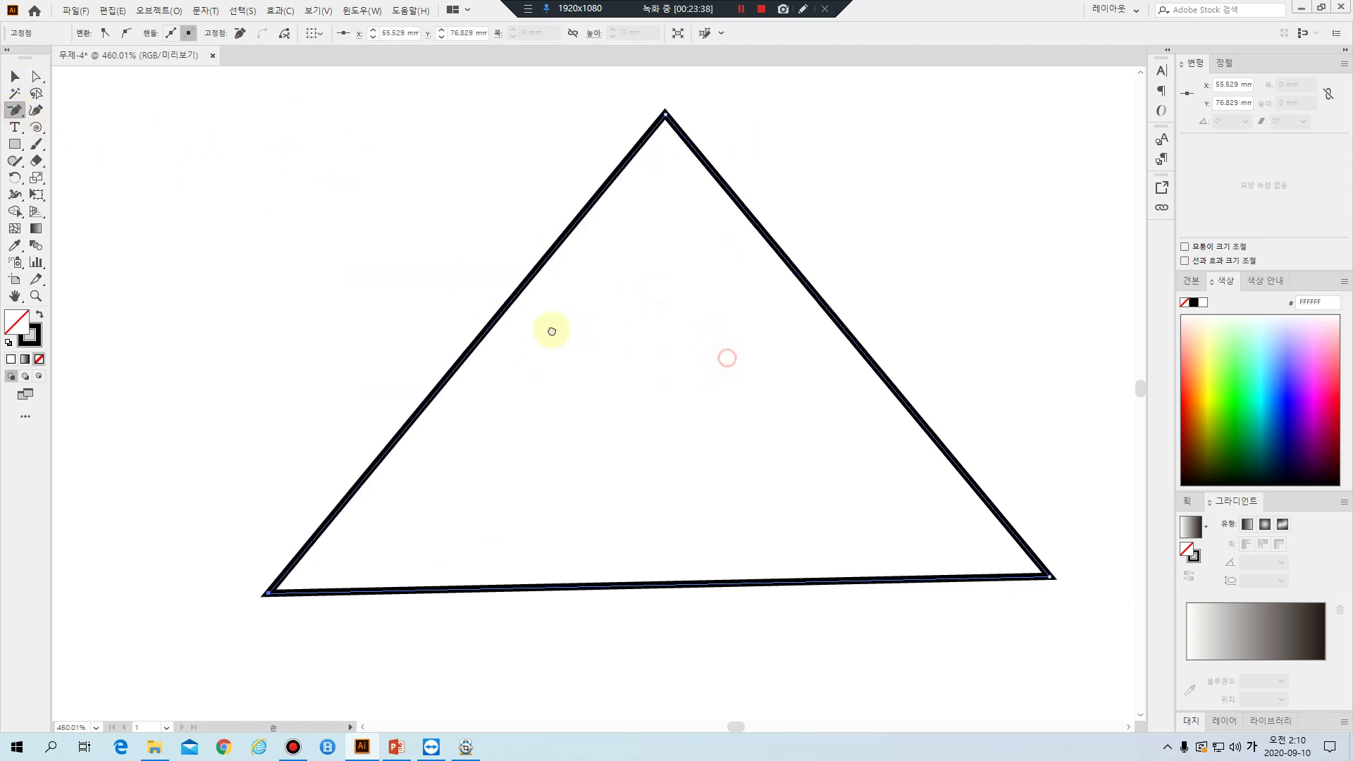
pyautogui.doubleClick(36, 296)
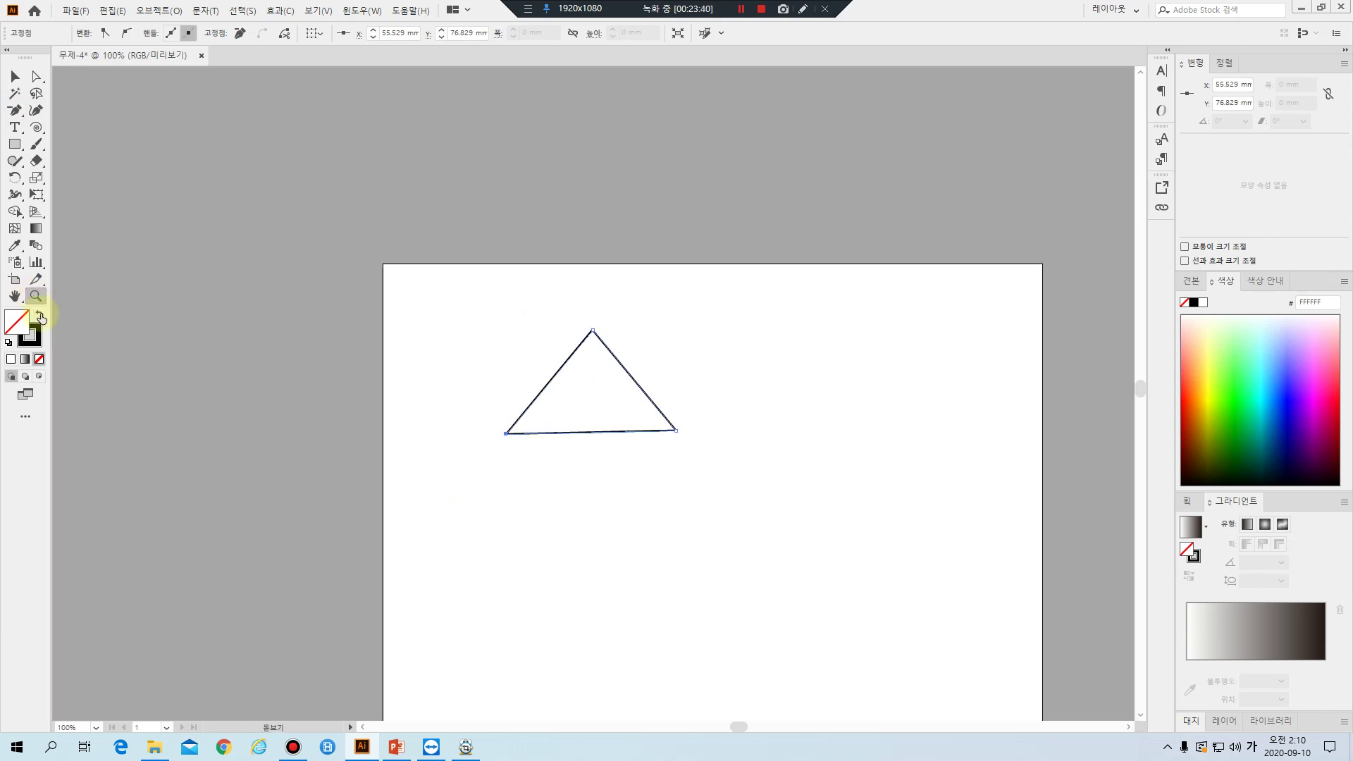
pyautogui.moveTo(607, 580); pyautogui.dragTo(372, 422)
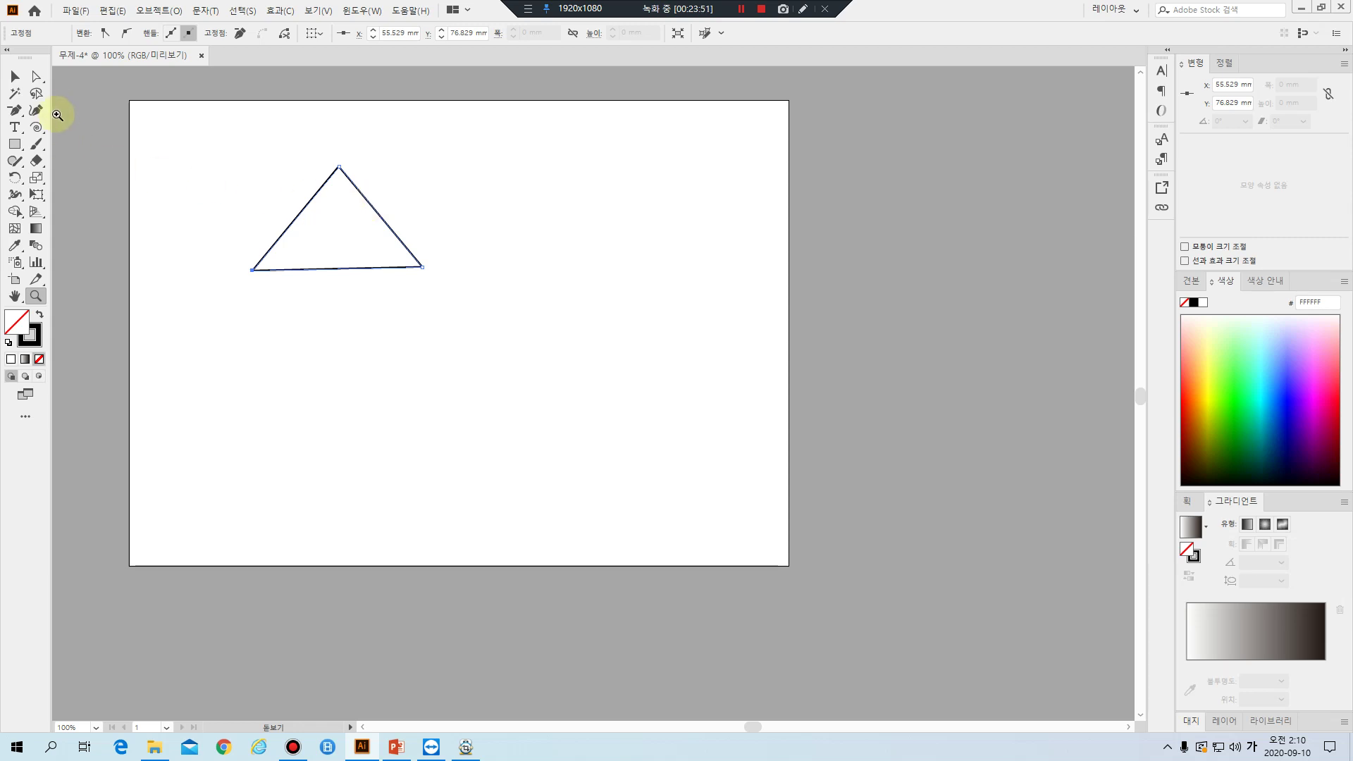
pyautogui.click(35, 76)
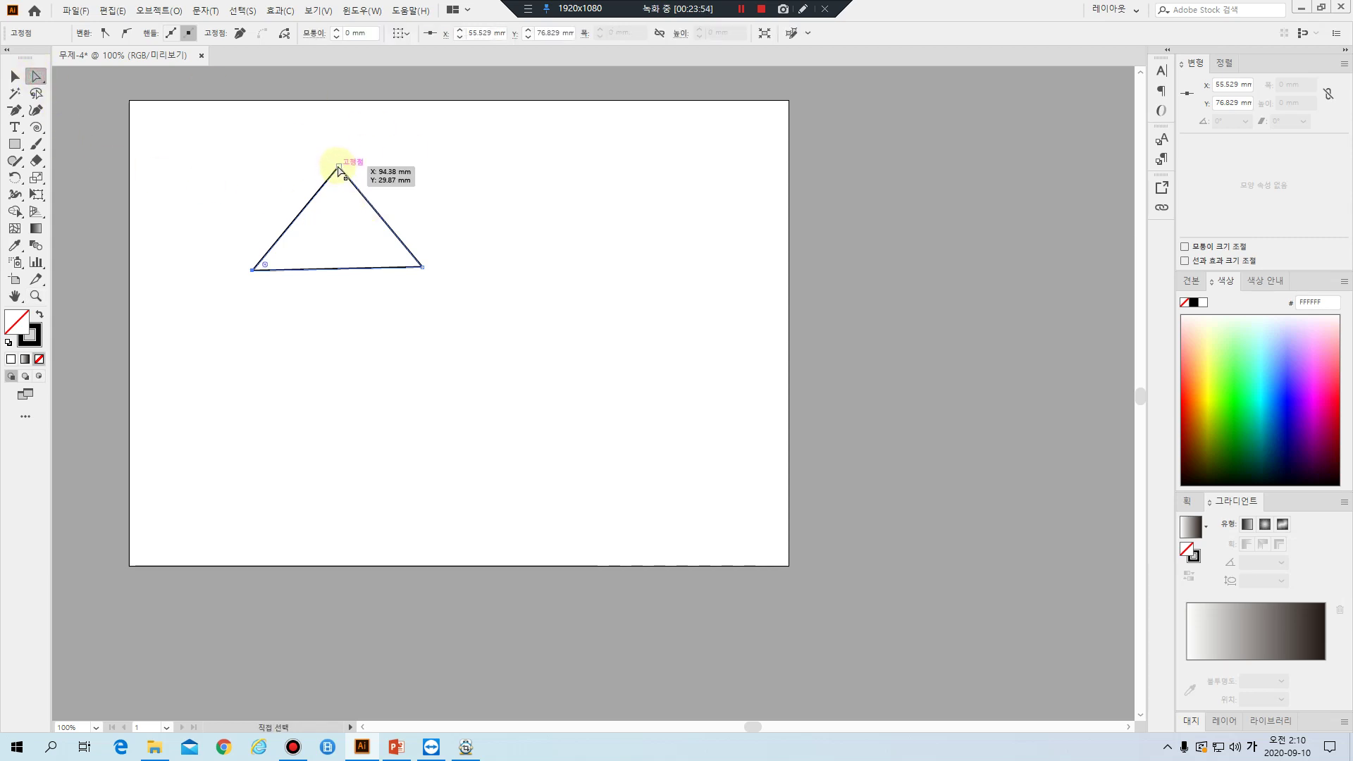
pyautogui.moveTo(338, 168); pyautogui.dragTo(196, 261)
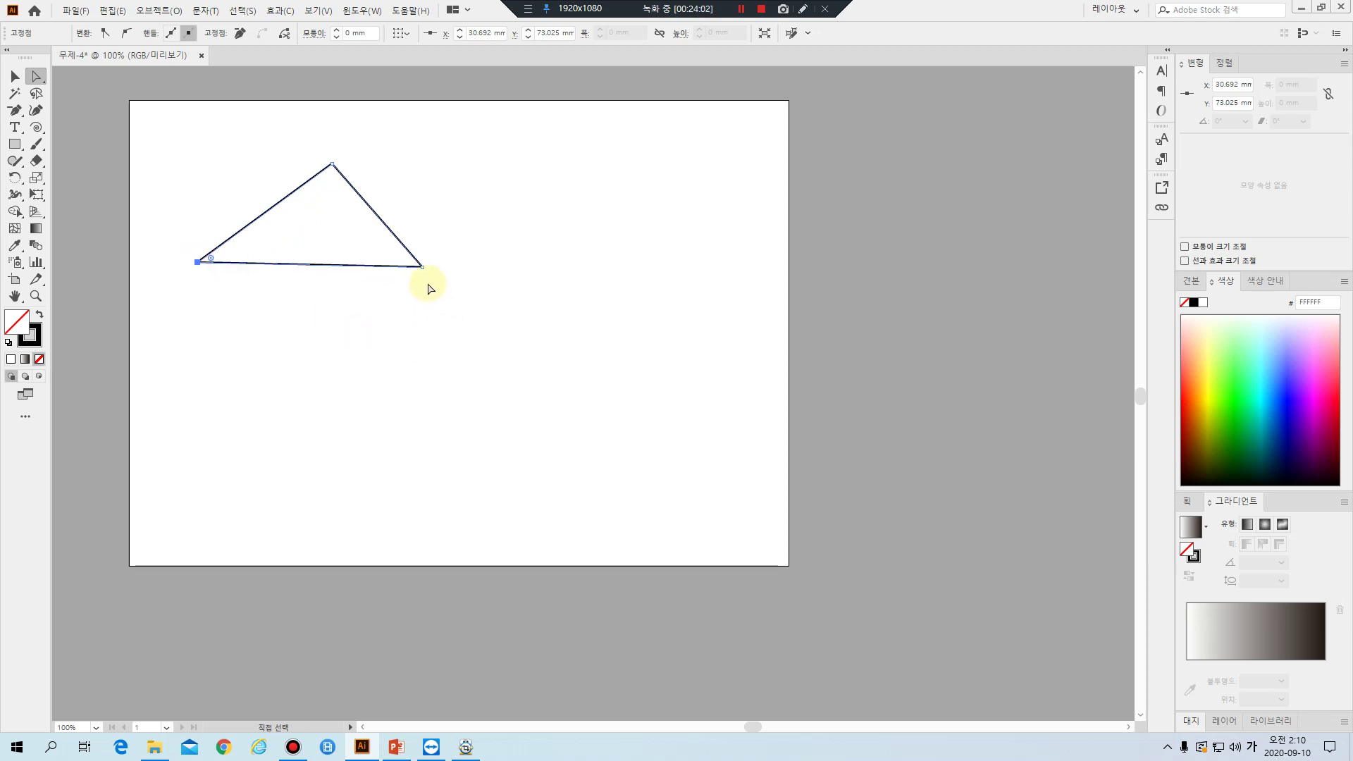
# Move the triangle's lower-right corner to about X 155.5 mm, Y 75.7 mm, and curve its apex with the Anchor Point tool
pyautogui.moveTo(422, 266); pyautogui.dragTo(475, 267)
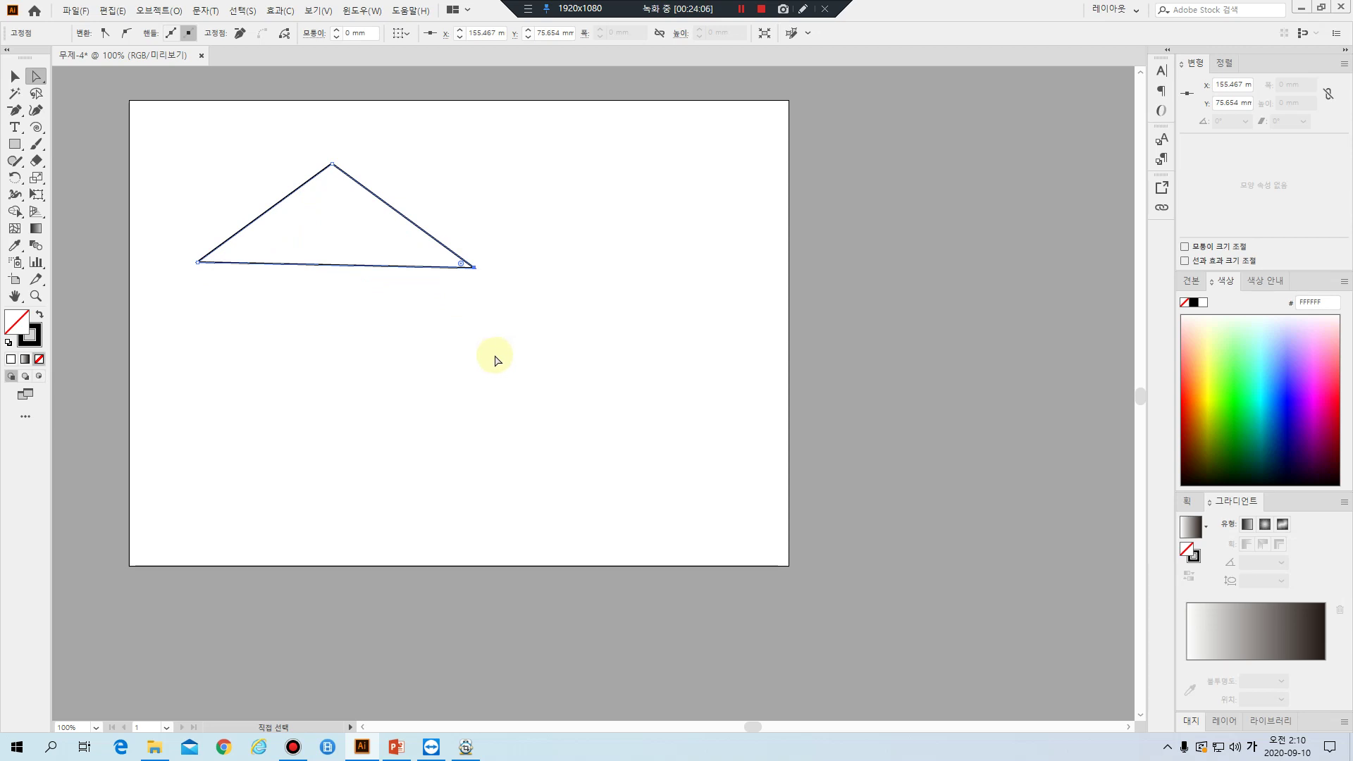
pyautogui.moveTo(15, 109); pyautogui.dragTo(99, 164)
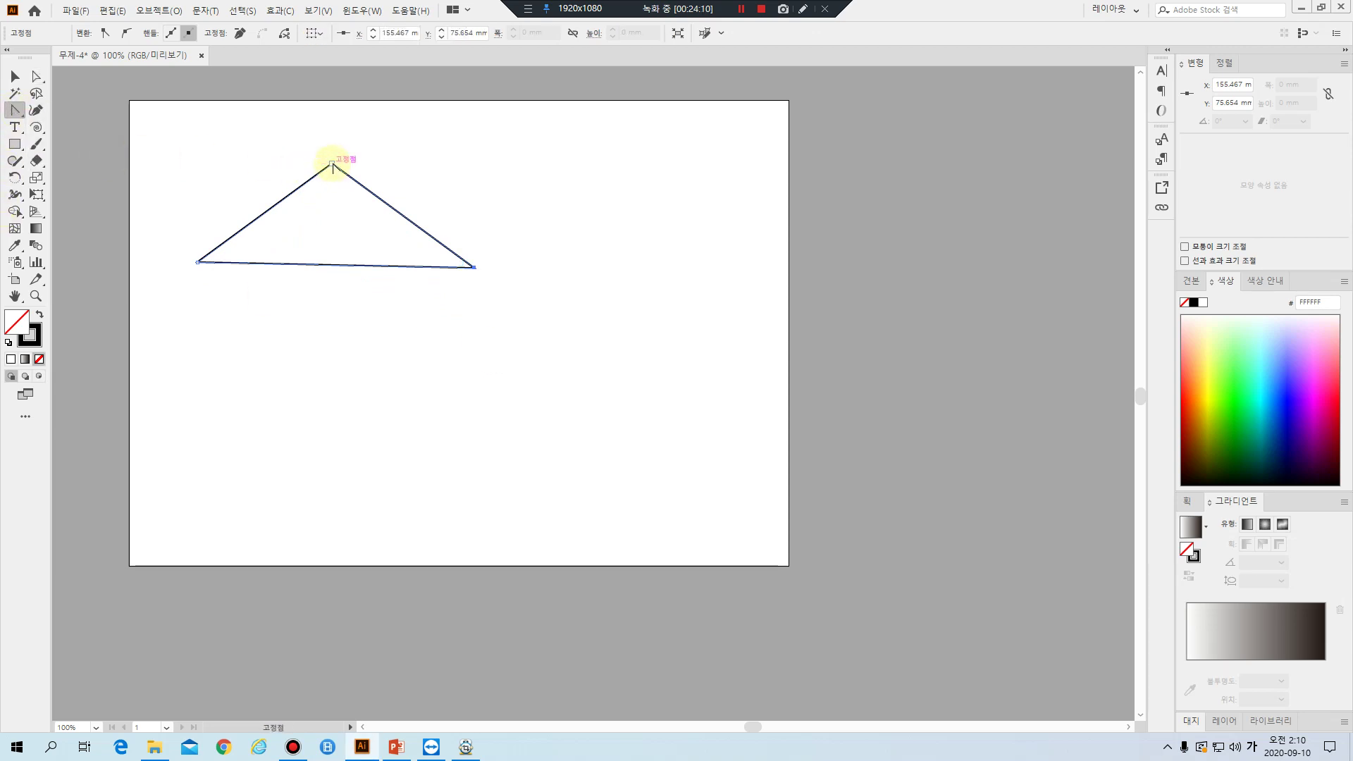
pyautogui.moveTo(332, 163); pyautogui.dragTo(207, 152)
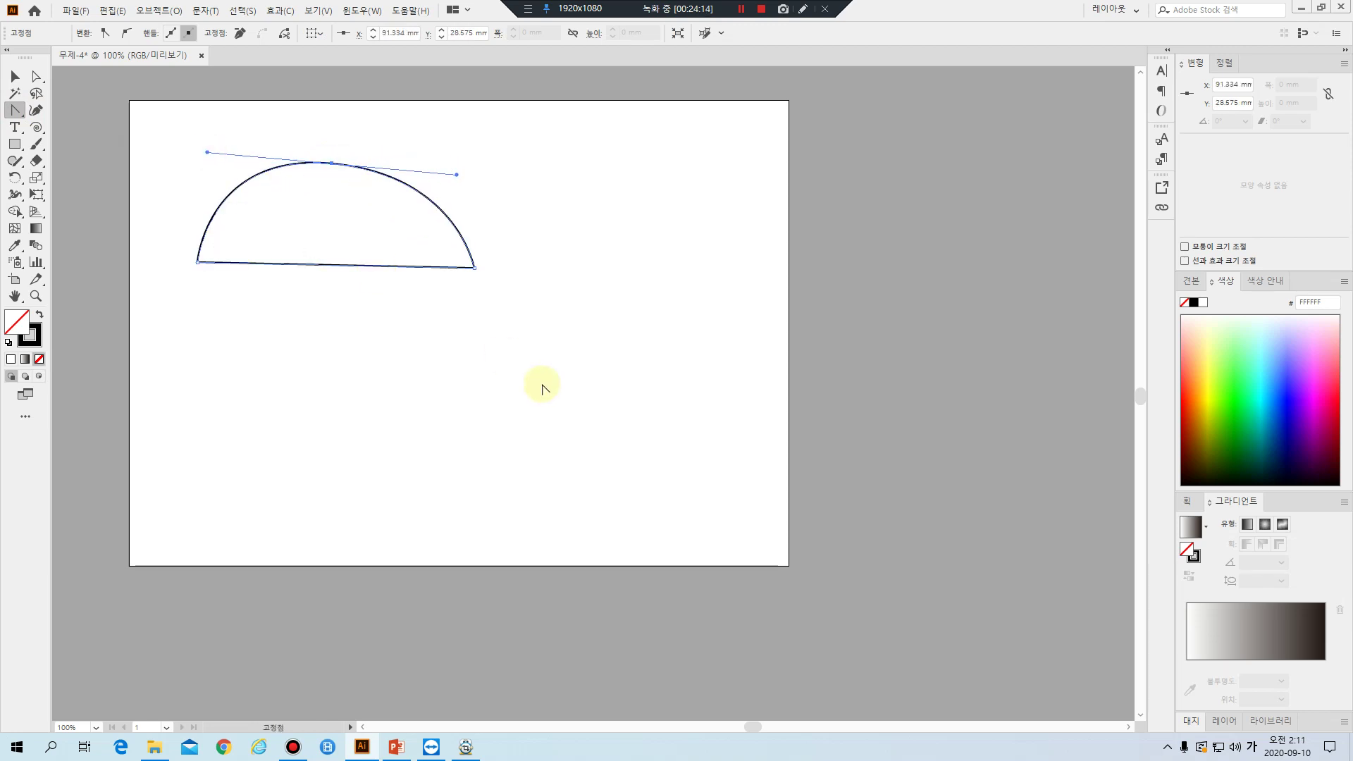
# Curve the shape's two base corners by pulling out direction handles with the Anchor Point tool, and deselect the shape
pyautogui.moveTo(14, 113); pyautogui.dragTo(90, 164)
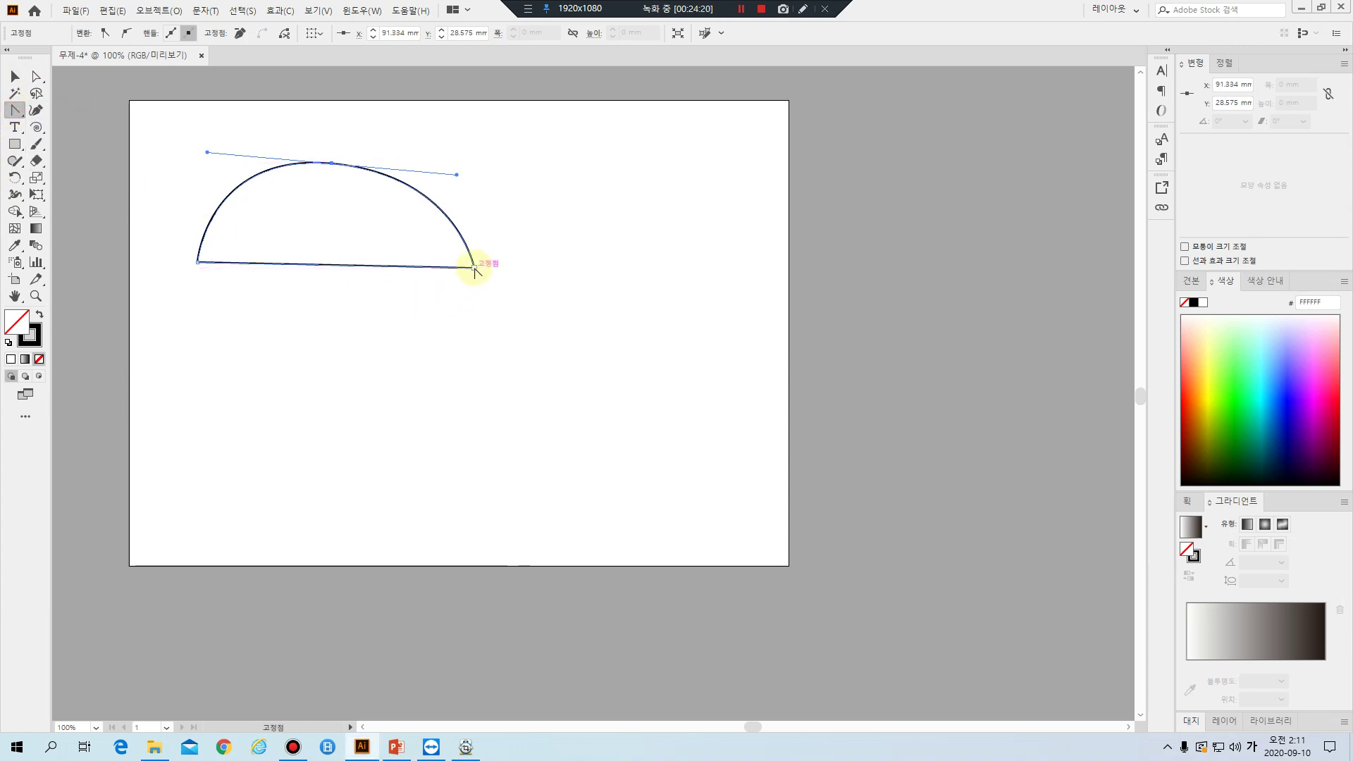
pyautogui.moveTo(474, 268); pyautogui.dragTo(517, 172)
pyautogui.moveTo(197, 262); pyautogui.dragTo(223, 345)
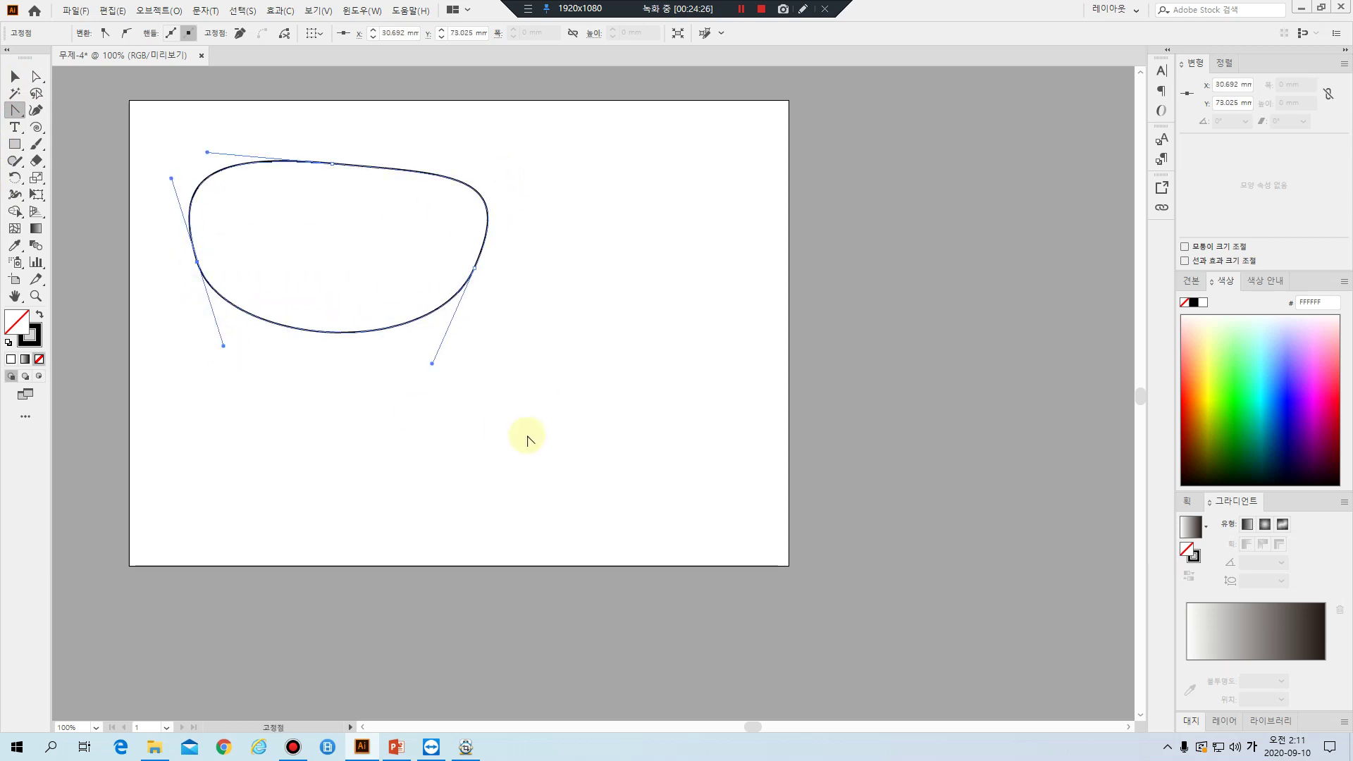
pyautogui.click(512, 418)
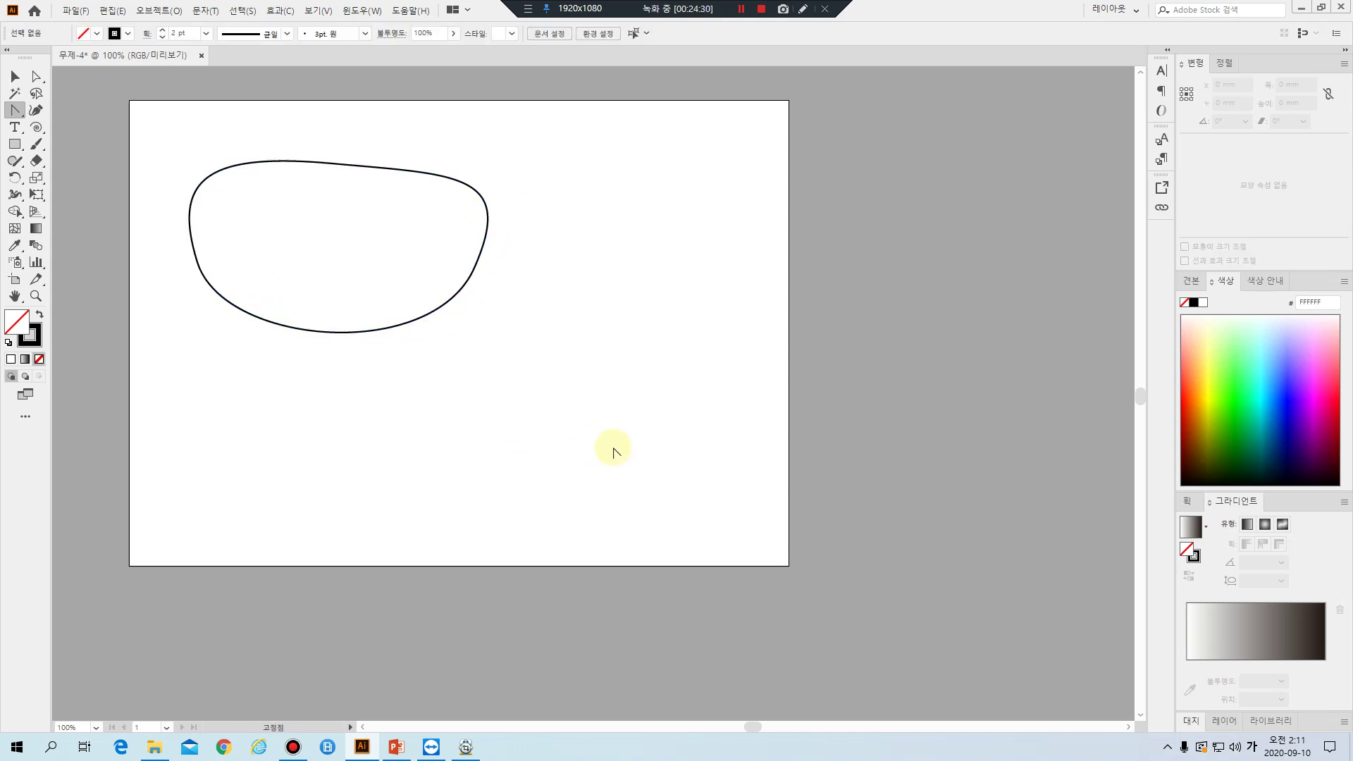
pyautogui.press('v')
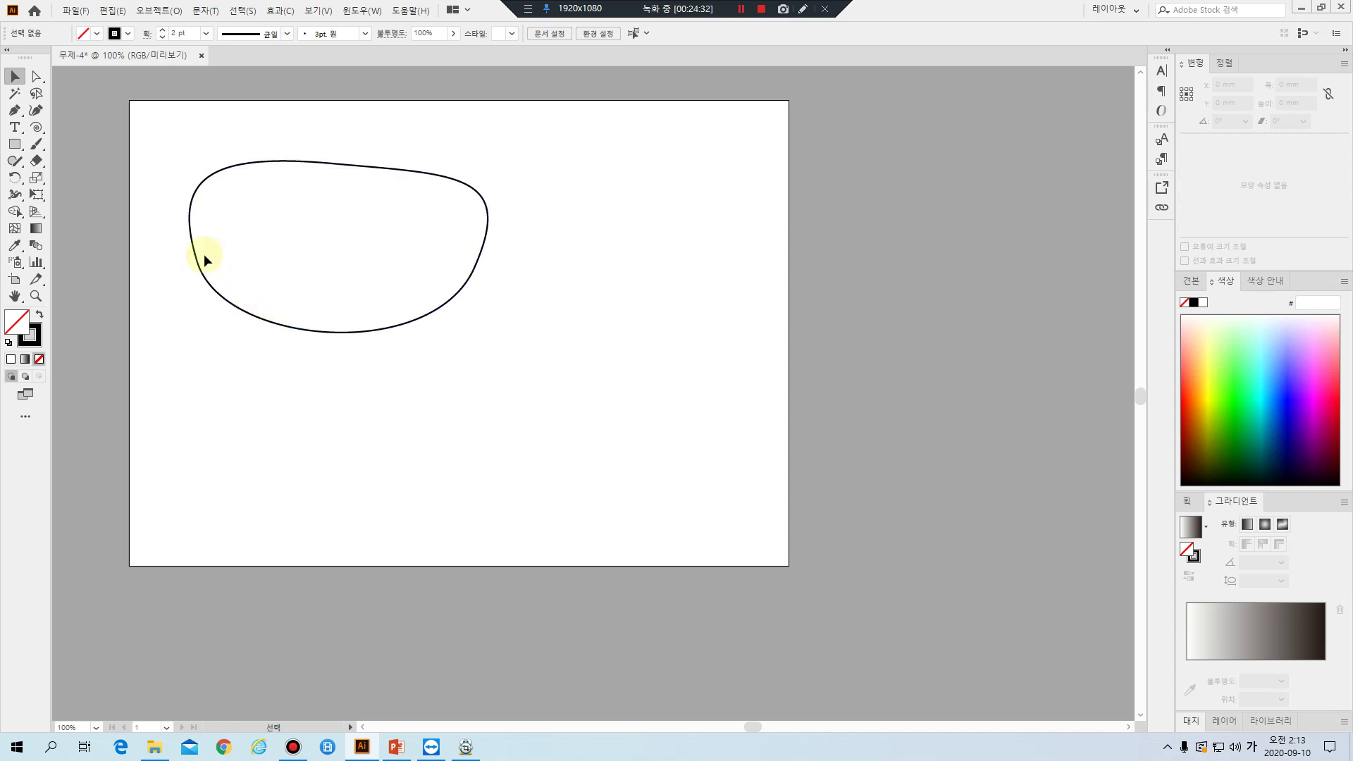
# Draw a closed Pen tool triangle with corners near X 142.1, Y 160.7 mm; X 209.4, Y 87 mm; and X 267.2, Y 158.1 mm
pyautogui.click(14, 110)
pyautogui.click(444, 456)
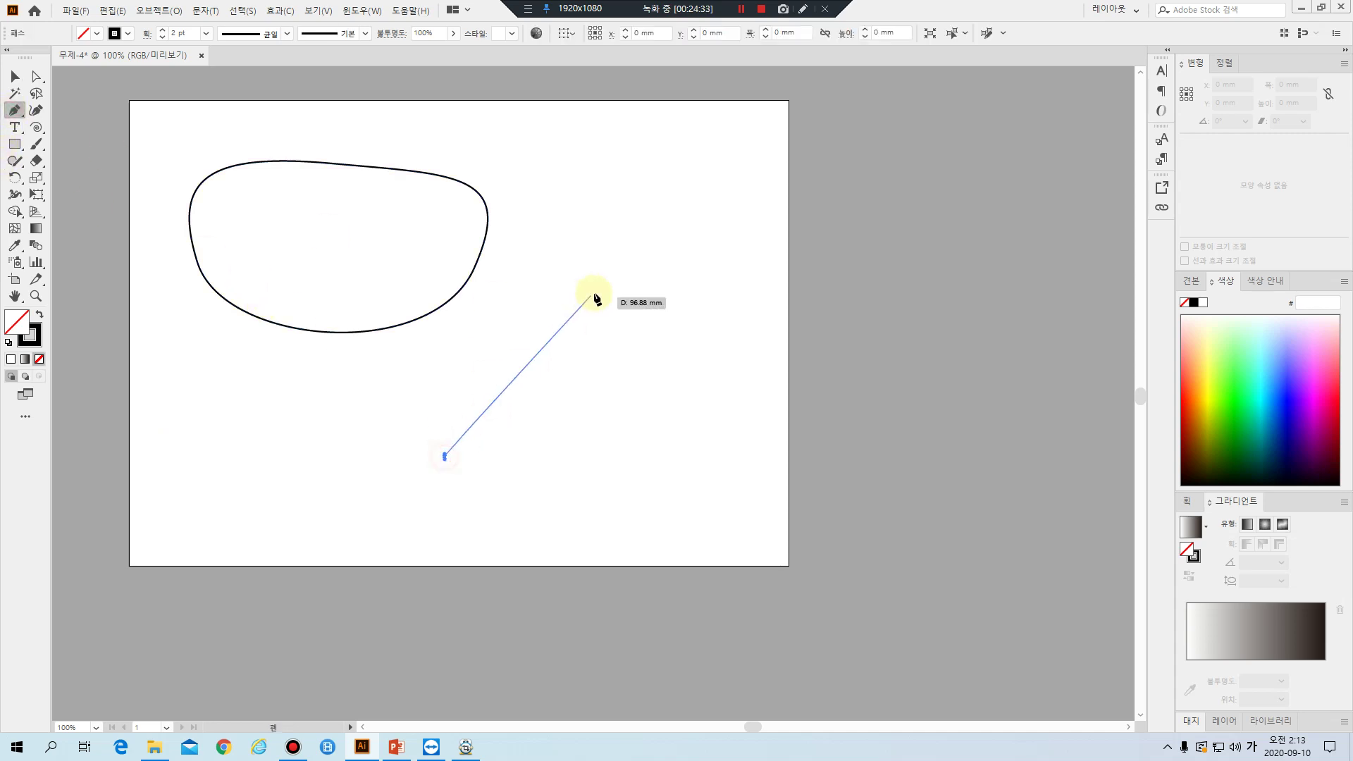
pyautogui.click(594, 293)
pyautogui.click(722, 449)
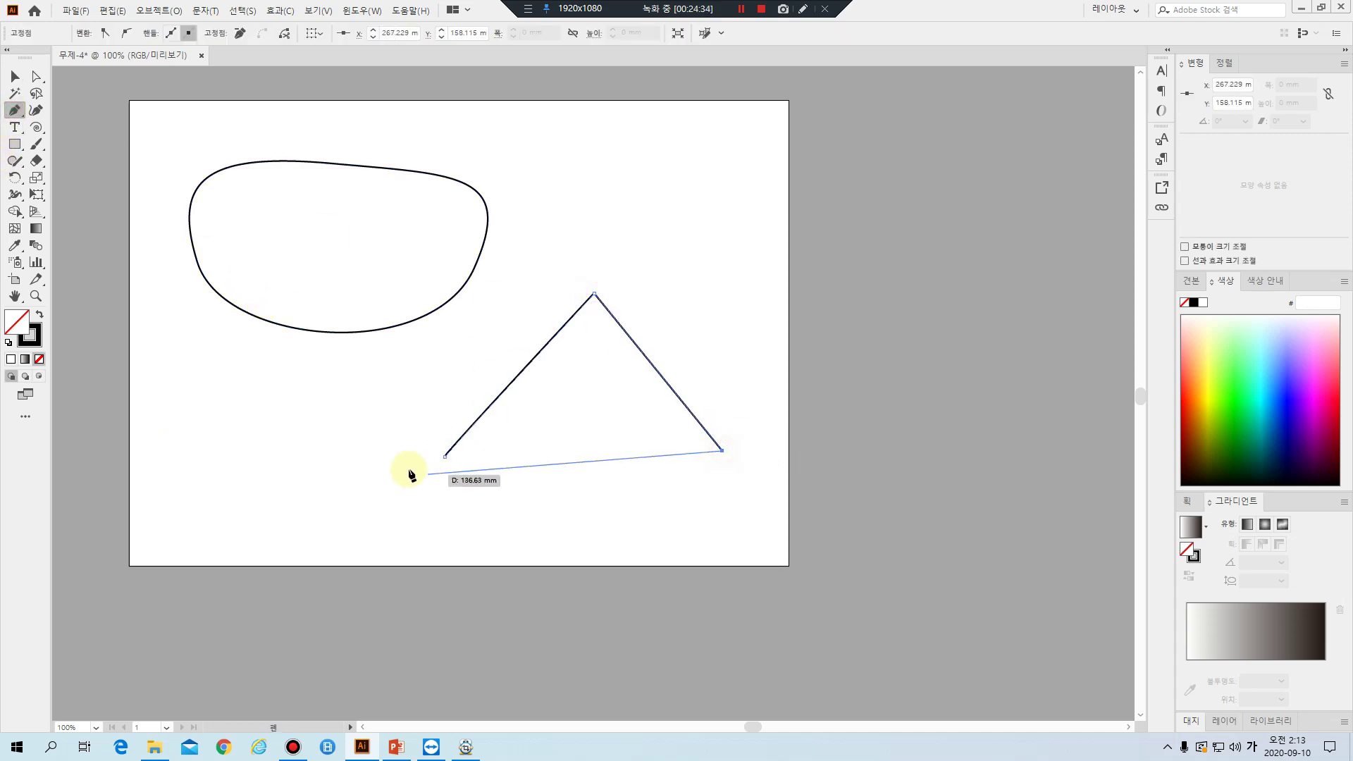
pyautogui.click(444, 456)
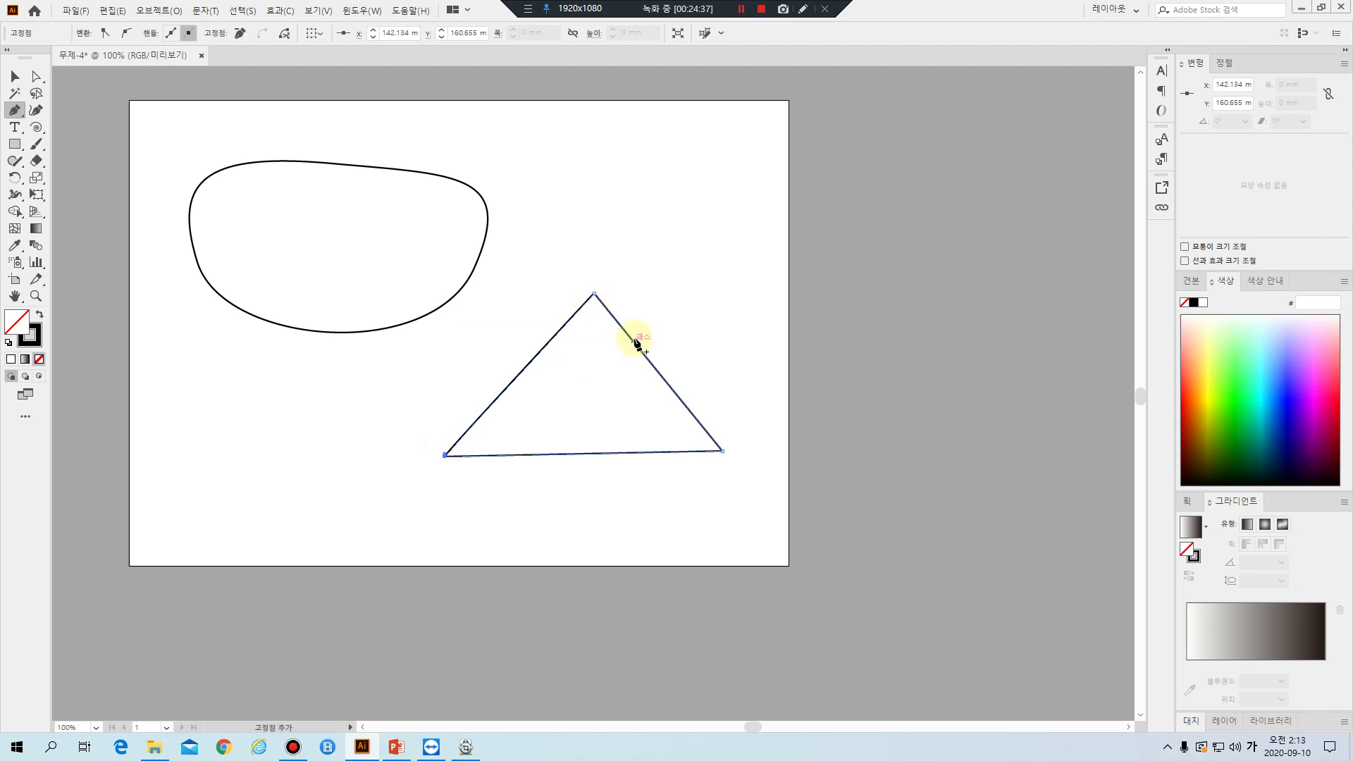
# Select only the new triangle's apex anchor with the Direct Selection tool
pyautogui.click(21, 117)
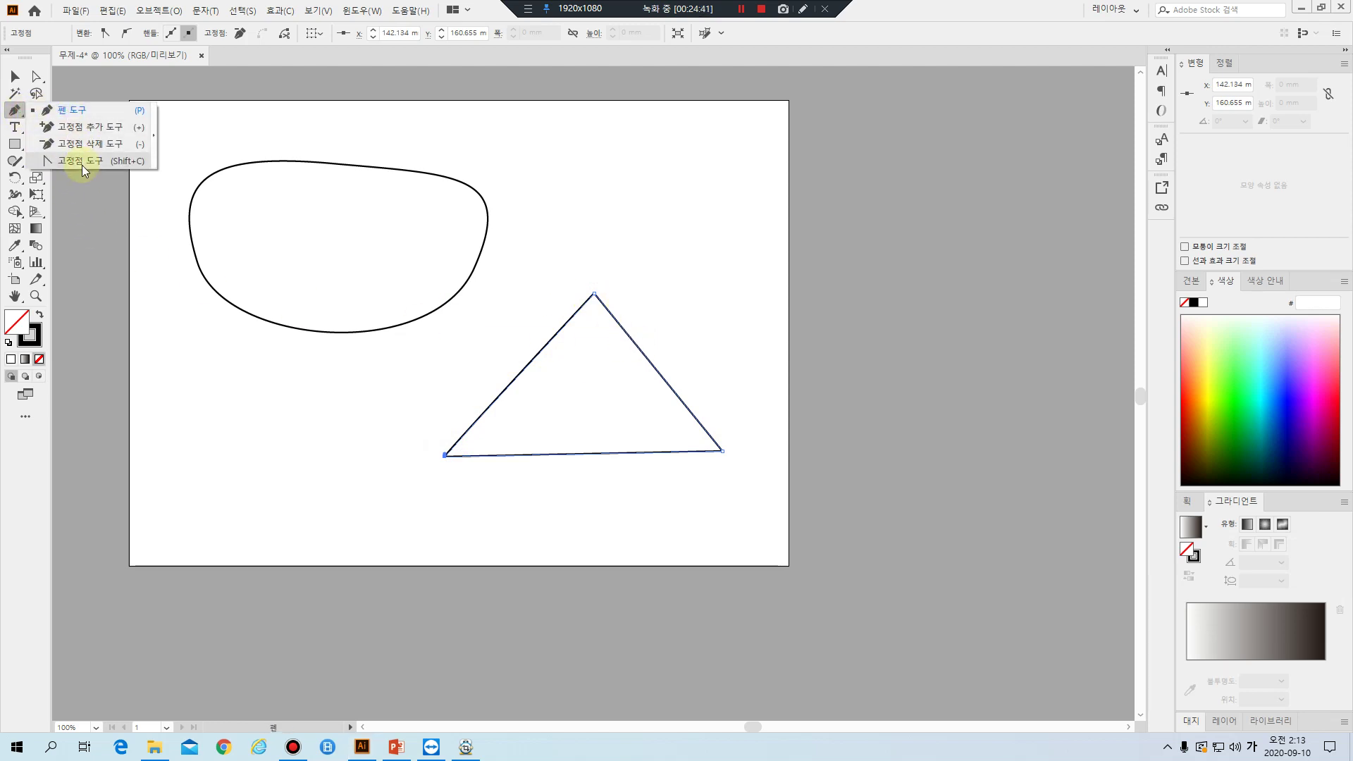
pyautogui.click(14, 109)
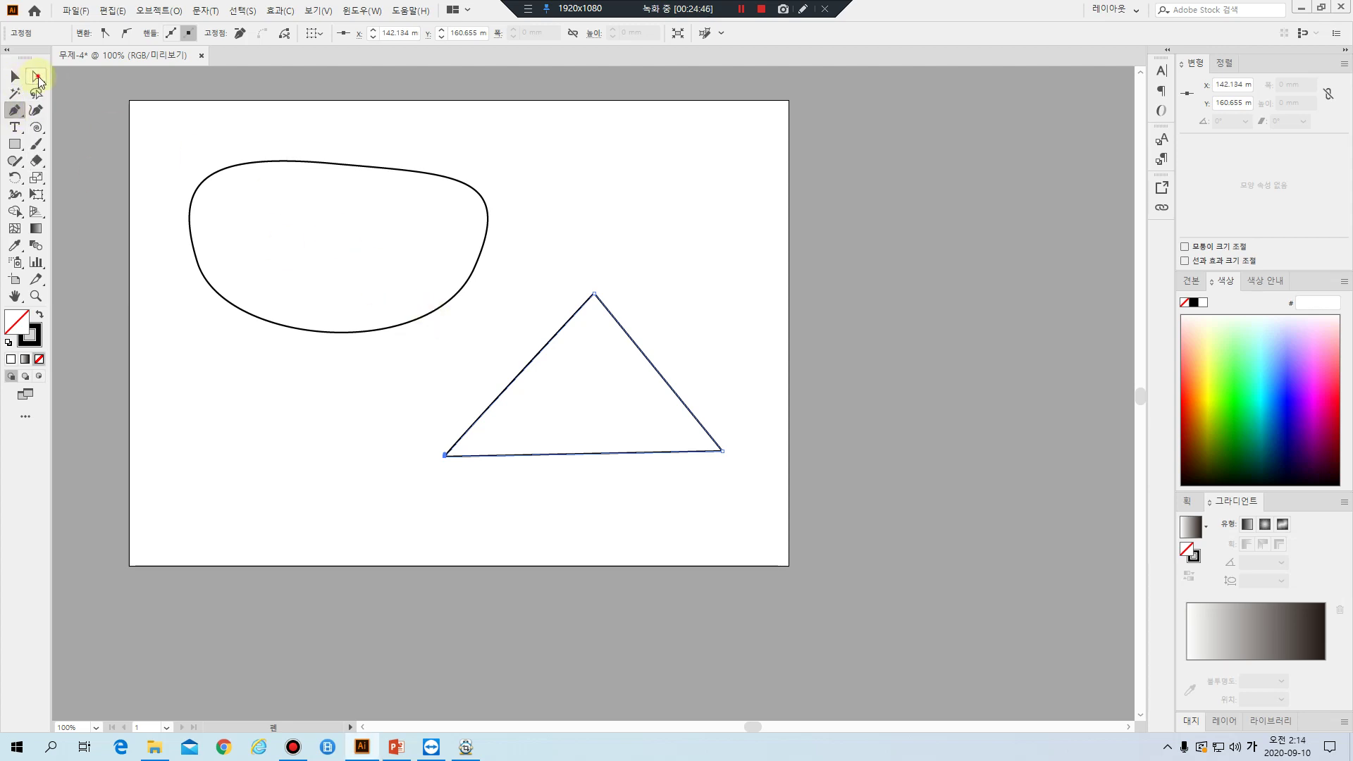
pyautogui.click(39, 77)
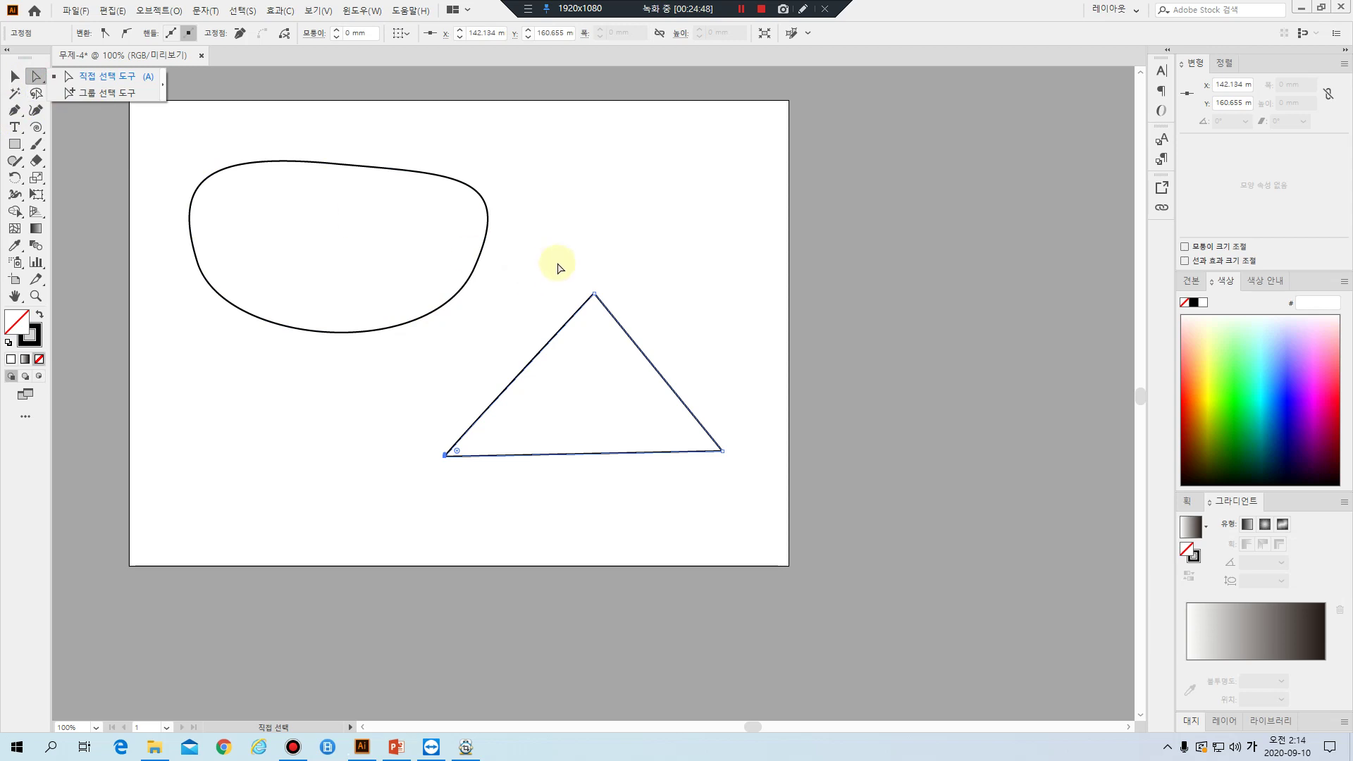
pyautogui.moveTo(655, 347); pyautogui.dragTo(649, 366)
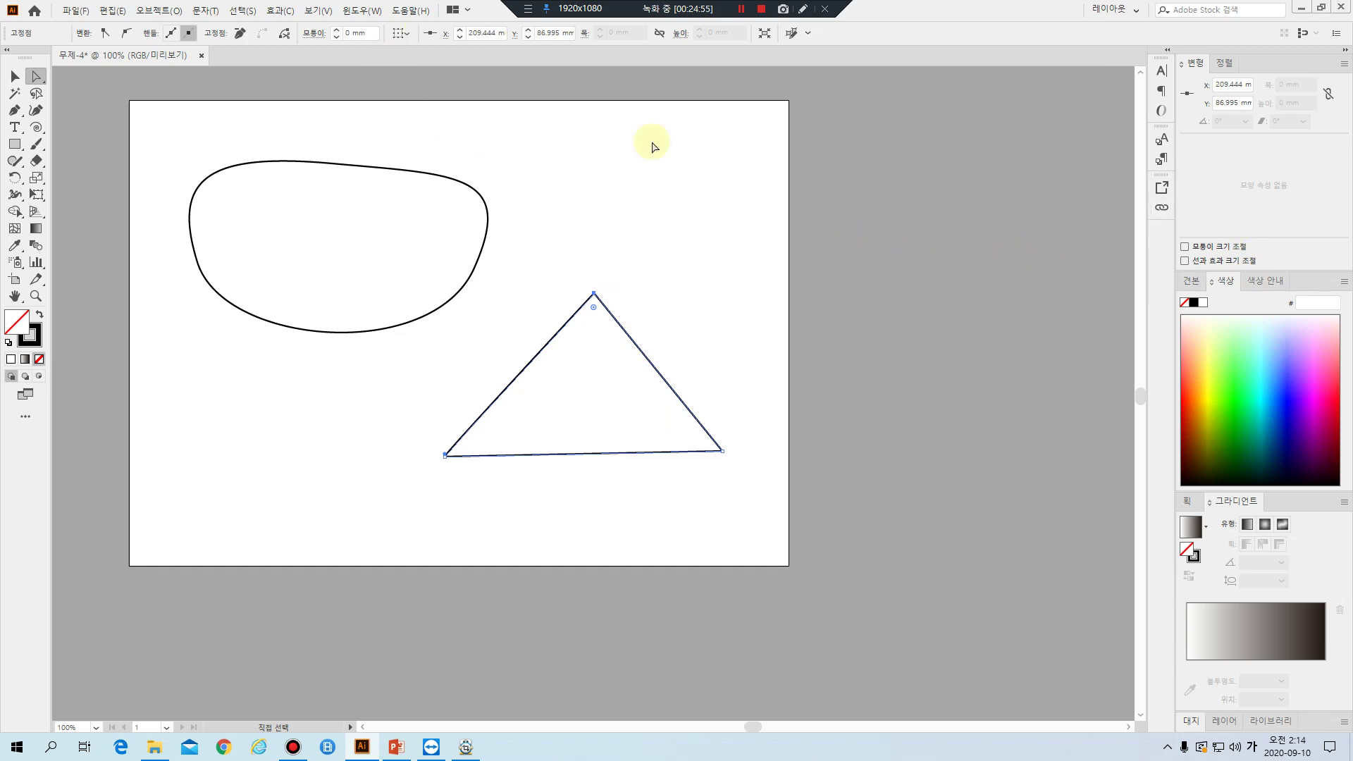
# Switch the workspace from Layout to Essentials (필수)
pyautogui.click(378, 15)
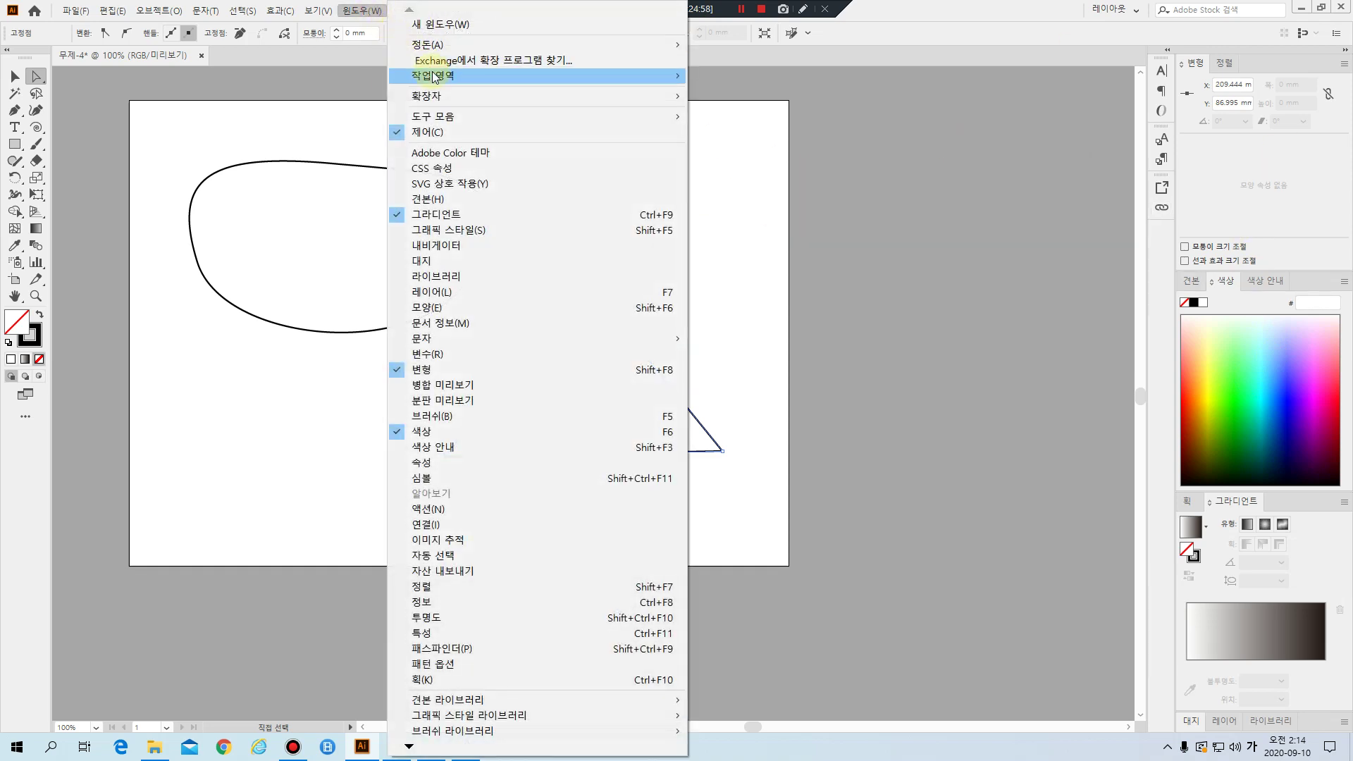
pyautogui.moveTo(433, 76)
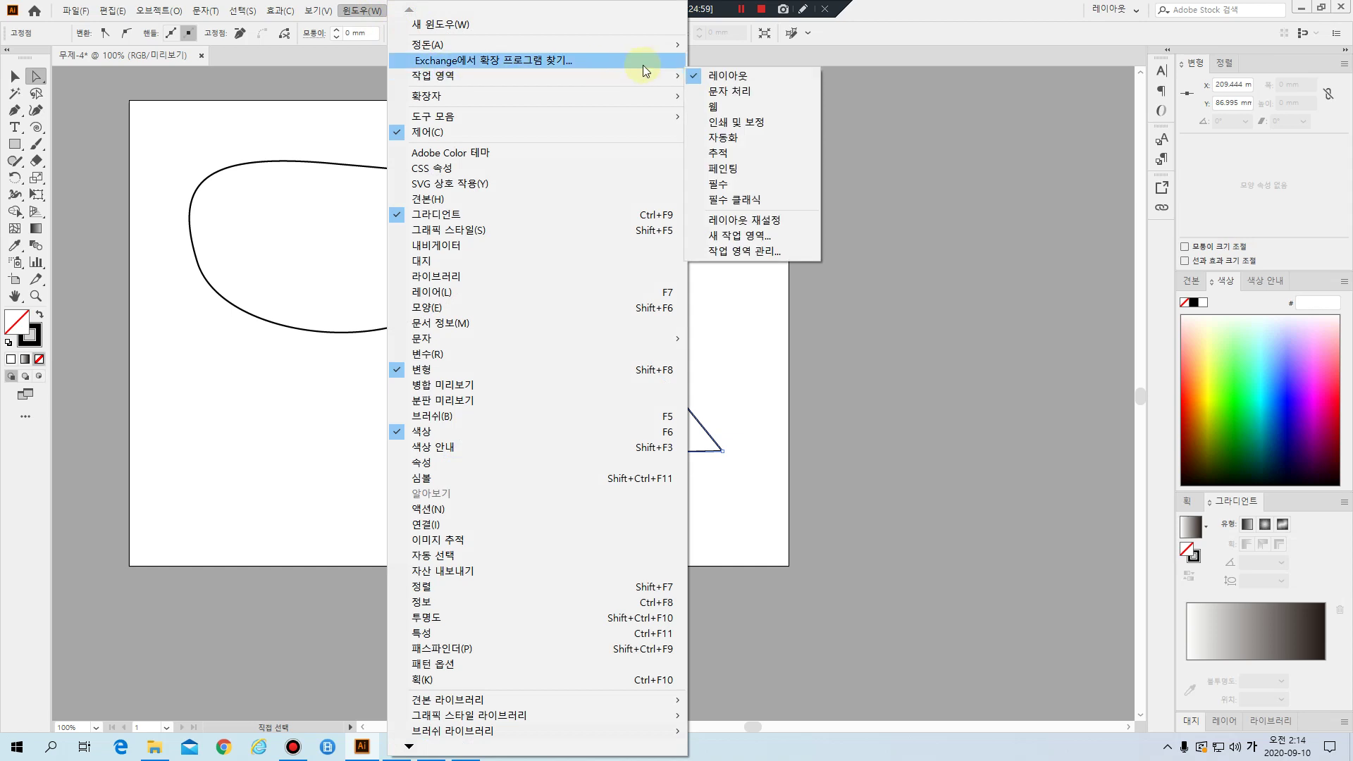
pyautogui.click(761, 185)
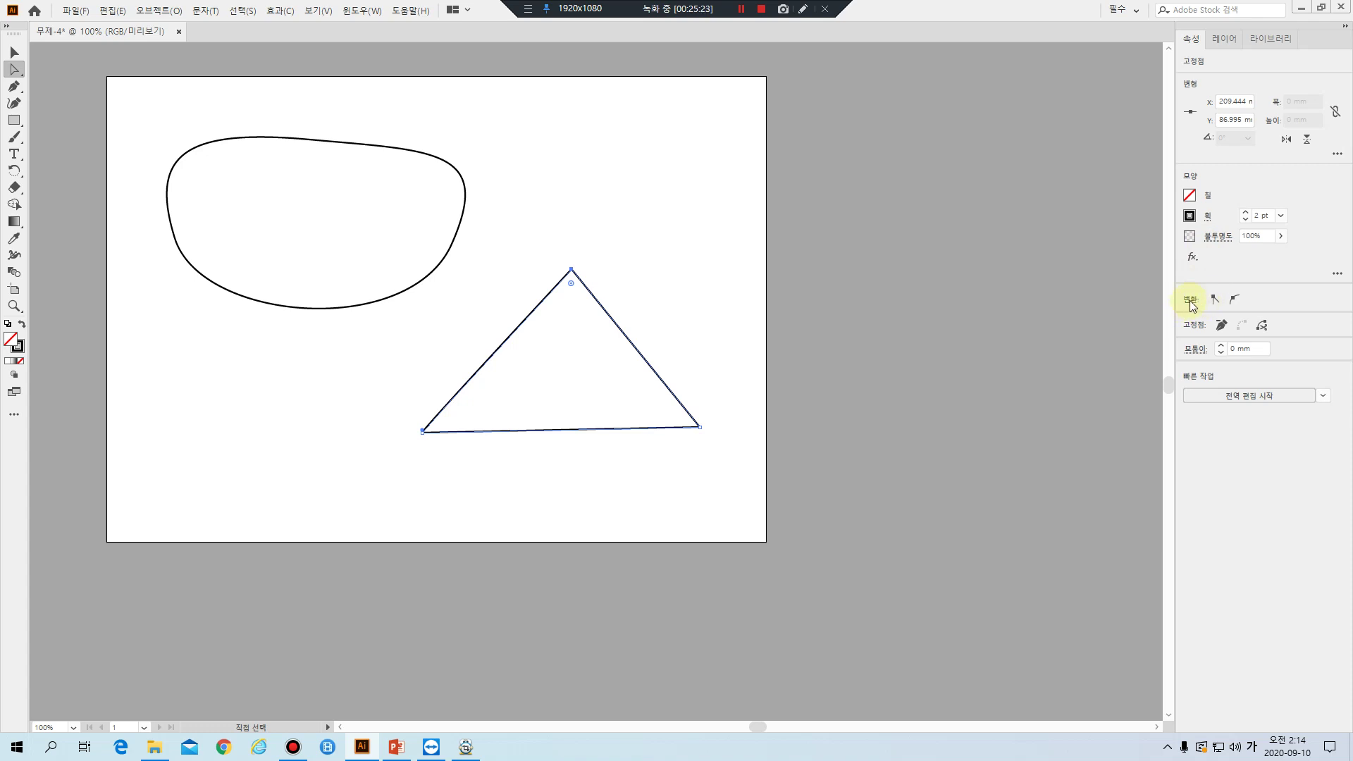
# Convert the triangle's apex anchor to a smooth point, back to a corner, and to a smooth point again
pyautogui.click(1239, 303)
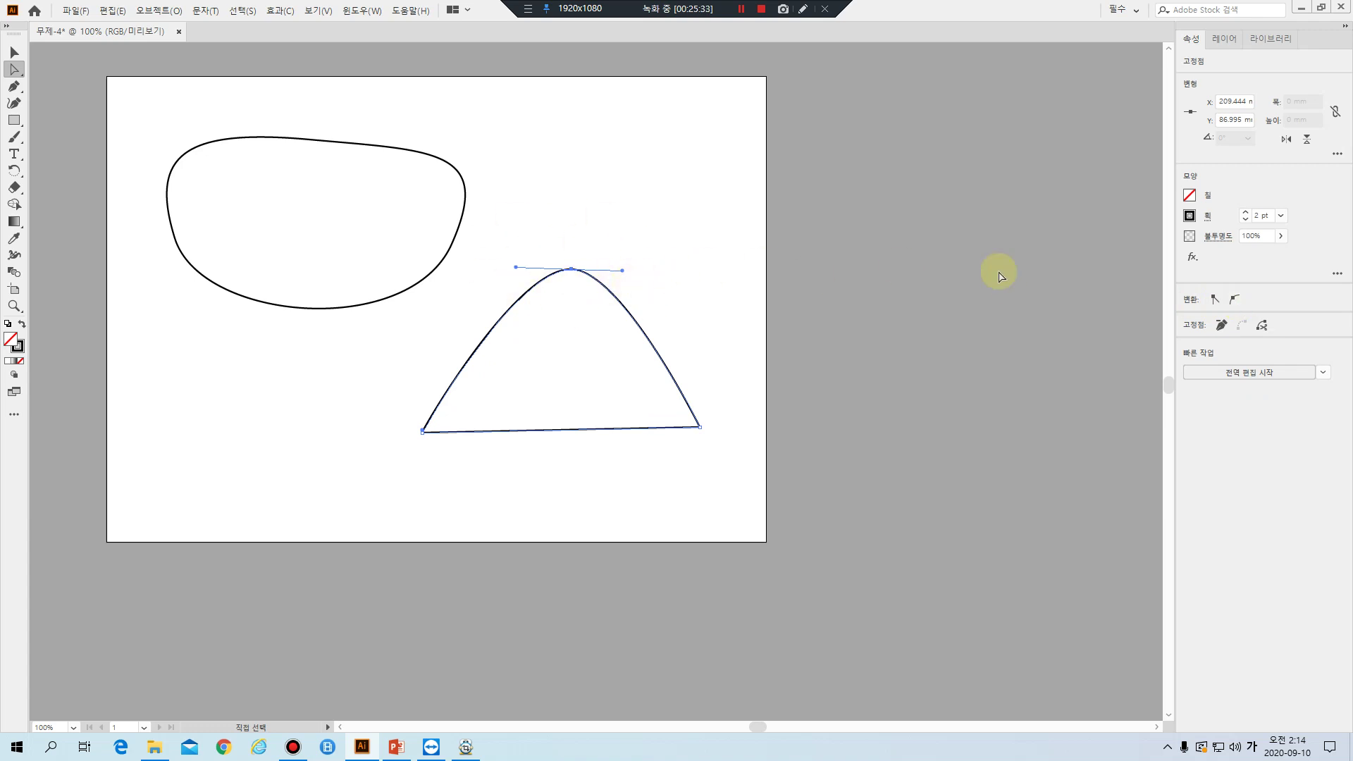
pyautogui.click(1217, 301)
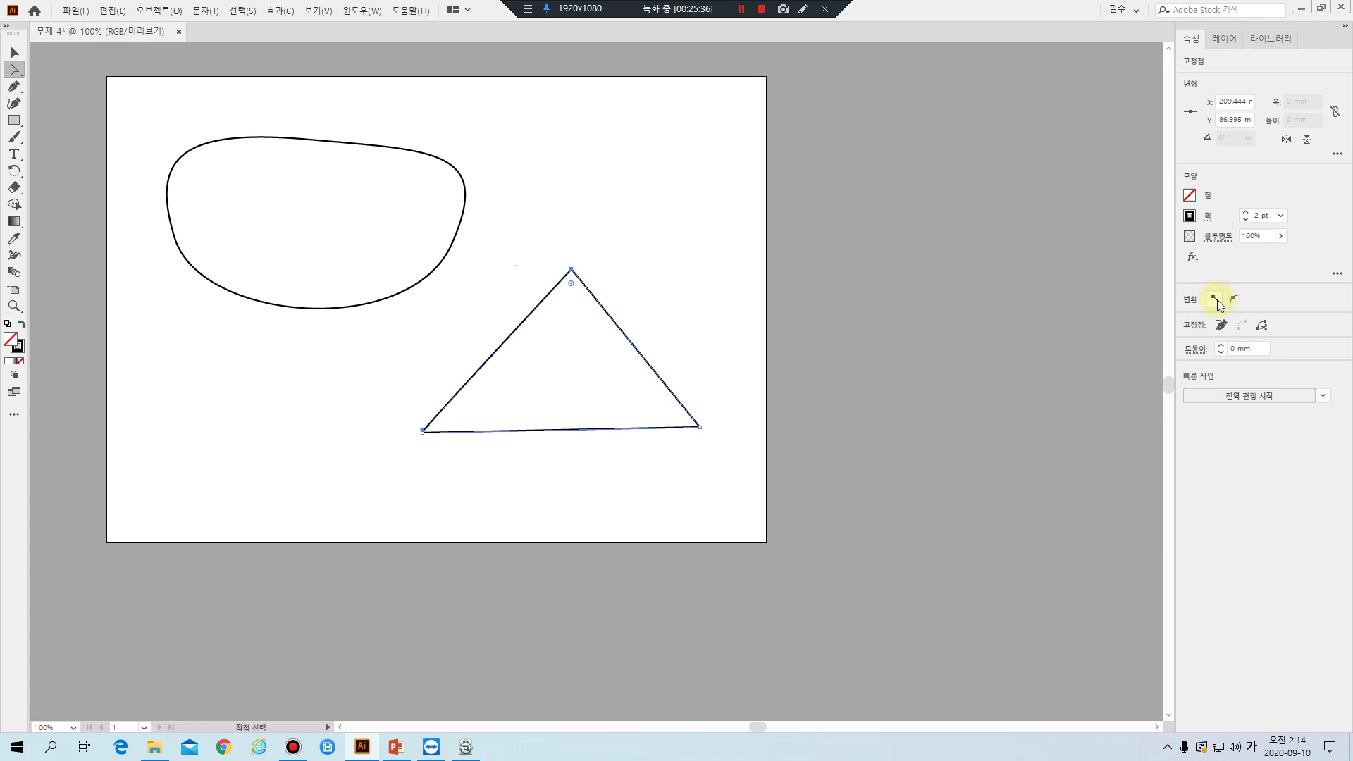
pyautogui.click(1233, 303)
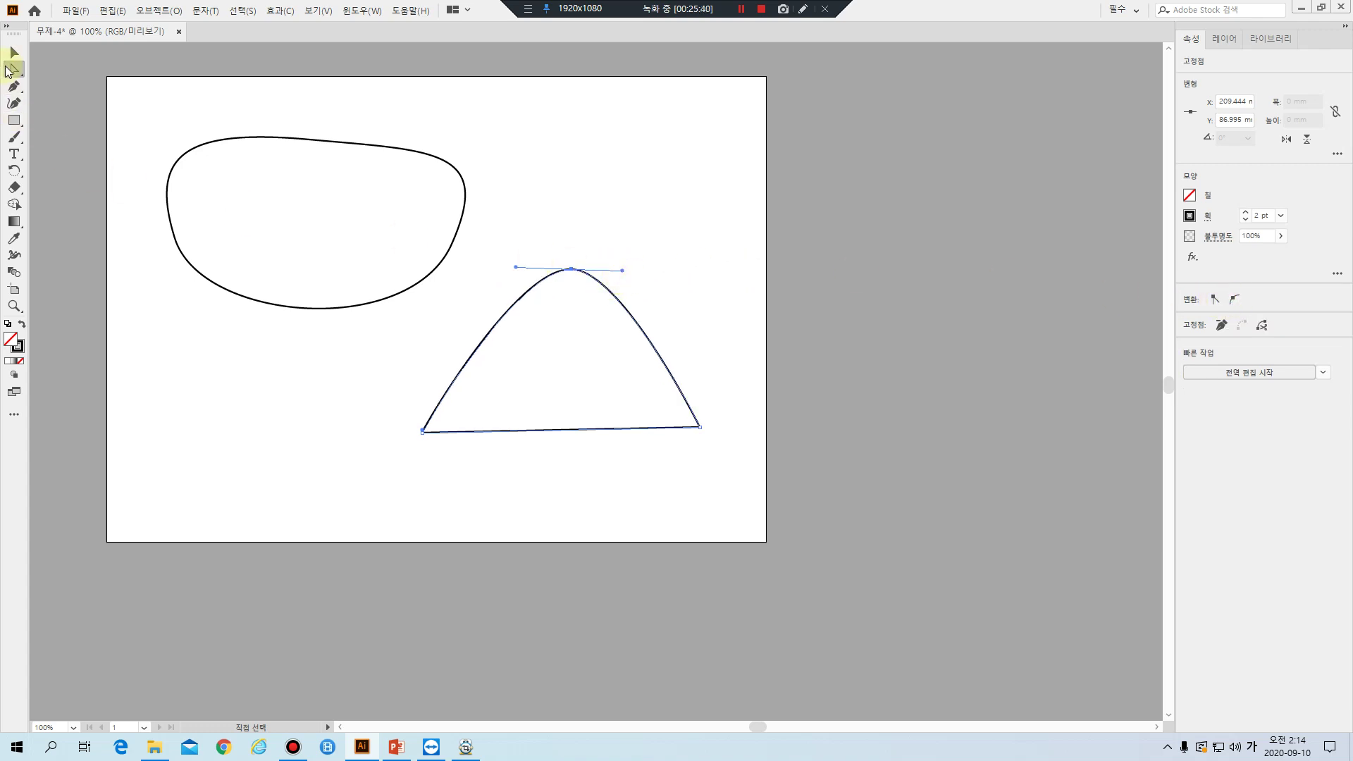
# Lengthen the apex's right direction handle and tilt it slightly upward, and convert the anchor back to a corner point
pyautogui.click(13, 56)
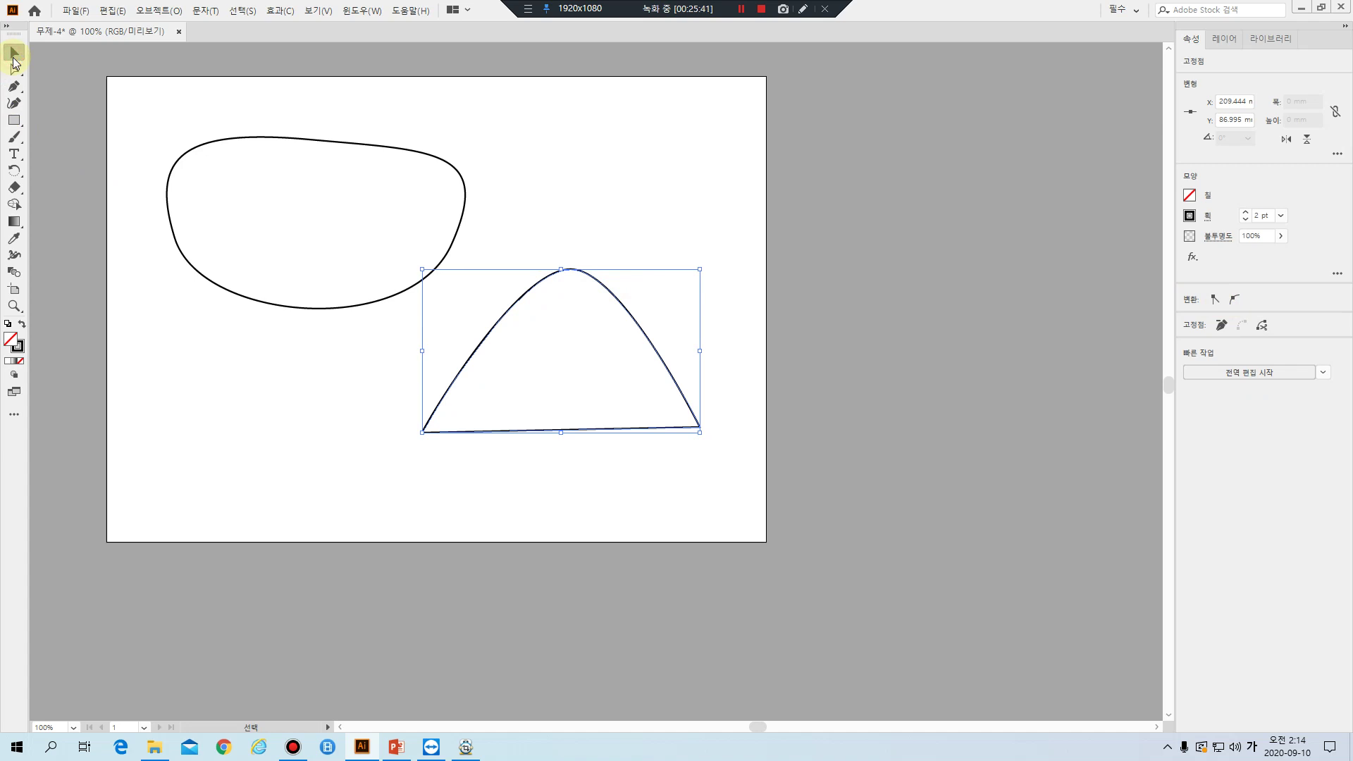
pyautogui.click(15, 70)
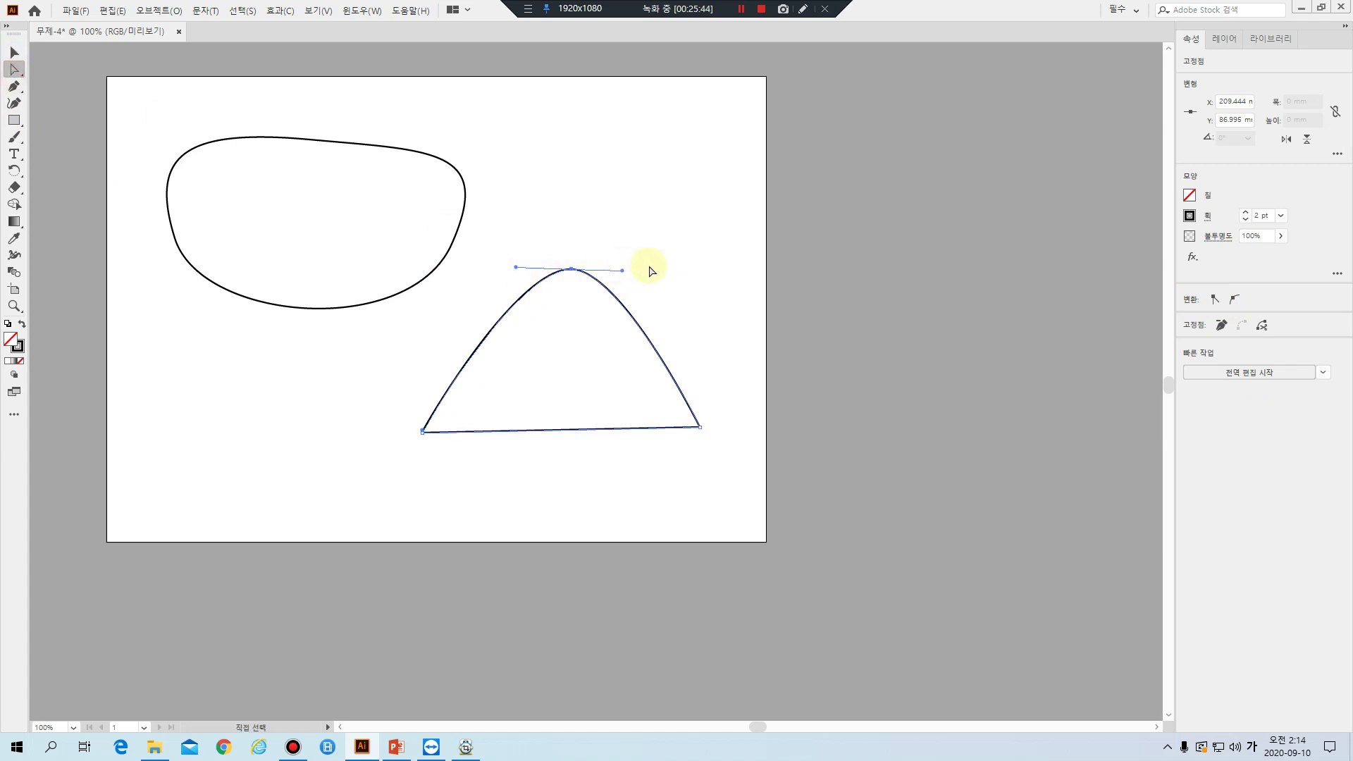
pyautogui.moveTo(626, 266); pyautogui.dragTo(687, 256)
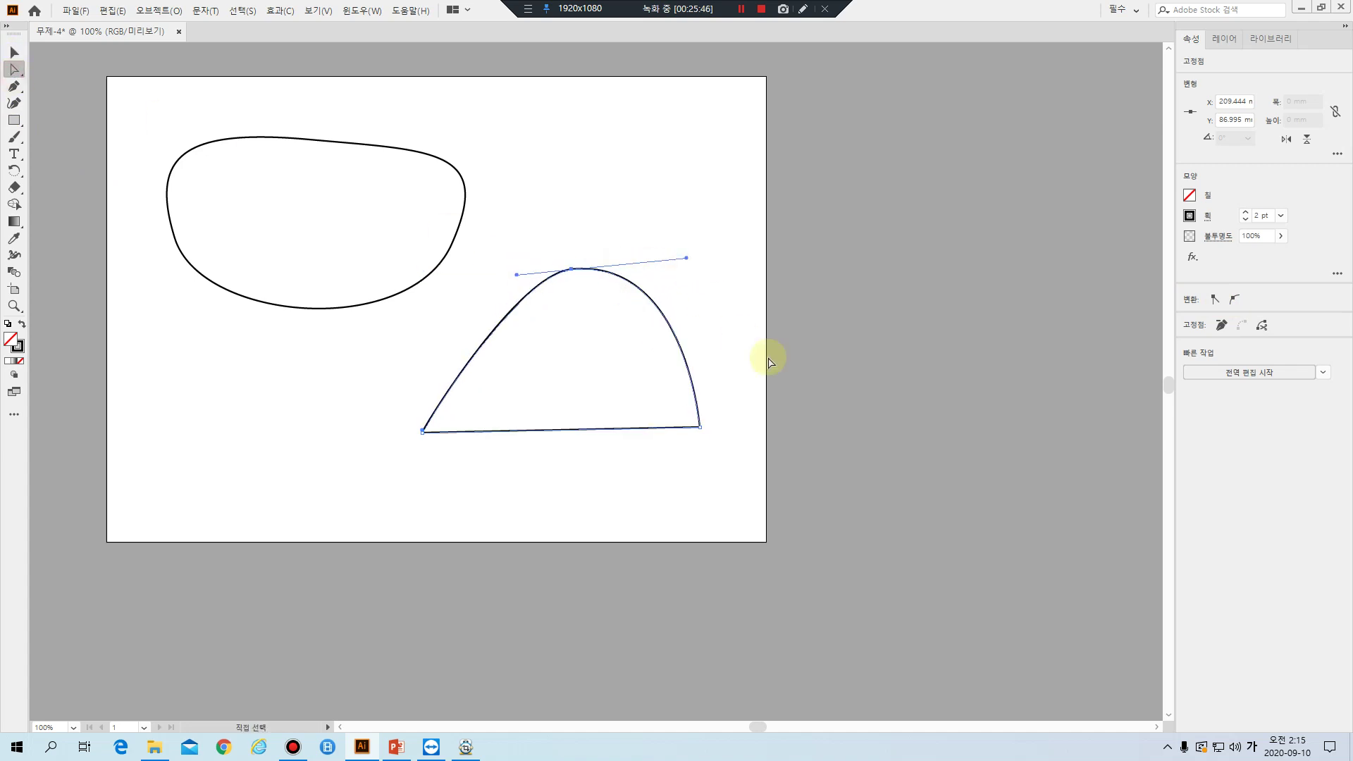
pyautogui.click(1215, 302)
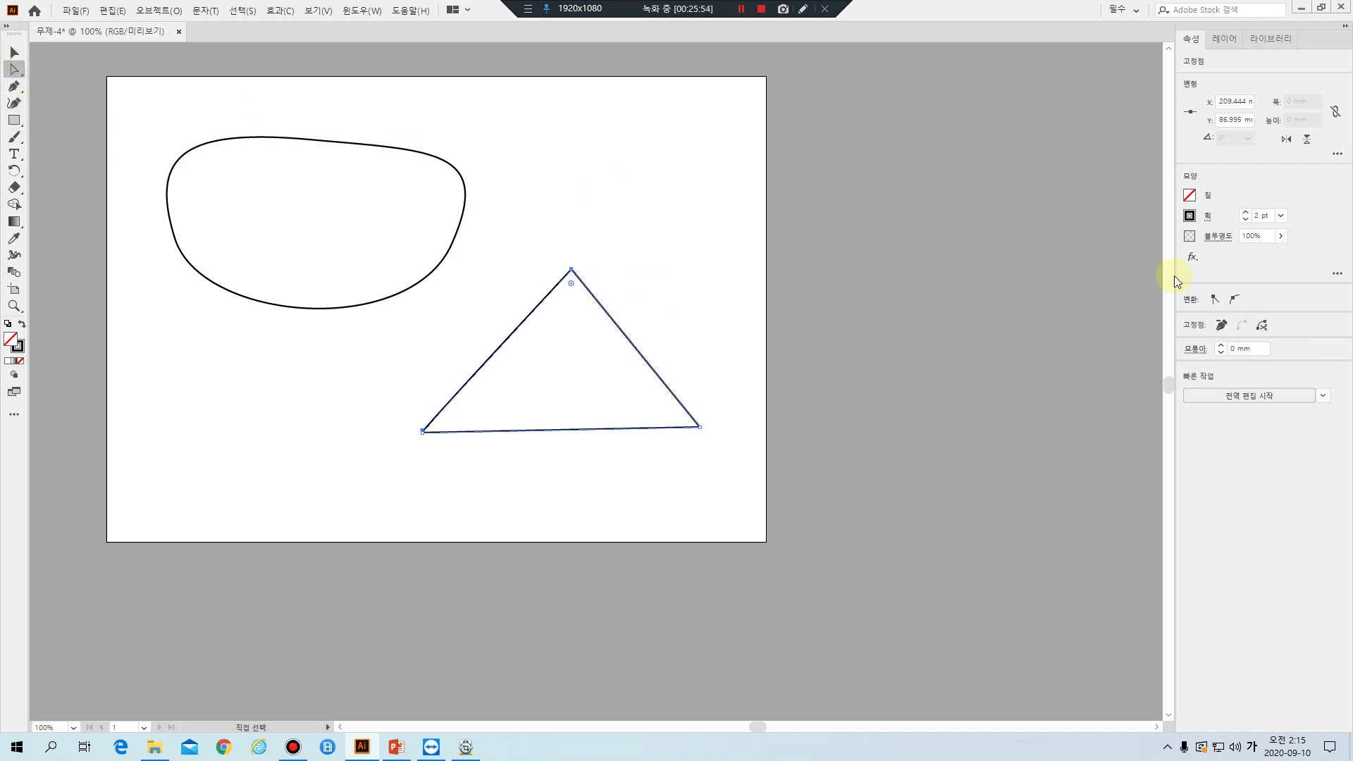
# Expand the toolbox to two columns with the Pen tool active, and deselect the triangle through its temporary selection mode
pyautogui.click(15, 88)
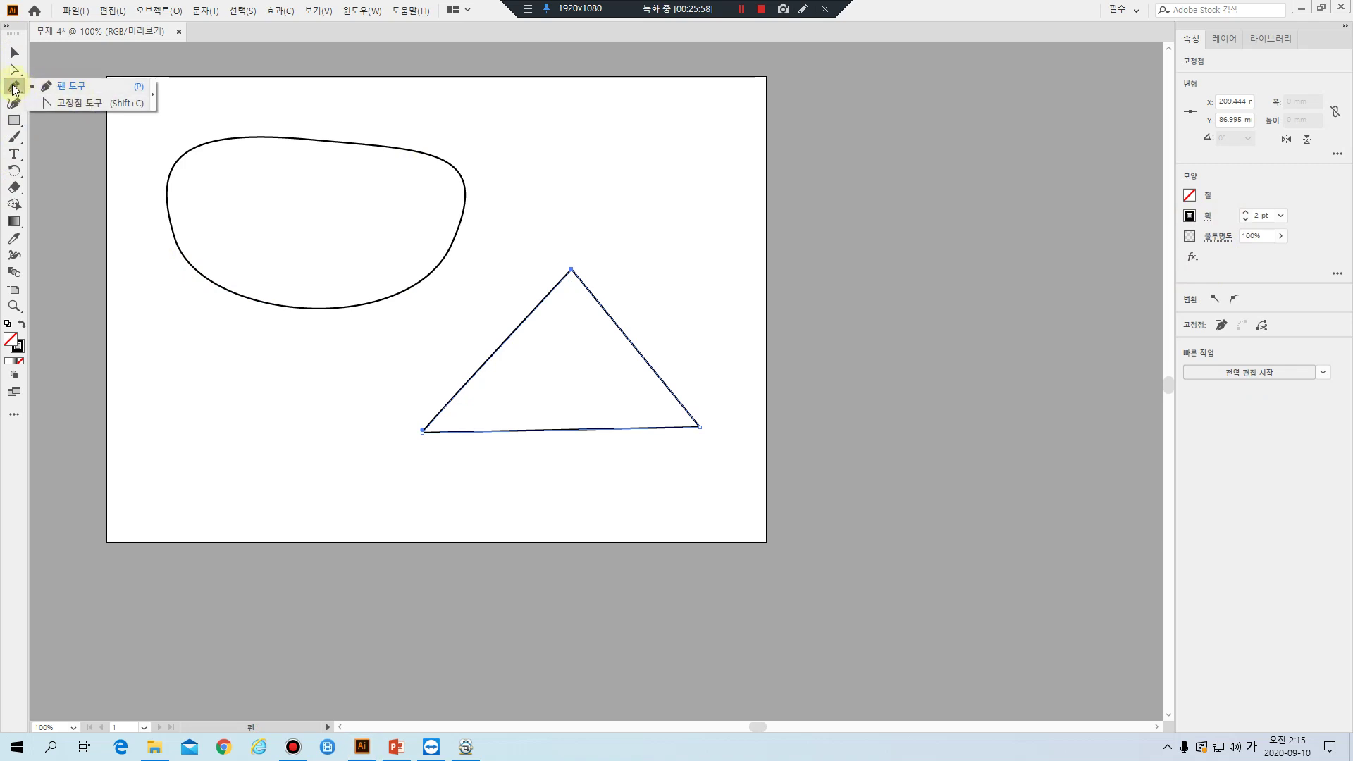
pyautogui.click(6, 26)
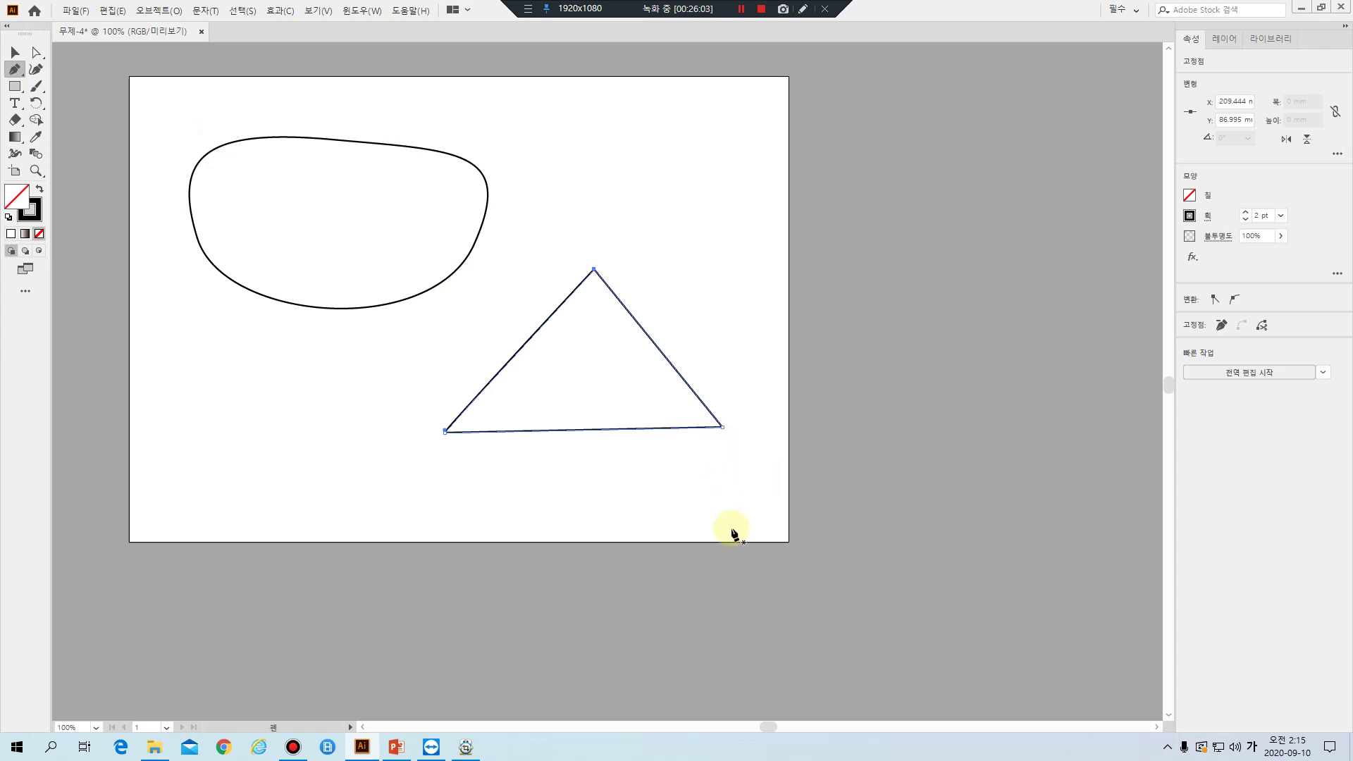
pyautogui.press('ctrl')
pyautogui.keyDown('ctrl'); pyautogui.click(579, 484); pyautogui.keyUp('ctrl')
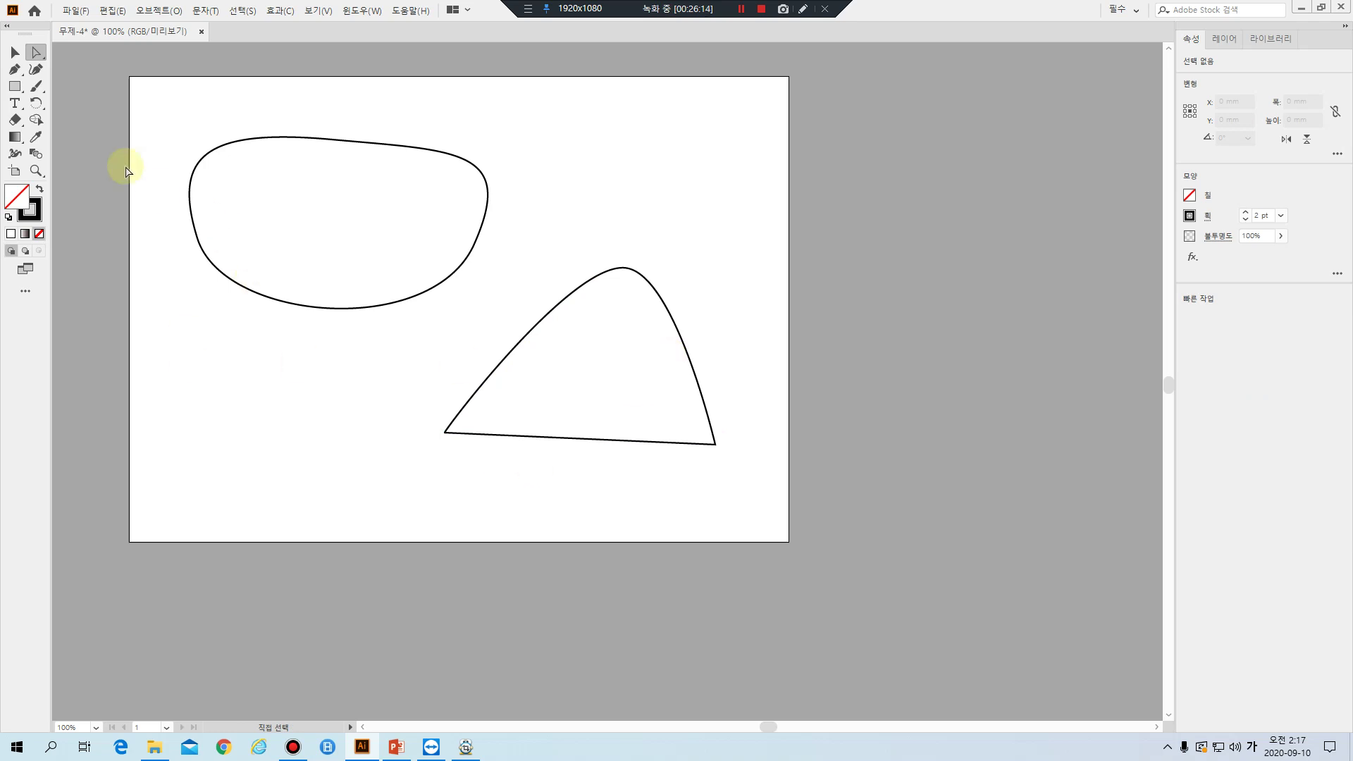
# Draw an open Pen tool path below the rounded shape: a straight rise, a U-shaped curve, and a straight fall to about X 118 mm, Y 175.9 mm
pyautogui.click(14, 71)
pyautogui.click(169, 421)
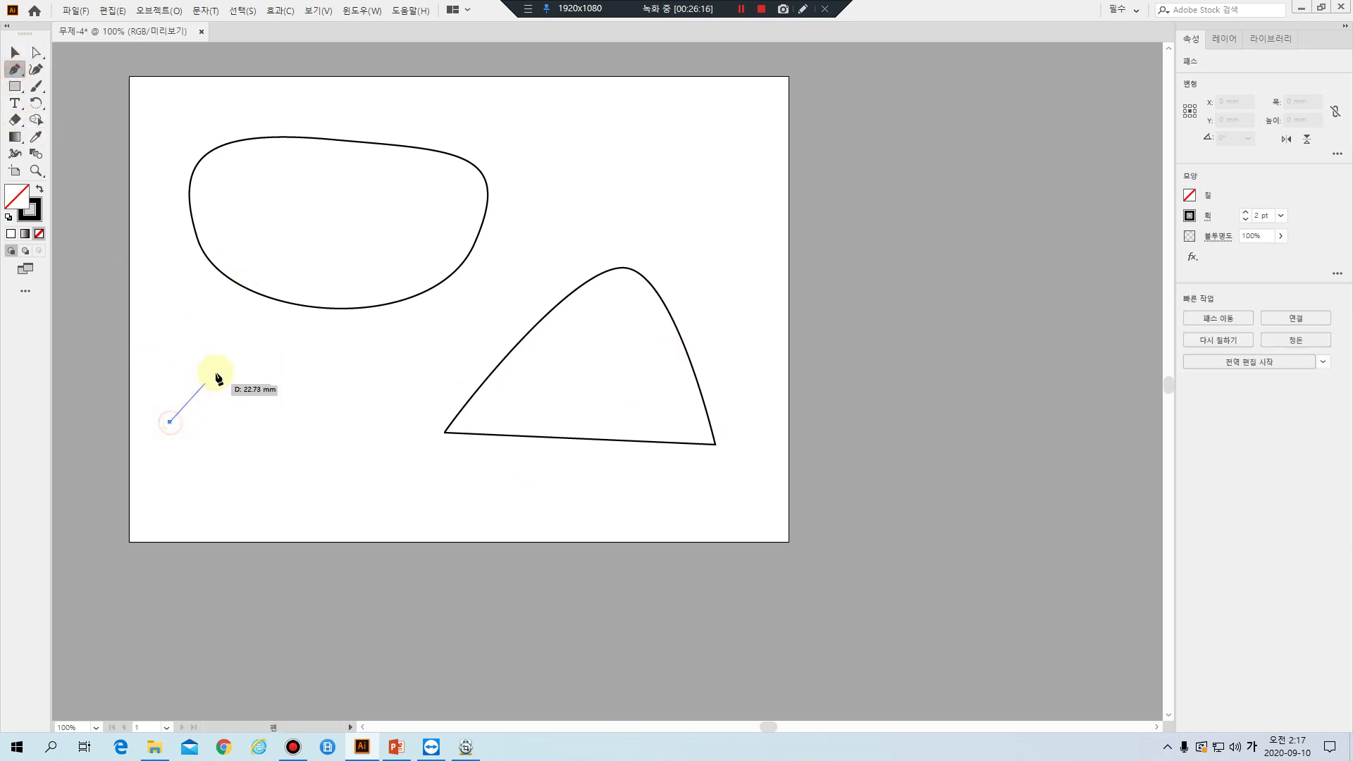
pyautogui.click(233, 356)
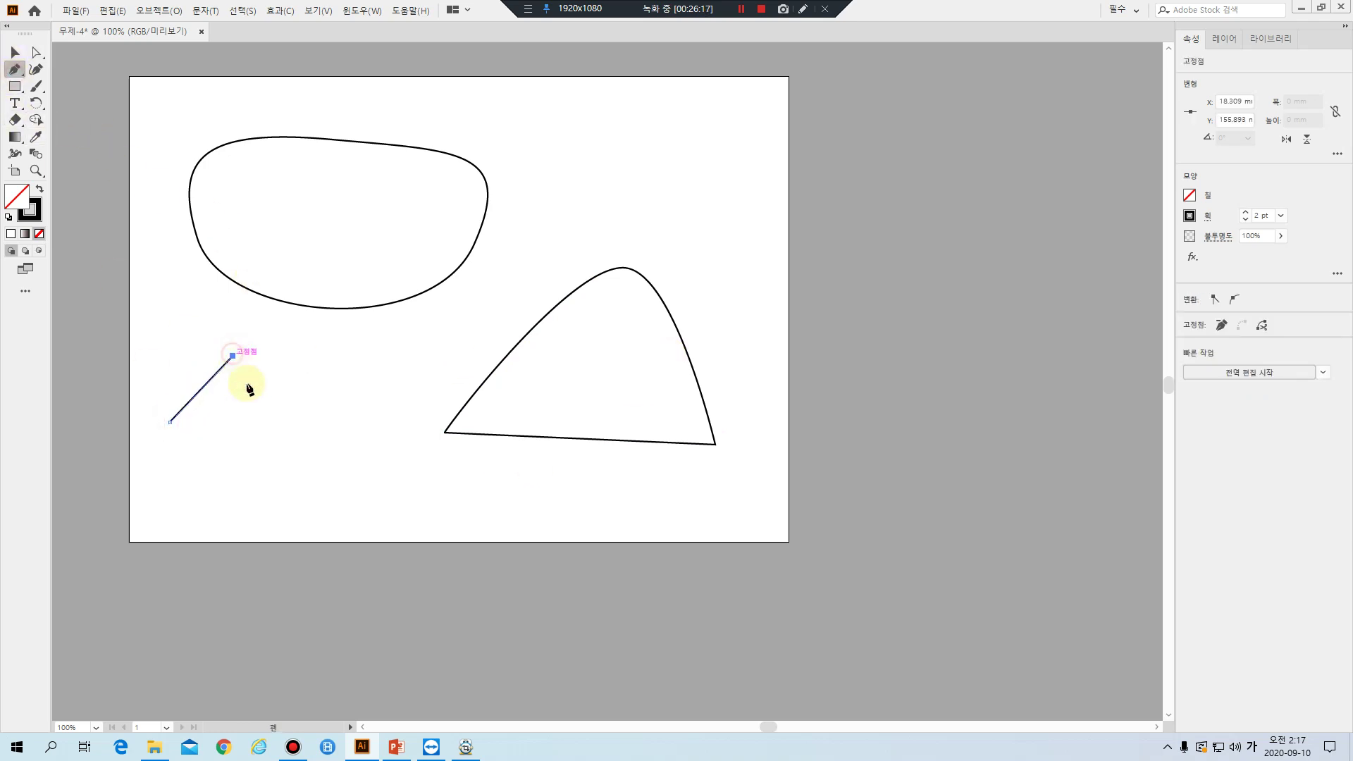
pyautogui.moveTo(259, 458); pyautogui.dragTo(321, 460)
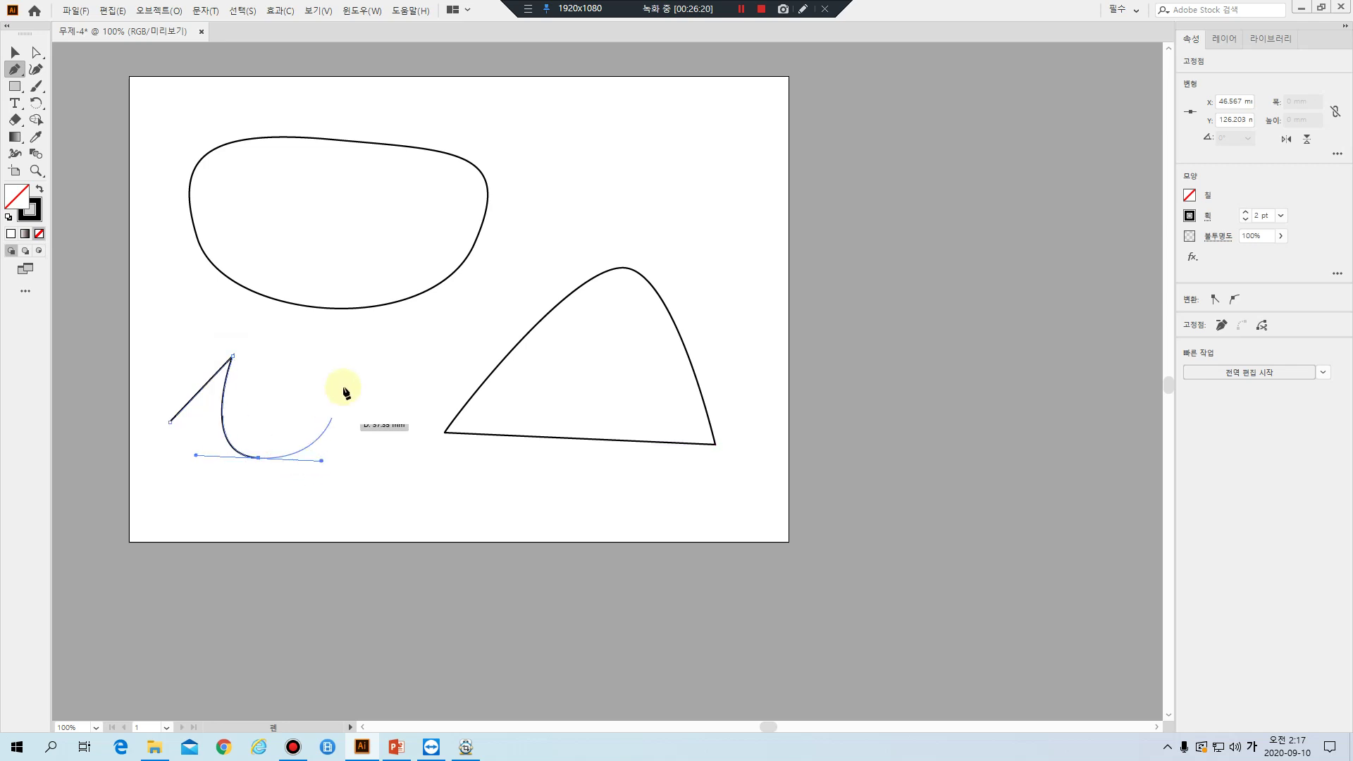
pyautogui.moveTo(349, 360); pyautogui.dragTo(393, 470)
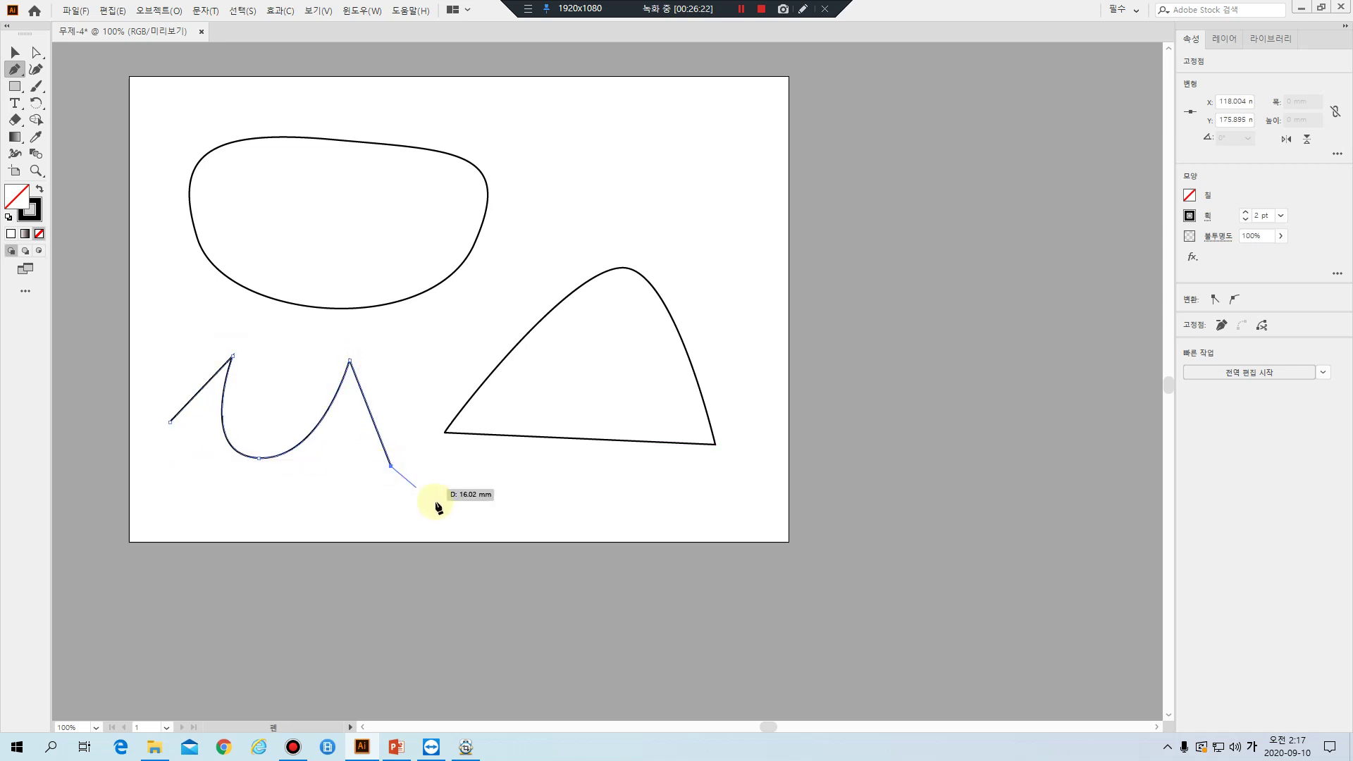
pyautogui.press('Escape')
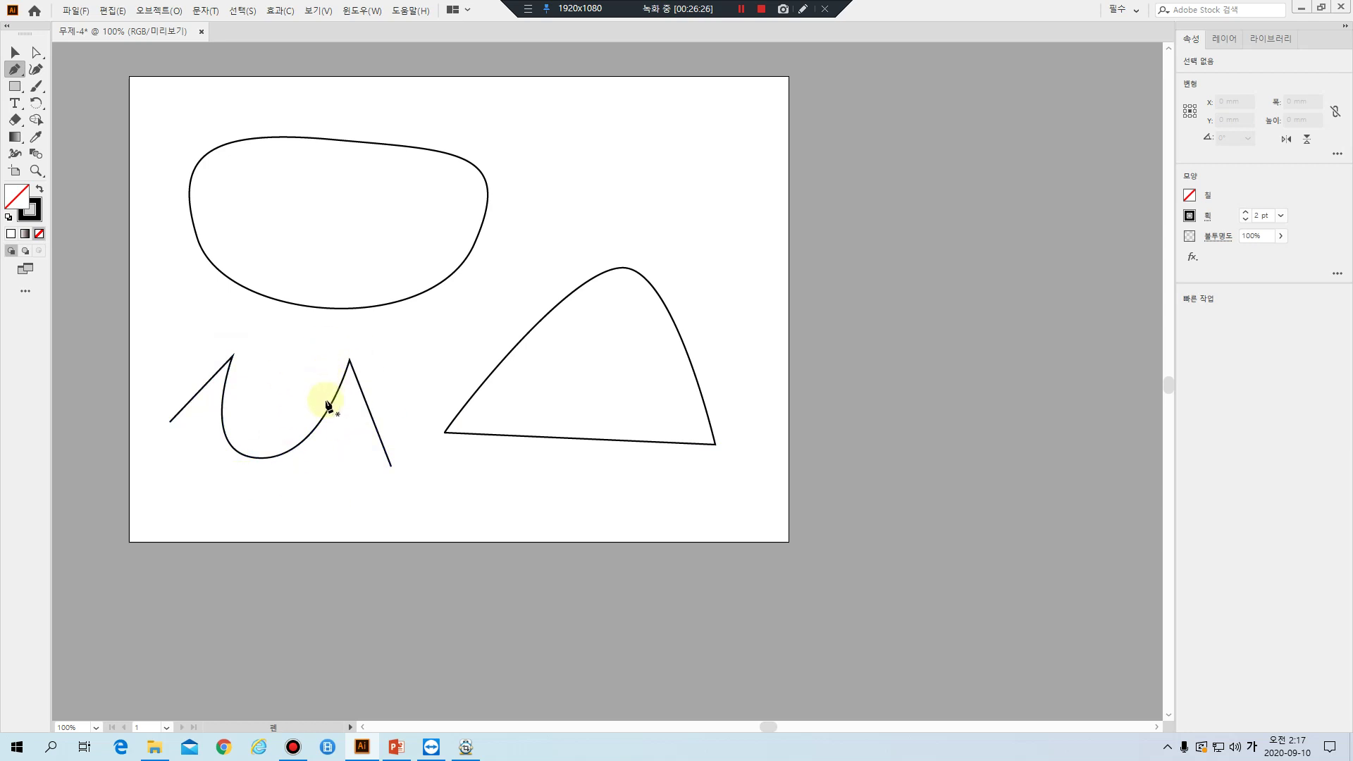
# Select the open path's right peak with the Direct Selection tool and round that corner to a radius of about 9.87 mm
pyautogui.click(37, 52)
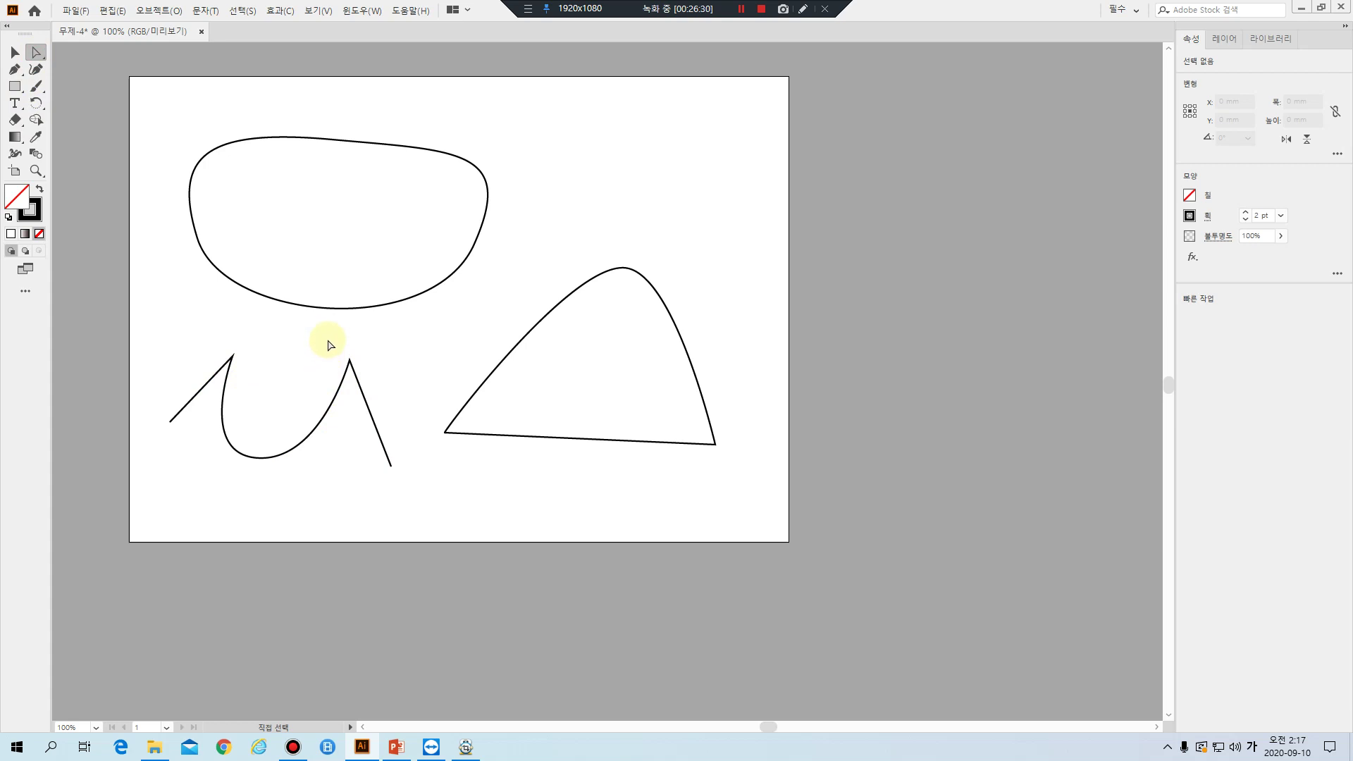
pyautogui.moveTo(328, 341); pyautogui.dragTo(381, 392)
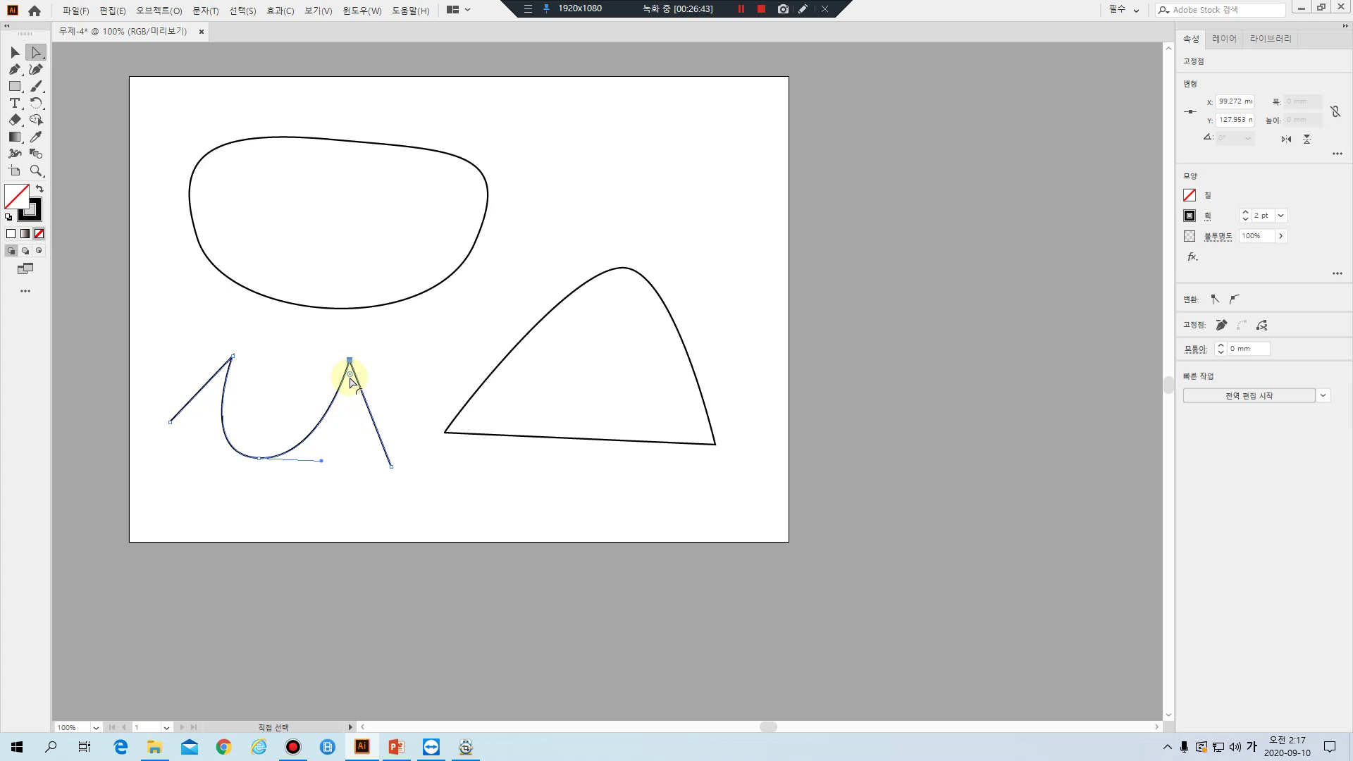
pyautogui.moveTo(350, 382); pyautogui.dragTo(351, 422)
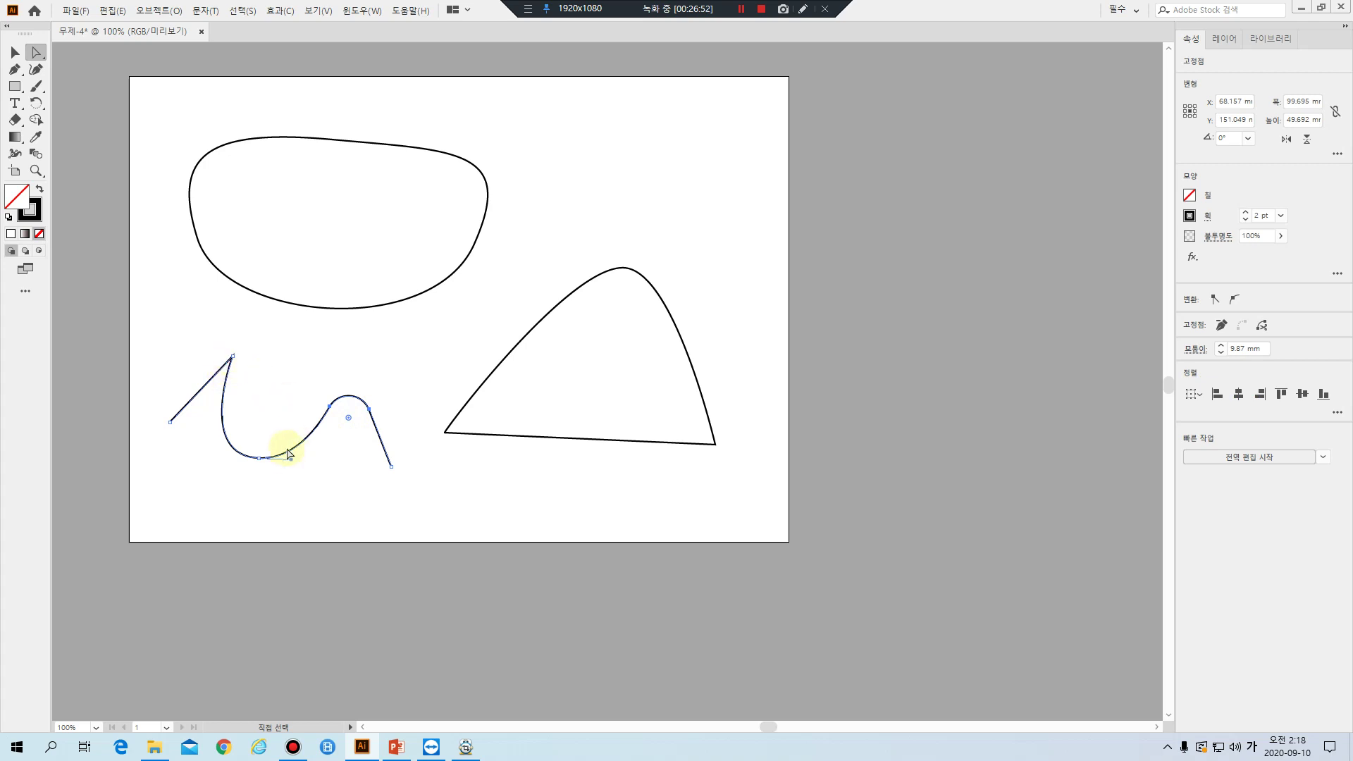
# Round the left peak of the open path to a radius of about 9.8 mm with the Direct Selection tool
pyautogui.click(259, 459)
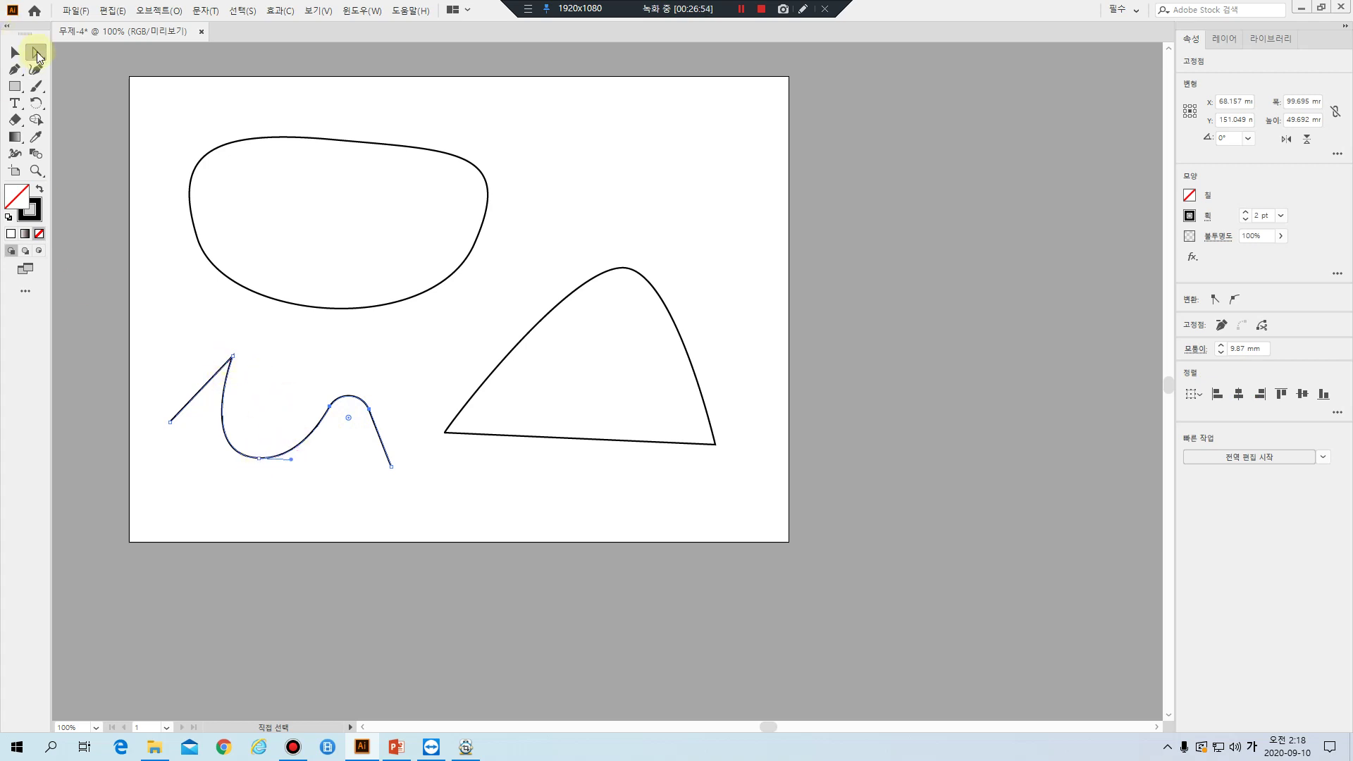
pyautogui.moveTo(212, 329); pyautogui.dragTo(210, 427)
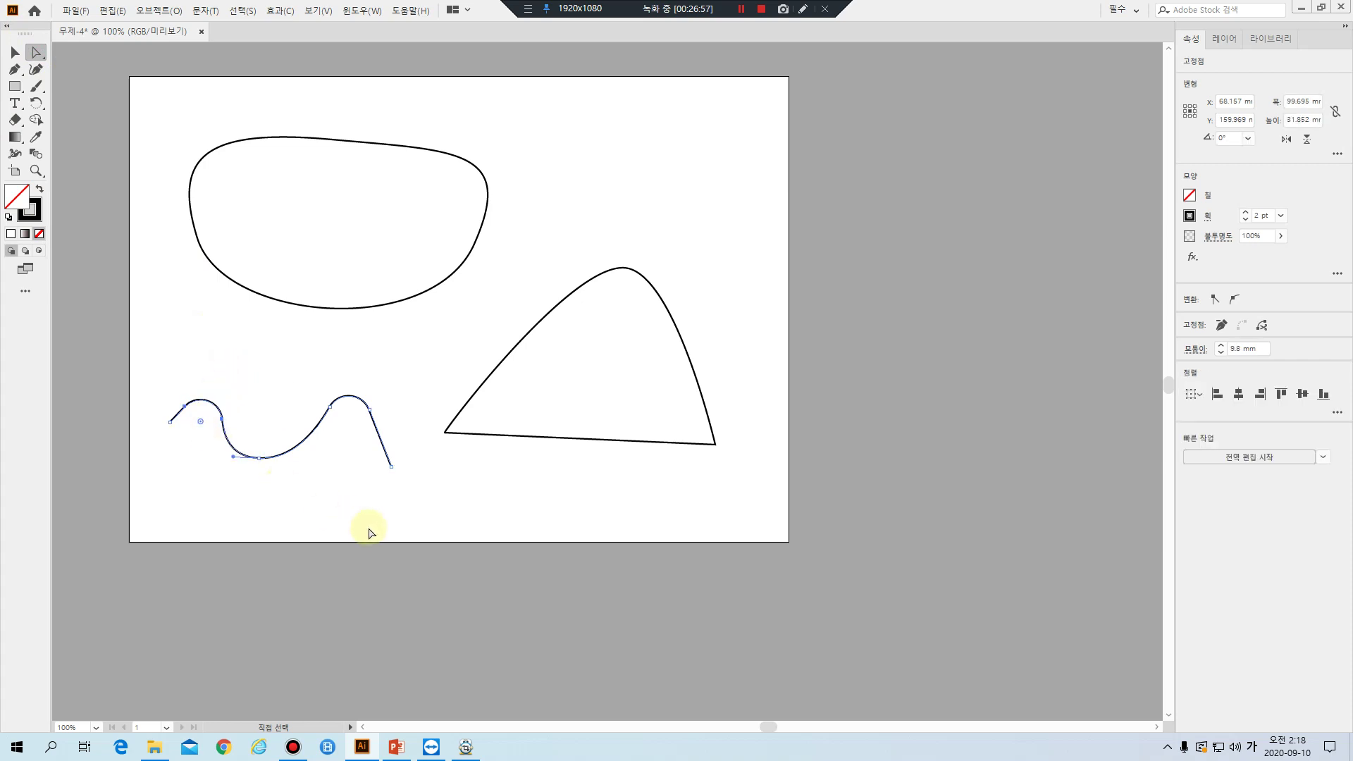
# Round the triangle's lower-left corner to about 13.94 mm and its lower-right corner to about 23.44 mm
pyautogui.moveTo(415, 410); pyautogui.dragTo(491, 417)
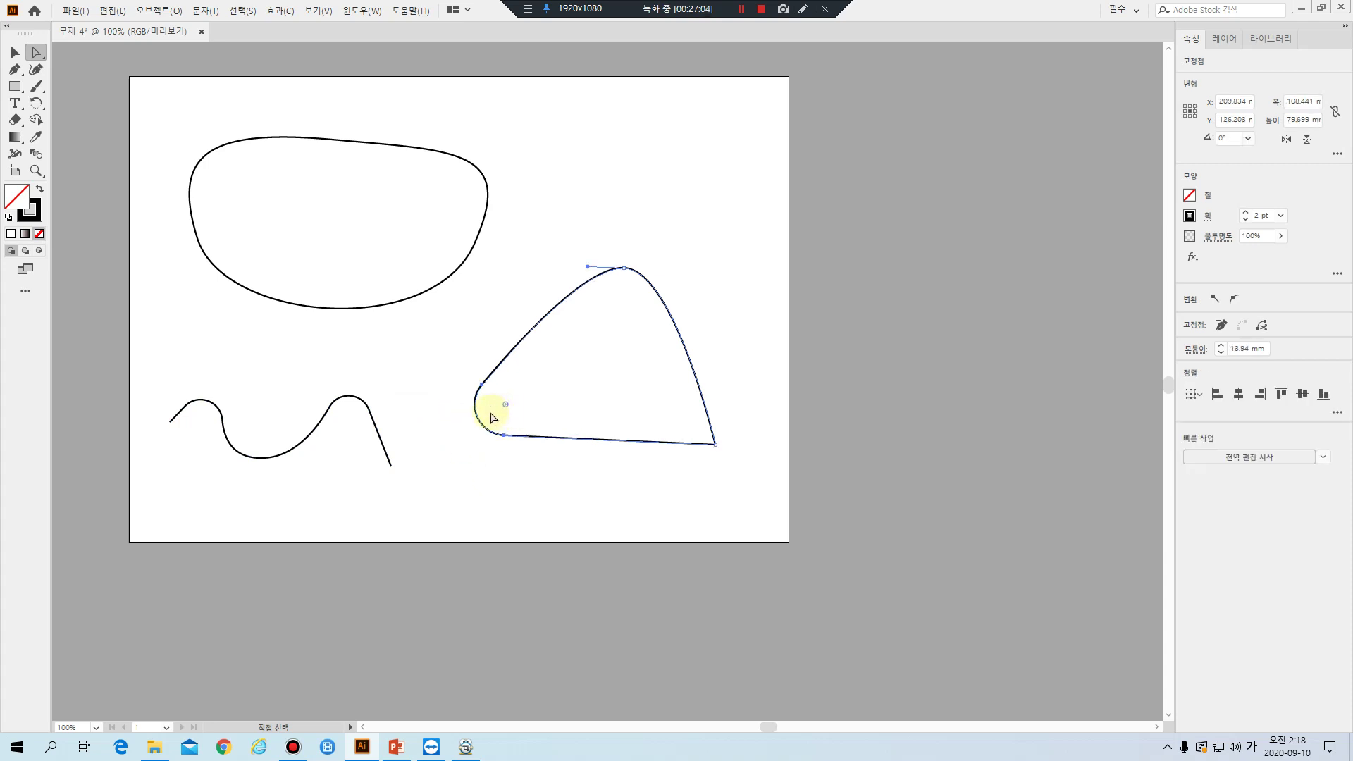
pyautogui.moveTo(704, 433); pyautogui.dragTo(645, 390)
pyautogui.click(714, 447)
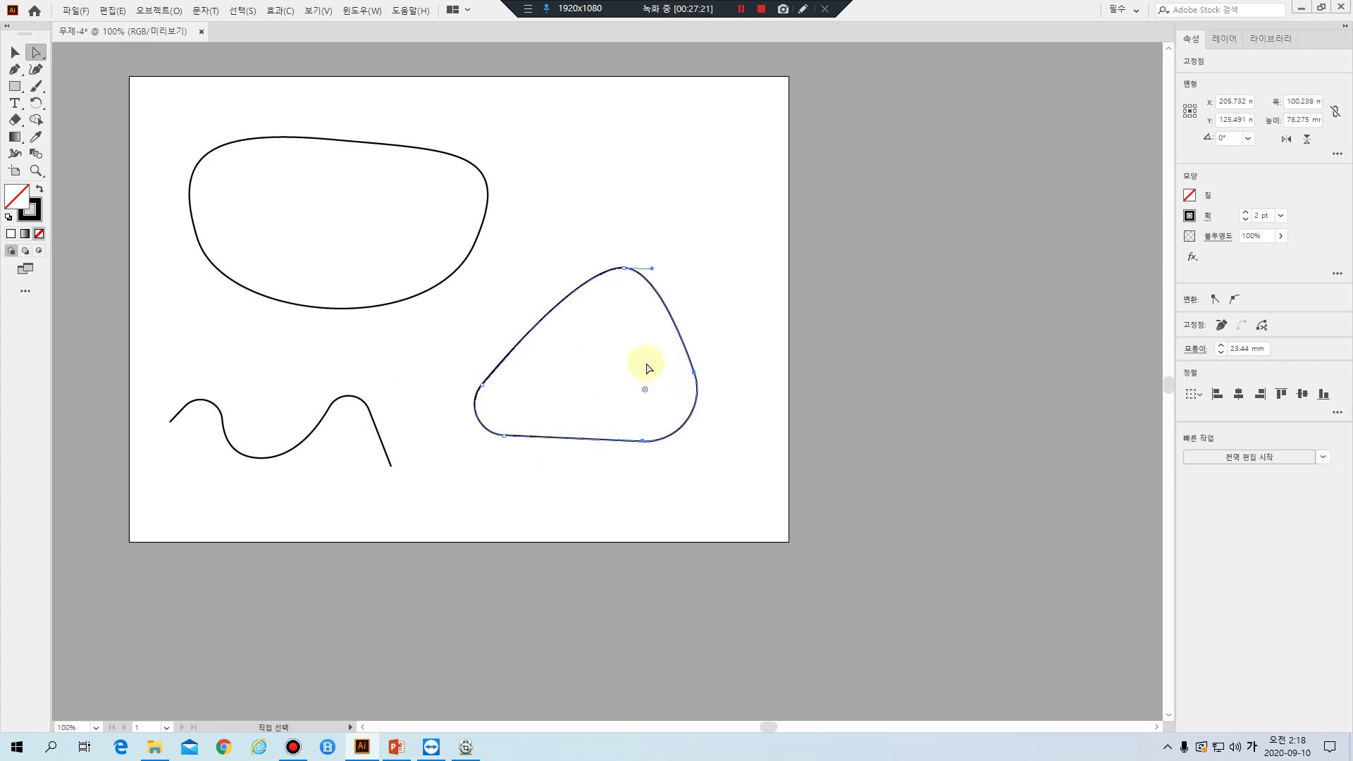
# Deselect the triangle, then select all the shapes on the artboard and delete them
pyautogui.press('alt')
pyautogui.click(647, 367)
pyautogui.hotkey('shift', 'c')
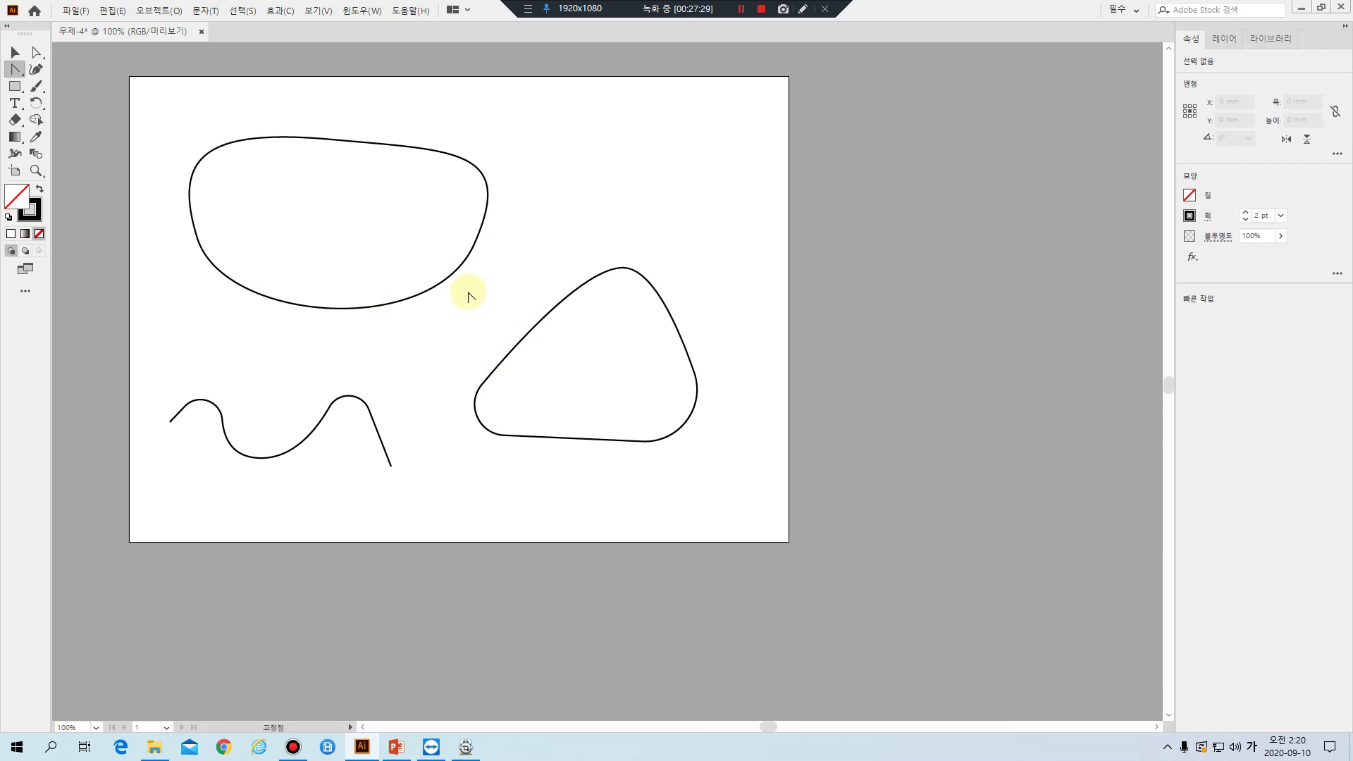
pyautogui.hotkey('ctrl', 'a')
pyautogui.press('Delete')
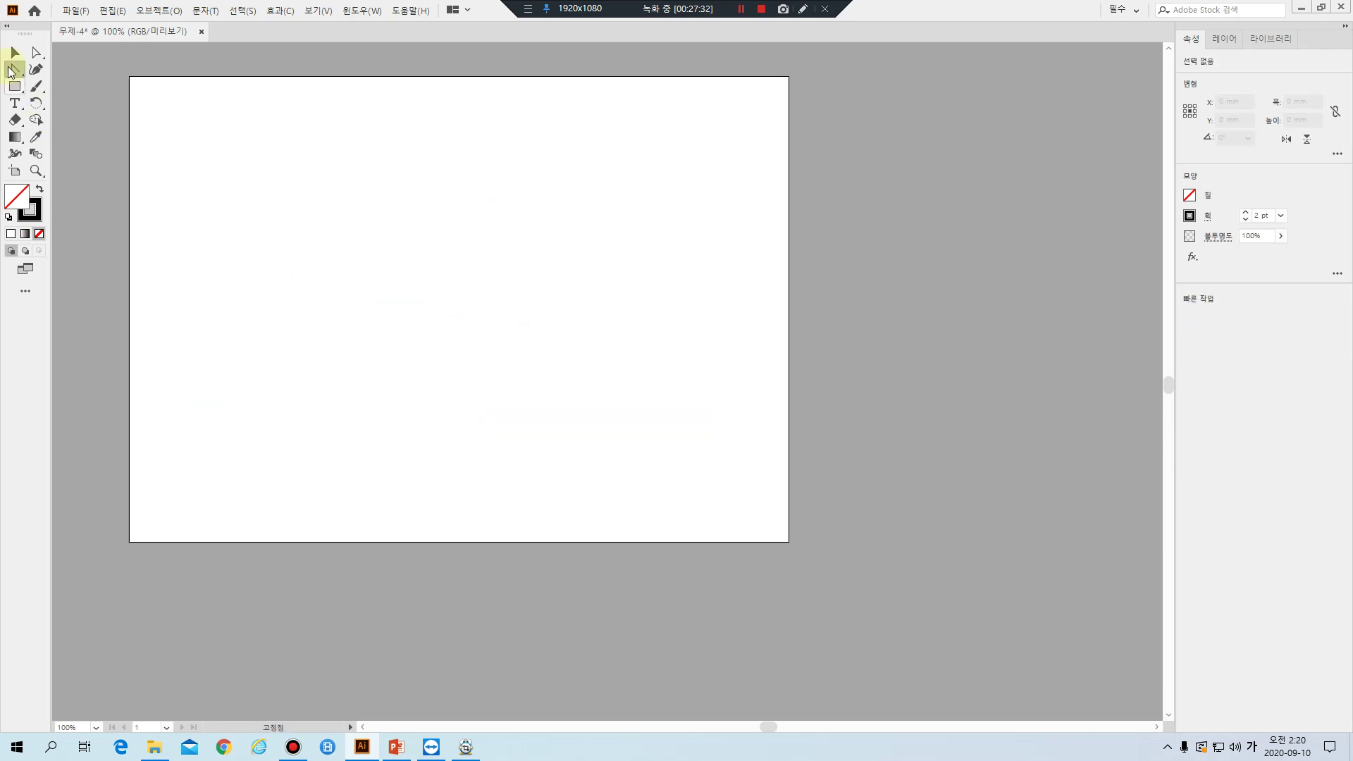
# Draw a closed four-point V-shaped Pen path with its notch at about Y 91.4 mm and lower tip at about Y 178.8 mm, and deselect it
pyautogui.moveTo(11, 71); pyautogui.dragTo(54, 70)
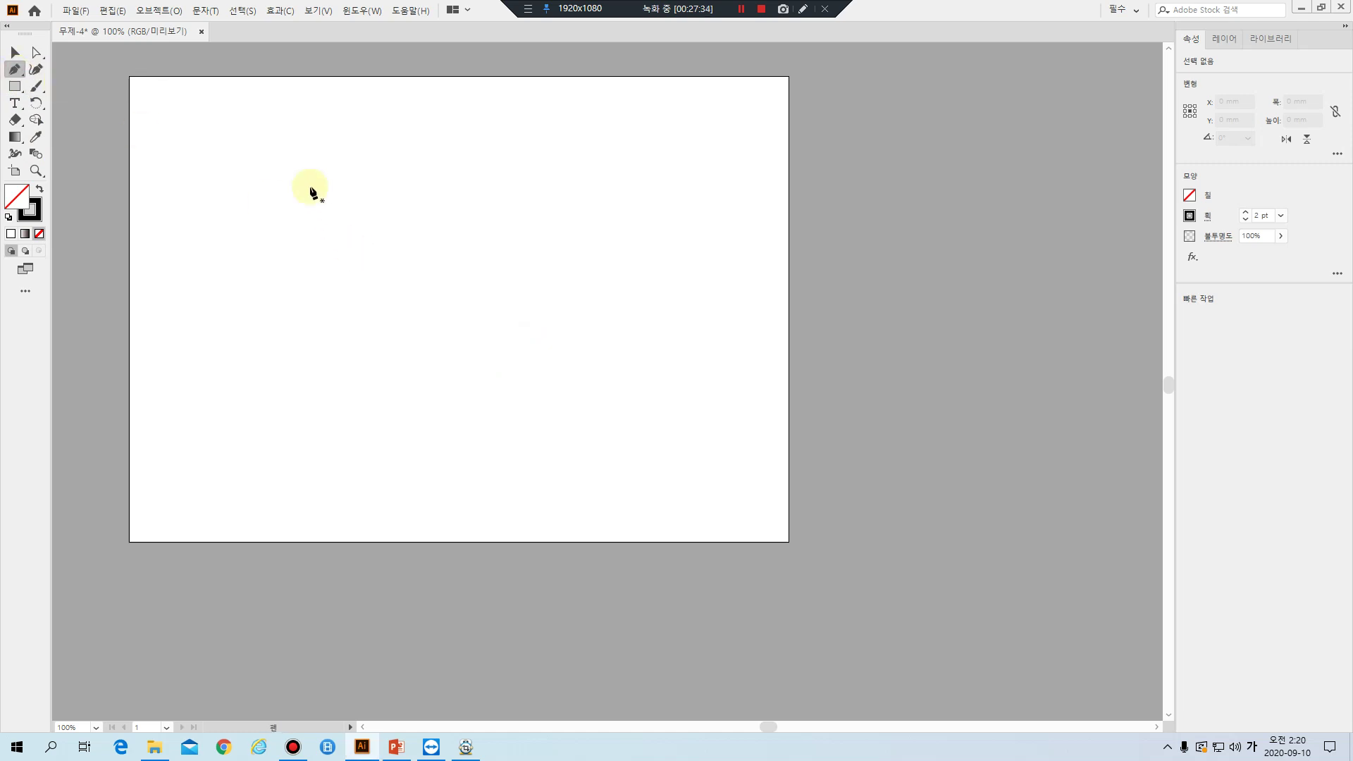
pyautogui.click(305, 177)
pyautogui.click(417, 278)
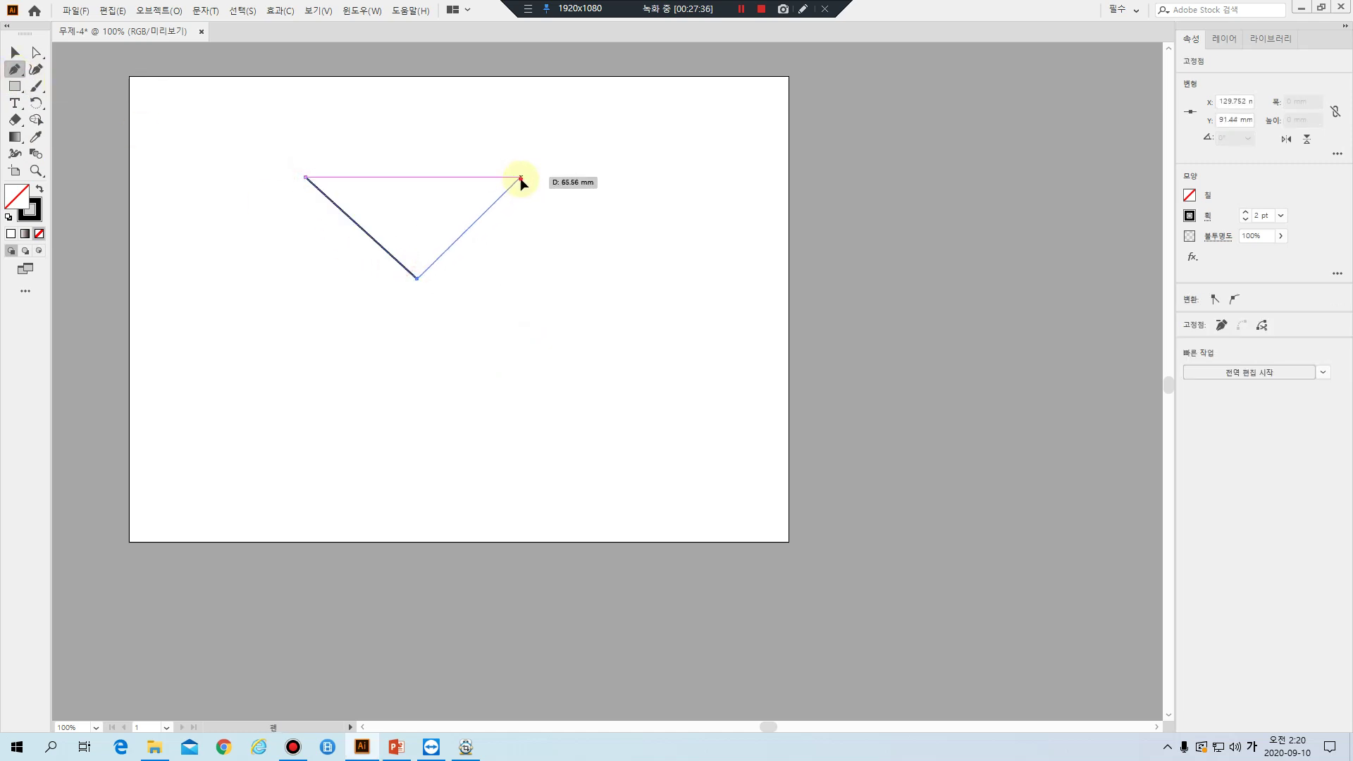
pyautogui.click(520, 177)
pyautogui.click(412, 471)
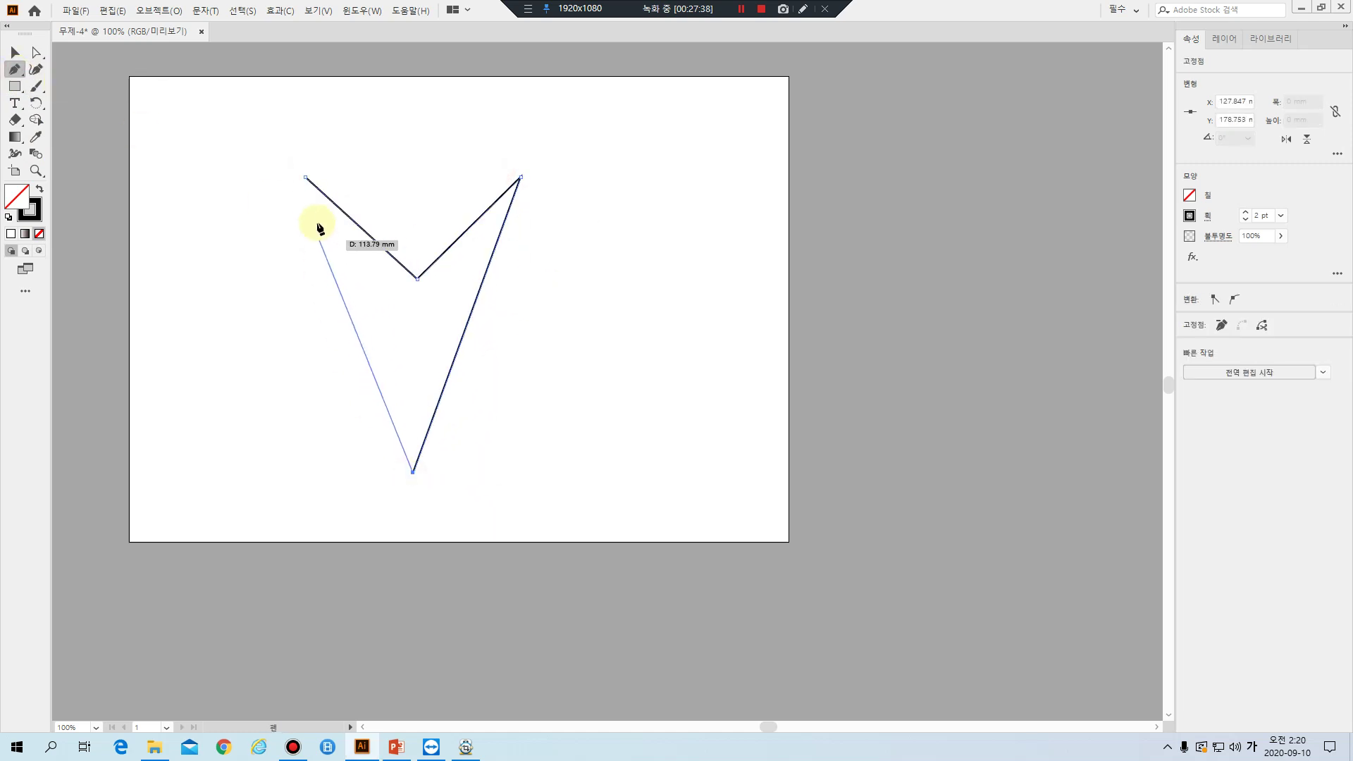
pyautogui.click(305, 178)
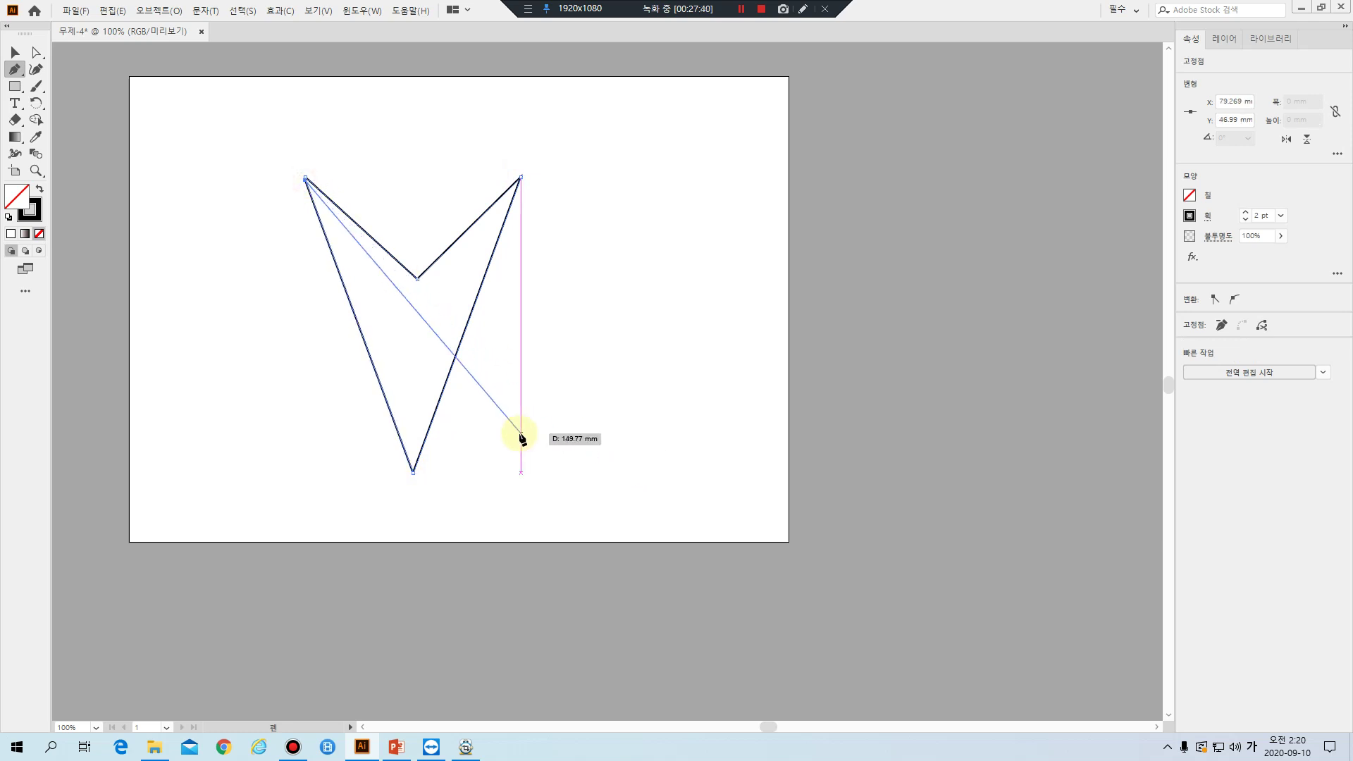
pyautogui.click(306, 177)
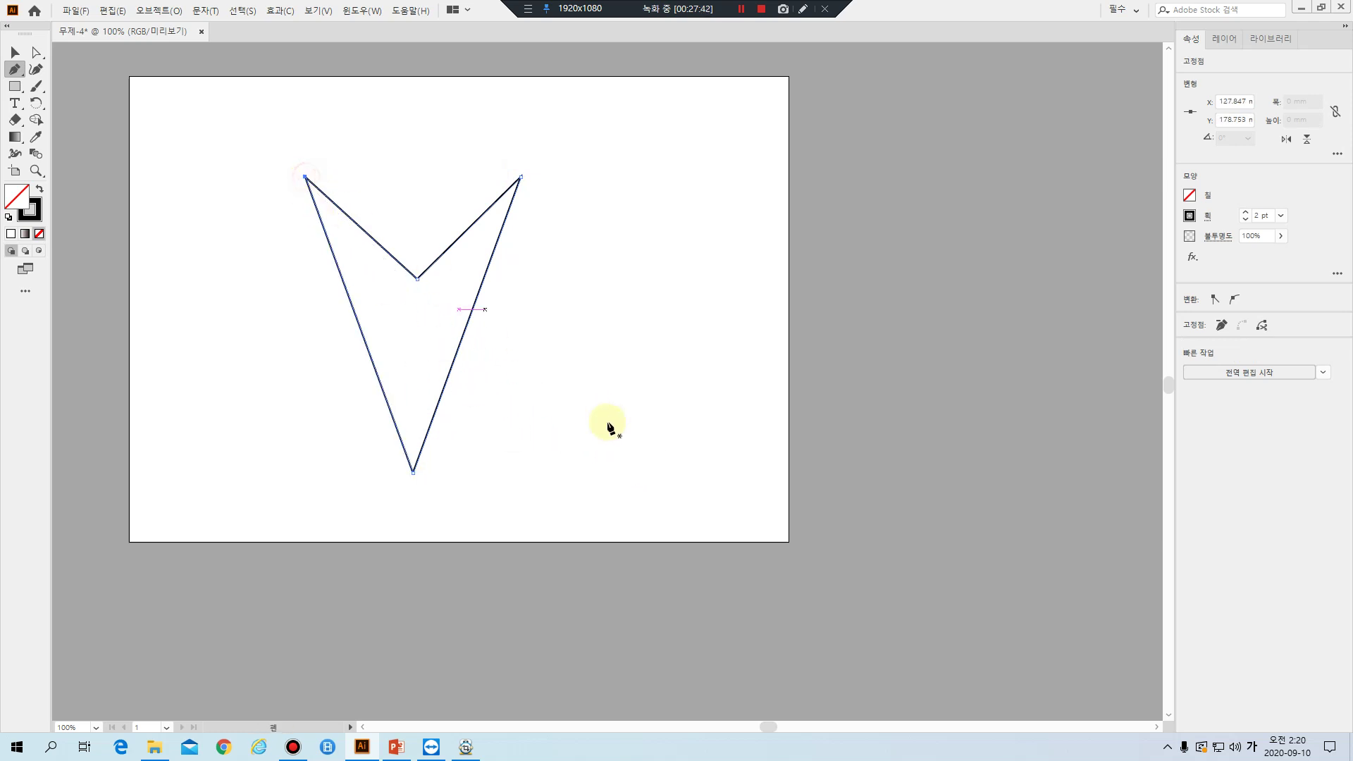
pyautogui.keyDown('ctrl'); pyautogui.click(607, 403); pyautogui.keyUp('ctrl')
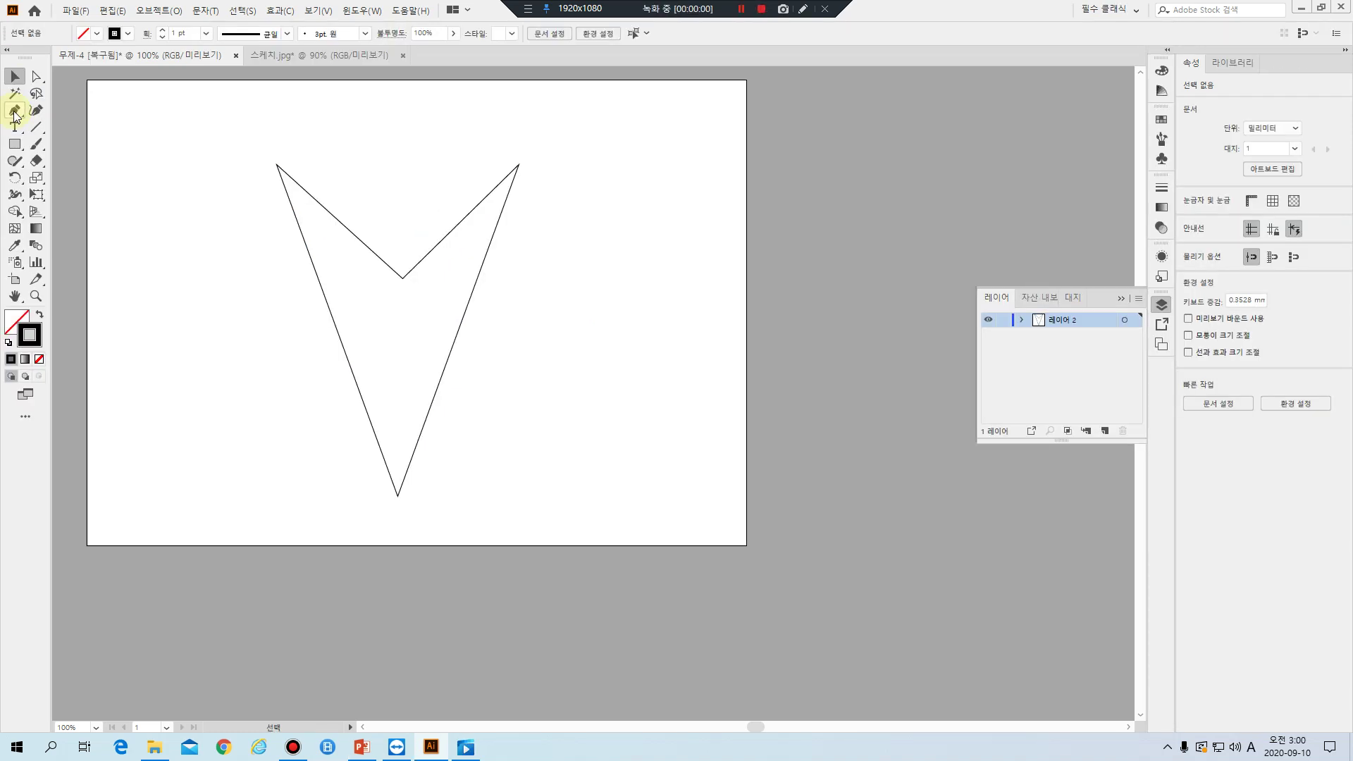
# Convert the V shape's two upper corners to smooth points with the Anchor Point tool, curving both sides into a heart
pyautogui.click(14, 112)
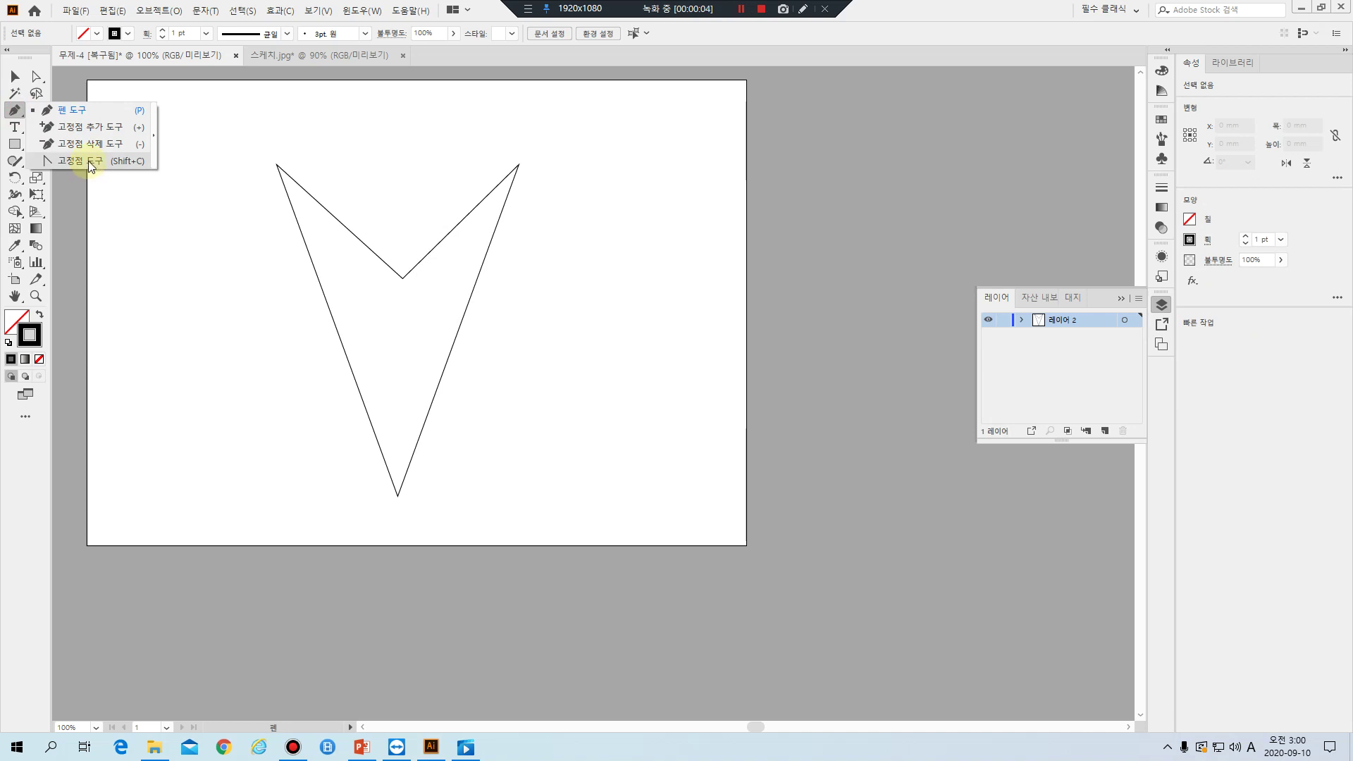
pyautogui.click(87, 161)
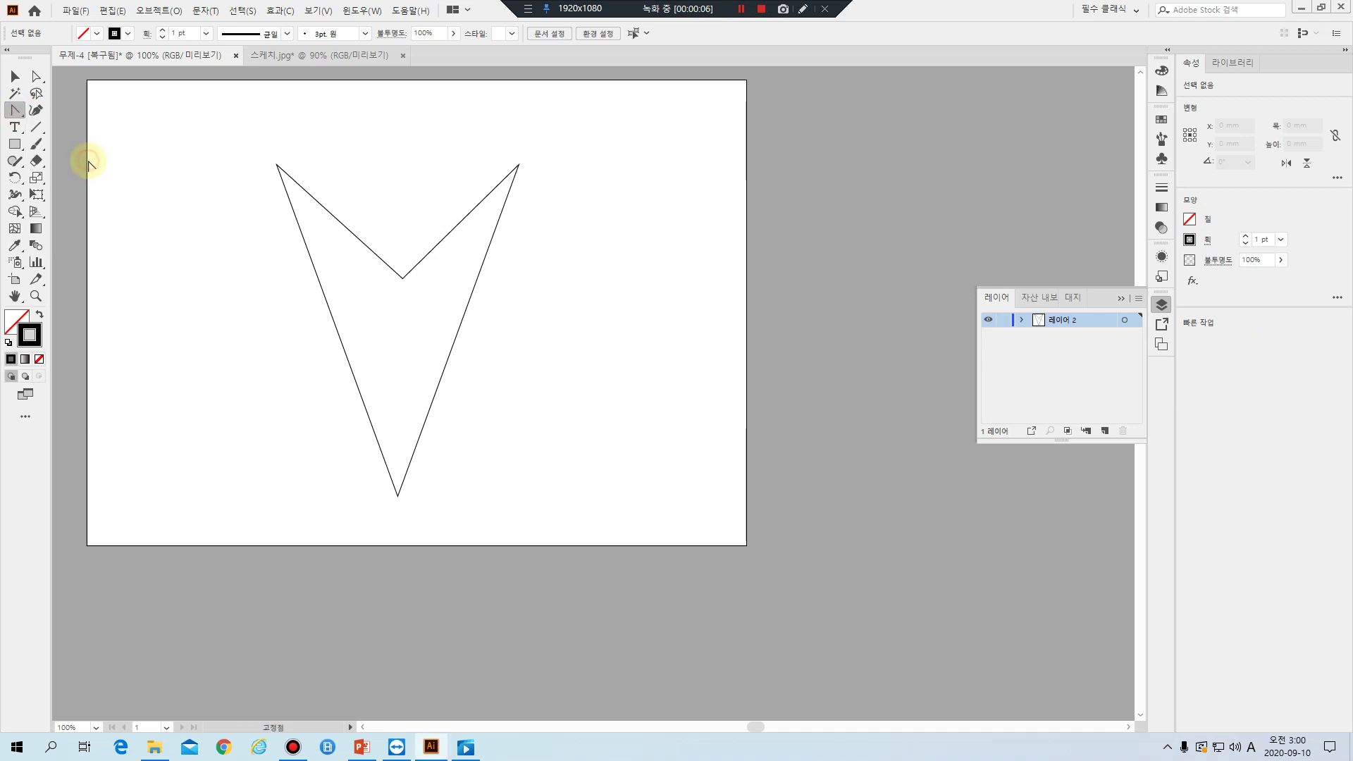
pyautogui.click(277, 166)
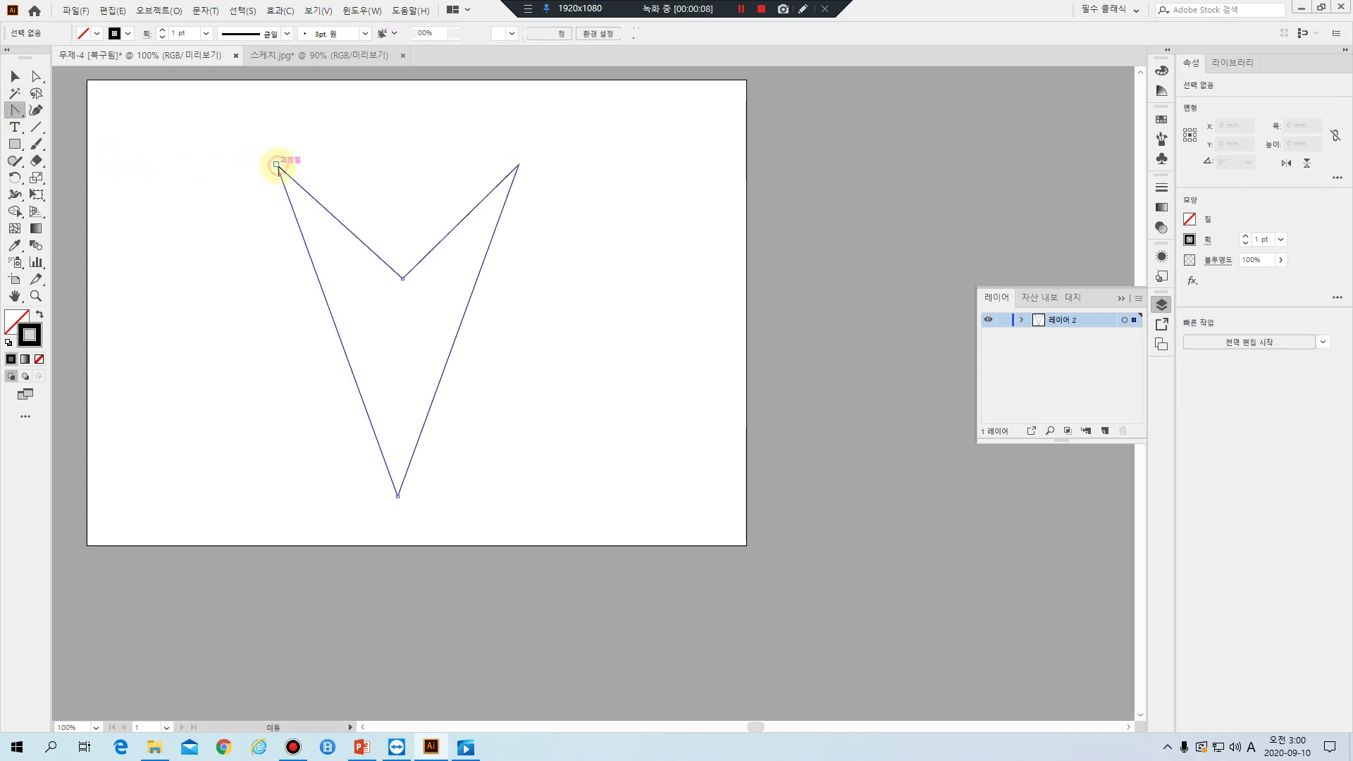
pyautogui.moveTo(277, 165); pyautogui.dragTo(356, 121)
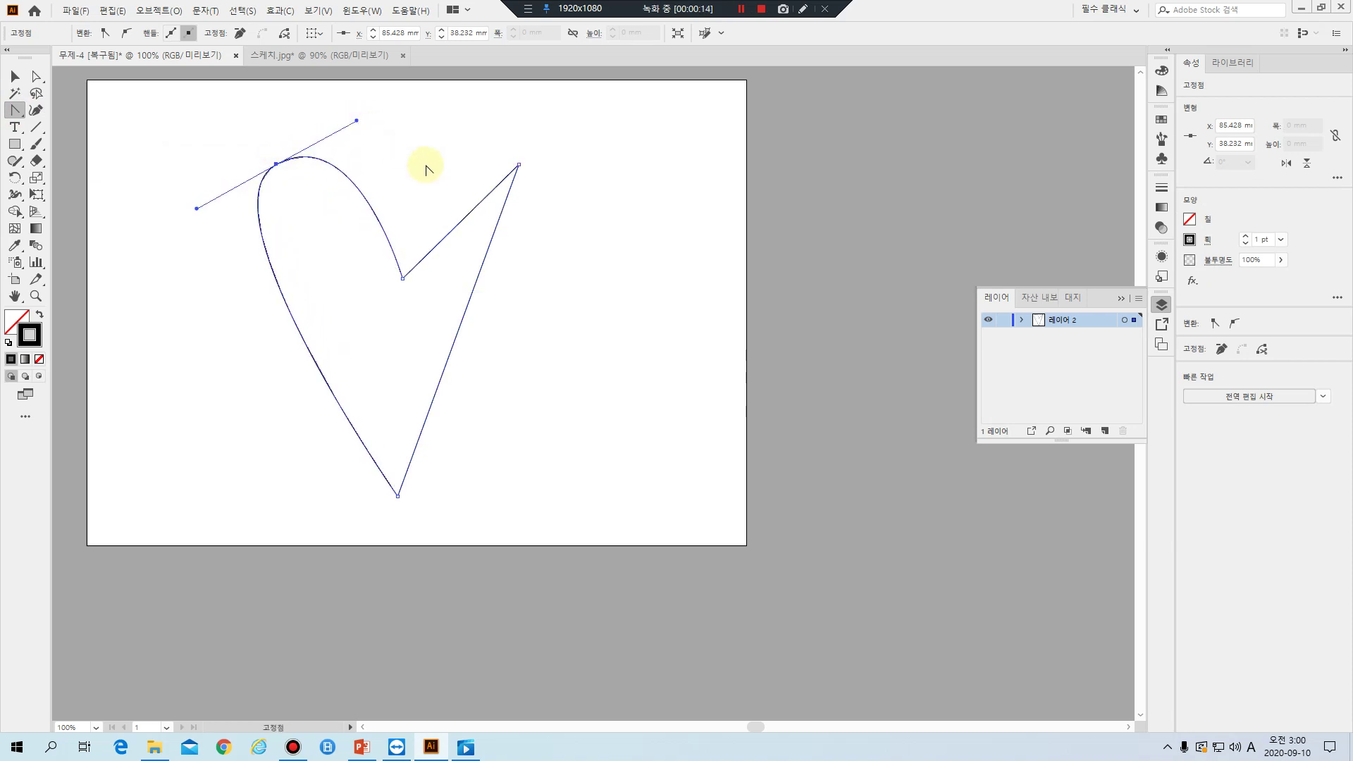
pyautogui.moveTo(518, 167); pyautogui.dragTo(600, 223)
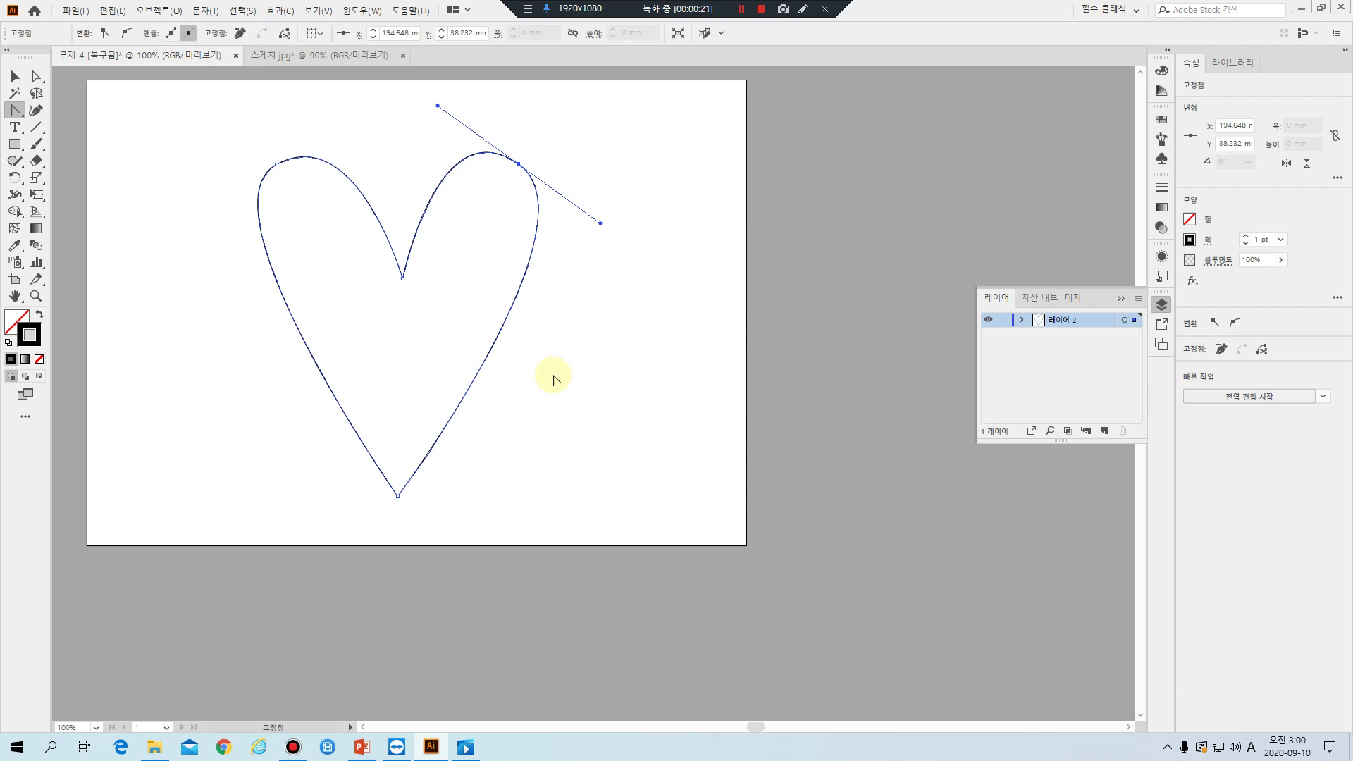
# Raise the heart's notch to about Y 72.1 mm and its lower tip to about Y 150.8 mm with the Direct Selection tool, and deselect it
pyautogui.click(36, 76)
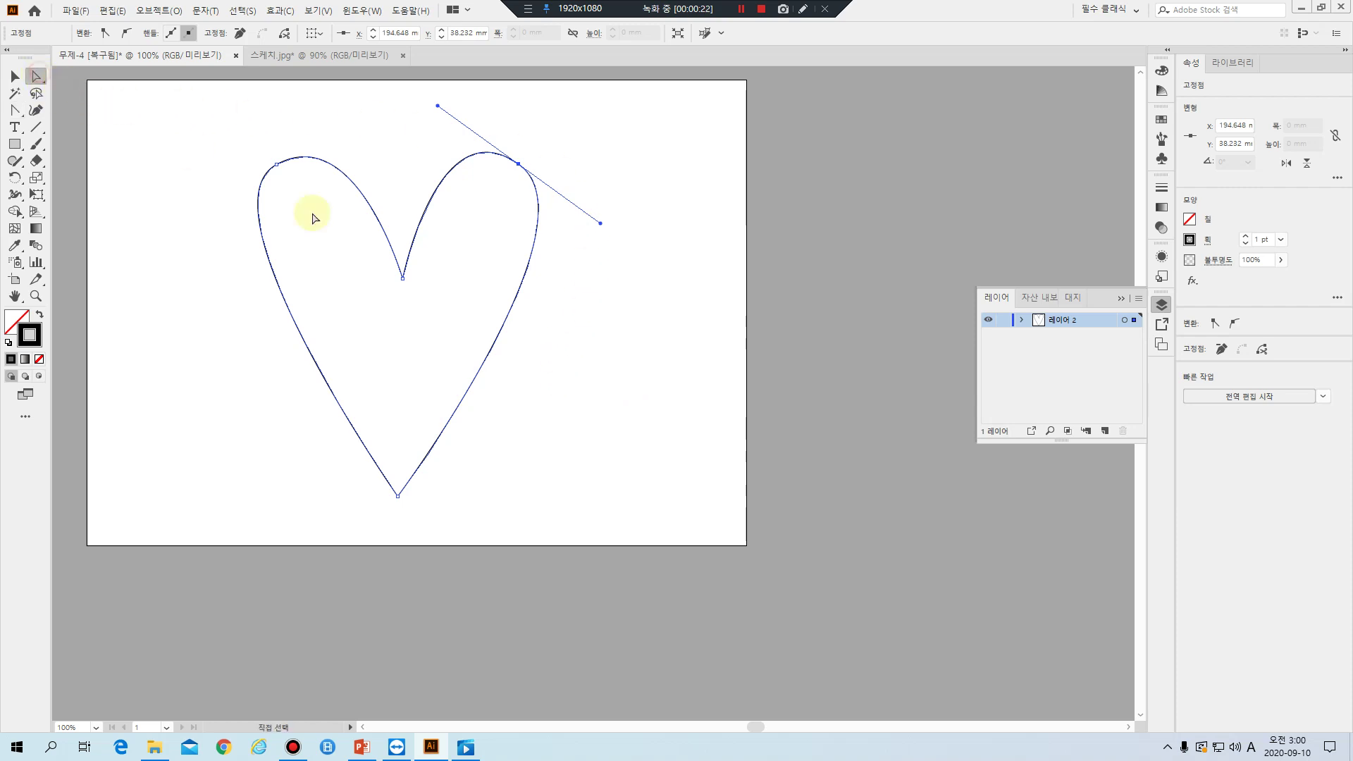
pyautogui.moveTo(403, 279); pyautogui.dragTo(401, 239)
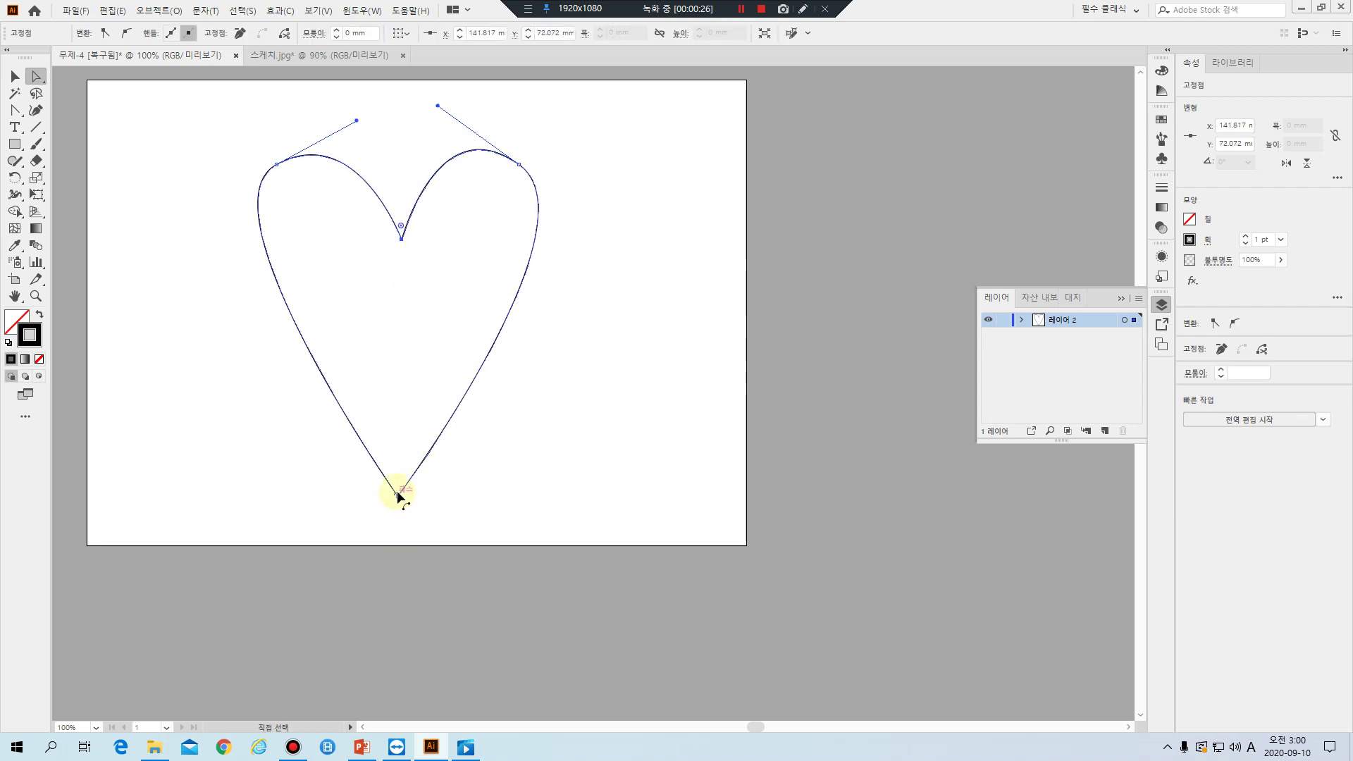
pyautogui.moveTo(397, 494); pyautogui.dragTo(398, 414)
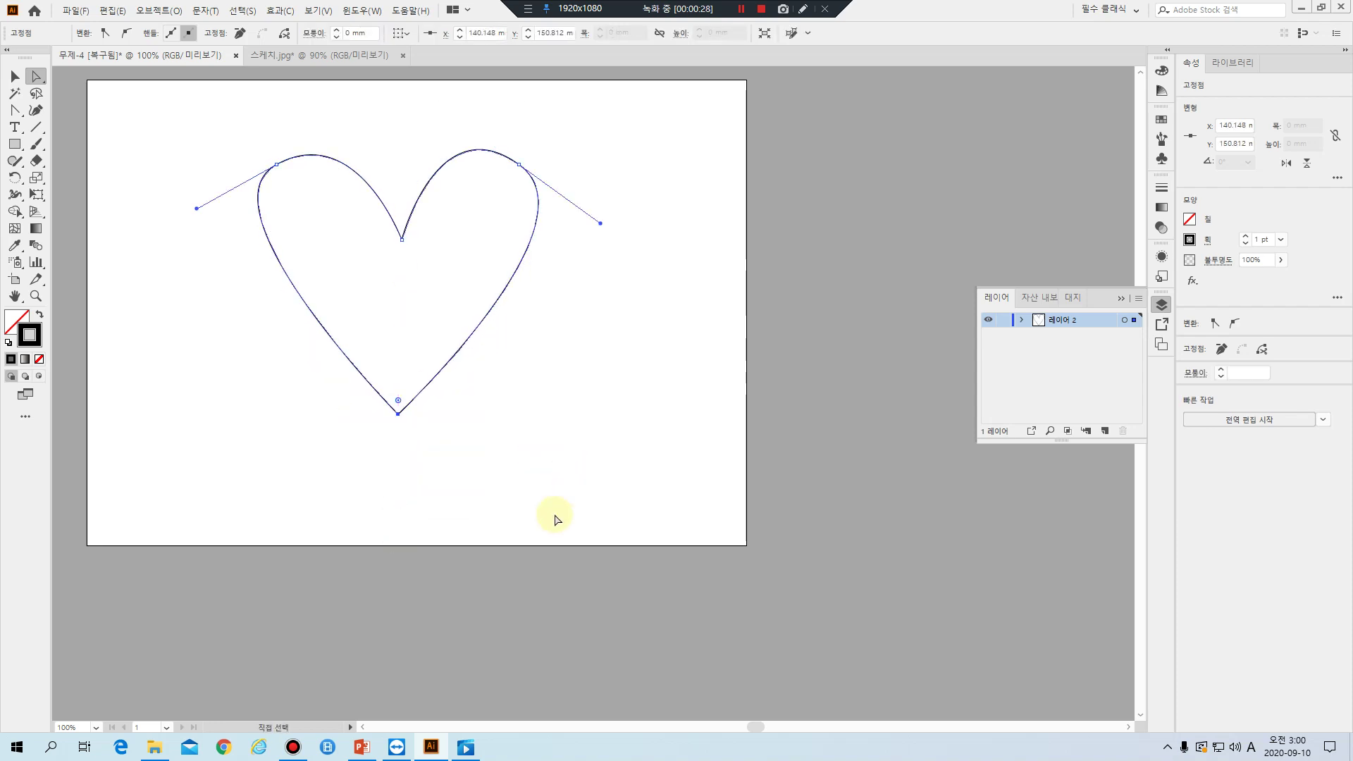
pyautogui.hotkey('ctrl', 'a')
pyautogui.click(588, 306)
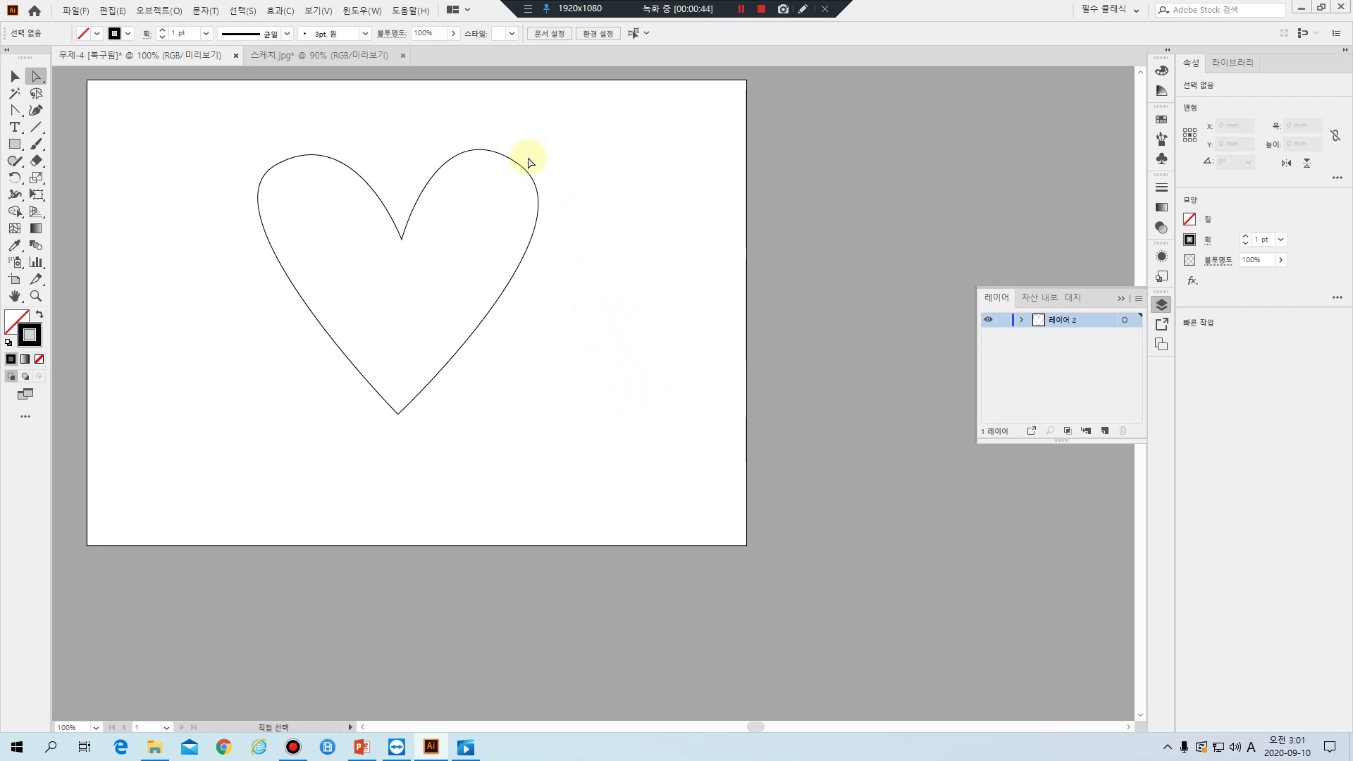
# Draw a smaller closed V-shaped Pen path to the lower right of the heart, starting at about X 205.3 mm, Y 105 mm
pyautogui.moveTo(14, 112); pyautogui.dragTo(70, 103)
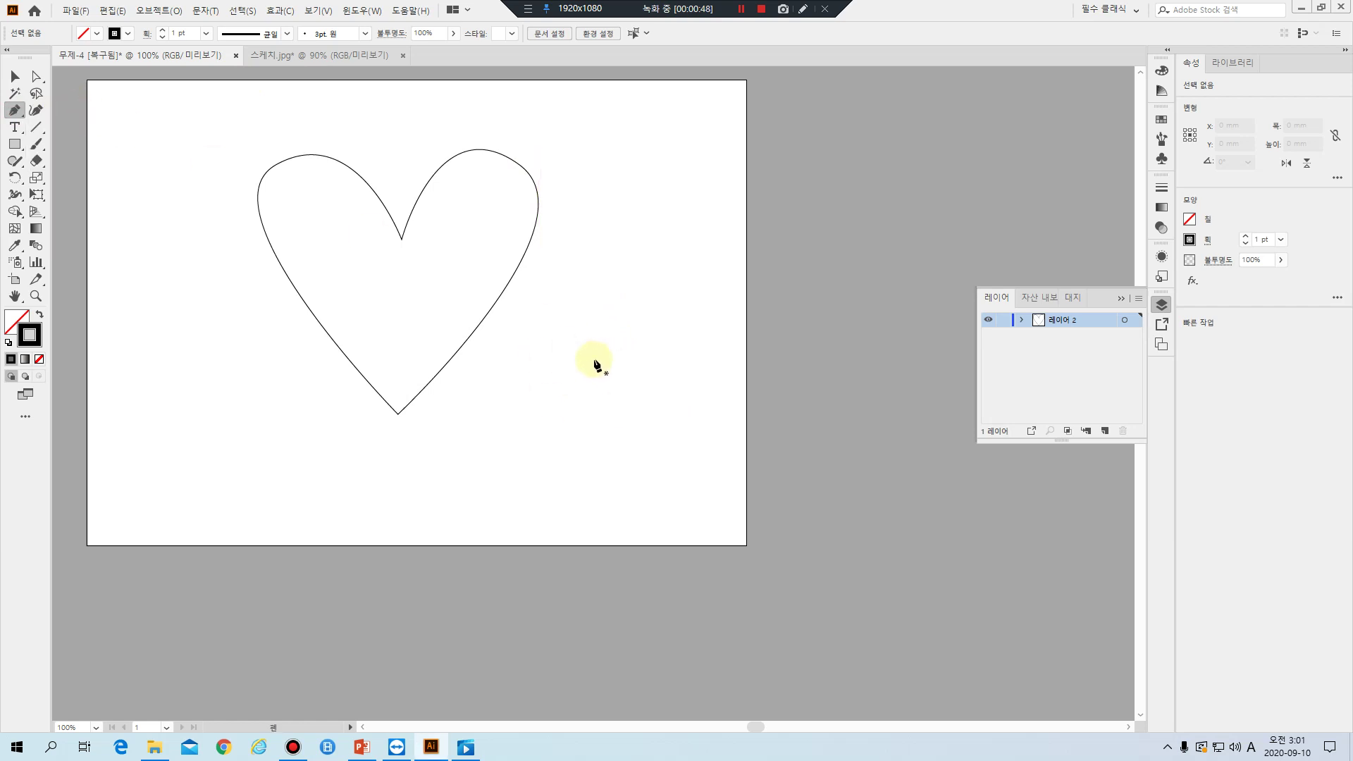
pyautogui.click(542, 313)
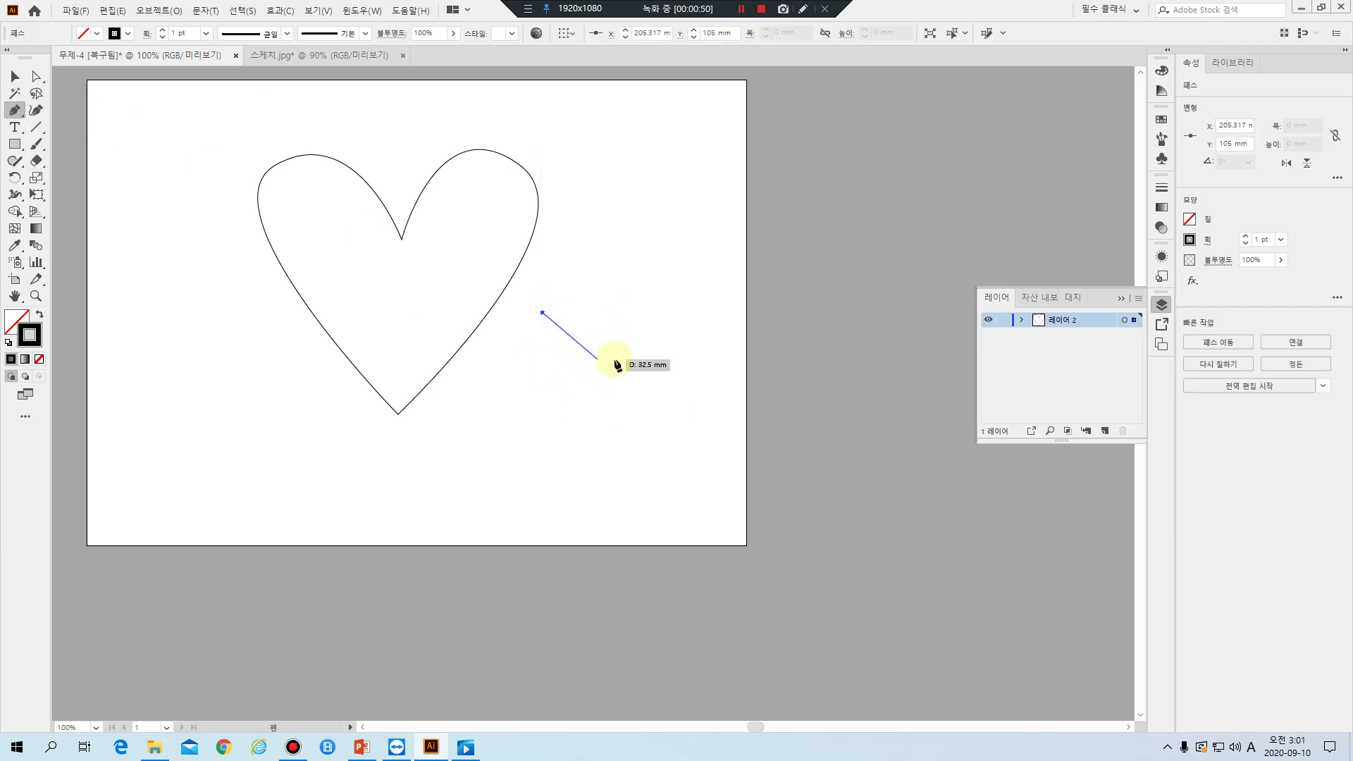
pyautogui.click(610, 362)
pyautogui.click(674, 307)
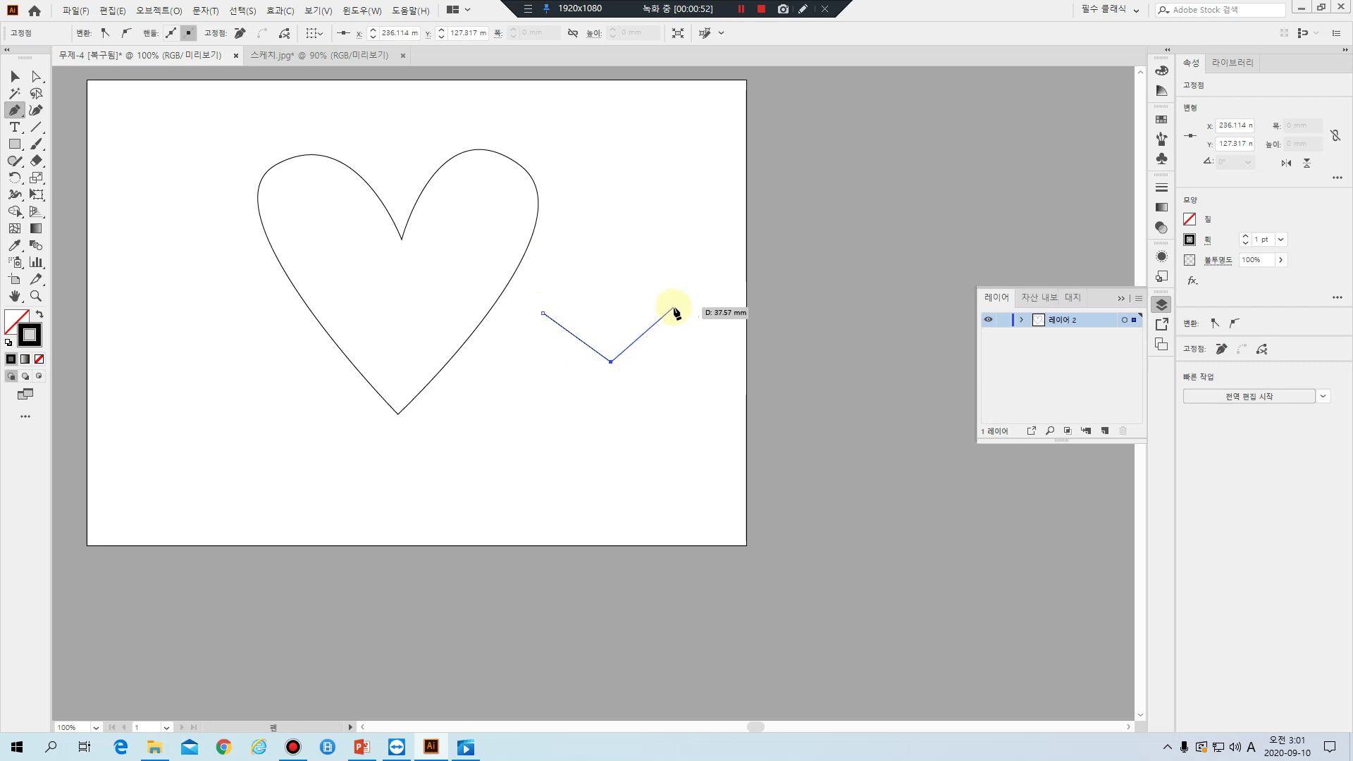
pyautogui.click(617, 466)
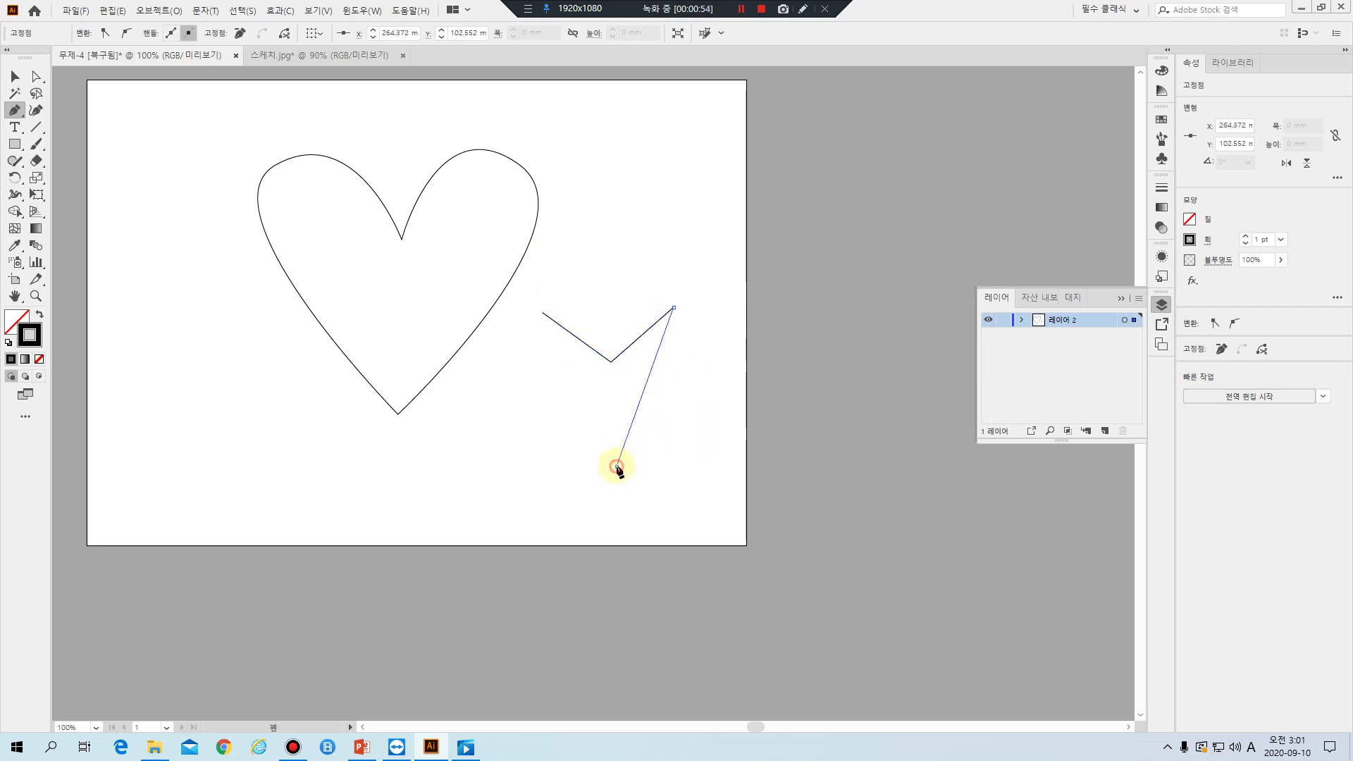
pyautogui.click(542, 313)
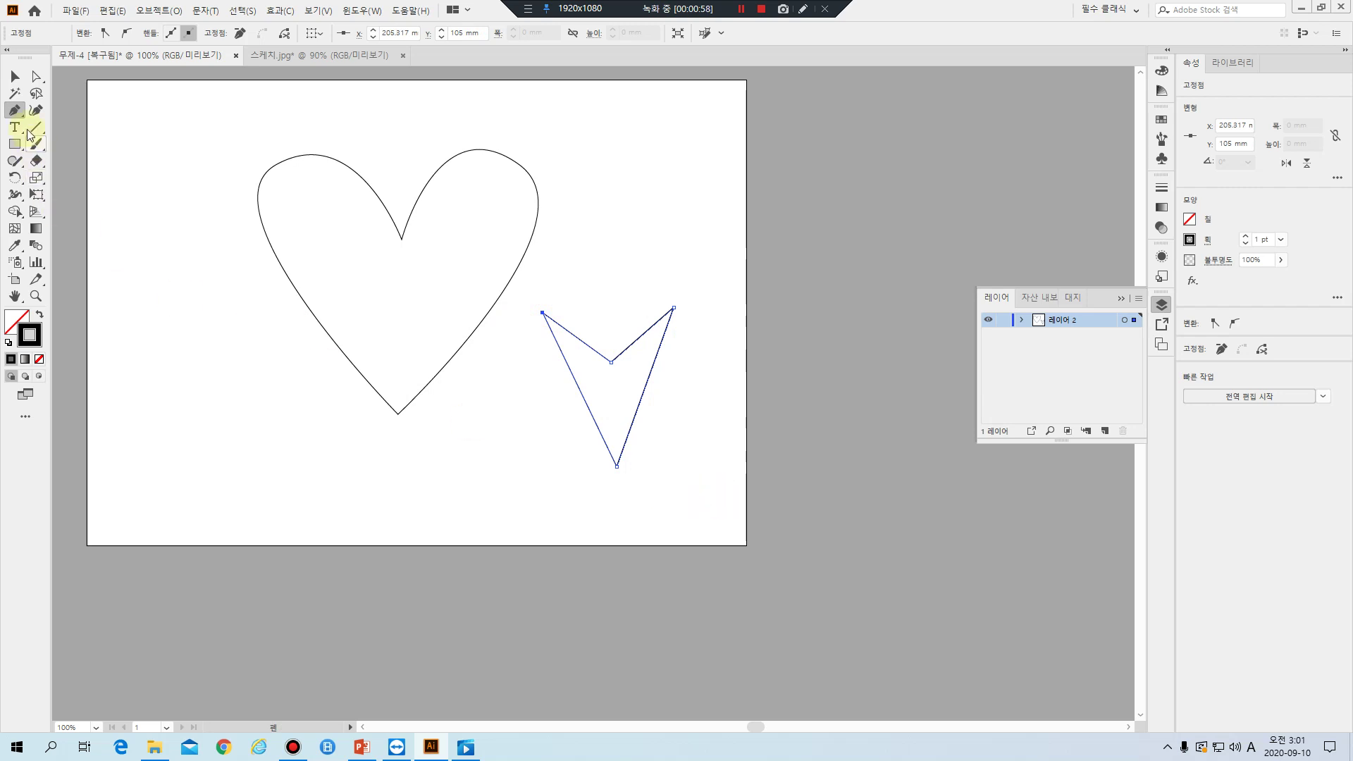
# Convert the small V shape's two upper corners to smooth points with the Anchor Point tool to form a second heart
pyautogui.moveTo(14, 109); pyautogui.dragTo(91, 161)
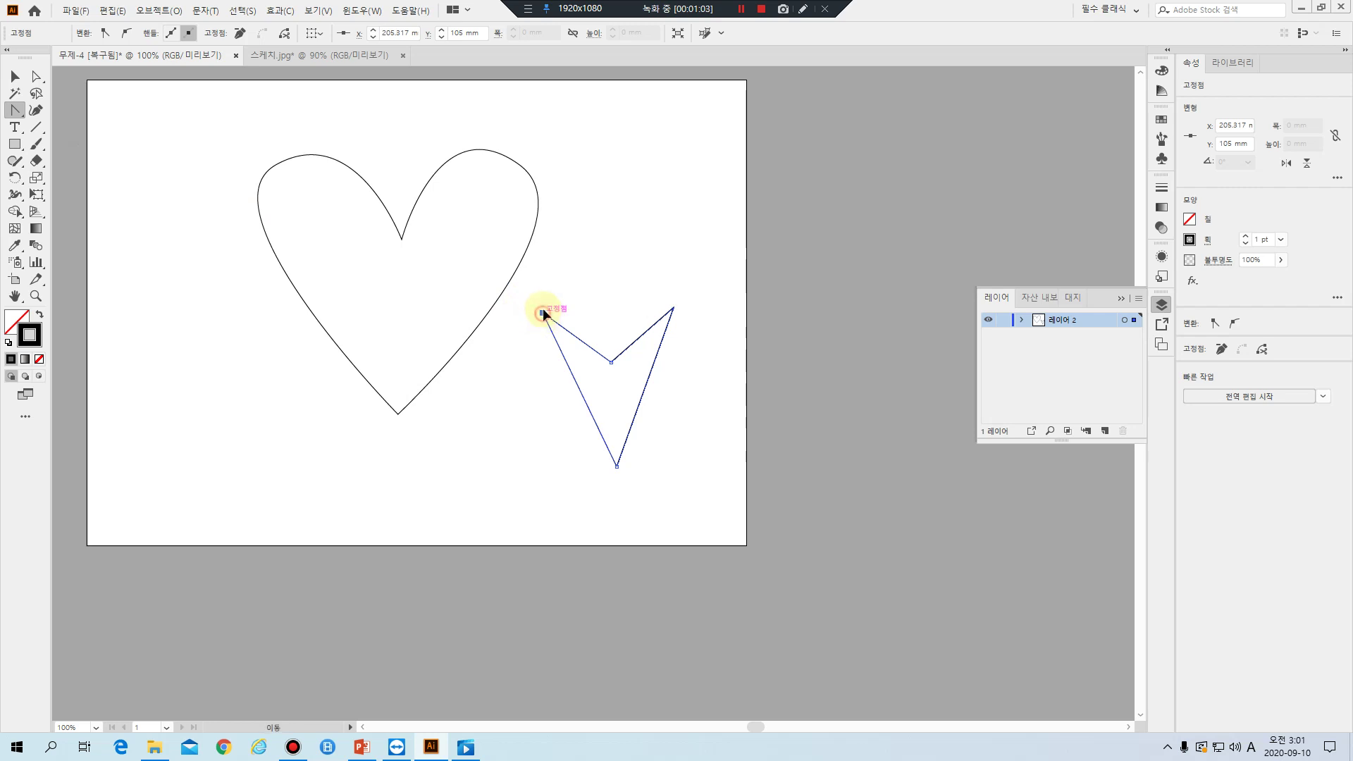
pyautogui.moveTo(542, 313); pyautogui.dragTo(591, 278)
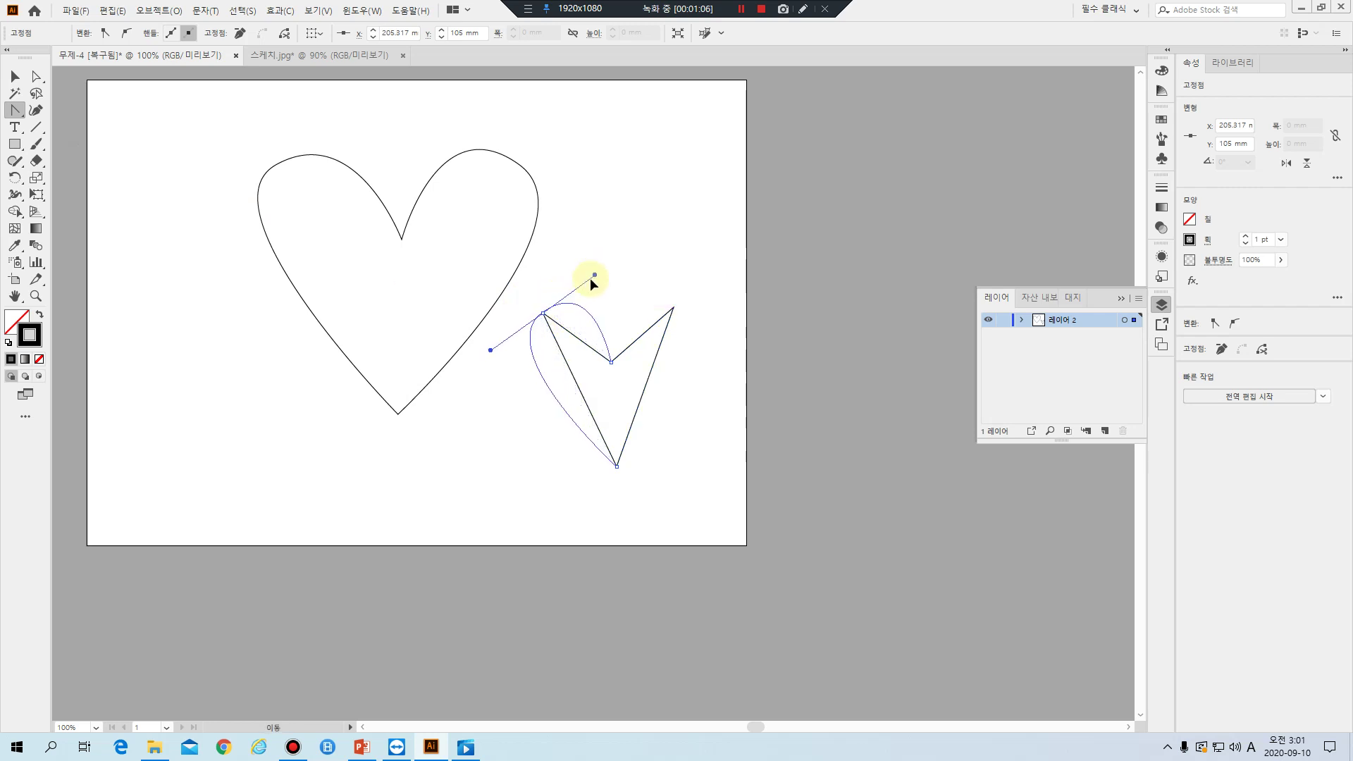
pyautogui.moveTo(673, 307); pyautogui.dragTo(720, 339)
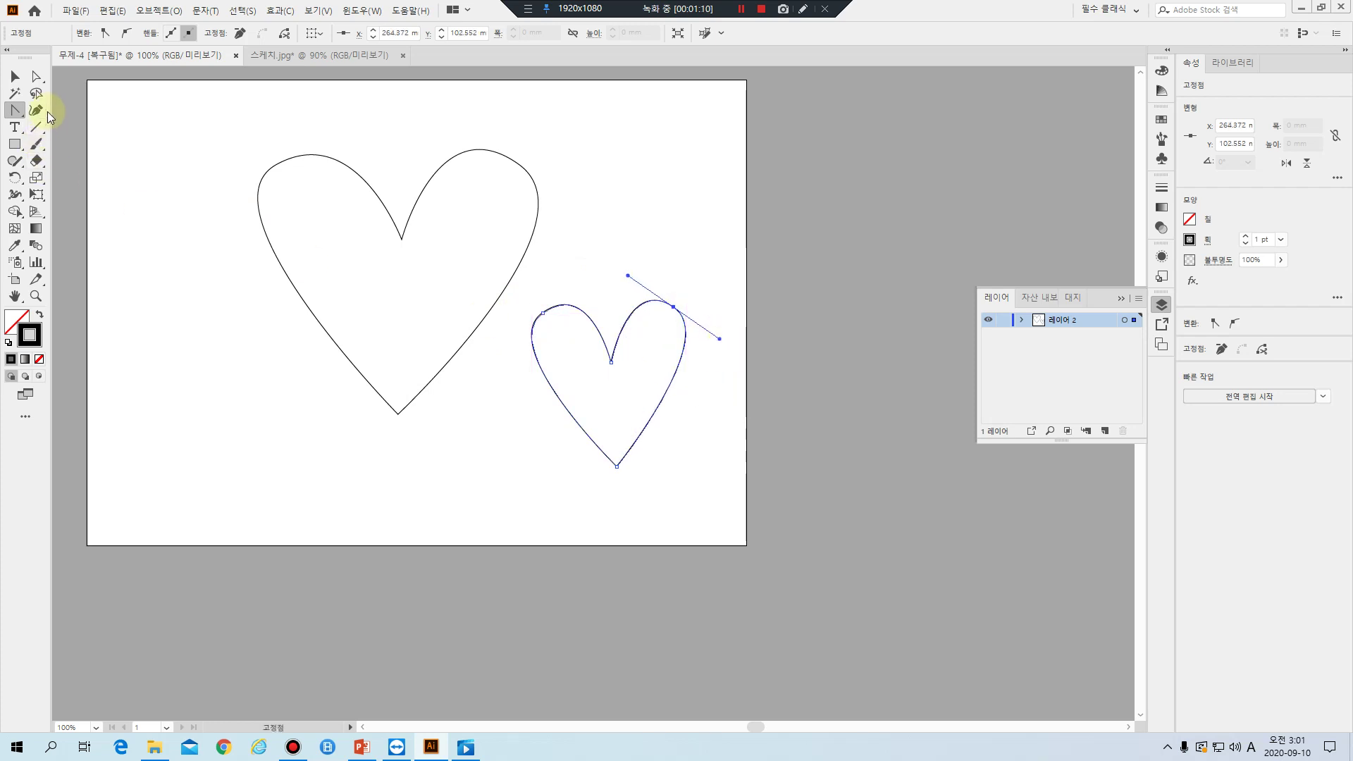
# Raise the small heart's notch slightly and its lower tip to about Y 160 mm with the Direct Selection tool, and deselect it
pyautogui.click(36, 76)
pyautogui.moveTo(613, 365); pyautogui.dragTo(610, 345)
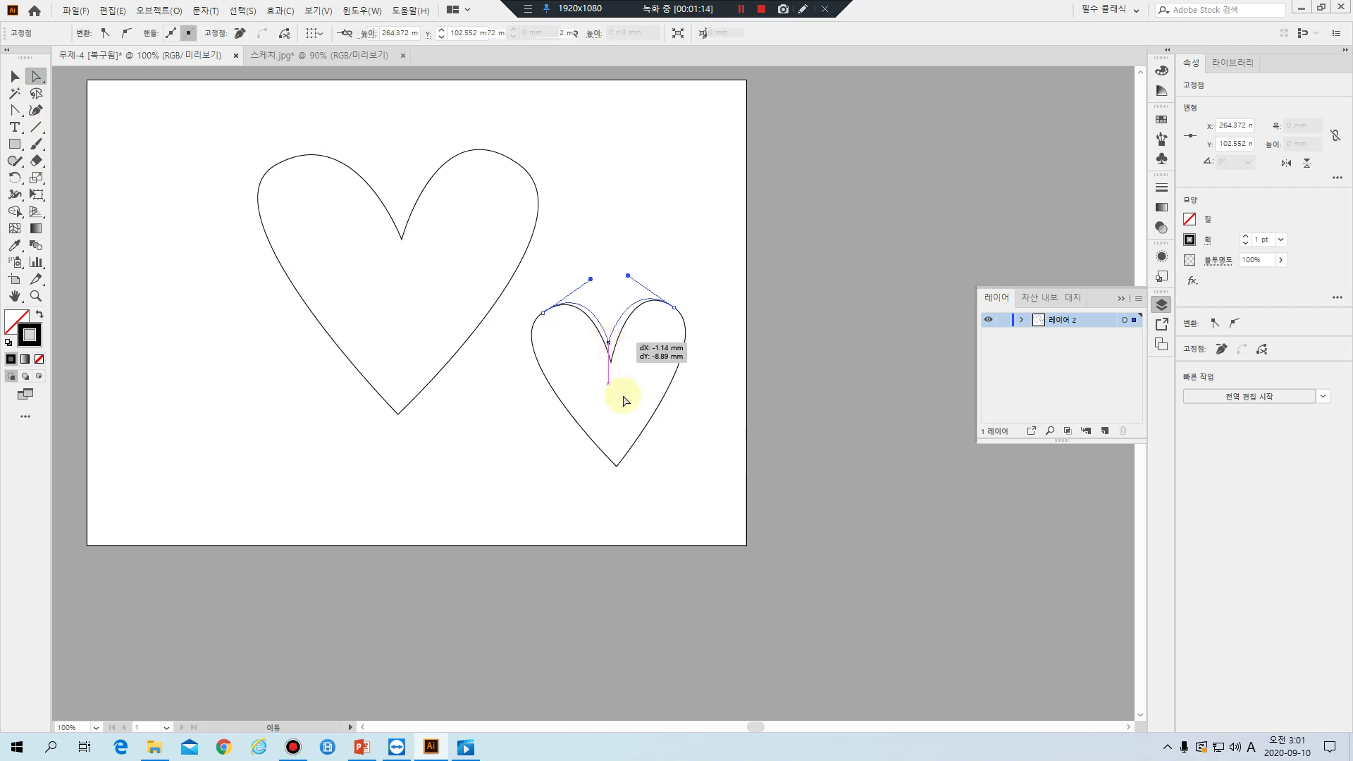
pyautogui.moveTo(615, 464); pyautogui.dragTo(613, 434)
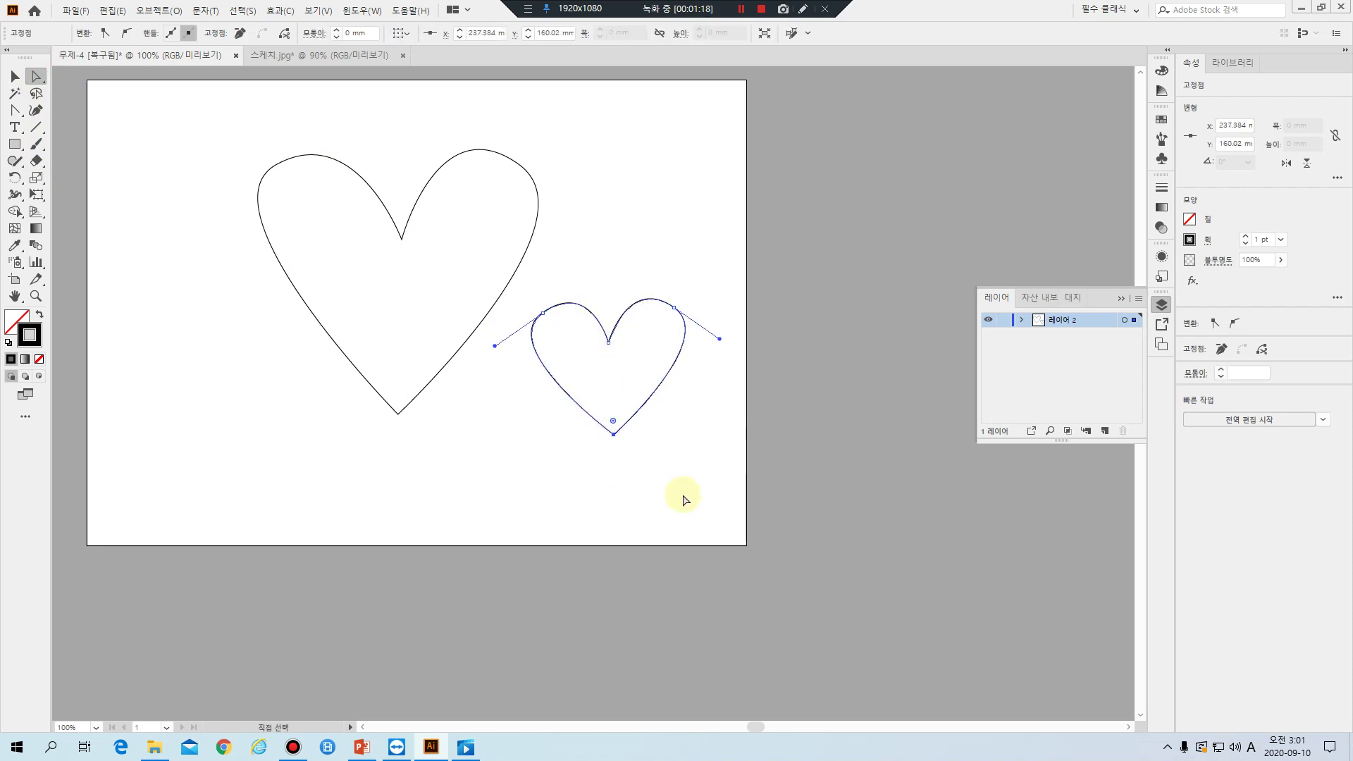
pyautogui.click(682, 498)
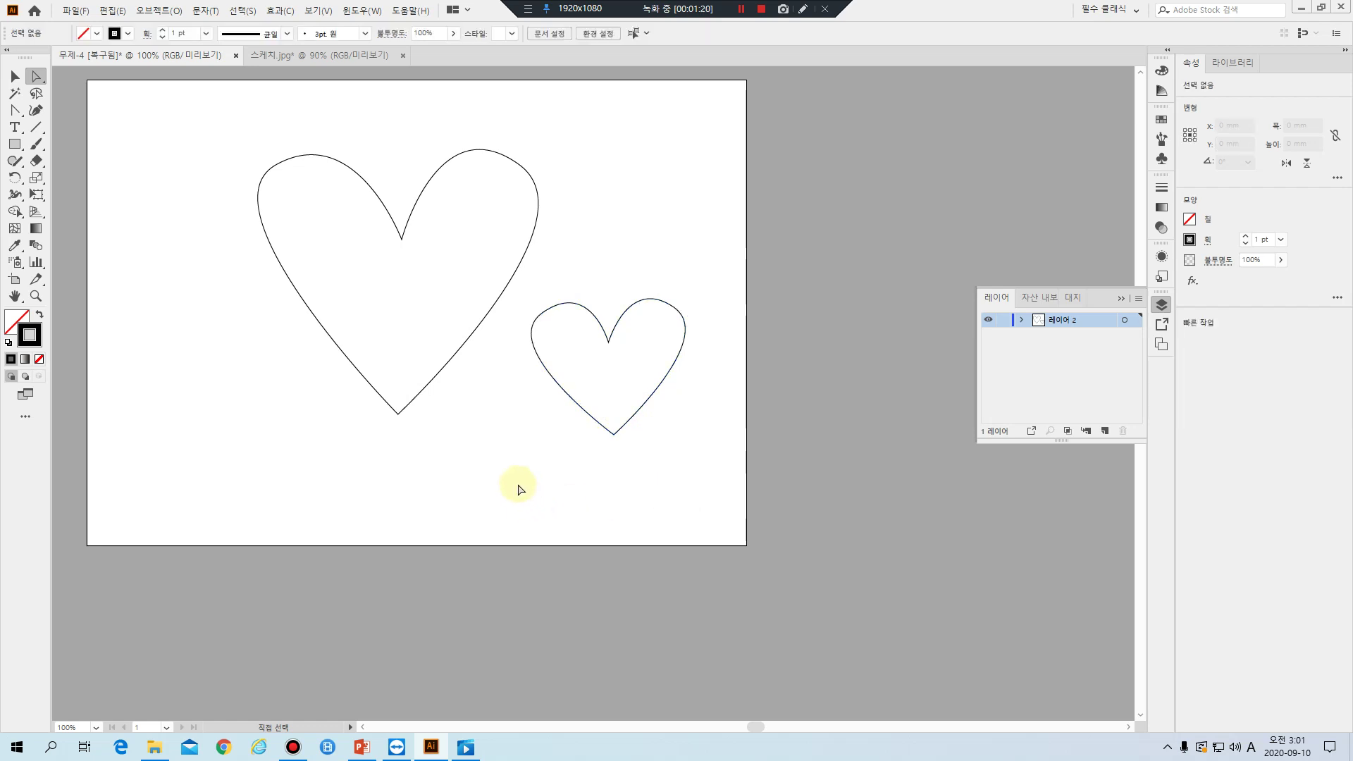
# Select the whole small heart, fill it with the pure red swatch, and deselect it
pyautogui.click(14, 79)
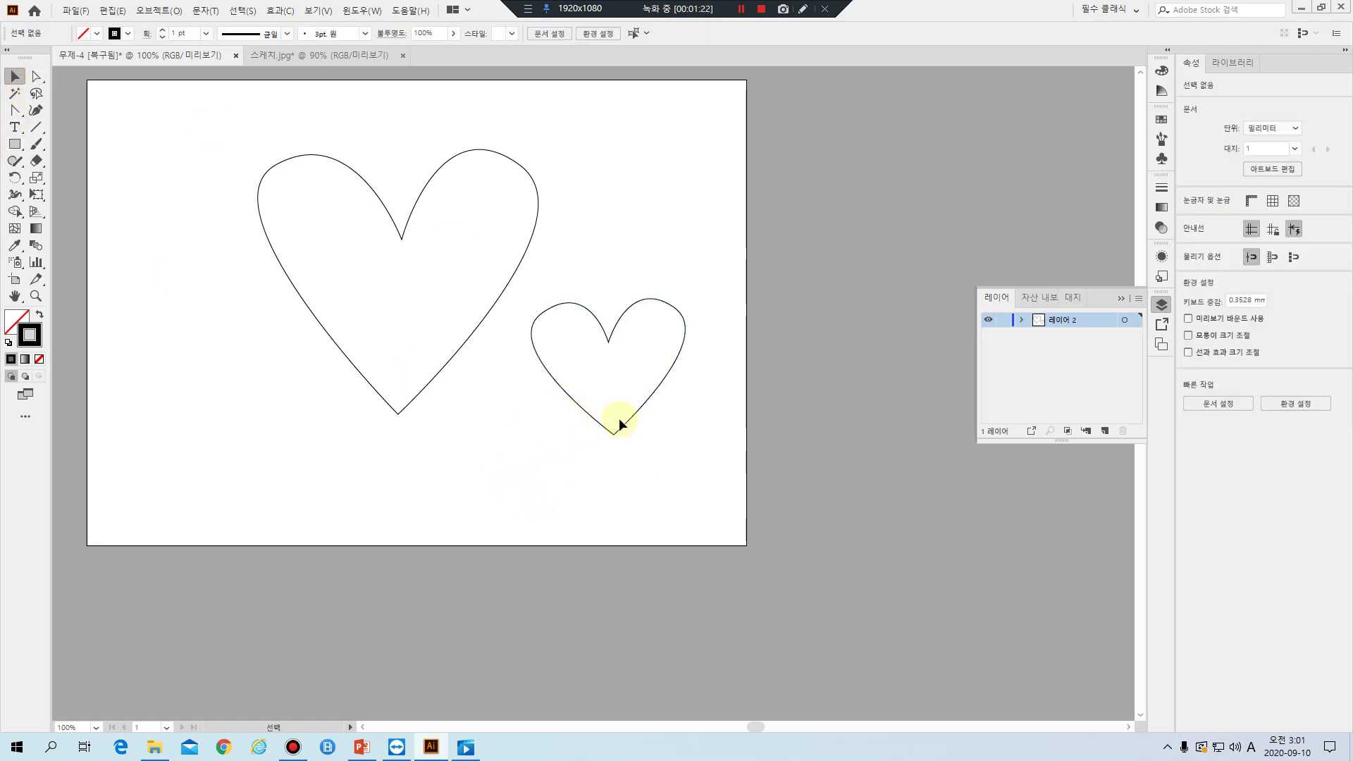
pyautogui.click(591, 416)
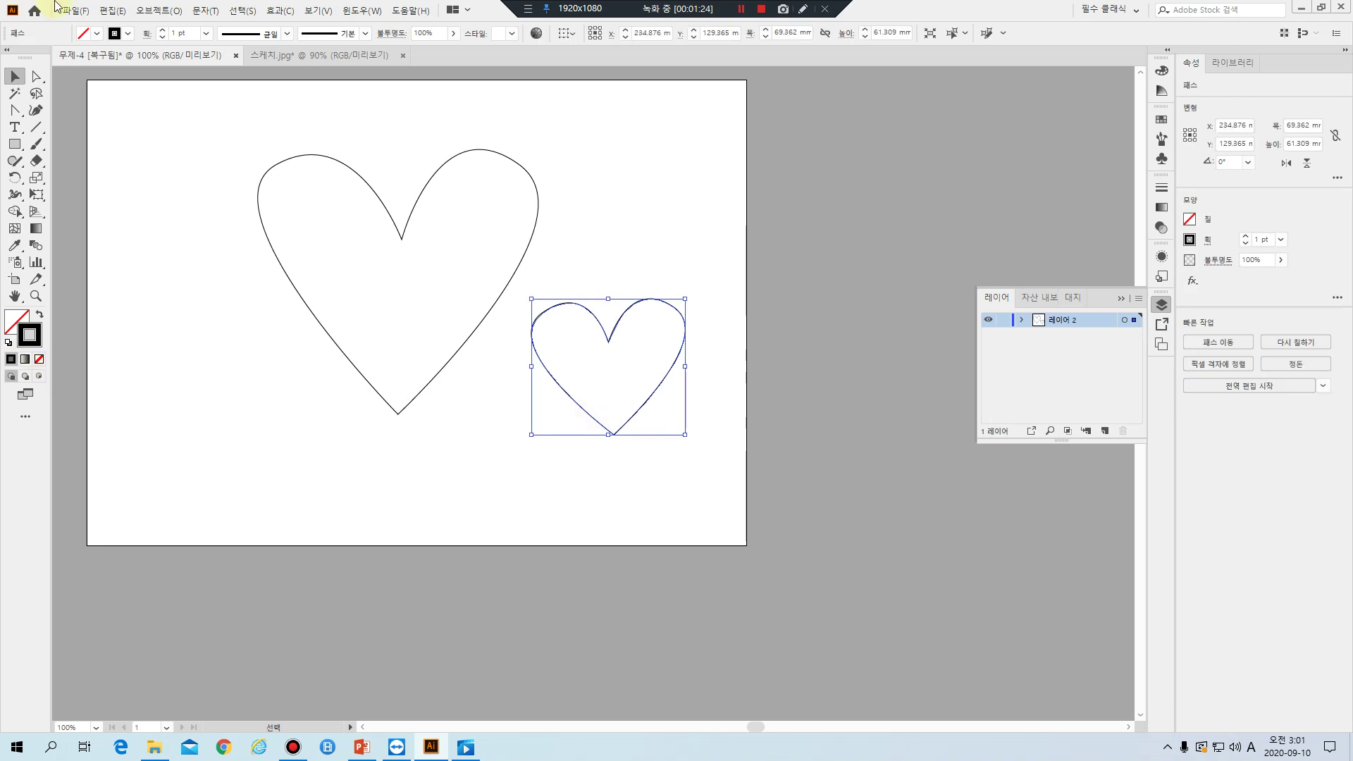
pyautogui.click(98, 33)
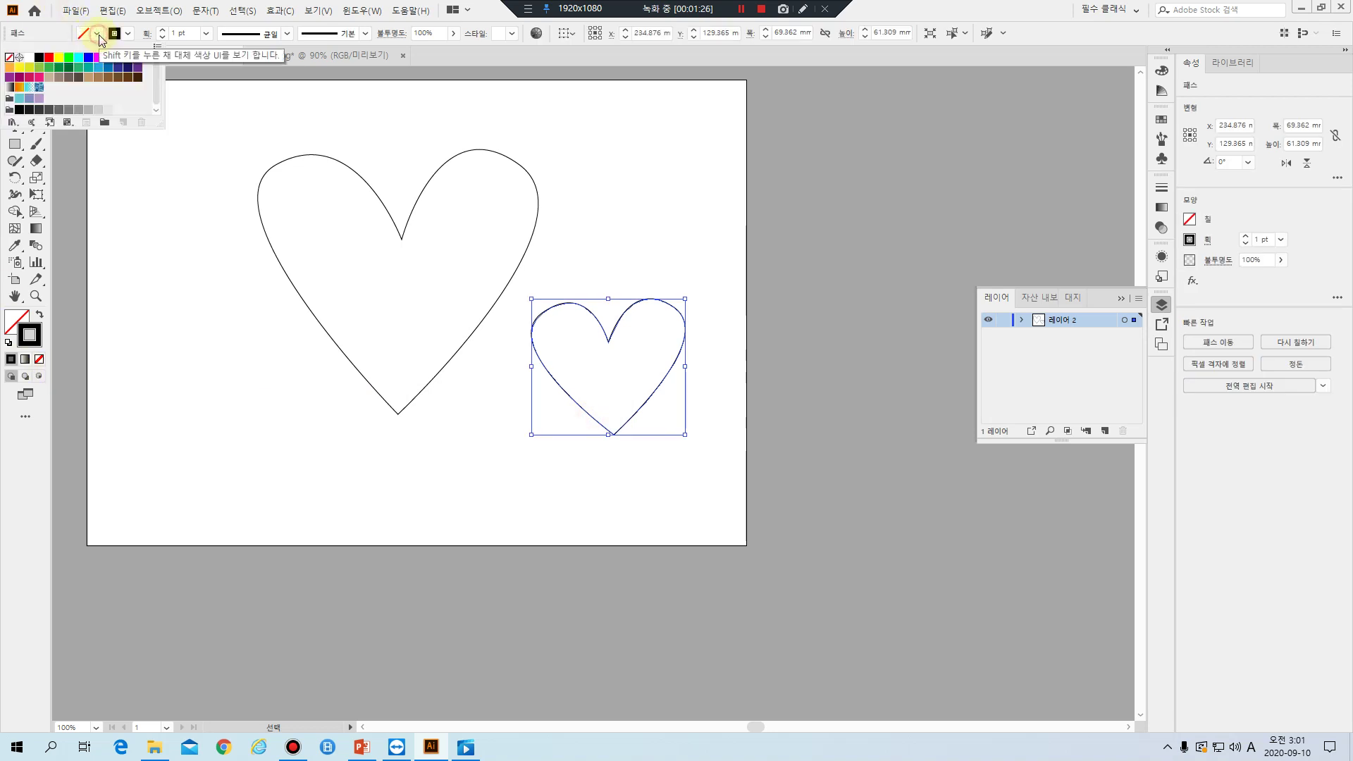
pyautogui.click(50, 58)
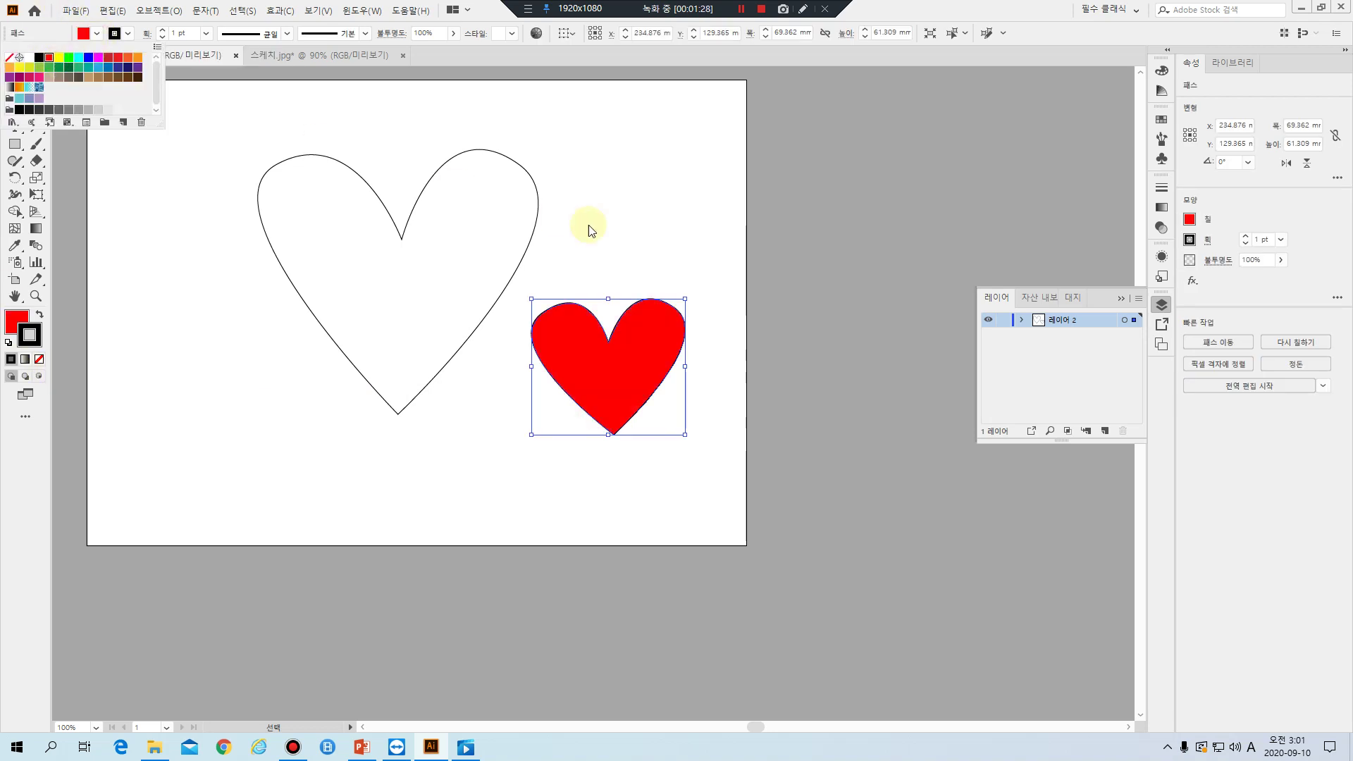
pyautogui.click(623, 212)
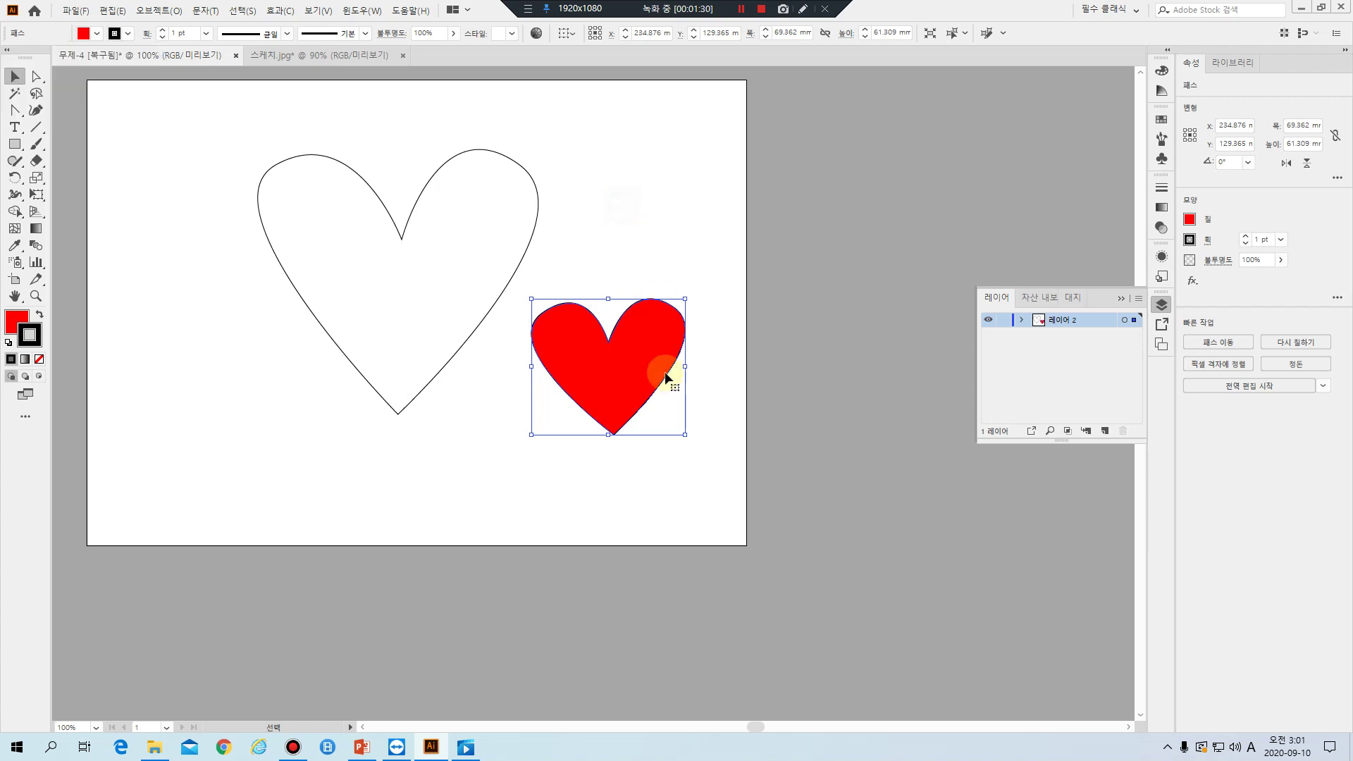
pyautogui.click(668, 485)
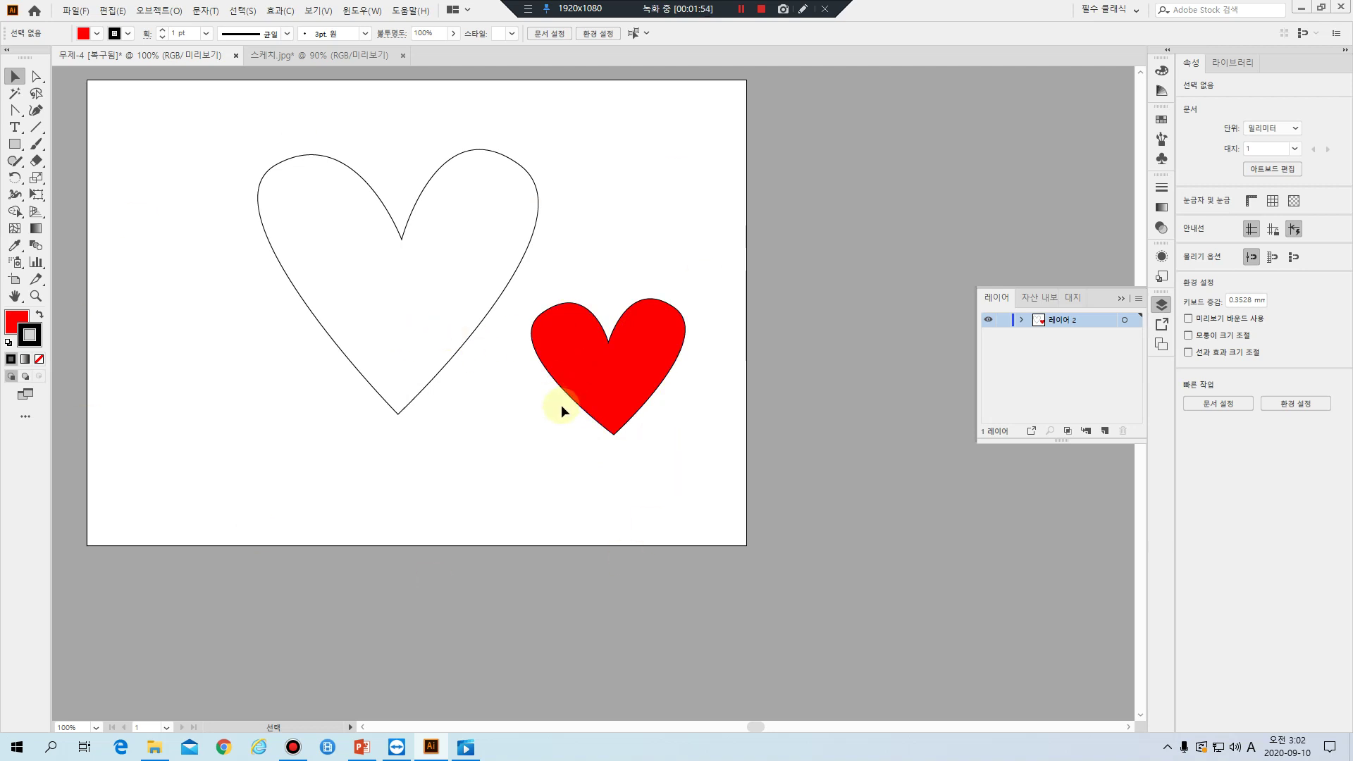
# Switch to PowerPoint to show the lesson's closing slide
pyautogui.click(364, 753)
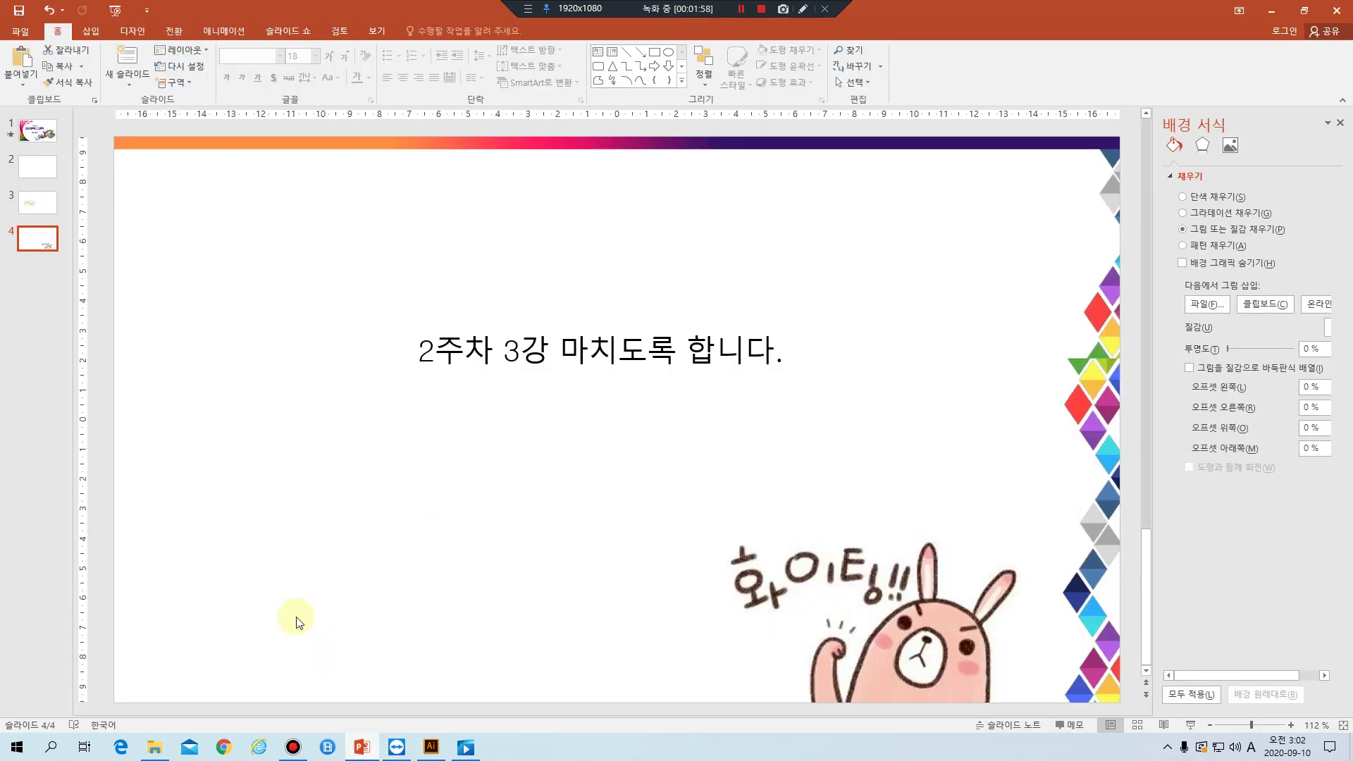